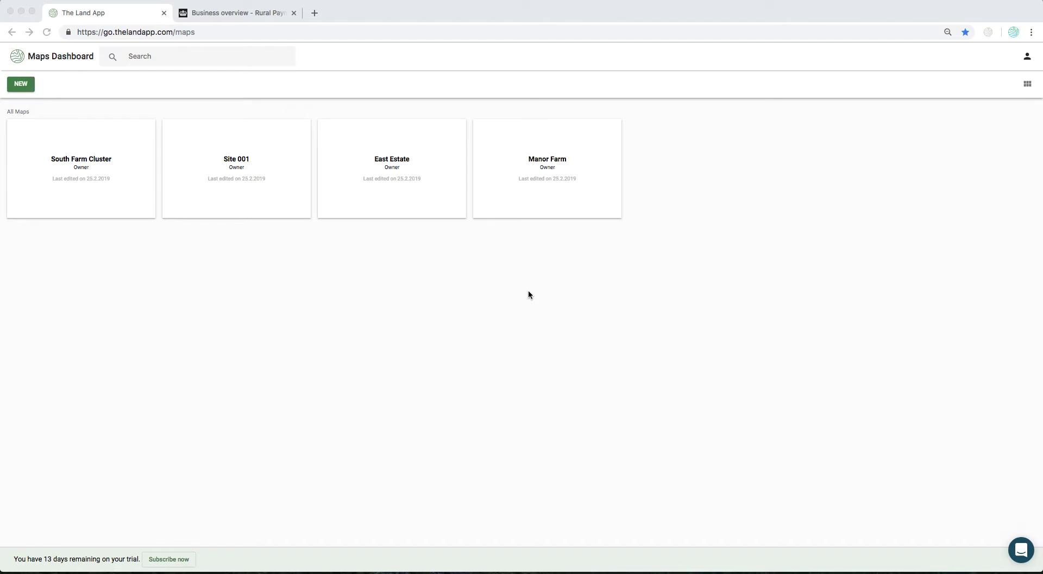
- Create a new empty map named Home Farm
left_click(18, 87)
left_click(18, 87)
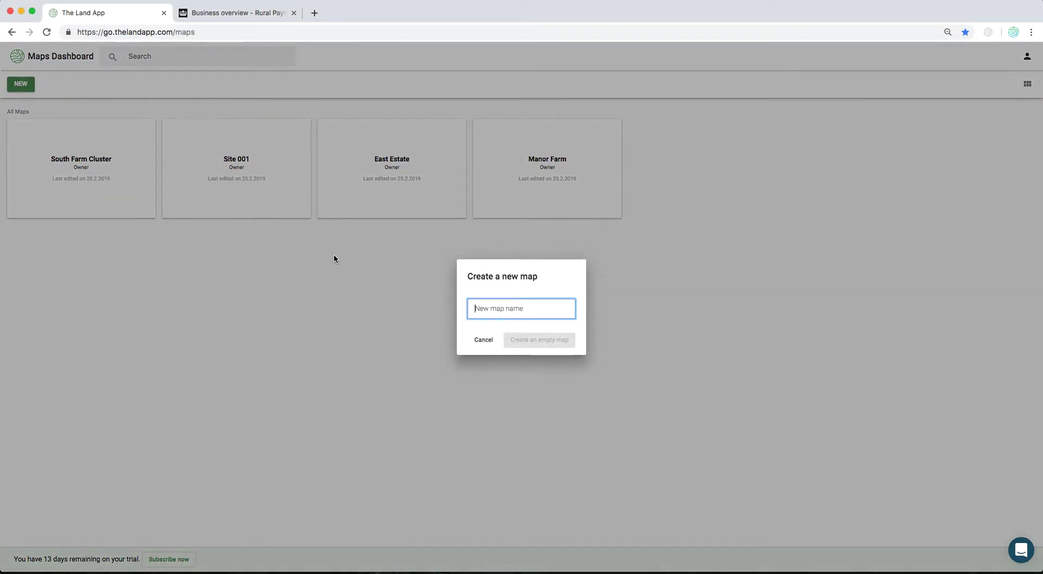
type("Home Farm")
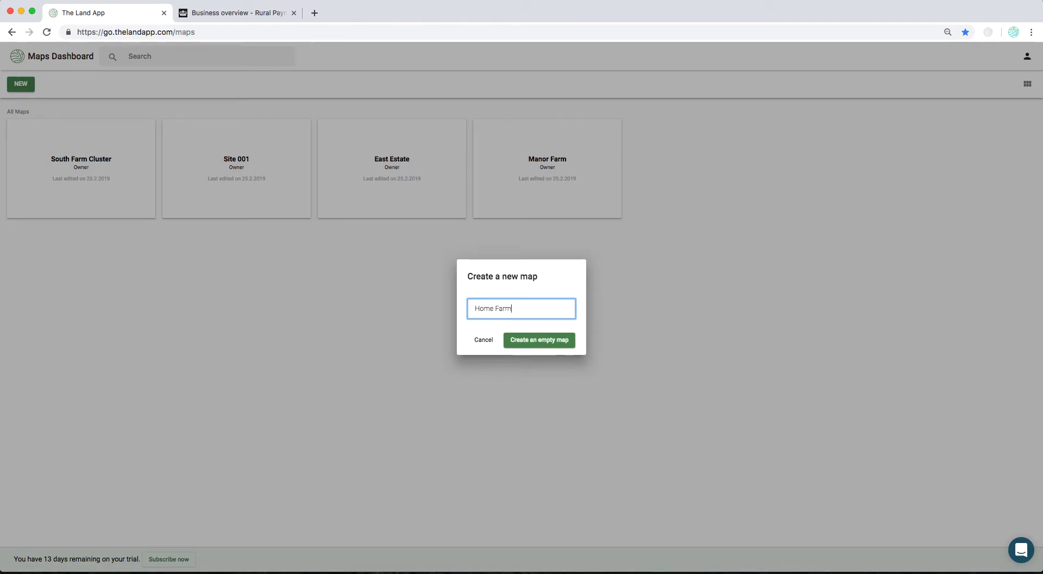
left_click(554, 340)
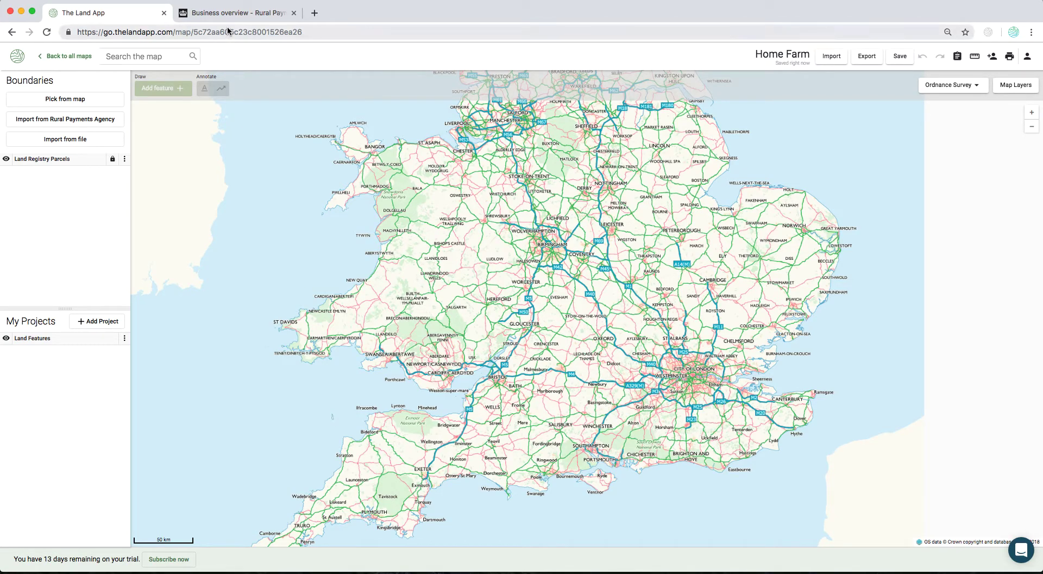
- Switch to the Rural Payments site and collect the land covers with hedges using The Land App extension
left_click(199, 15)
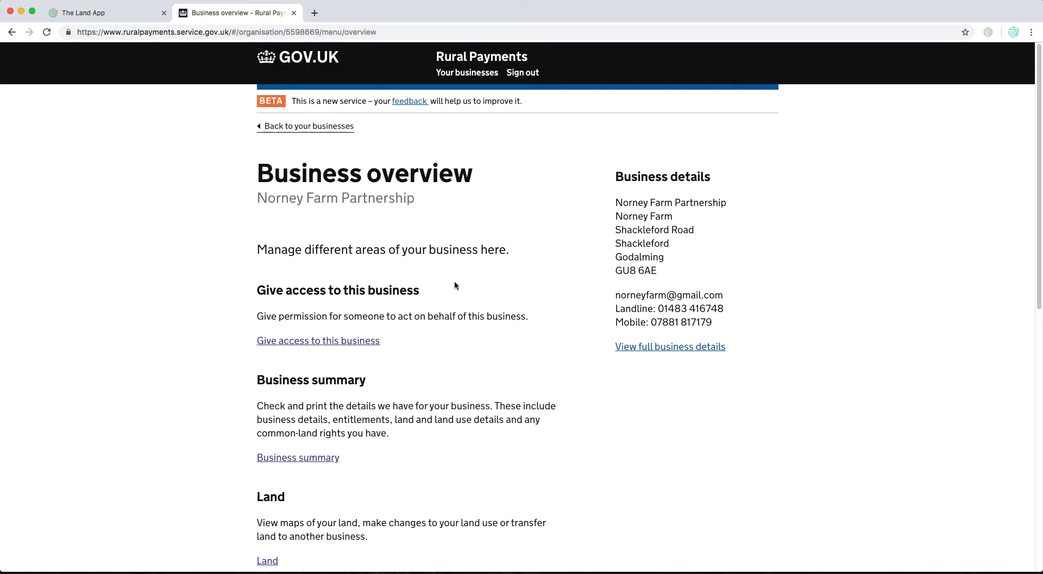
left_click(993, 31)
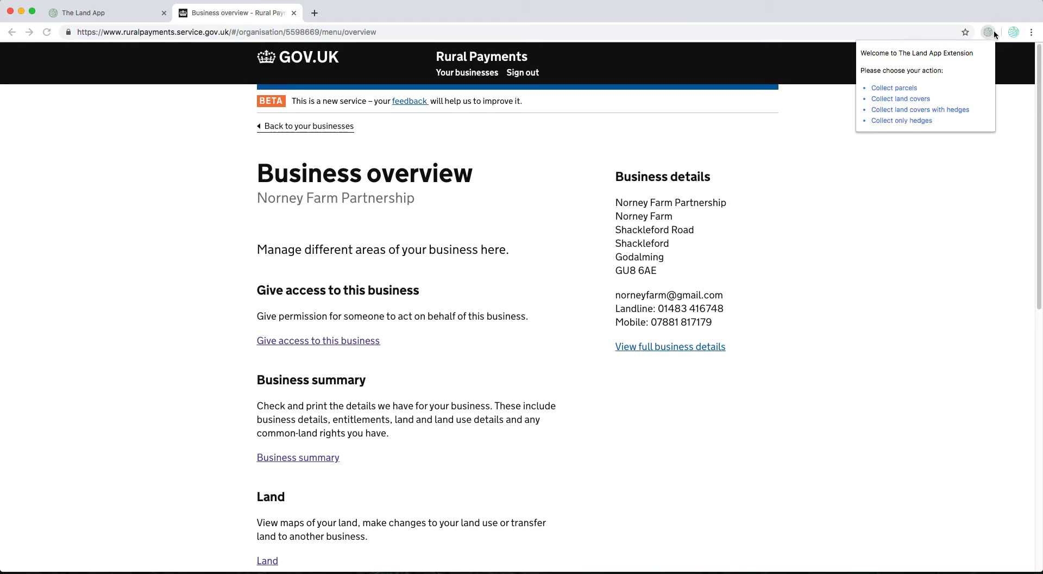
left_click(943, 111)
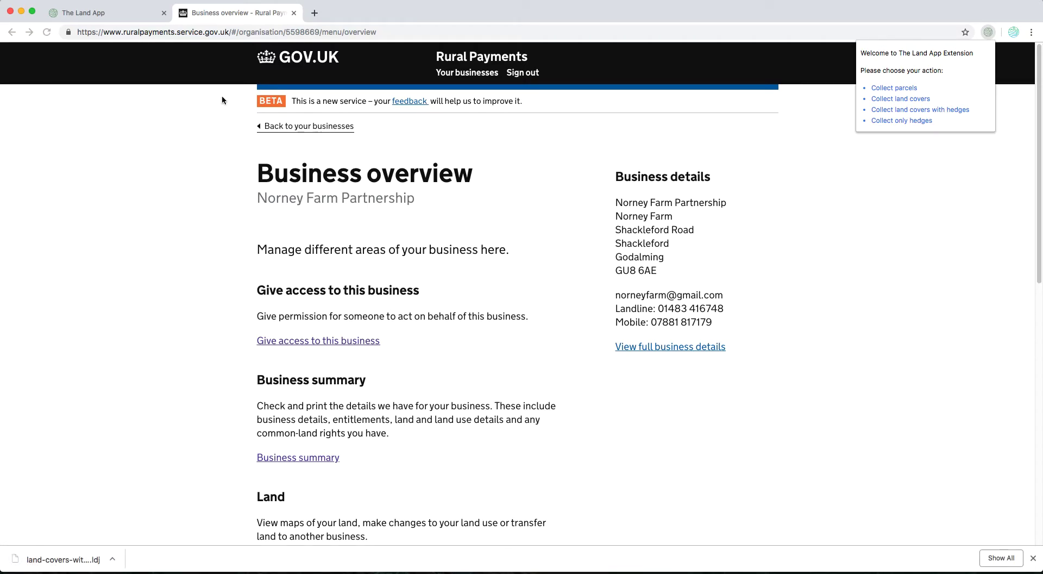
- Return to The Land App and import the downloaded land-covers-with-hedges file into Home Farm as a boundary
left_click(132, 20)
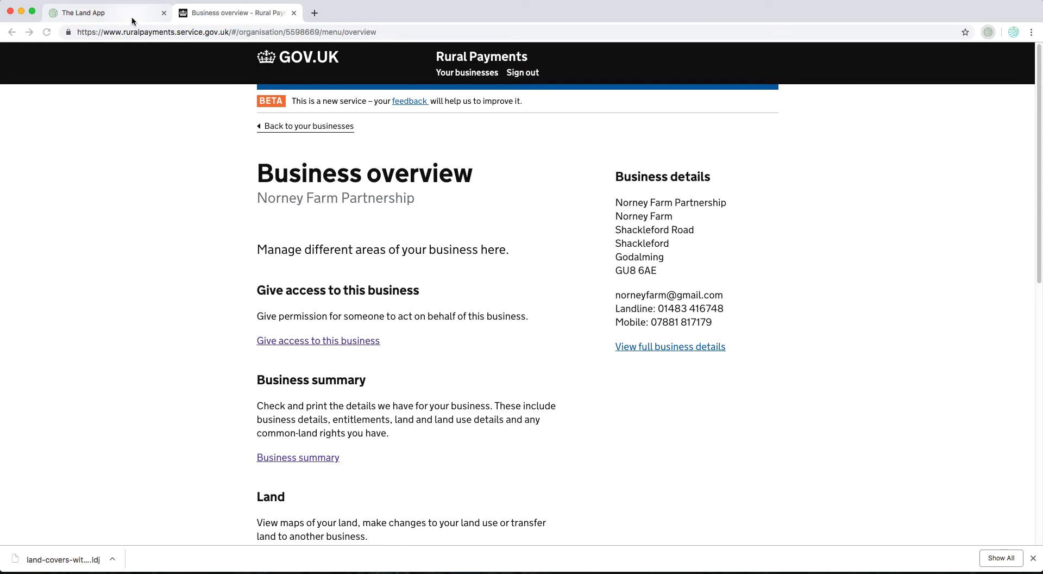
left_click_drag(74, 558, 467, 351)
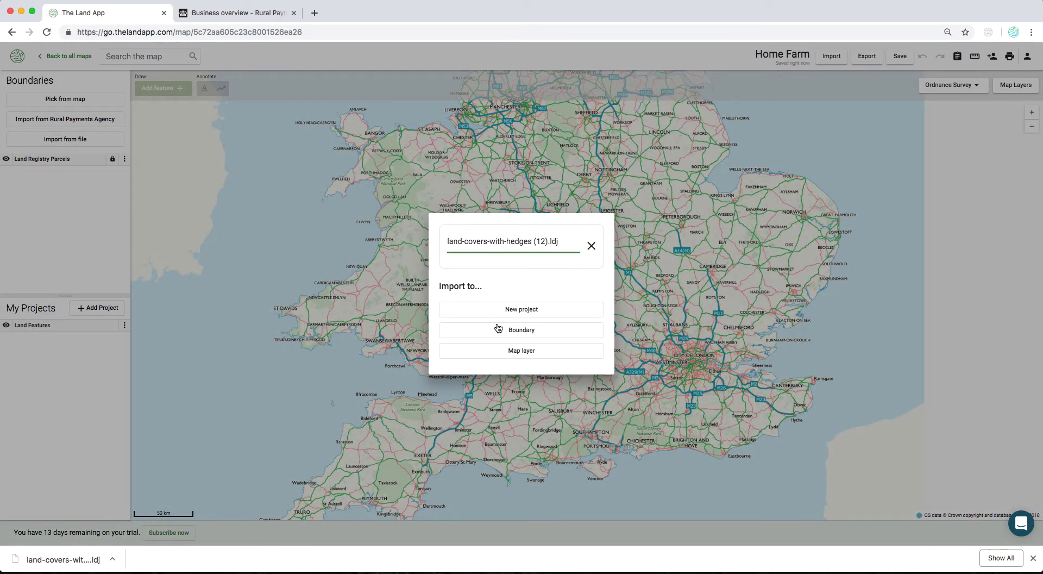
left_click(525, 334)
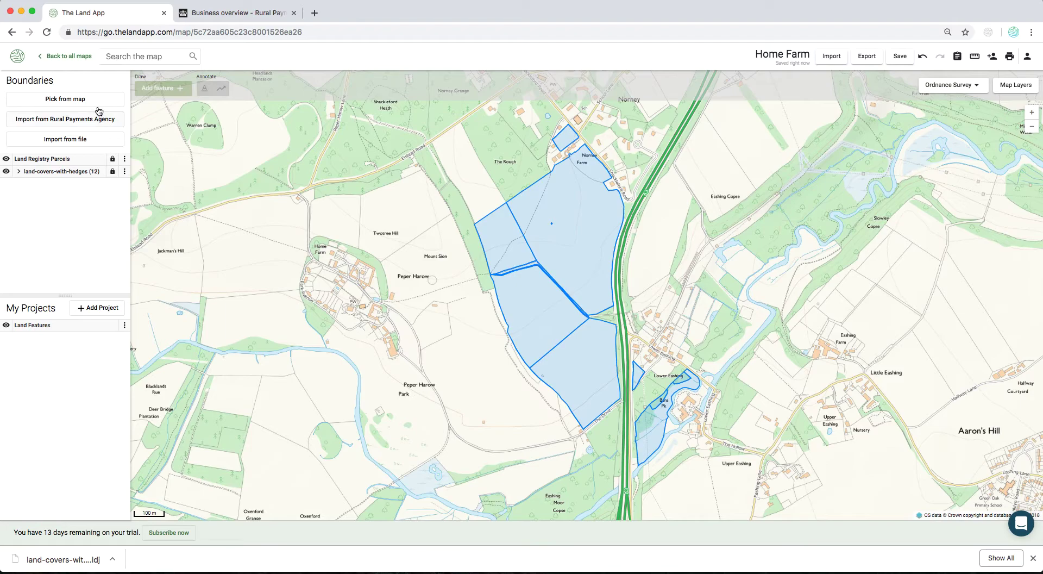
- Pick the Land Registry parcels matching the imported farm boundary, leaving out the adjoining strip west of The Rough, and save the selection
left_click(77, 100)
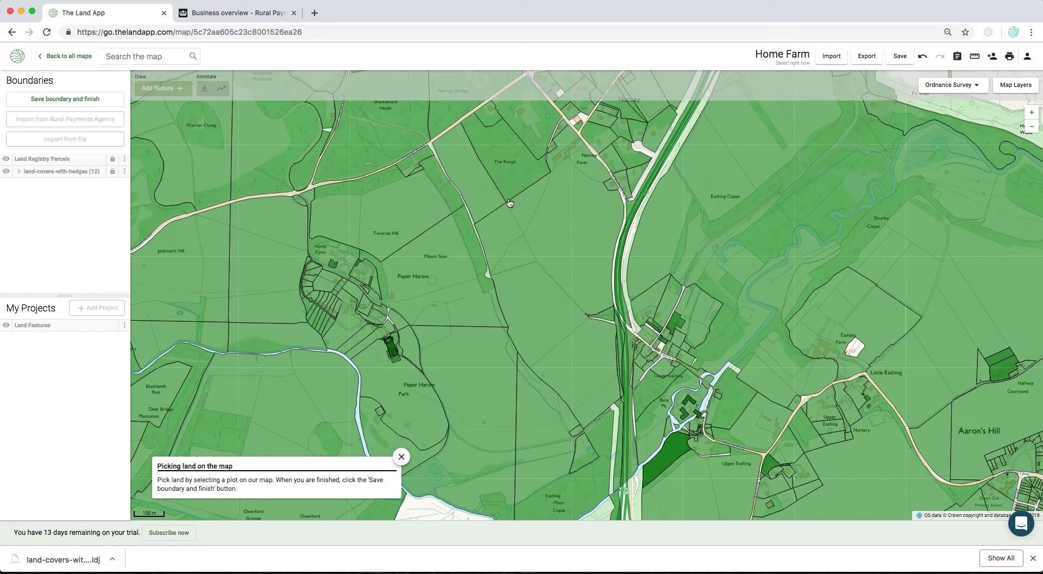
left_click(535, 217)
left_click(655, 414)
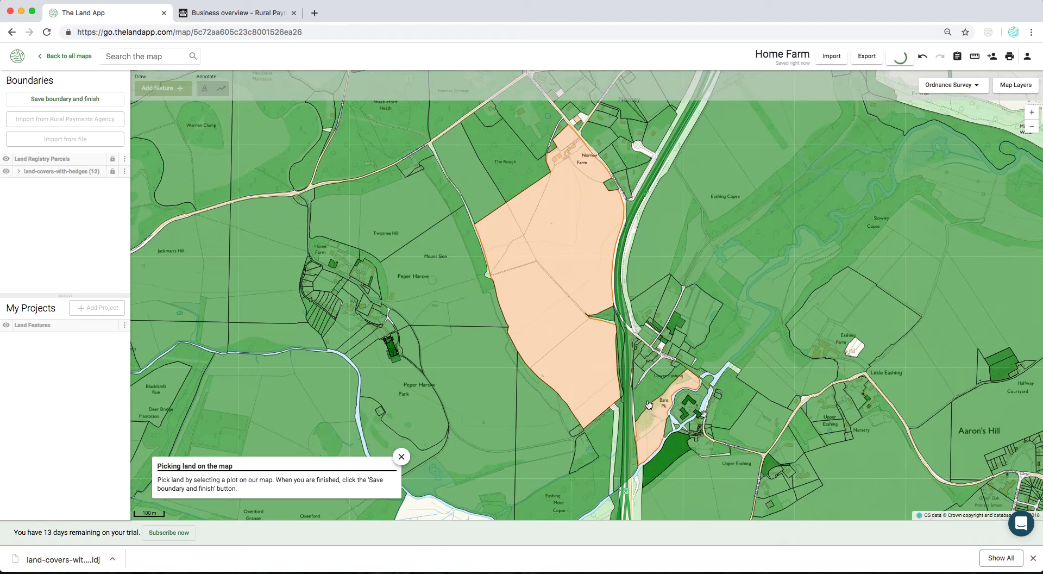
left_click(636, 375)
left_click(461, 172)
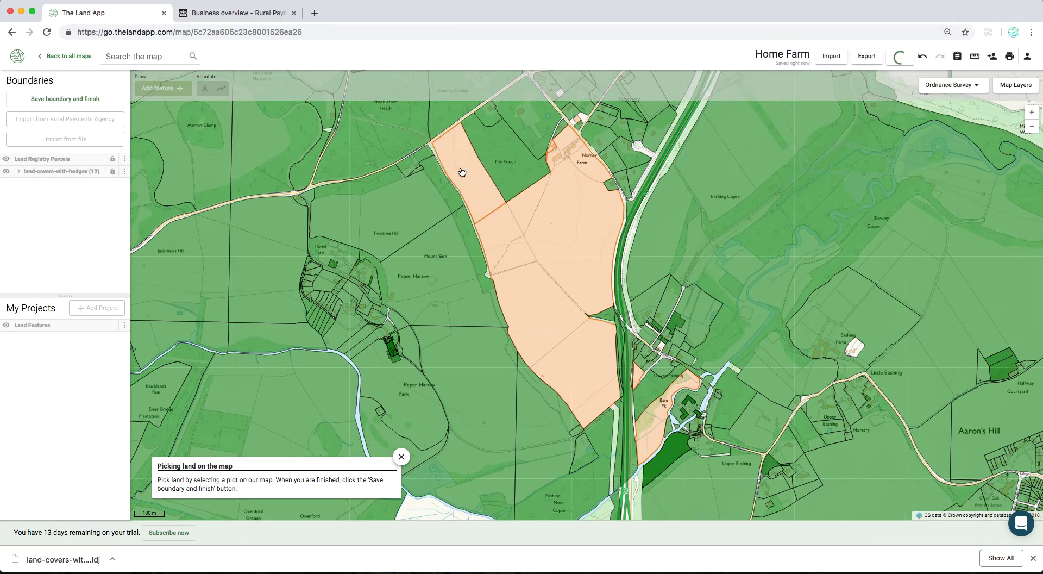
left_click(459, 168)
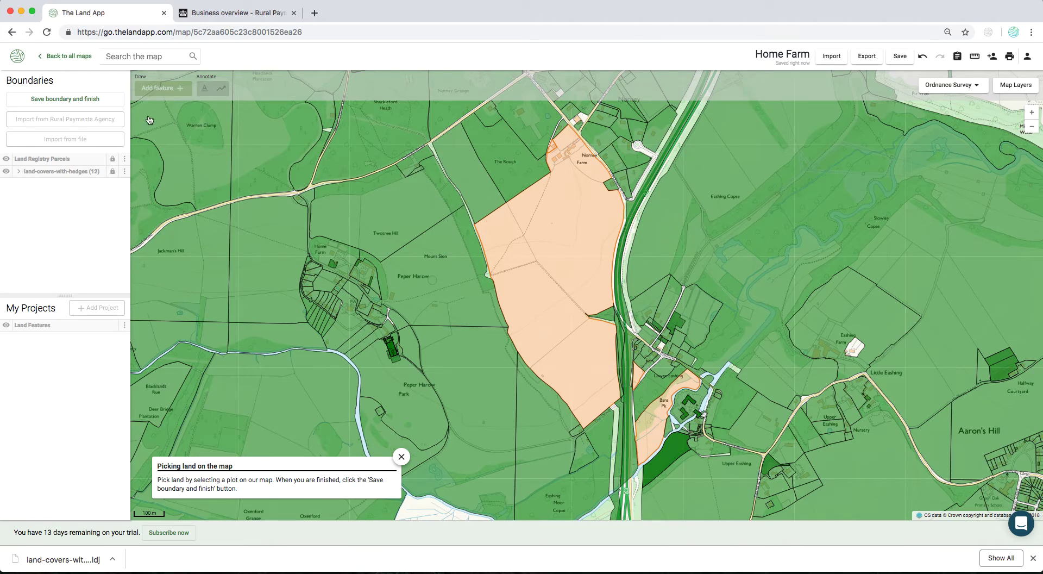
left_click(75, 100)
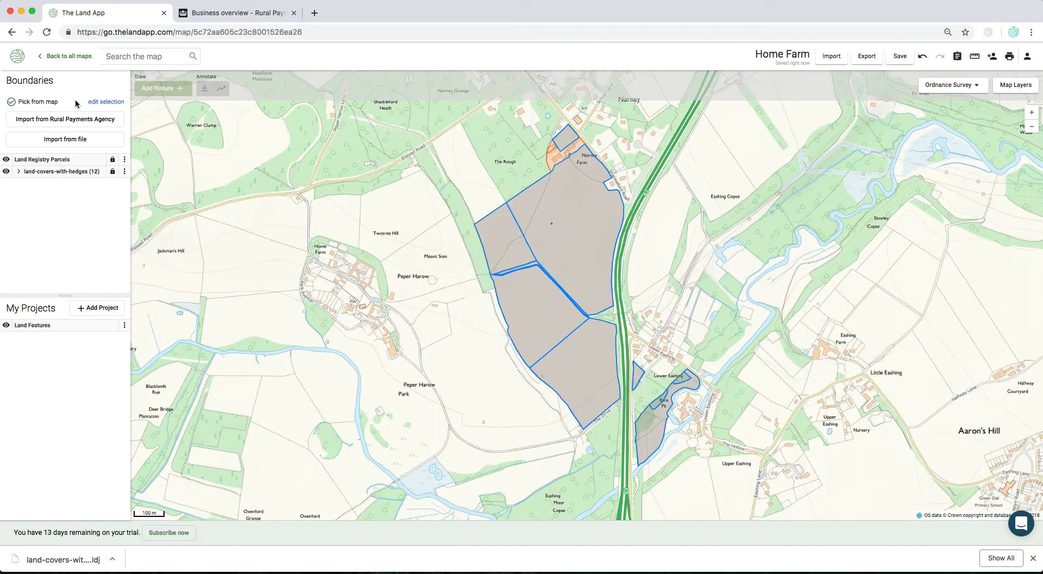
- Hide the land-covers-with-hedges boundary and check the feature details of the large Land Registry parcel
left_click(7, 172)
left_click(598, 194)
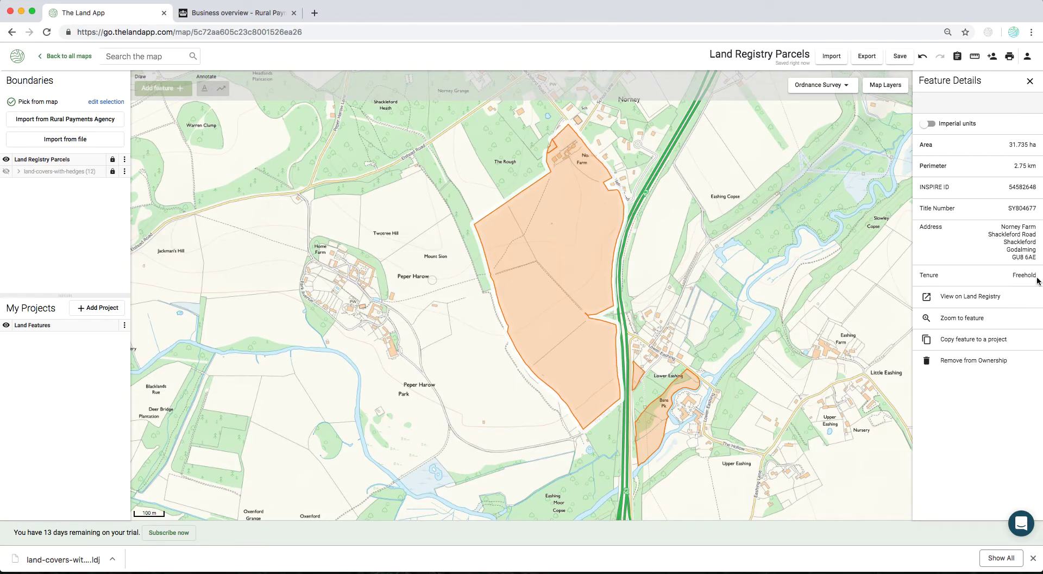
left_click(1030, 83)
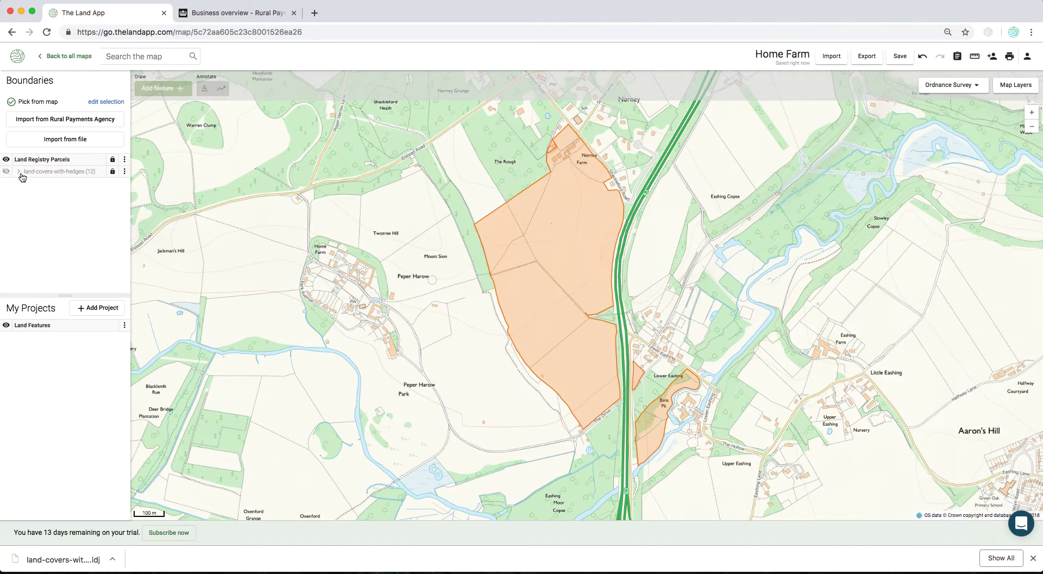
- Hide the Land Registry Parcels and show the land-covers-with-hedges boundary again
left_click(6, 159)
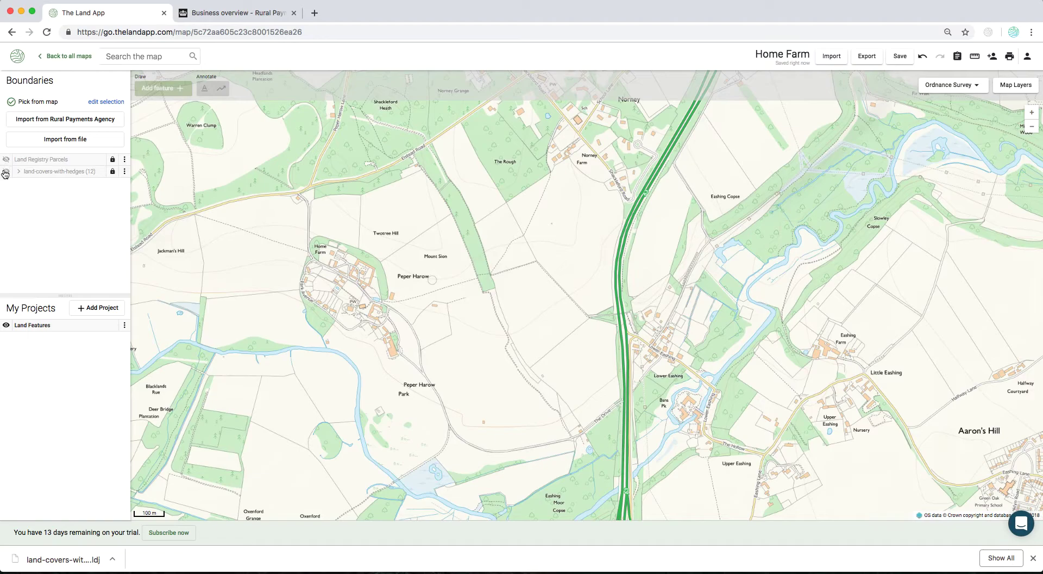
left_click(6, 171)
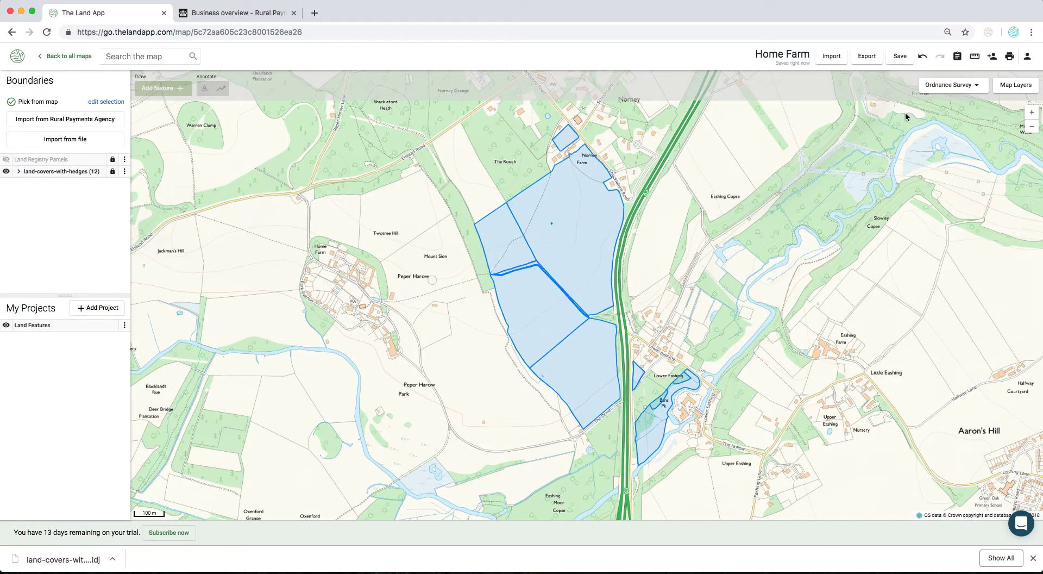
- View the boundary over the Bing Imagery and Bing Imagery with labels base maps, and return to Ordnance Survey
left_click(961, 88)
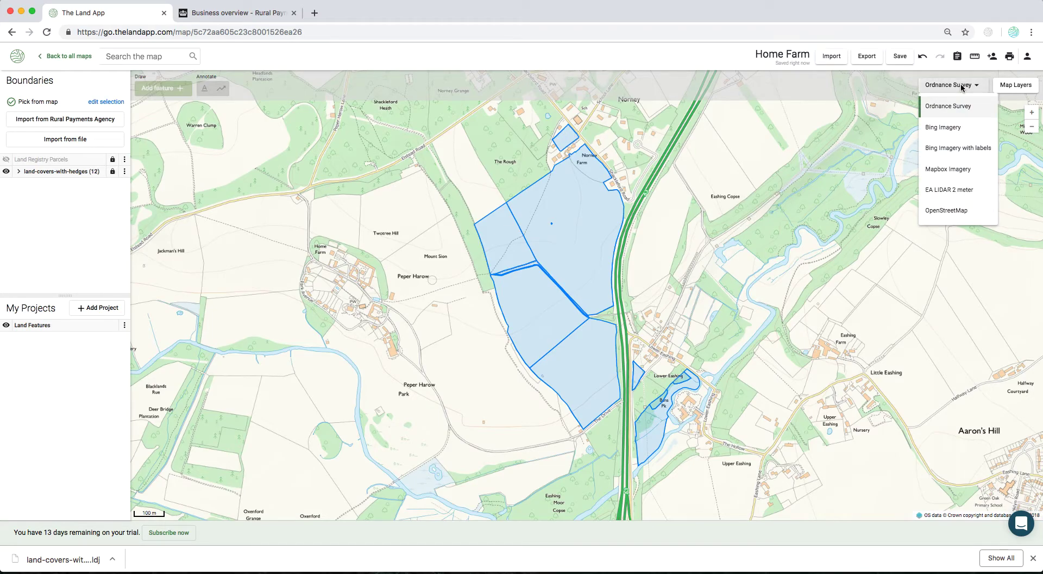
left_click(960, 129)
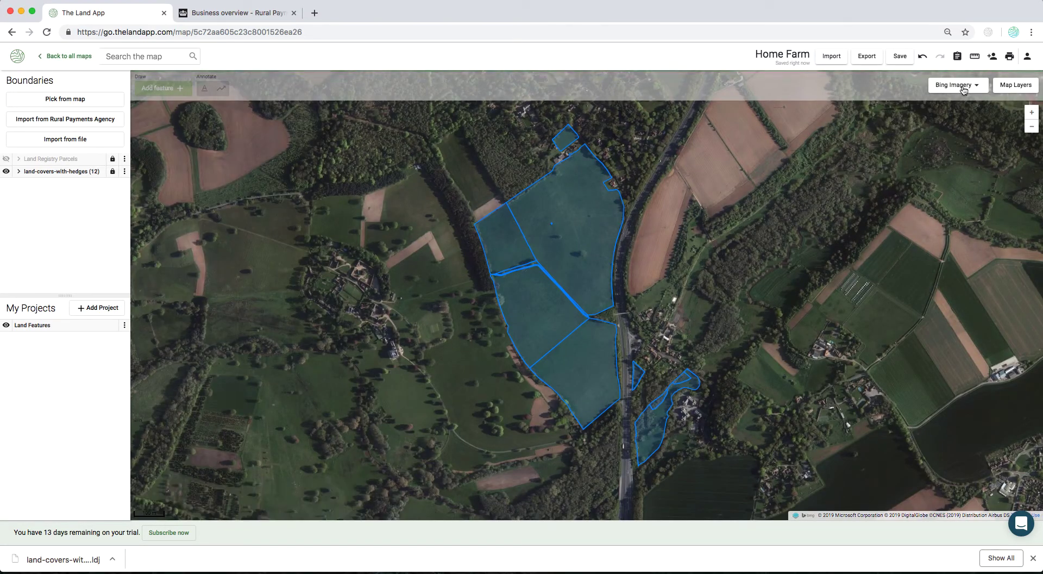
left_click(963, 89)
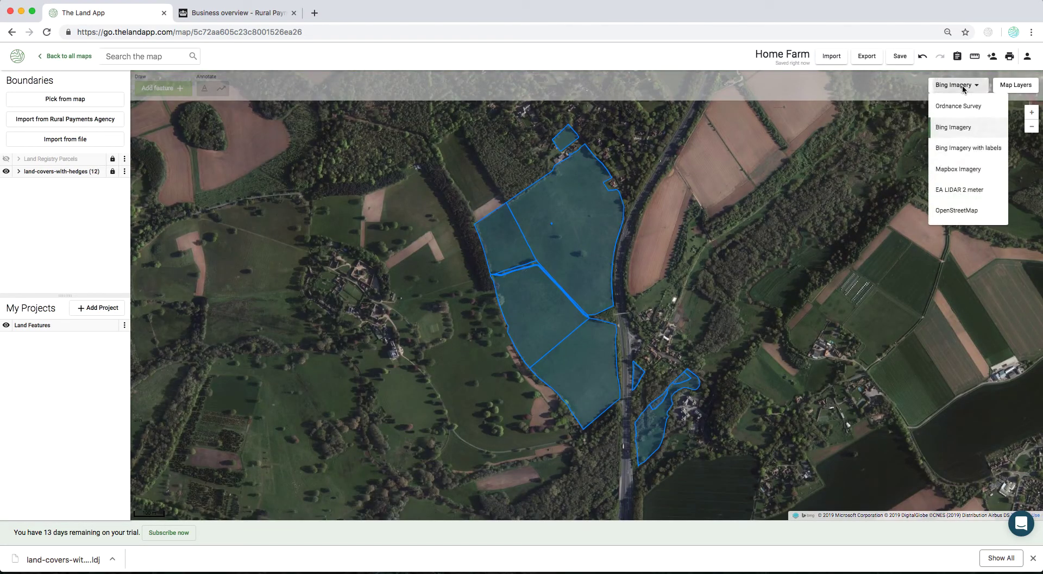
left_click(960, 145)
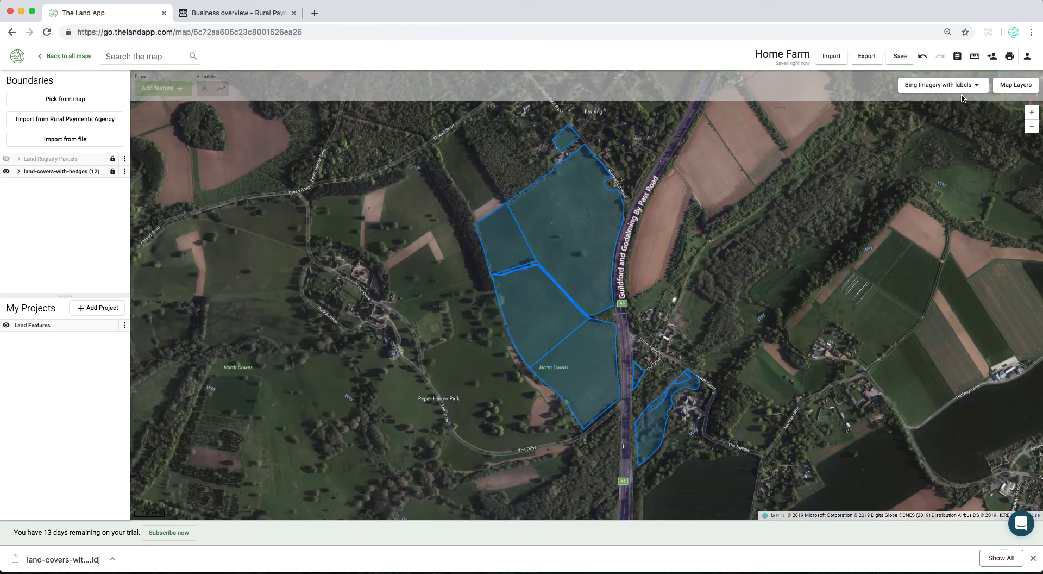
left_click(963, 88)
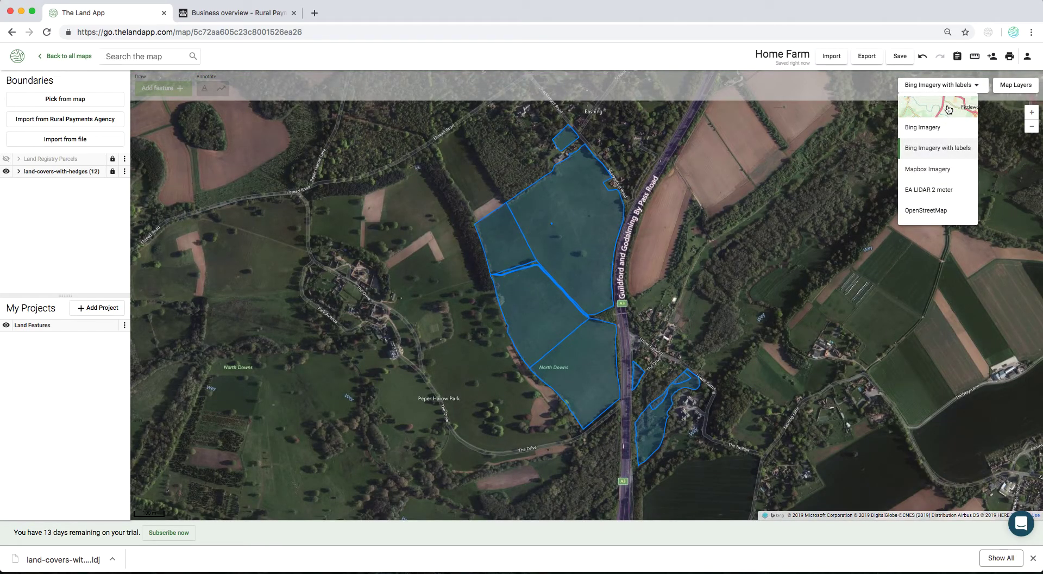
left_click(948, 109)
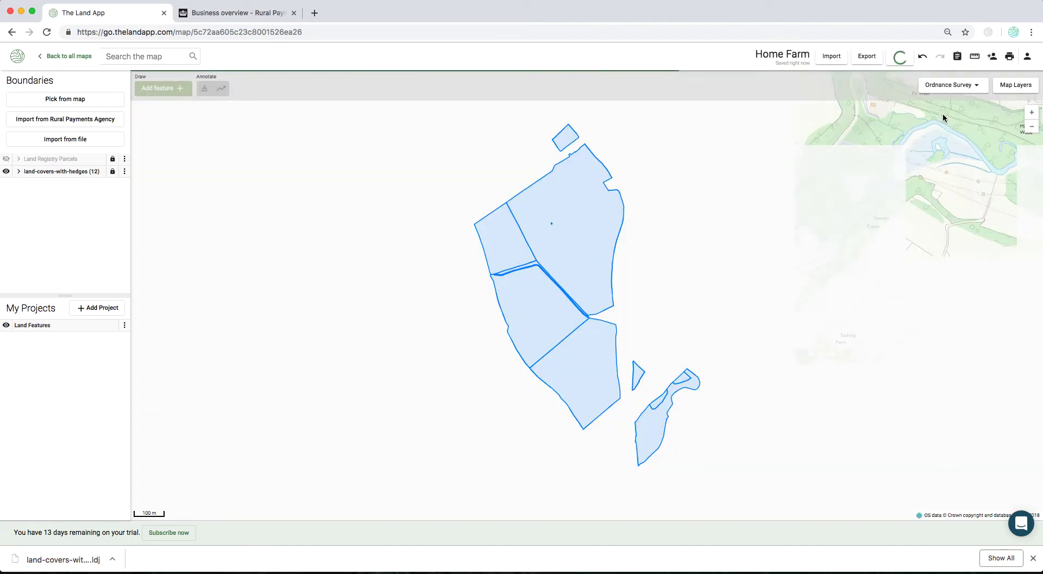
- Examine the Ordnance Survey detail around the farm buildings near the northern fields, and return to an overview of the whole boundary
double_click(562, 152)
double_click(561, 154)
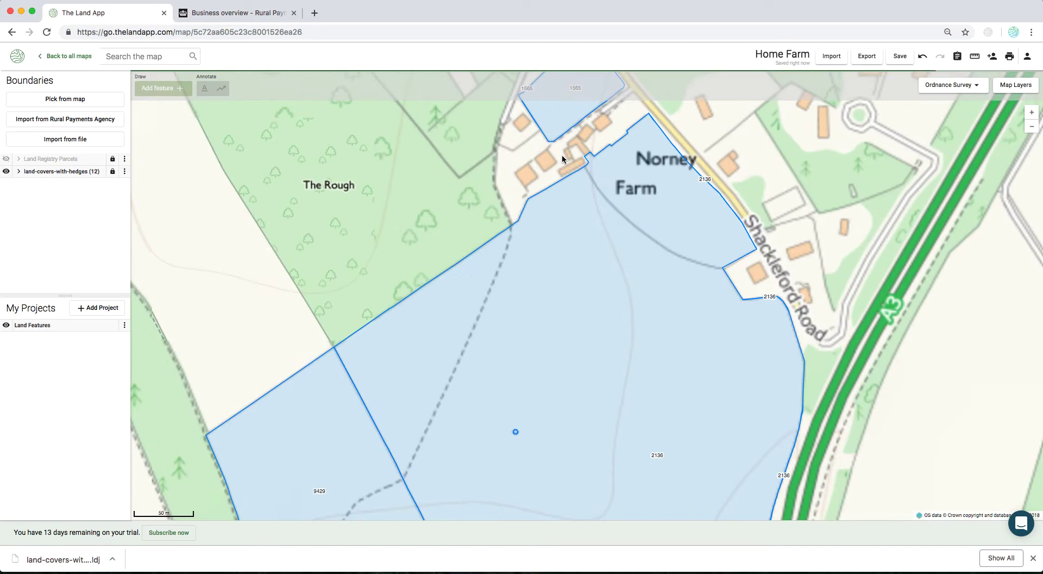
double_click(561, 154)
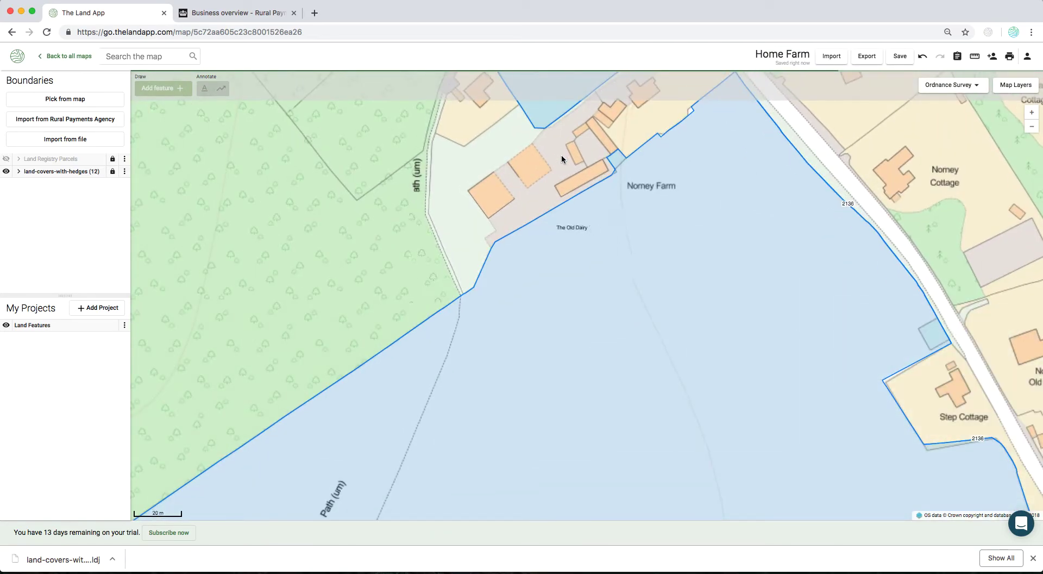
double_click(565, 154)
left_click_drag(612, 144, 544, 303)
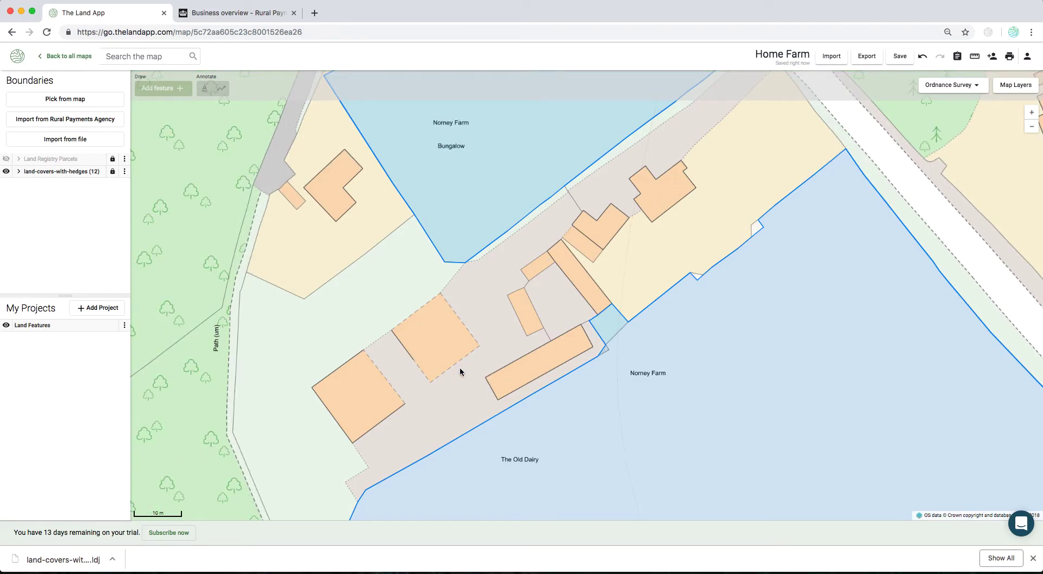
scroll(509, 319, "down", 2)
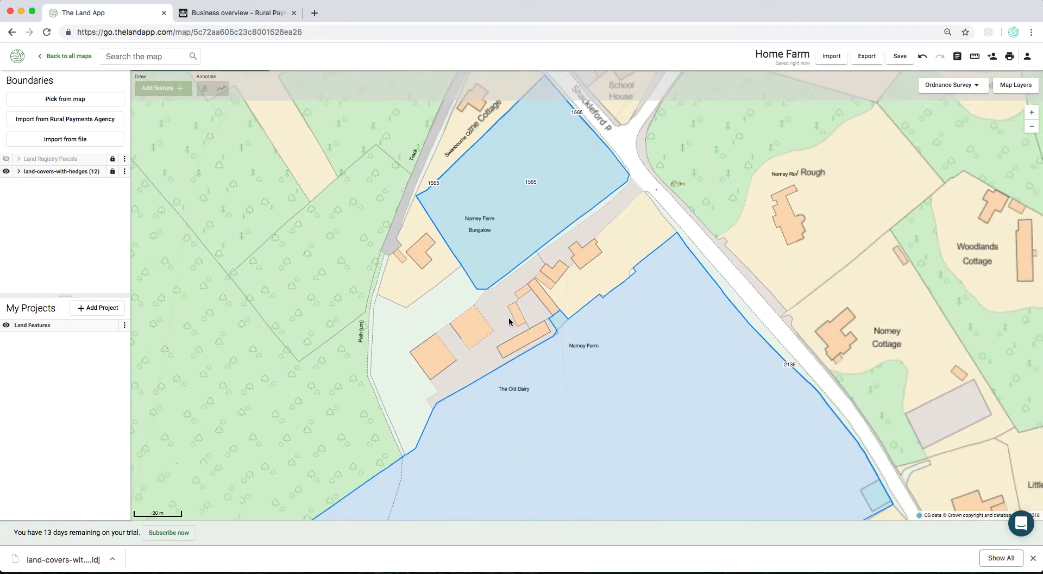
scroll(508, 318, "down", 2)
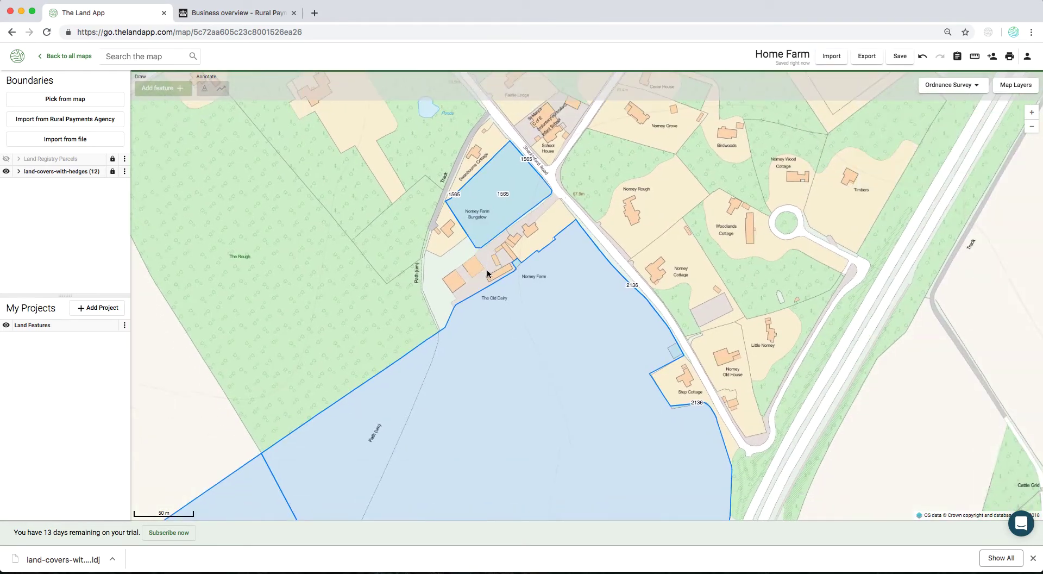
scroll(483, 347, "down", 2)
scroll(487, 359, "down", 2)
left_click_drag(494, 354, 560, 234)
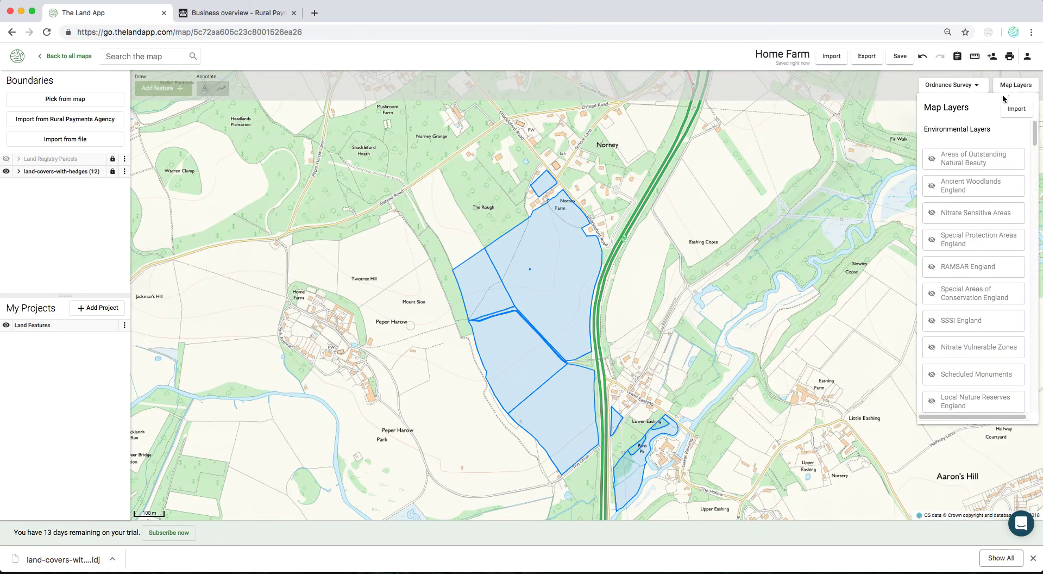
- Show the Areas of Outstanding Natural Beauty, SSSI England and Scheduled Monuments environmental layers on the map
left_click(973, 164)
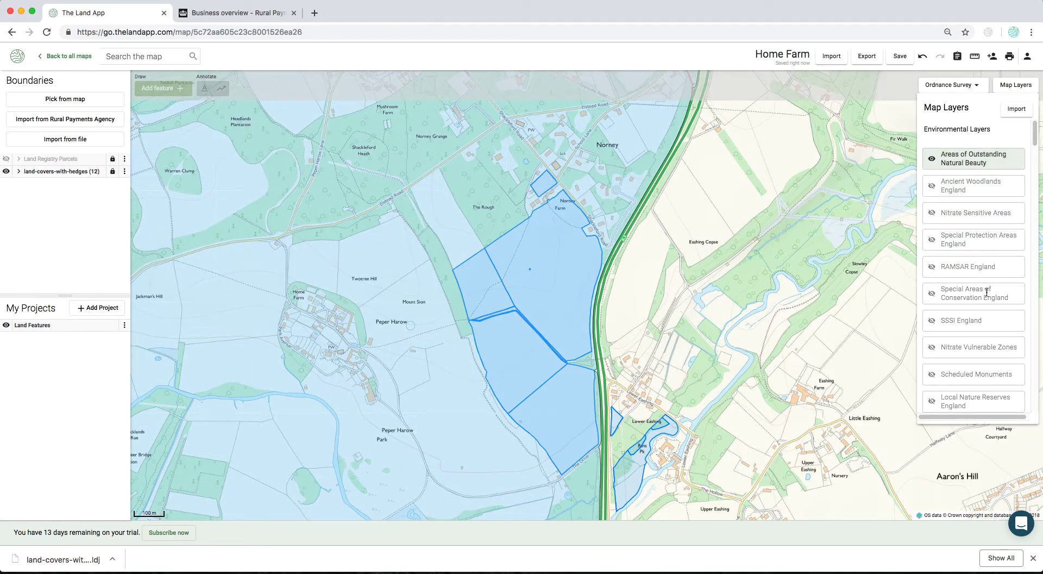
left_click(981, 328)
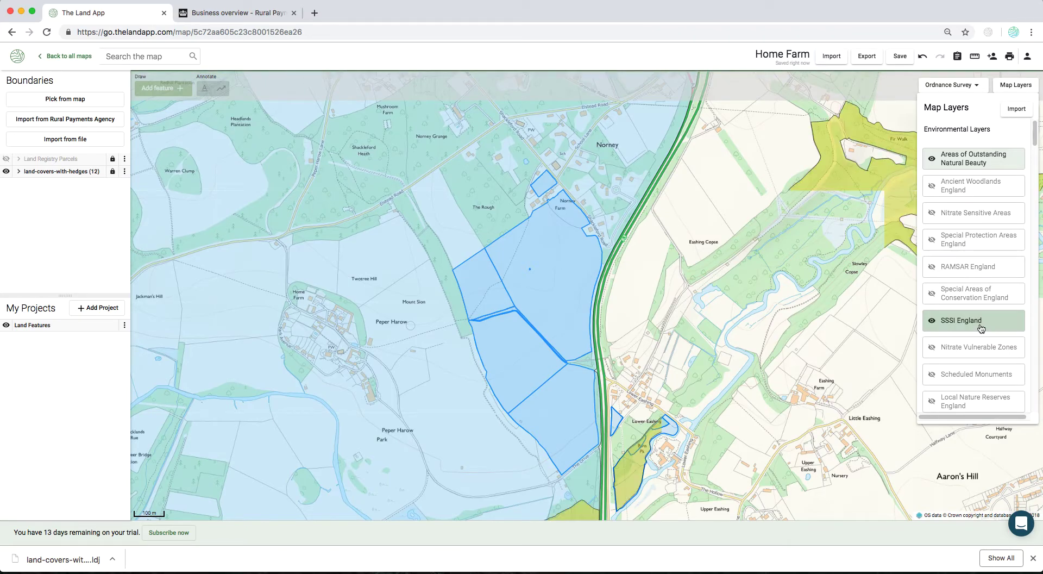
scroll(978, 324, "down", 2)
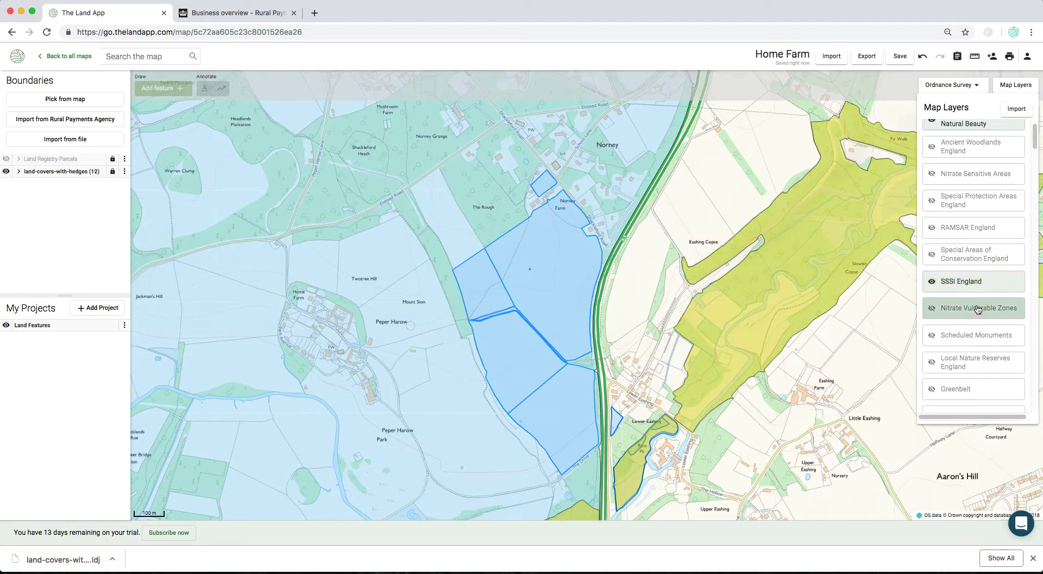
left_click(976, 330)
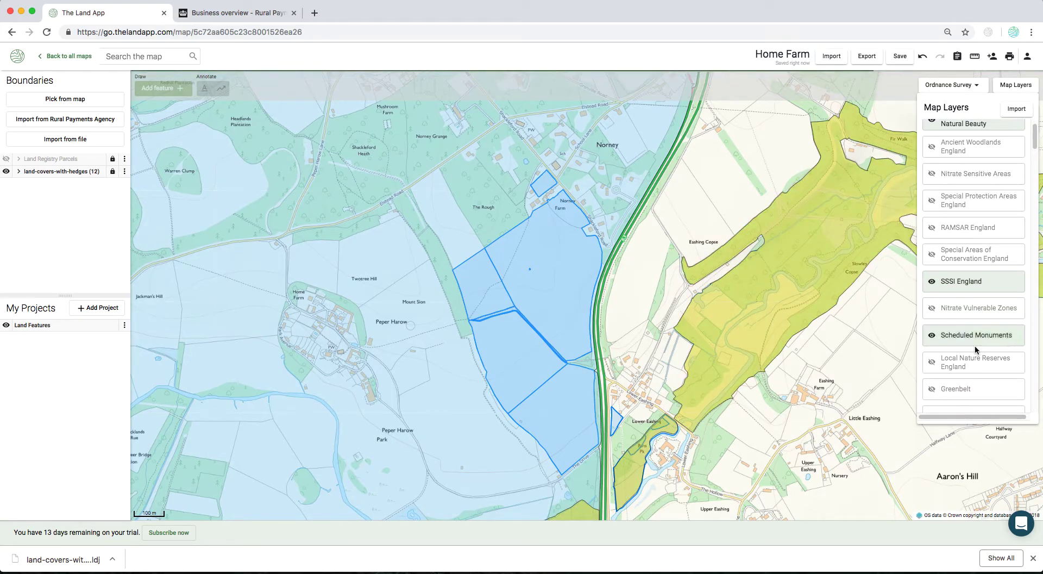
scroll(974, 344, "down", 1)
scroll(975, 344, "down", 1)
left_click(981, 343)
left_click(981, 344)
scroll(980, 344, "down", 5)
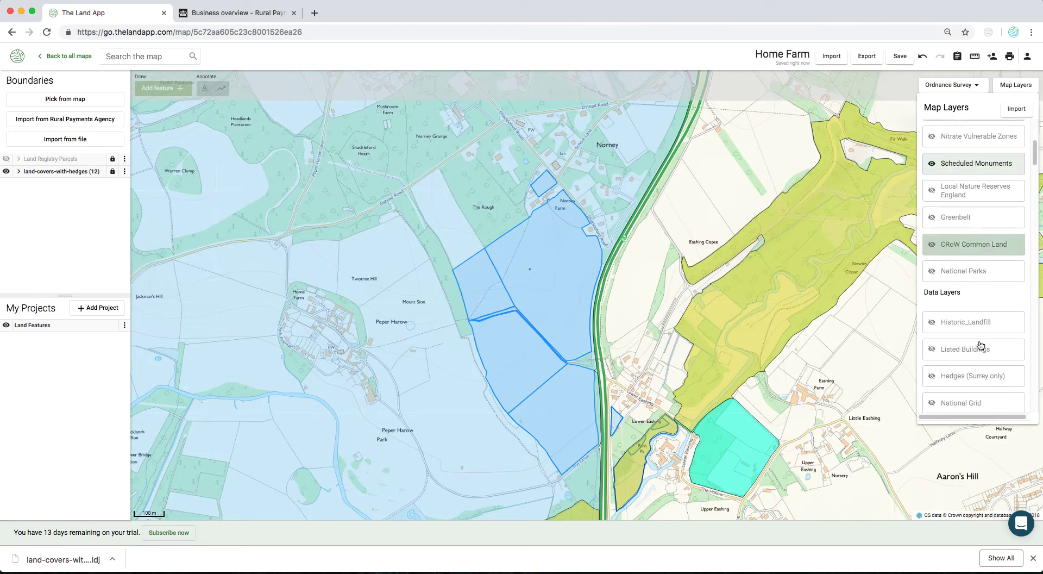
- Show the Listed Buildings, Public Rights of Way, Flood Zone 2 and Flood Zone 3 data layers on the map
left_click(977, 346)
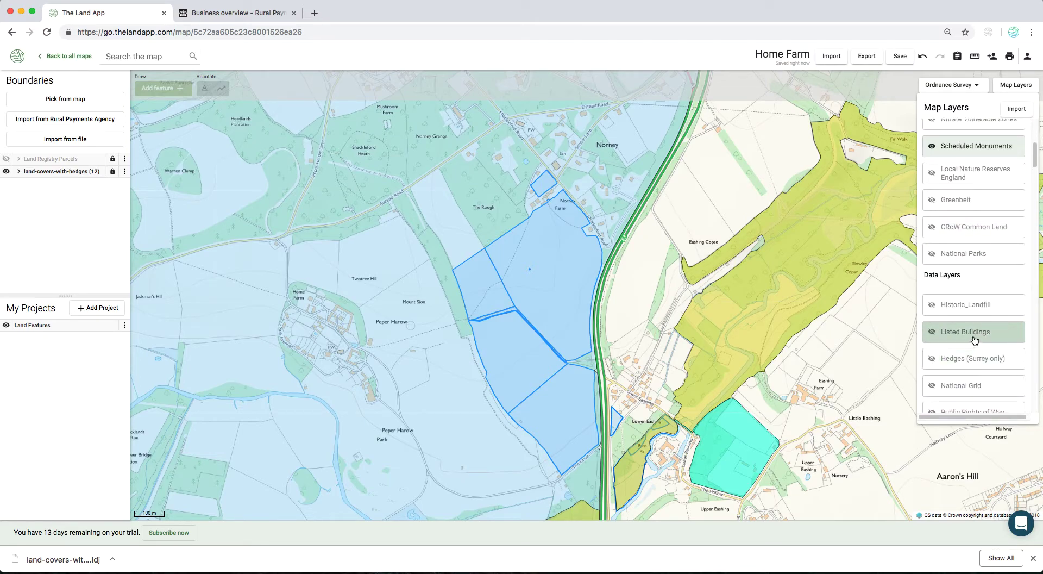
scroll(976, 343, "down", 3)
left_click(978, 354)
scroll(979, 355, "down", 2)
left_click(978, 356)
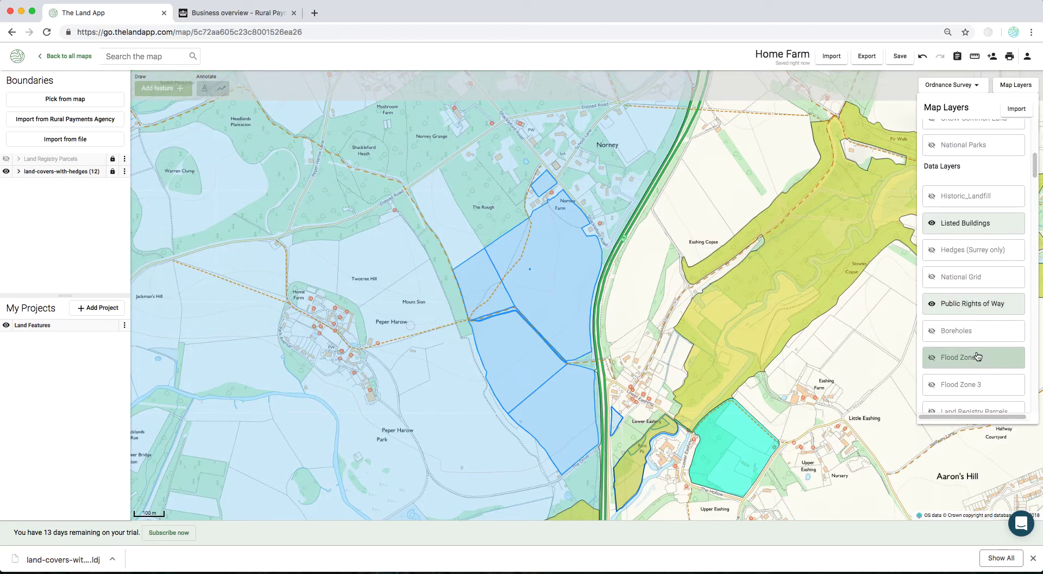
left_click(984, 384)
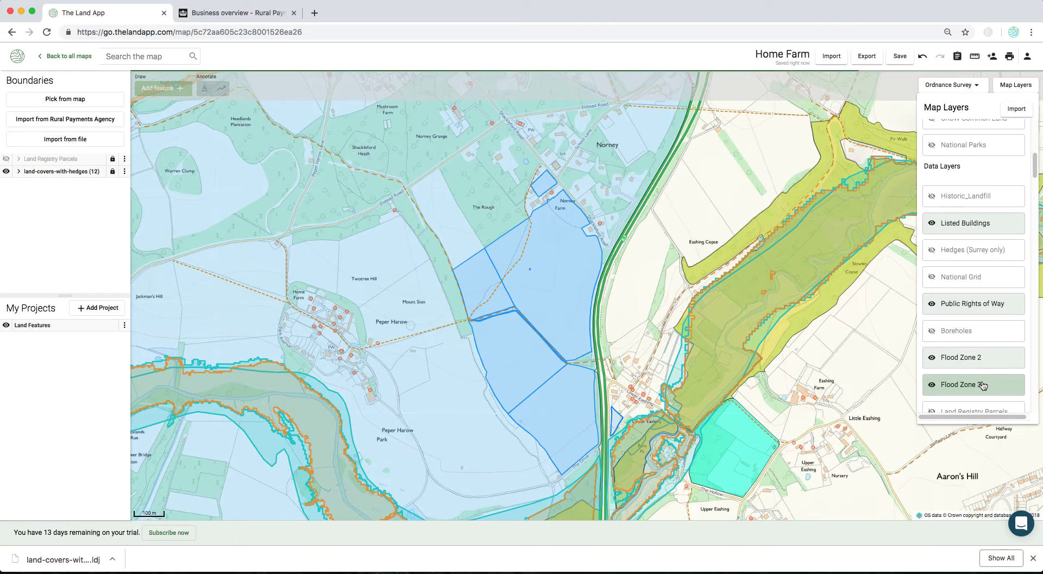
- Hide all the displayed data and environmental layers, from Flood Zone 3 back to Areas of Outstanding Natural Beauty
left_click(981, 385)
left_click(973, 357)
left_click(973, 305)
left_click(970, 225)
scroll(964, 202, "up", 3)
left_click(962, 208)
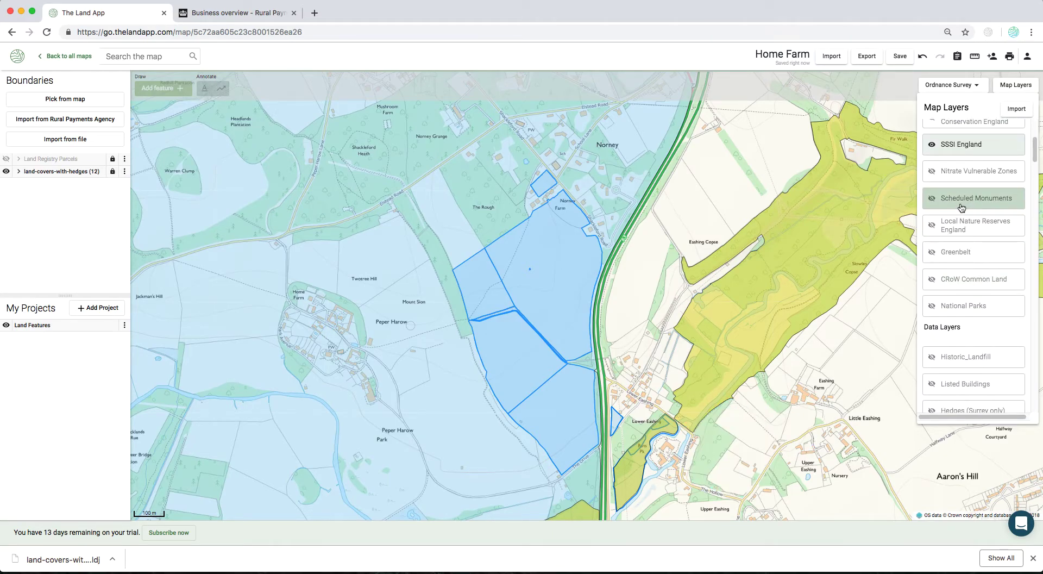
left_click(962, 145)
scroll(957, 179, "up", 3)
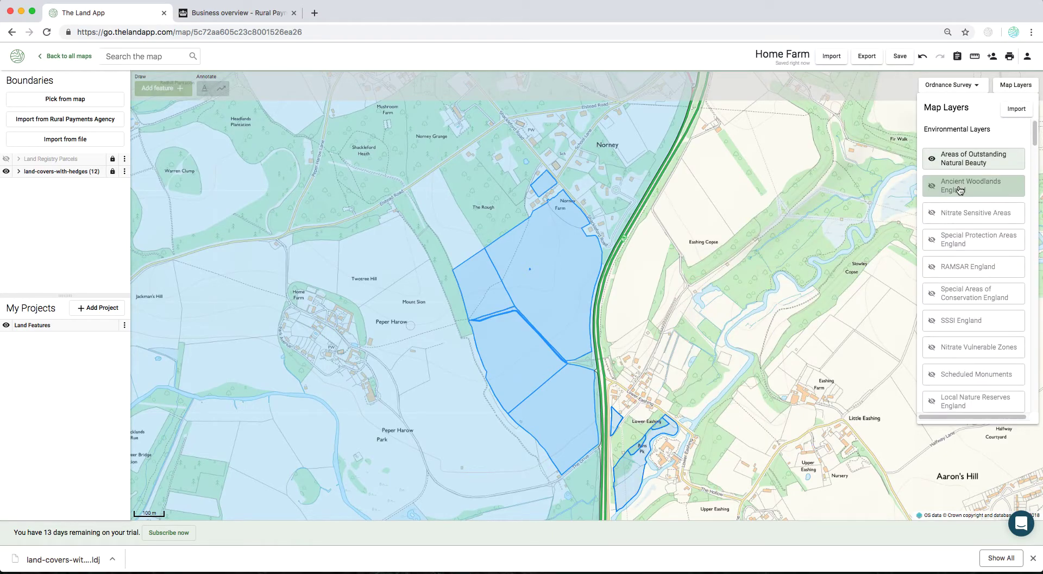
left_click(960, 166)
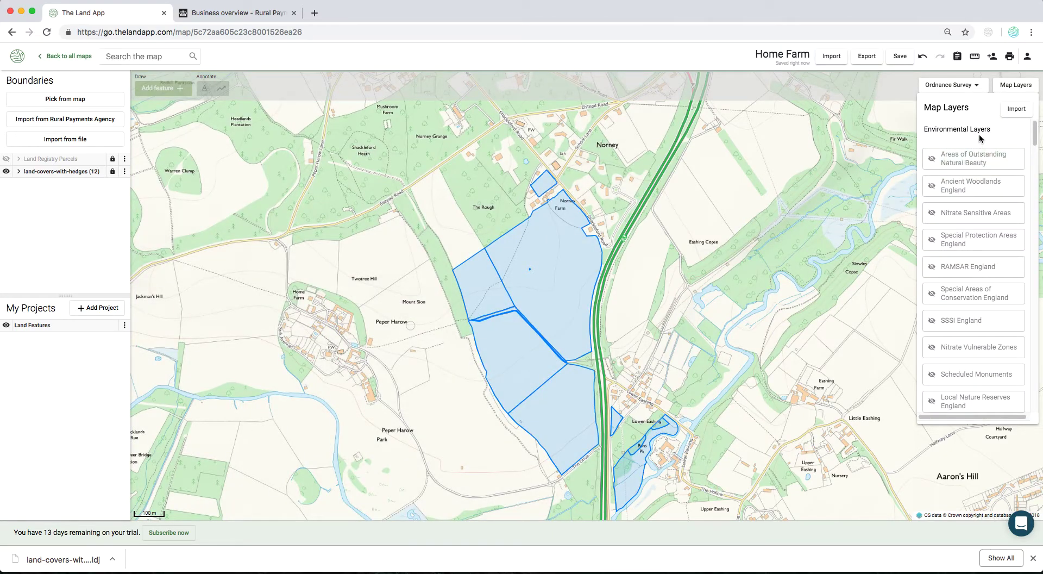
- Open the file import for map layers and dismiss it without choosing a file
left_click(1015, 111)
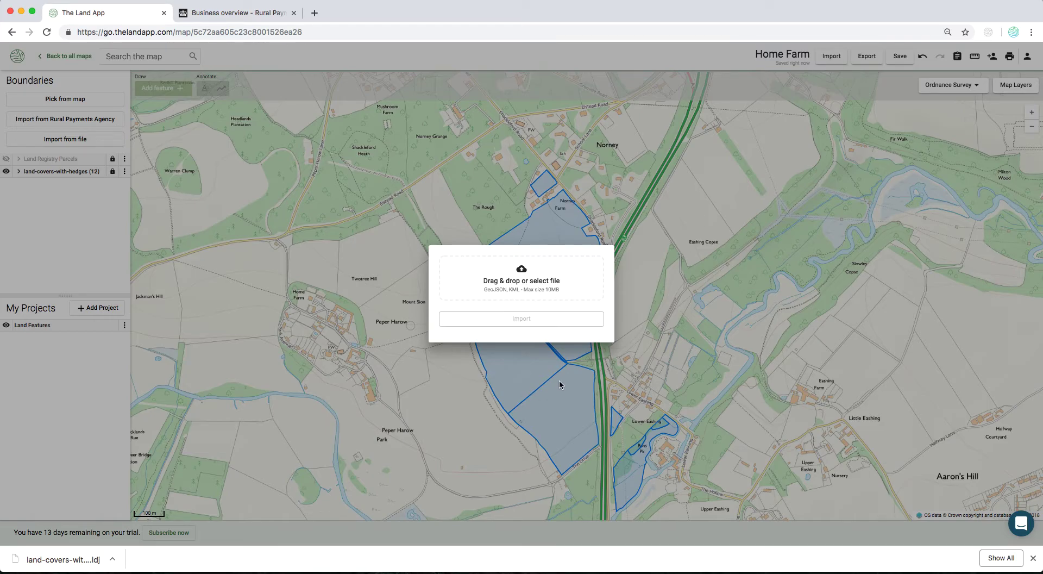
left_click(757, 205)
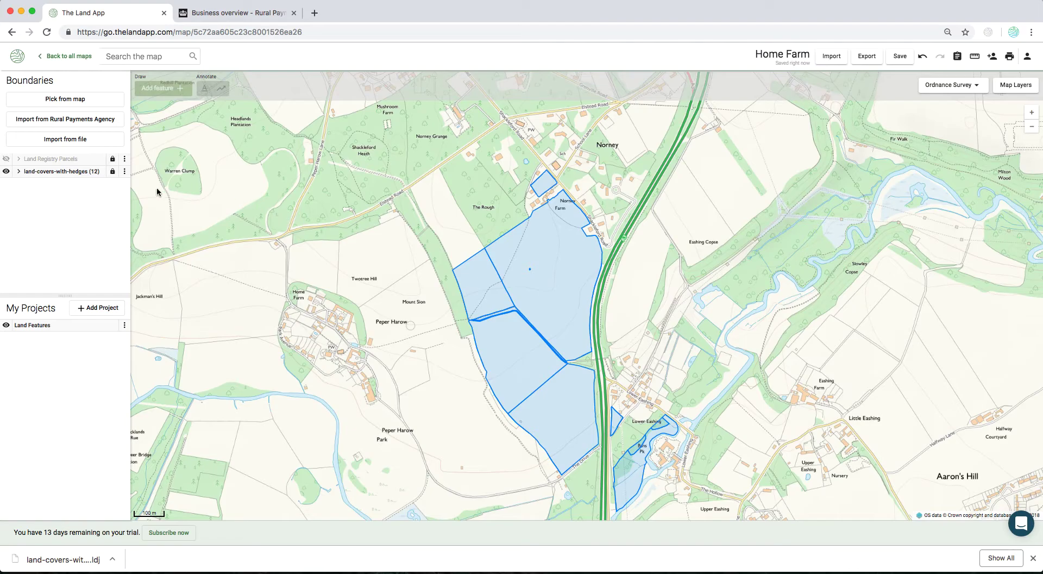
- Show the Land Registry Parcels again, view the Estate Report for the land, and return to the map
left_click(5, 159)
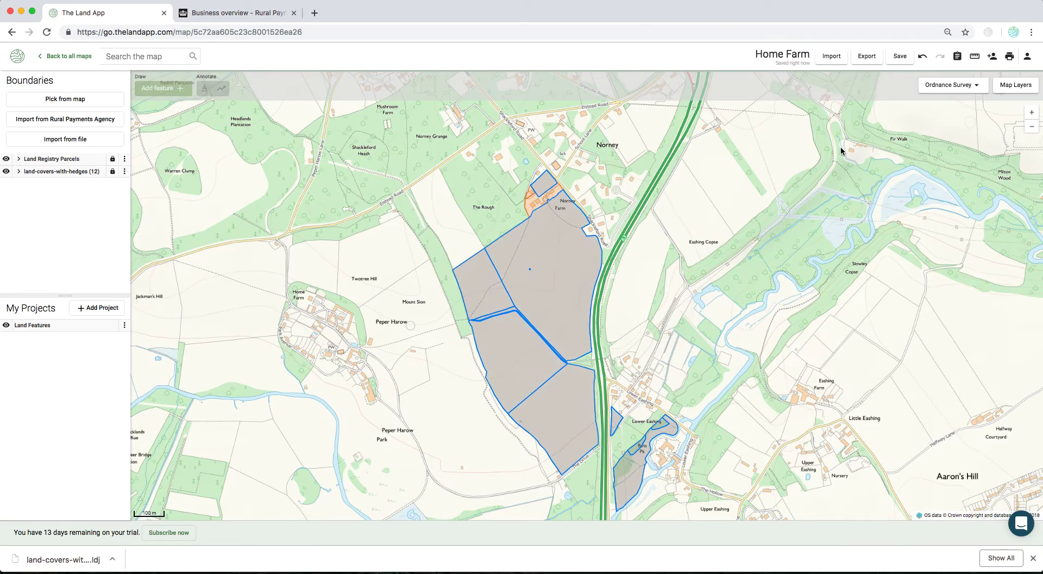
left_click(958, 58)
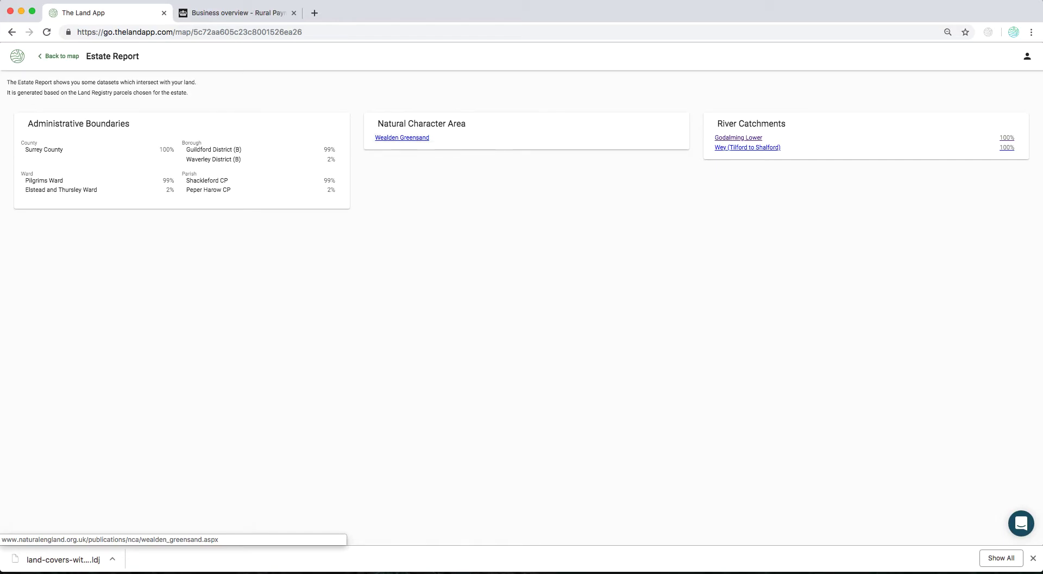
left_click(60, 57)
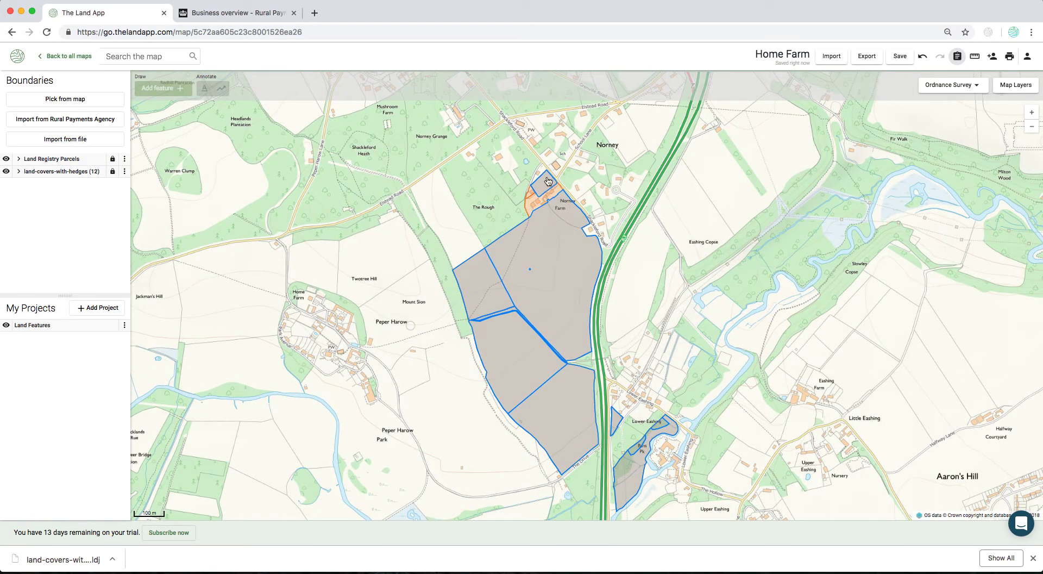
- Measure three short distances around the Norney Farm buildings and stop measuring
scroll(550, 181, "up", 3)
scroll(552, 198, "up", 2)
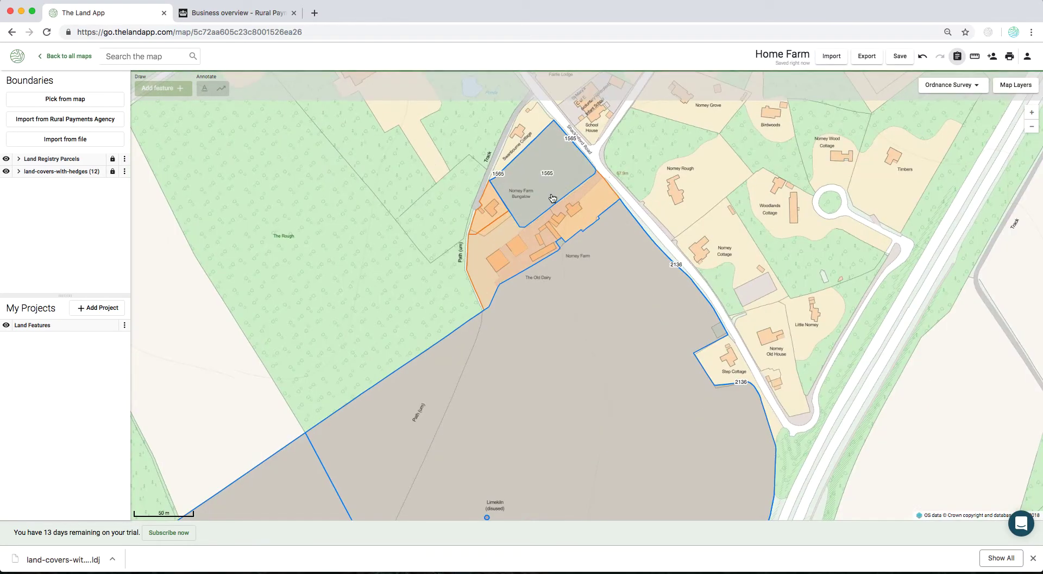
left_click(975, 58)
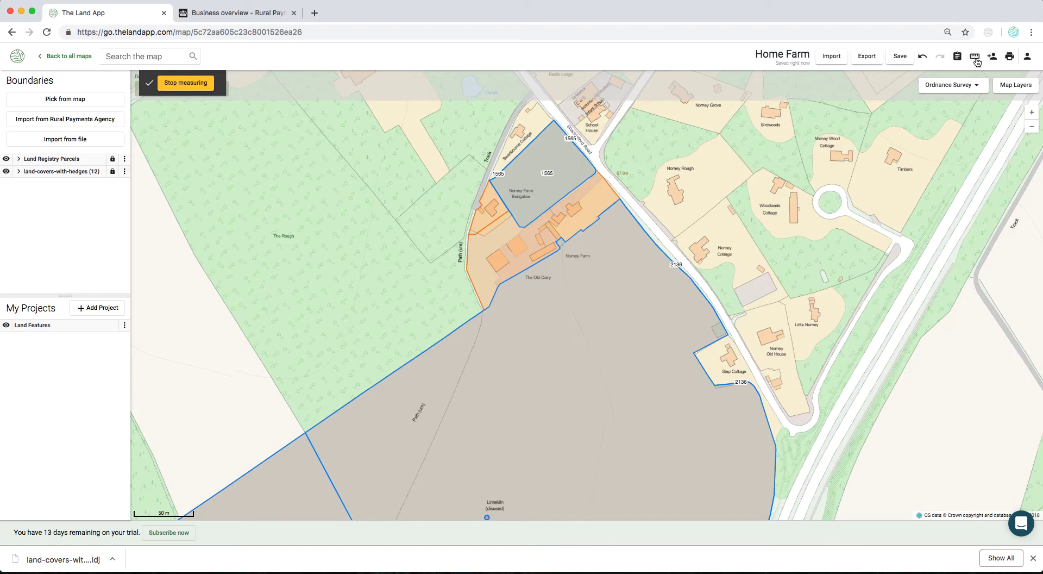
left_click(548, 211)
left_click(519, 234)
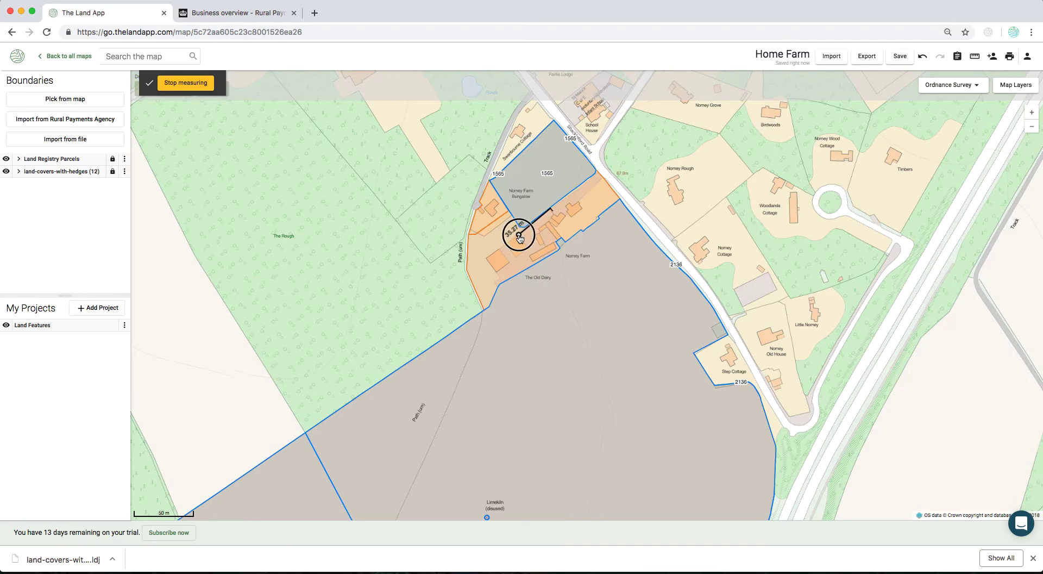
left_click(508, 262)
left_click(516, 259)
left_click(533, 264)
left_click(501, 280)
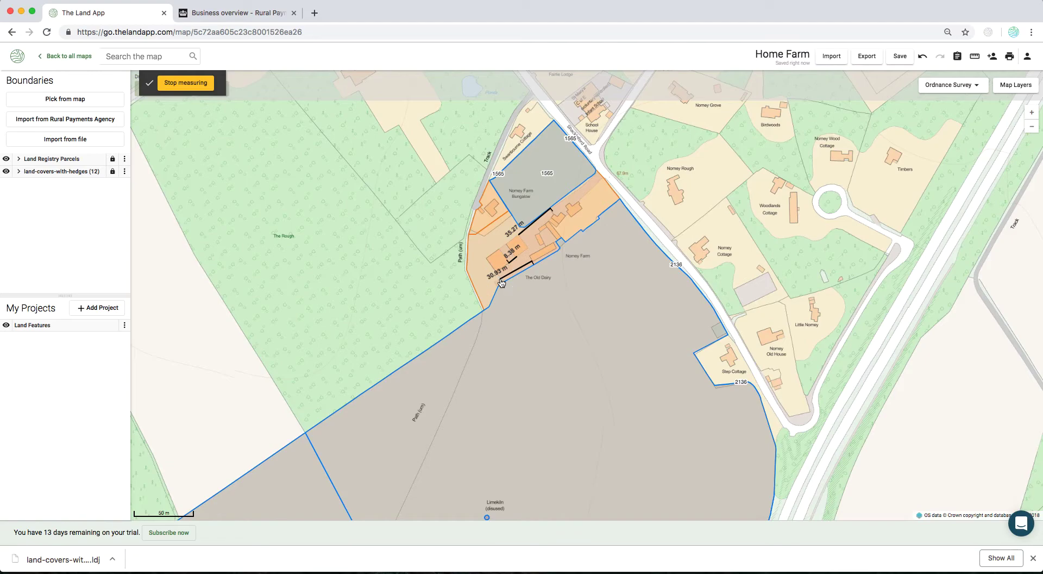
left_click(196, 85)
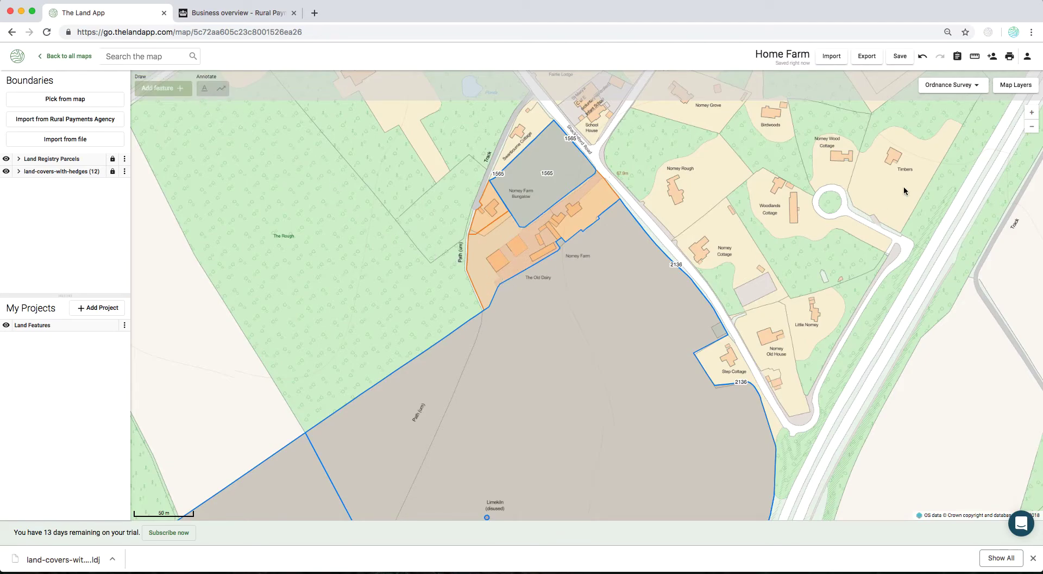
- View the map's sharing settings and the collaborator permission types, and close them without adding anyone
left_click(993, 58)
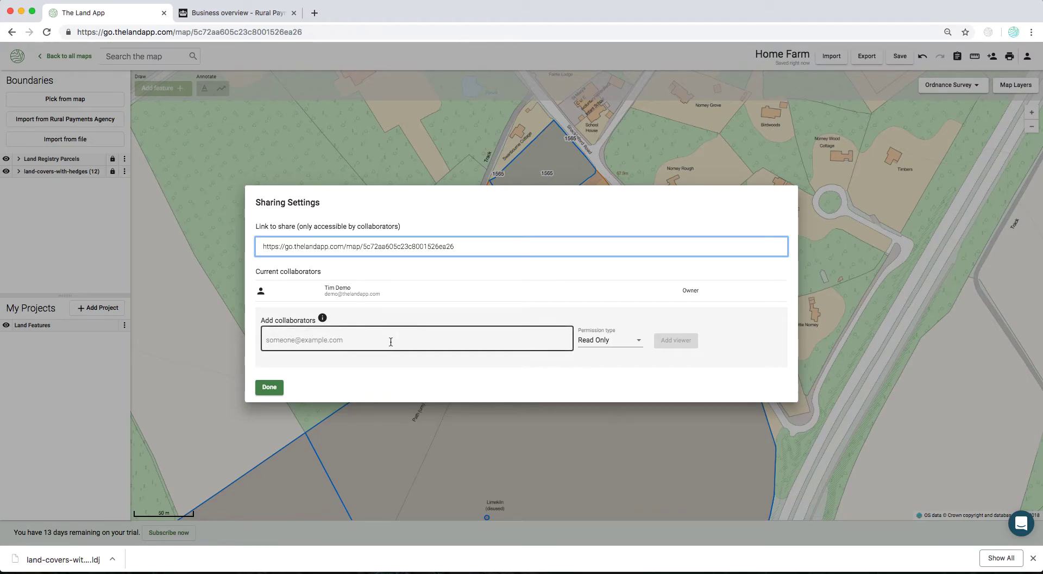
left_click(598, 341)
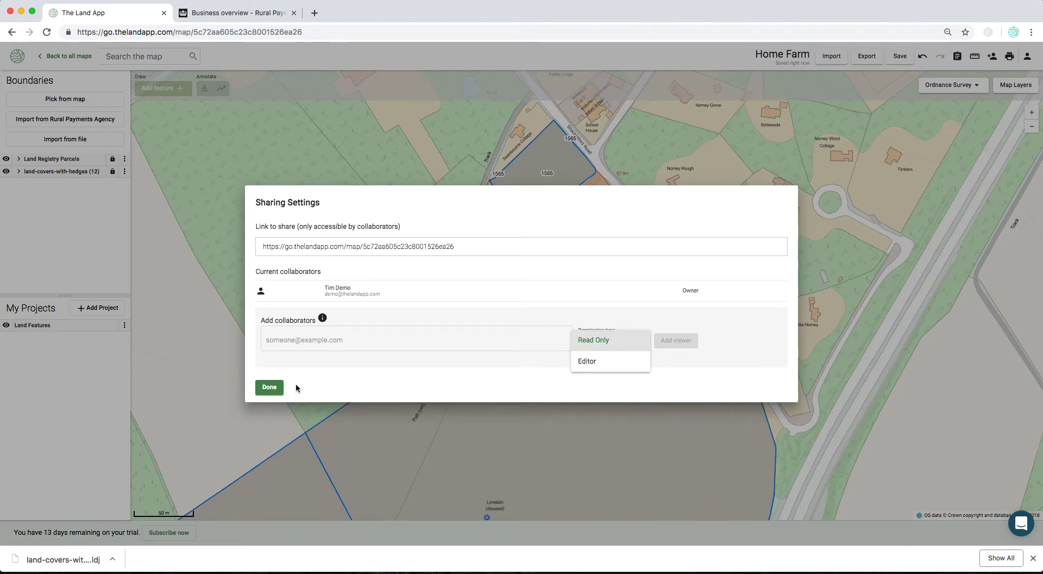
left_click(272, 387)
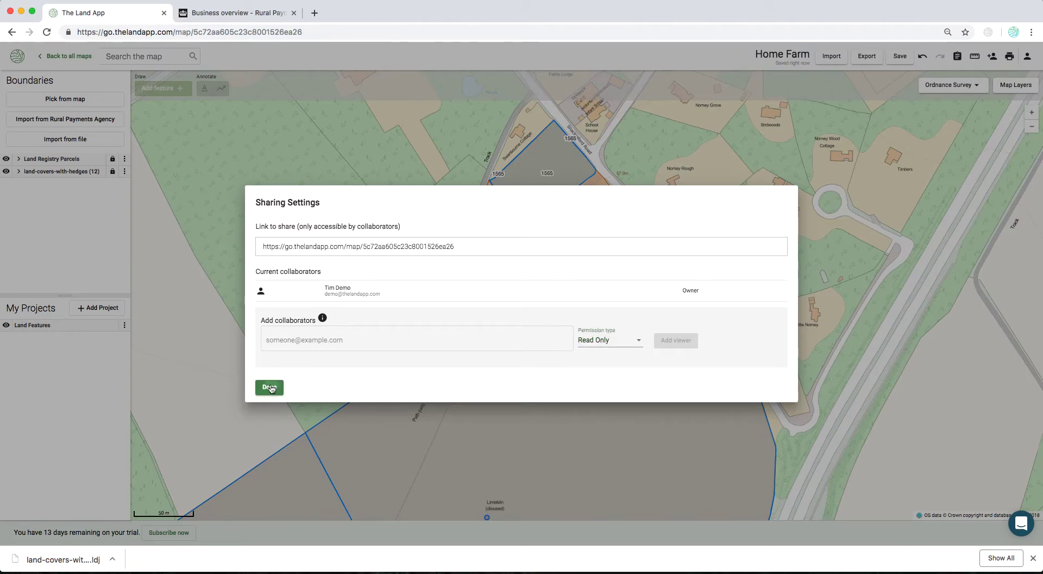
left_click(270, 388)
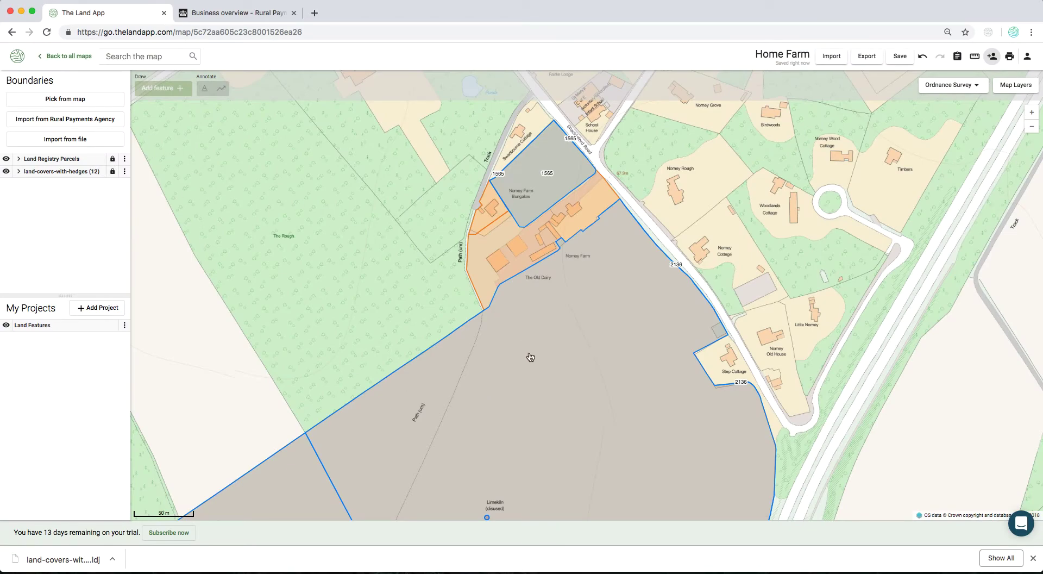
- Open the print setup with the whole farm boundary in the frame, keeping the A4 Landscape paper size
scroll(530, 357, "down", 2)
left_click_drag(524, 369, 535, 280)
left_click_drag(545, 368, 524, 328)
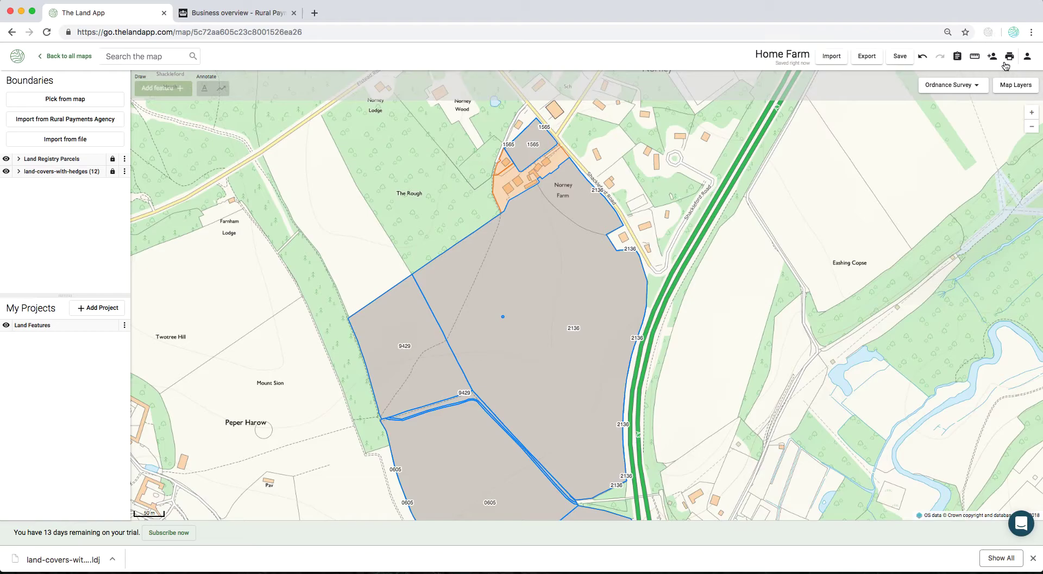
left_click(18, 64)
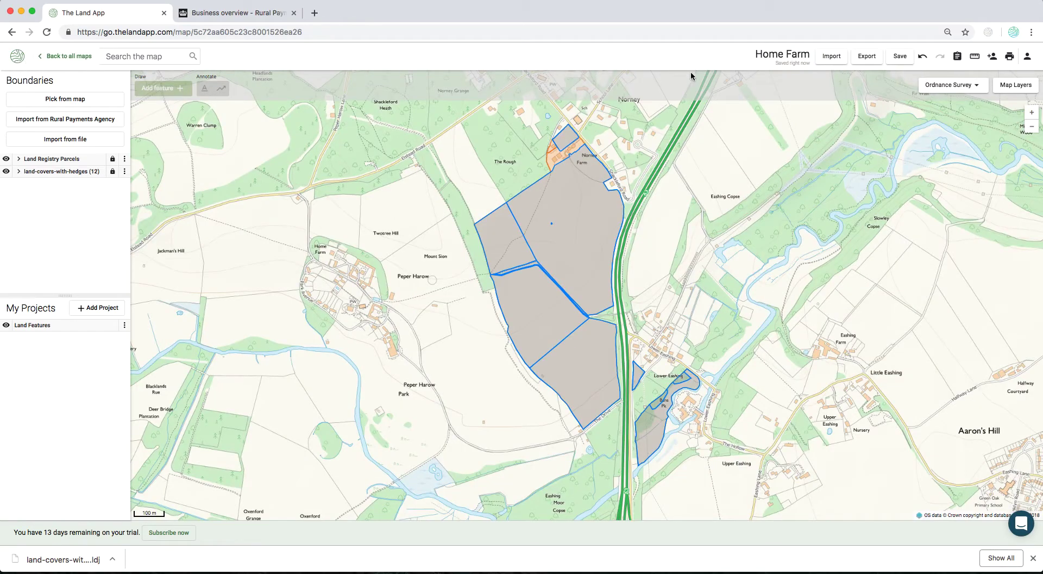
left_click(1012, 64)
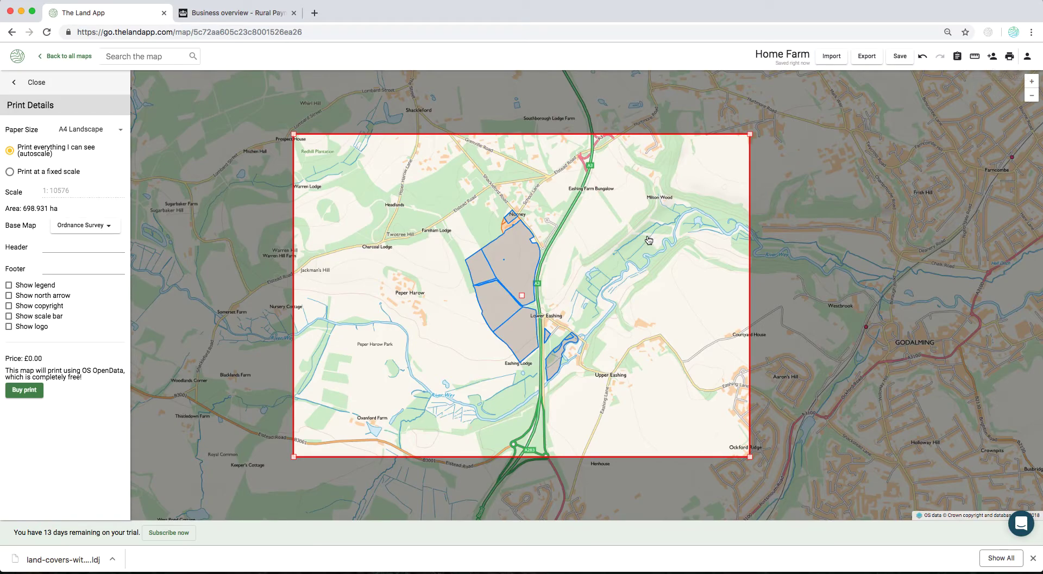
left_click(93, 129)
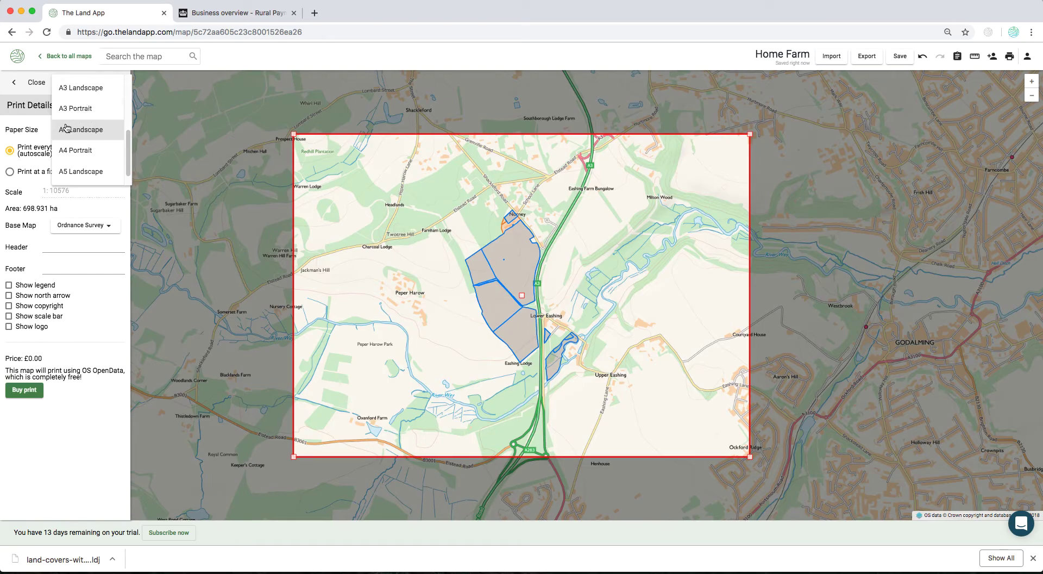
left_click(28, 149)
- Set the print to a fixed scale of 1:12500
left_click(9, 172)
left_click(63, 191)
left_click_drag(63, 191, 85, 191)
left_click(54, 190)
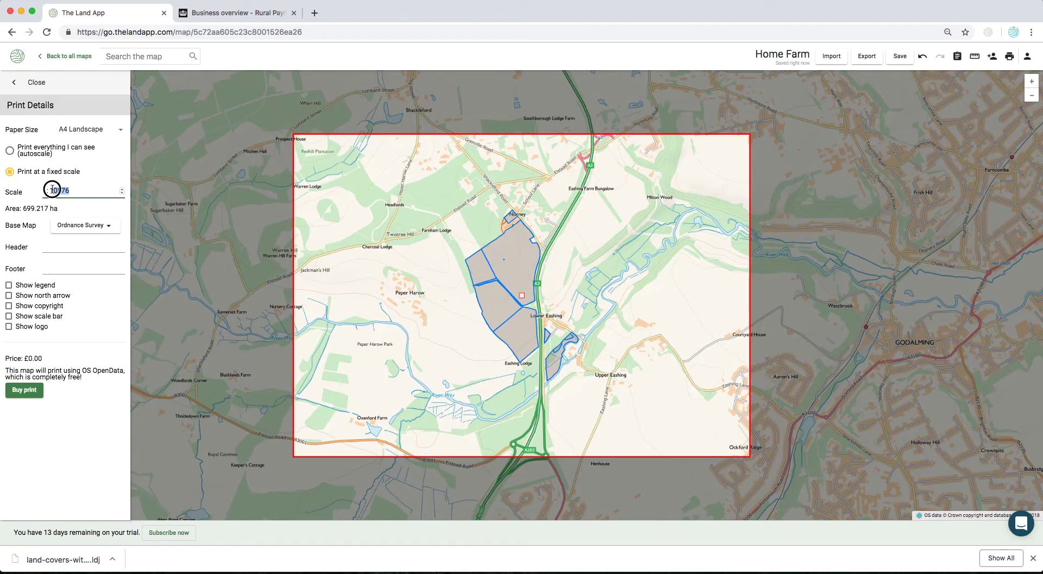
left_click(59, 191)
left_click_drag(58, 190, 53, 190)
type("2500")
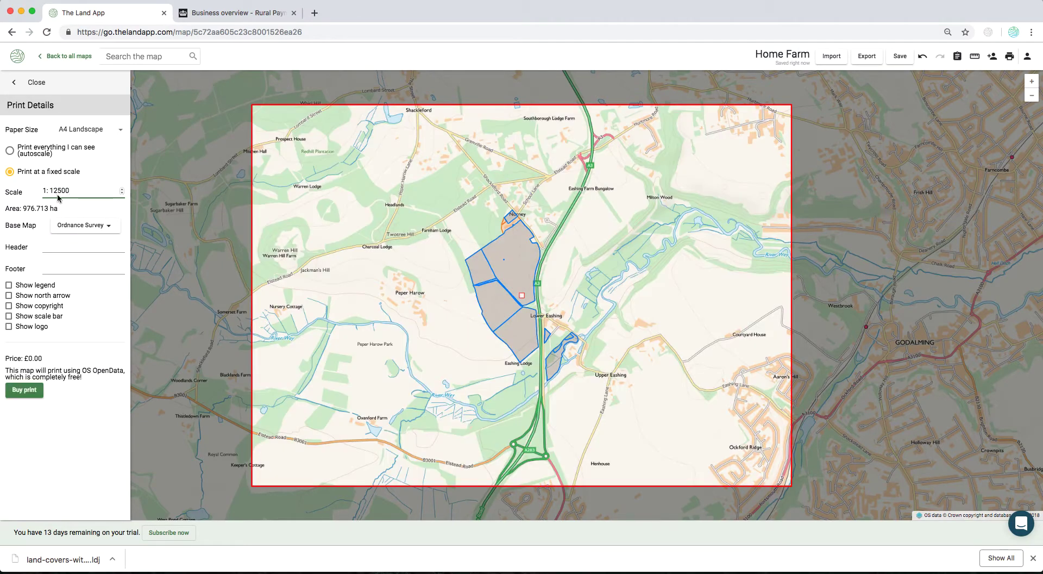
- Keep the Ordnance Survey base map, set the header to Norney Farm, and include the legend, north arrow, copyright and scale bar
left_click(75, 227)
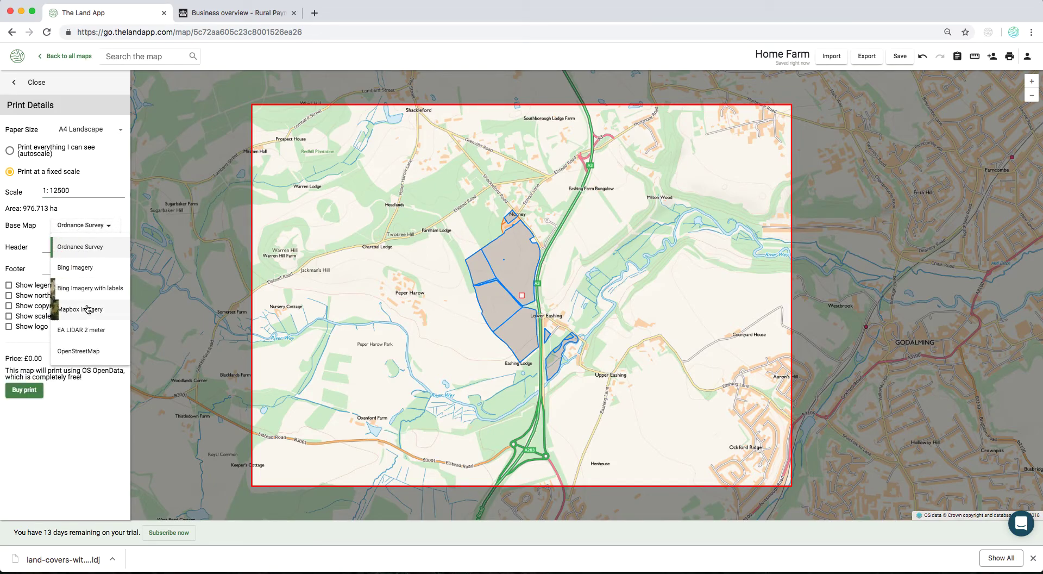
left_click(87, 234)
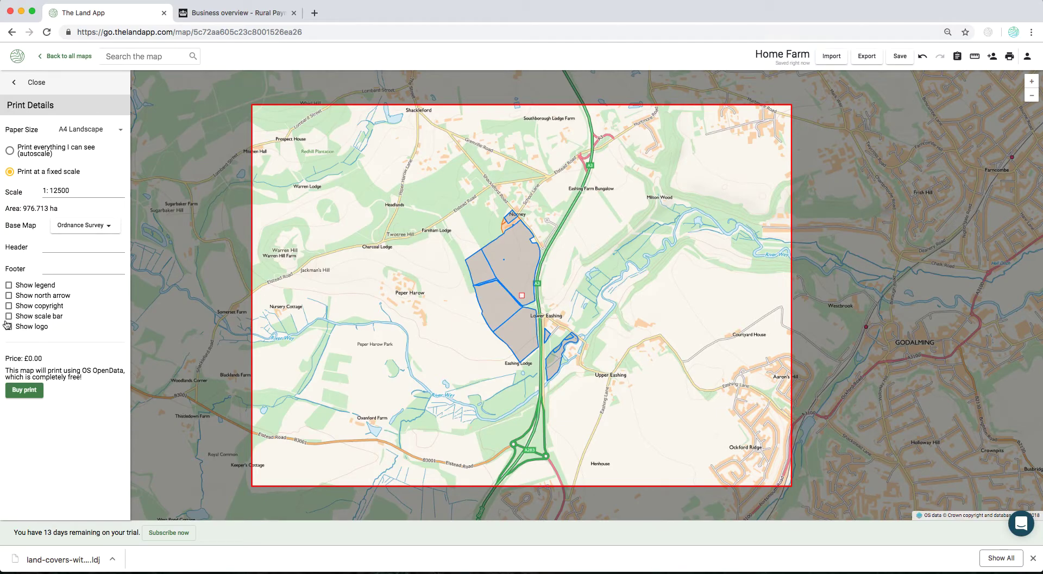
left_click(61, 247)
left_click(27, 285)
left_click(26, 308)
left_click(27, 317)
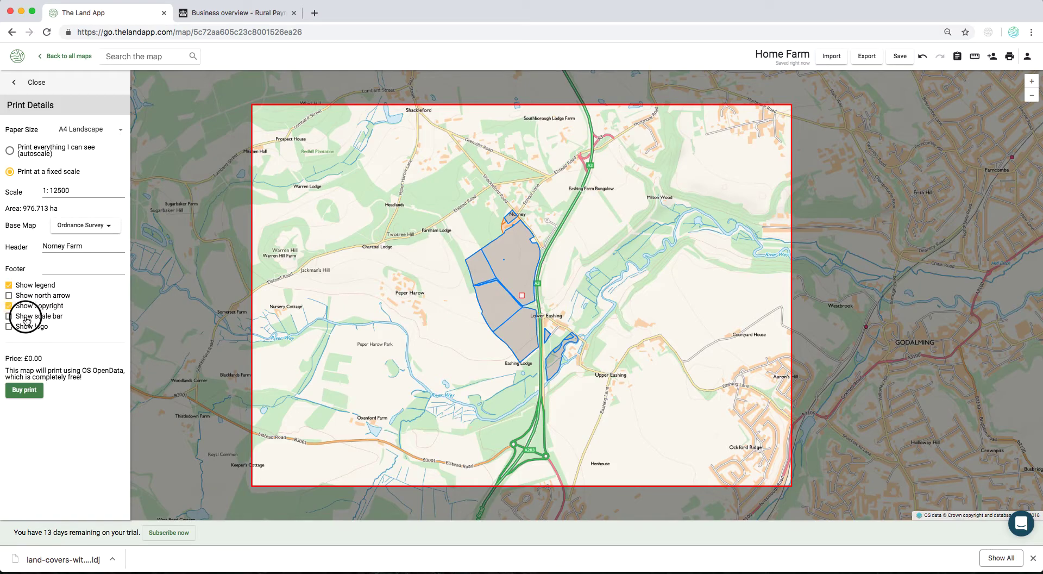
left_click(28, 296)
- Order the free print and open the PDF of the new 1:12500 Home Farm map from the prints list
left_click(25, 396)
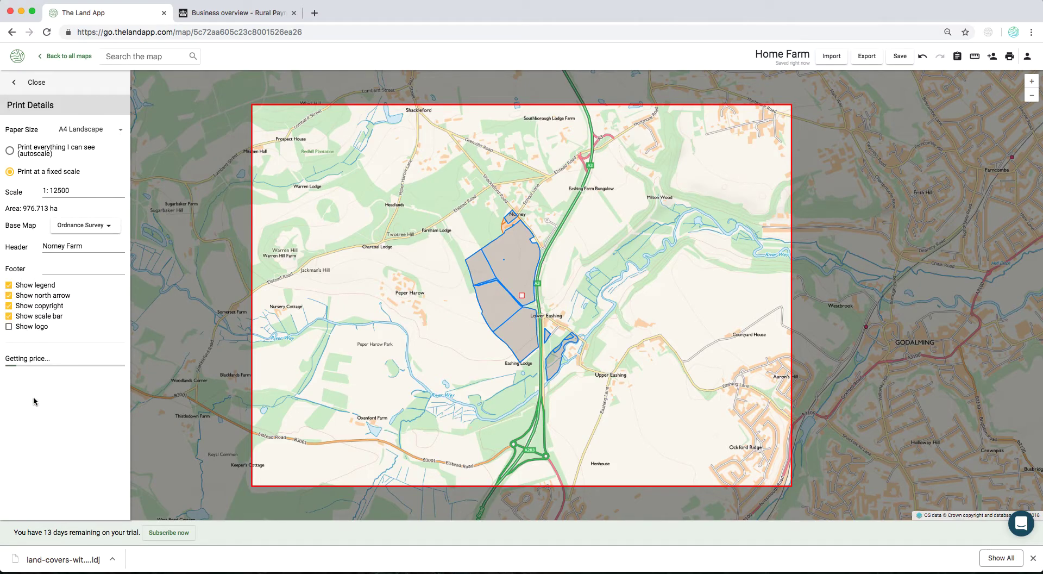
left_click(44, 427)
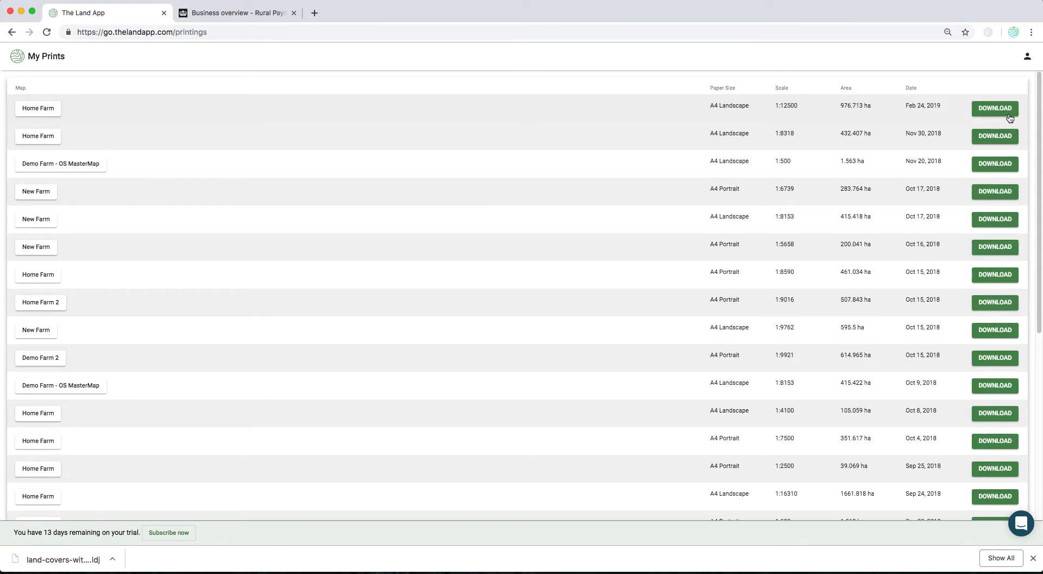
left_click(1006, 111)
left_click(997, 133)
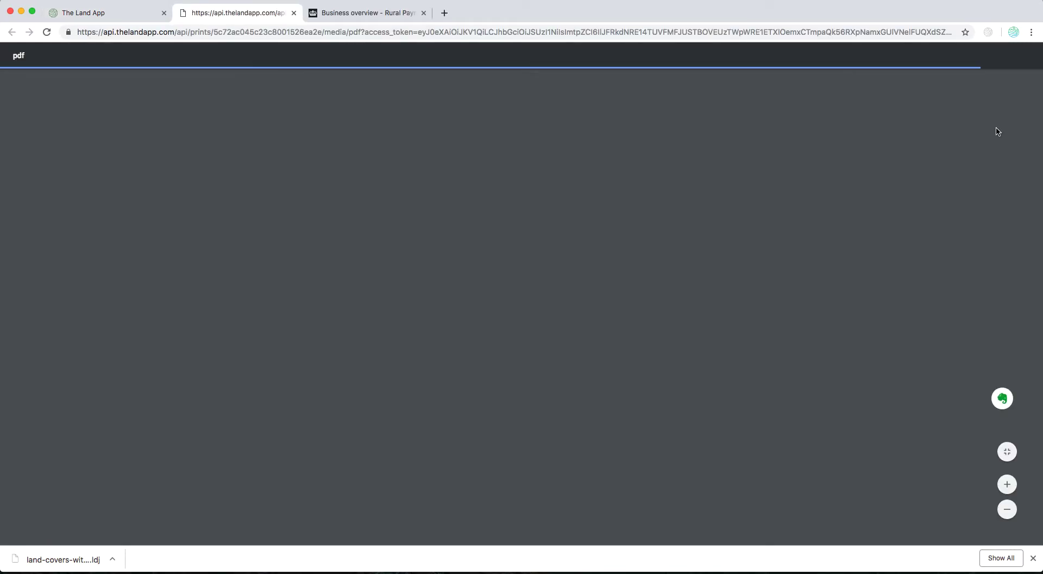
- Examine the printed map's header, boundaries and legend in the PDF, and close it to return to the prints list
scroll(852, 223, "down", 5)
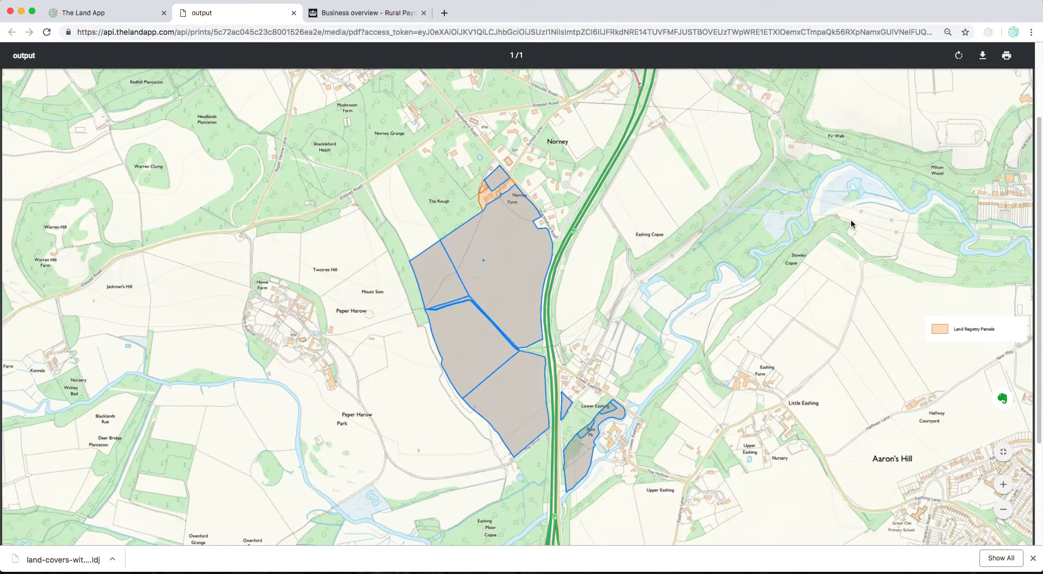
scroll(852, 223, "up", 5)
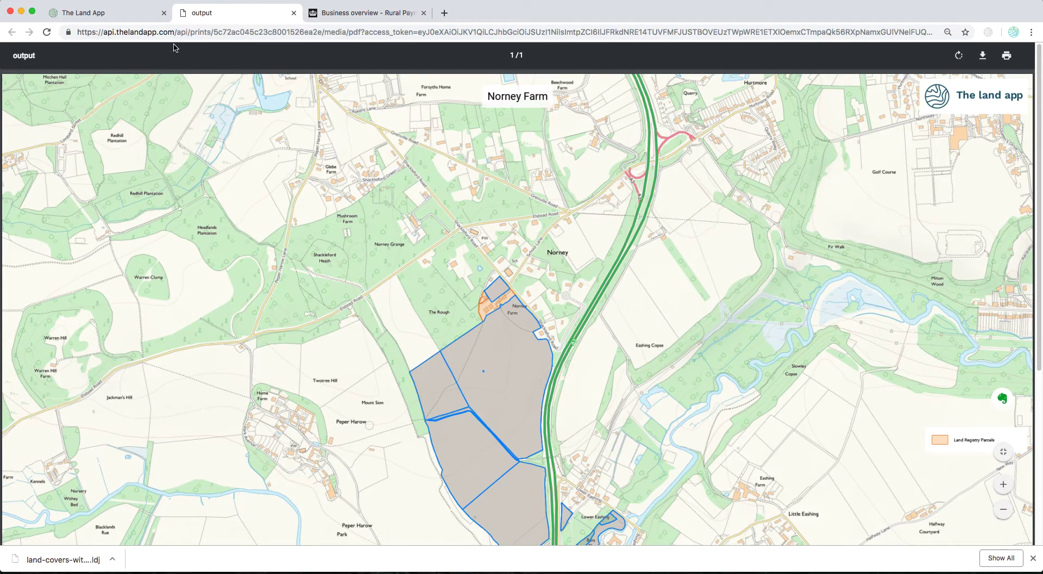
key("super+w")
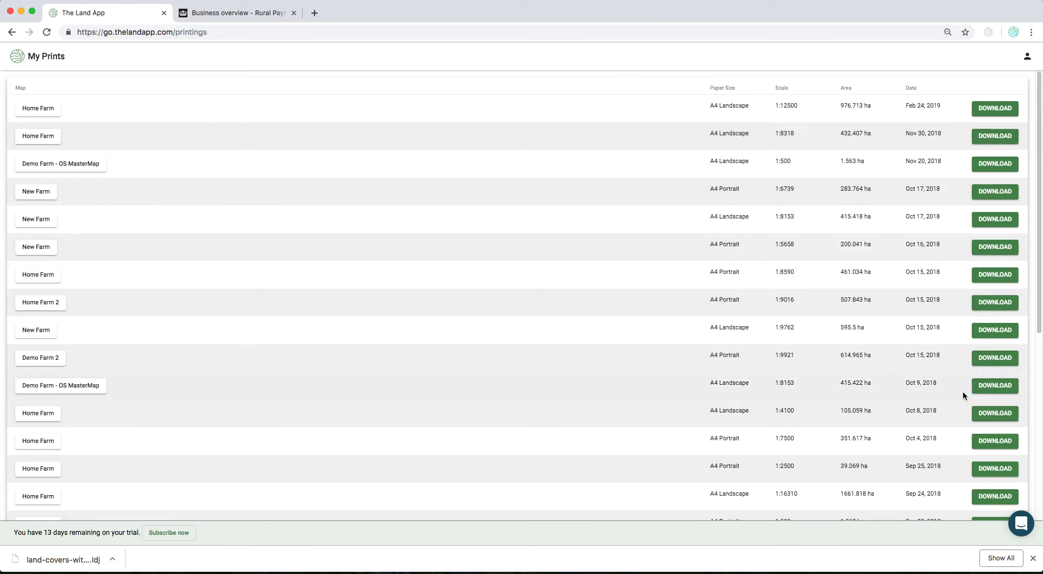
- Open the Home Farm map from the prints list and view the option for importing boundaries from a file
left_click(44, 108)
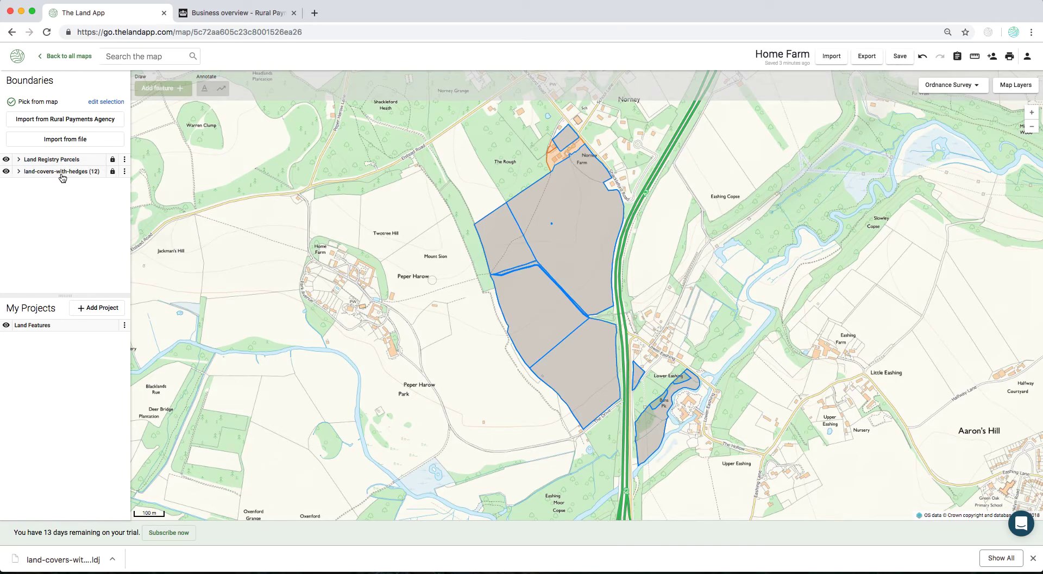
left_click(71, 143)
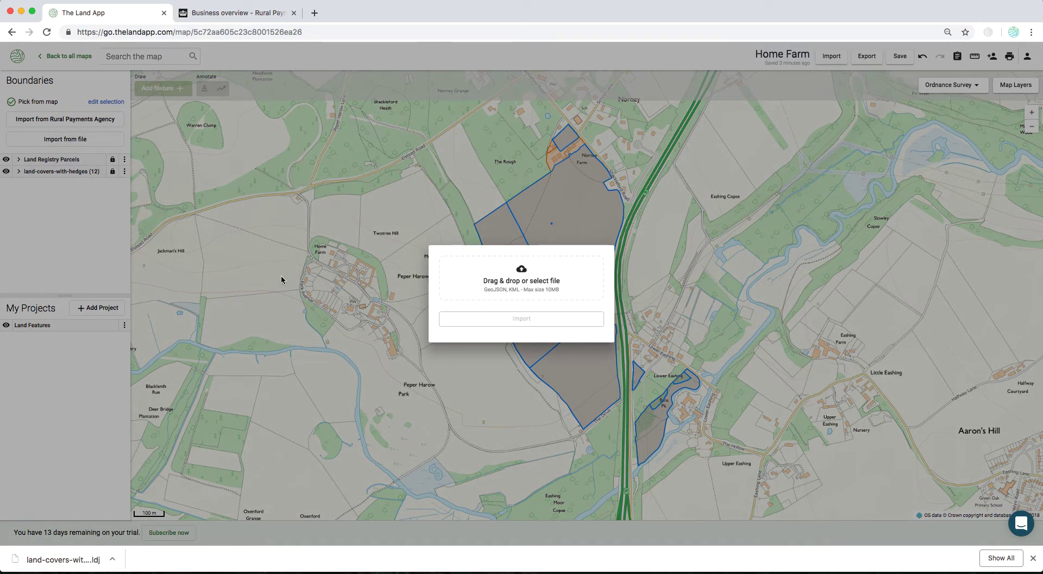
left_click(322, 257)
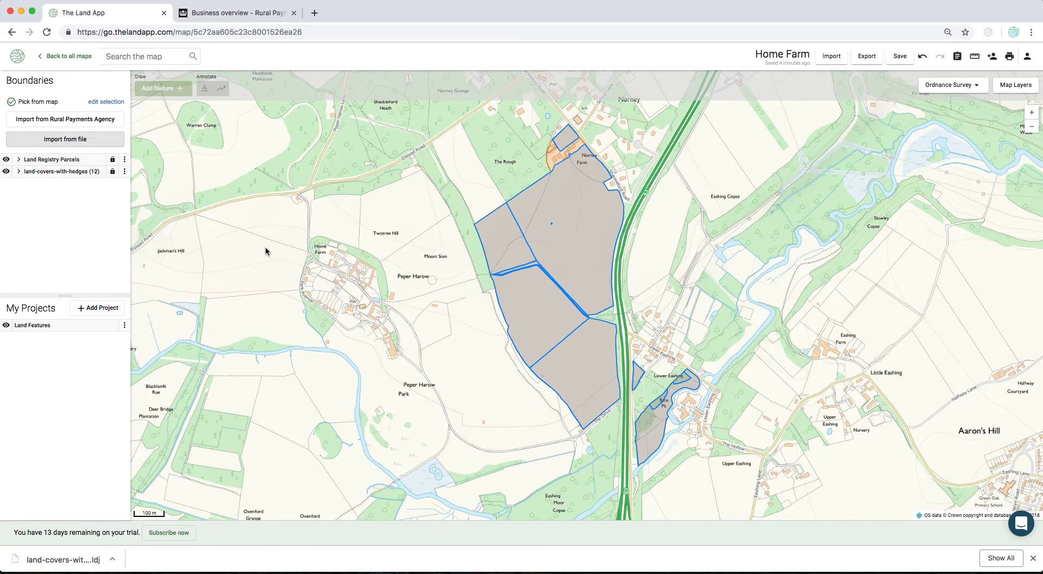
- Duplicate the land-covers-with-hedges (12) boundaries as a Basic Payment Scheme project named BPS 2019, and hide both boundary layers
left_click(6, 159)
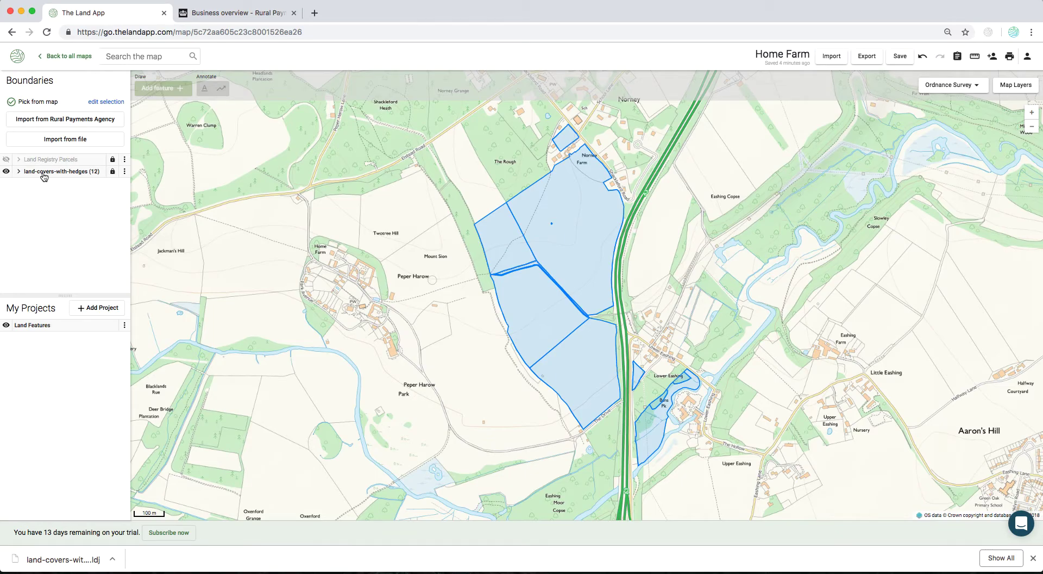
left_click(126, 171)
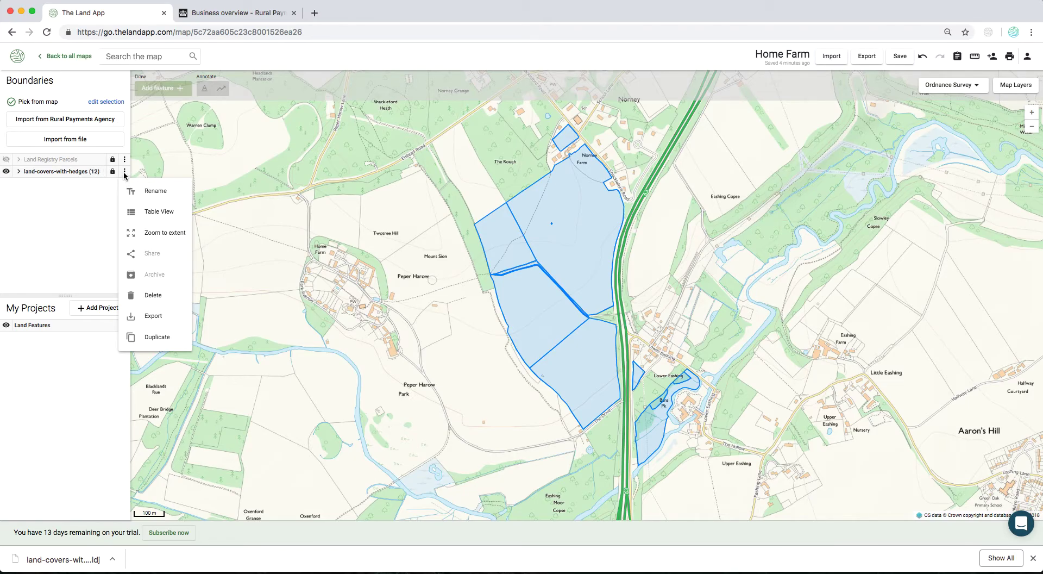
left_click(155, 337)
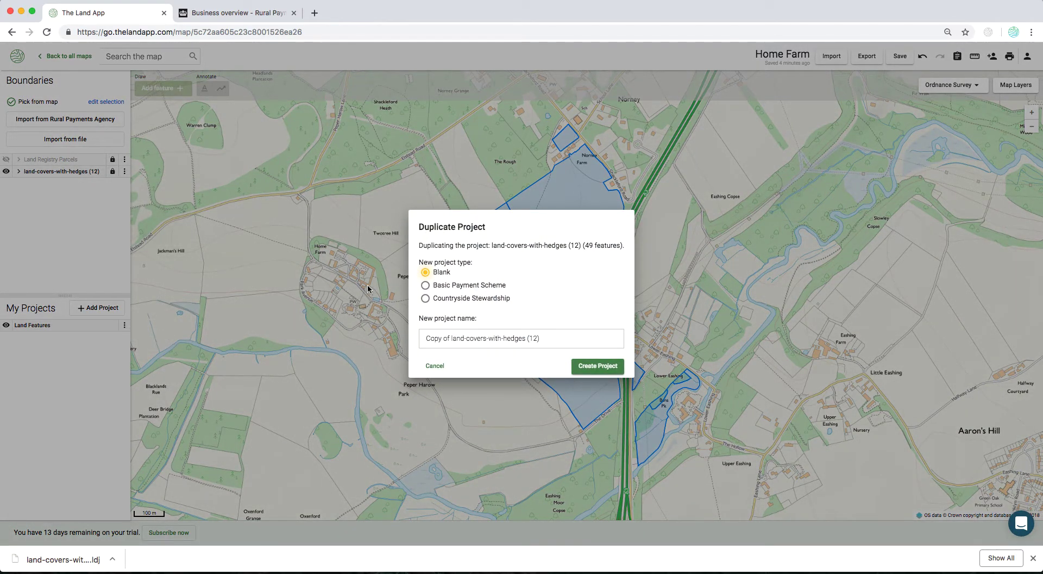
left_click(426, 286)
left_click_drag(545, 337, 426, 337)
type("BPS 2019")
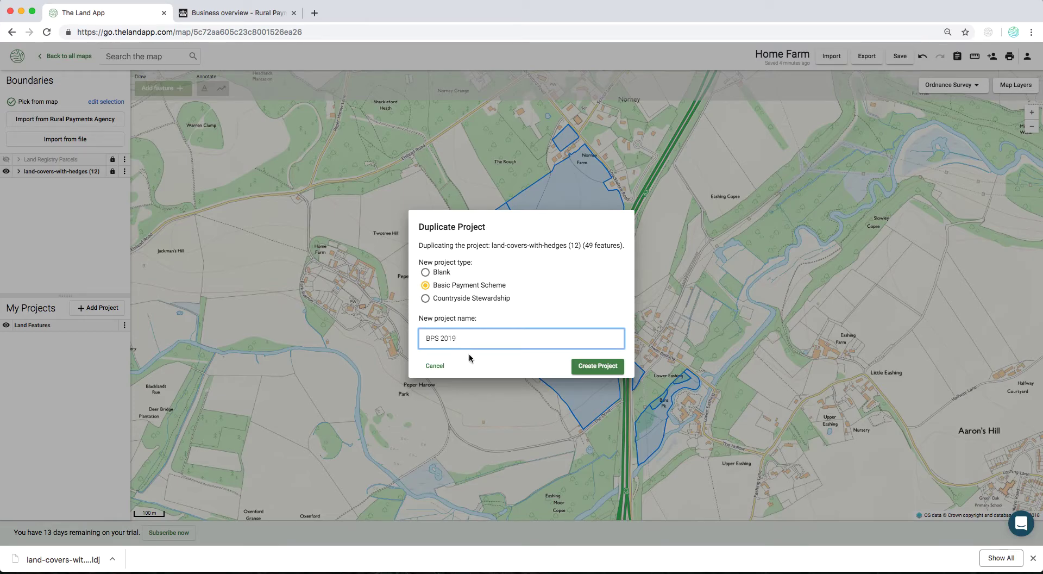
left_click(591, 365)
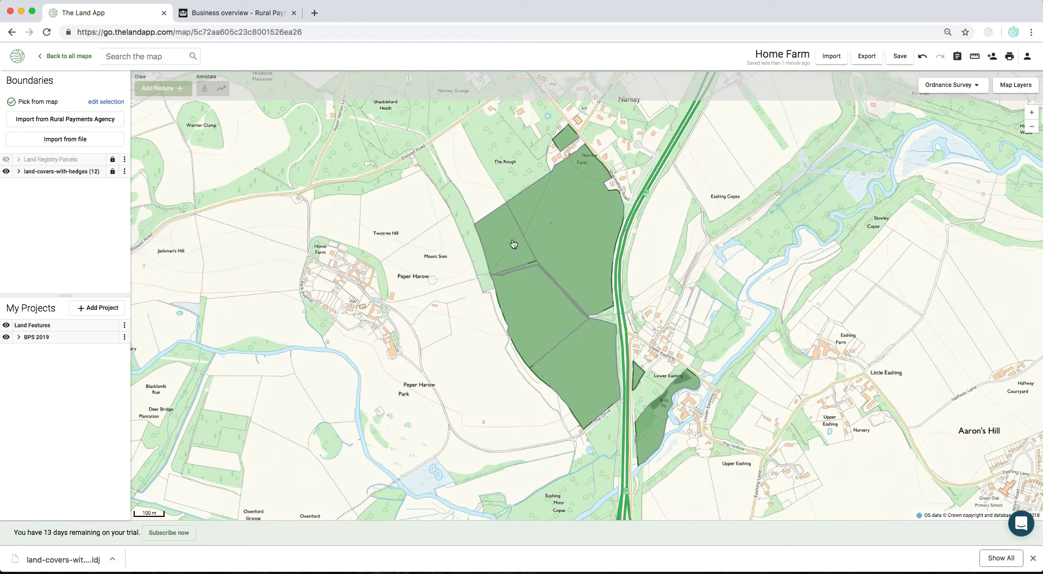
left_click(6, 172)
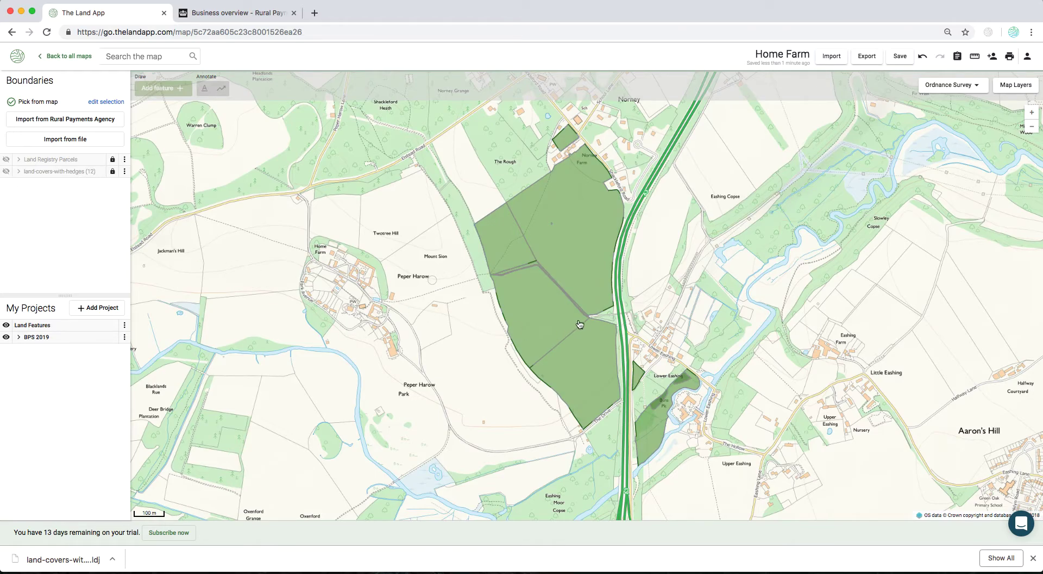
- Show the name, code, area and centre point on the permanent grassland field in land parcel SU9443 2286
left_click(600, 350)
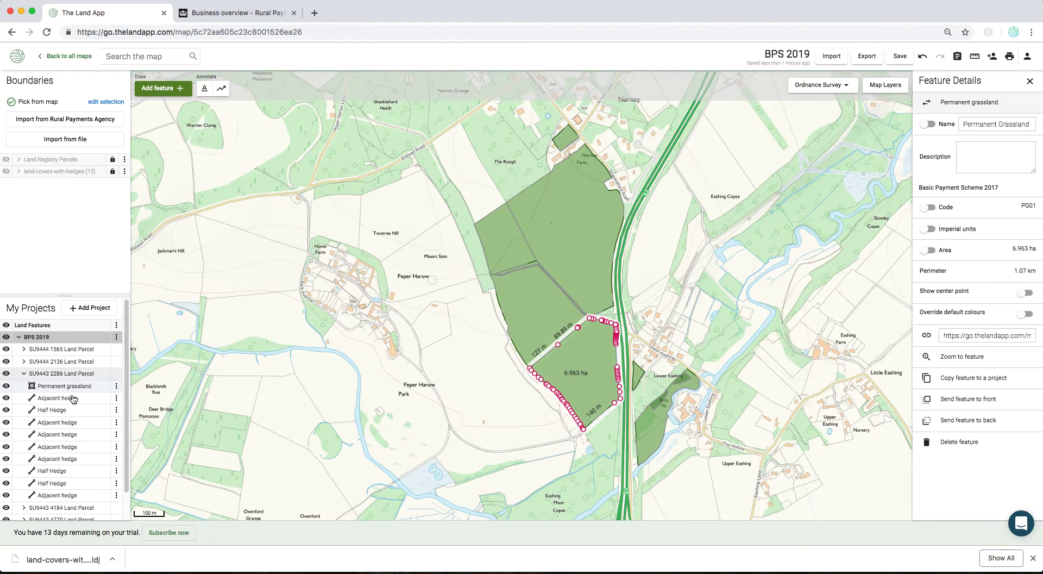
left_click(23, 374)
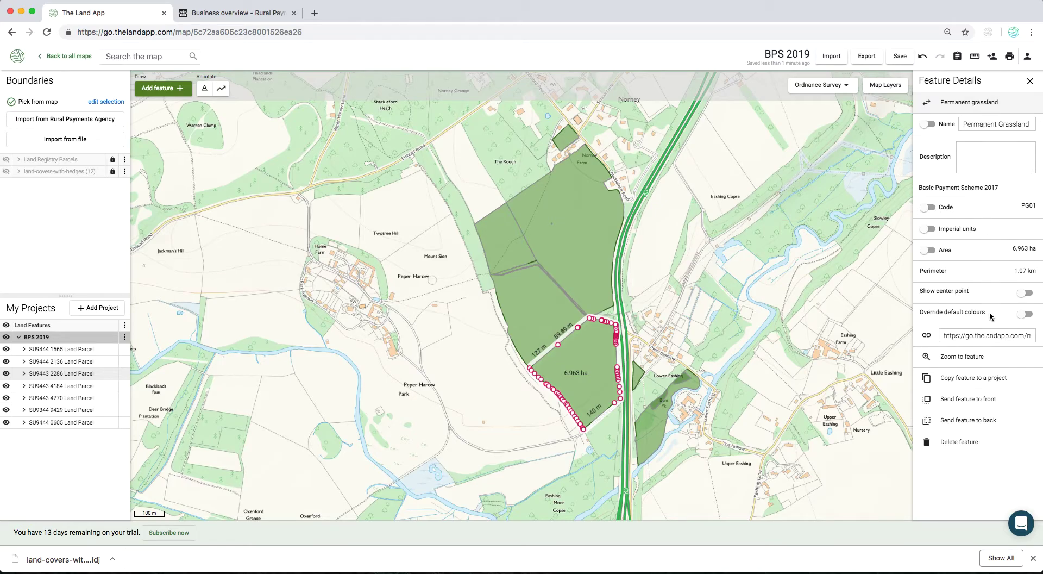
left_click(929, 125)
left_click(928, 206)
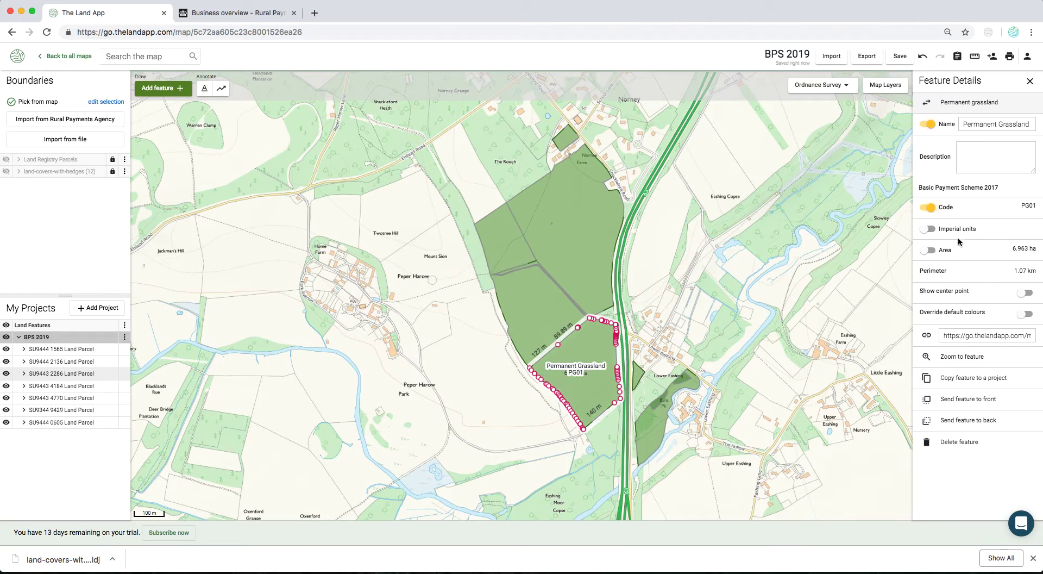
left_click(929, 250)
left_click(1025, 293)
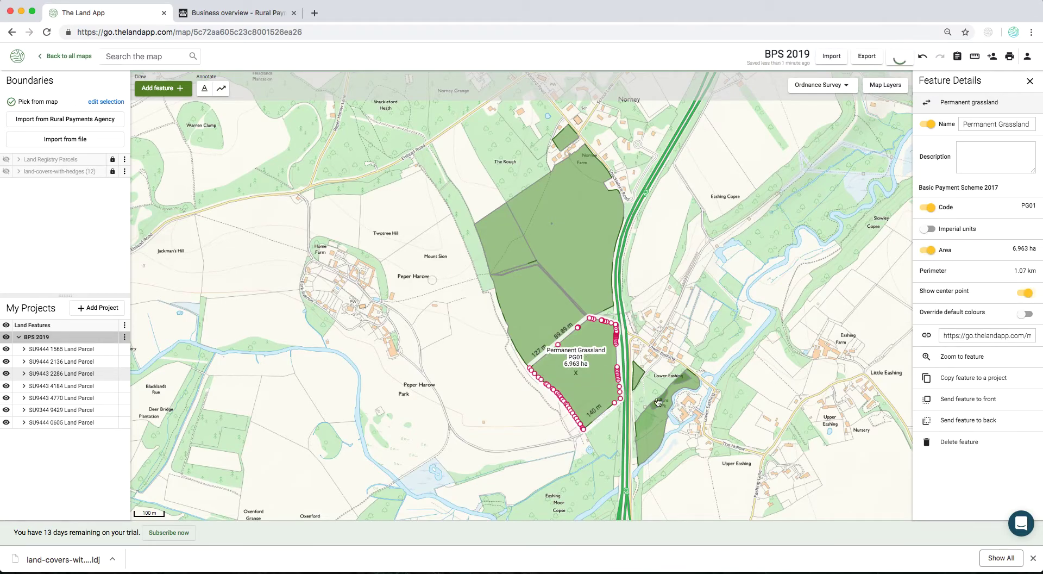
- Hide the centre point, area, code and name labels on the SU9443 2286 grassland field again
left_click(1024, 293)
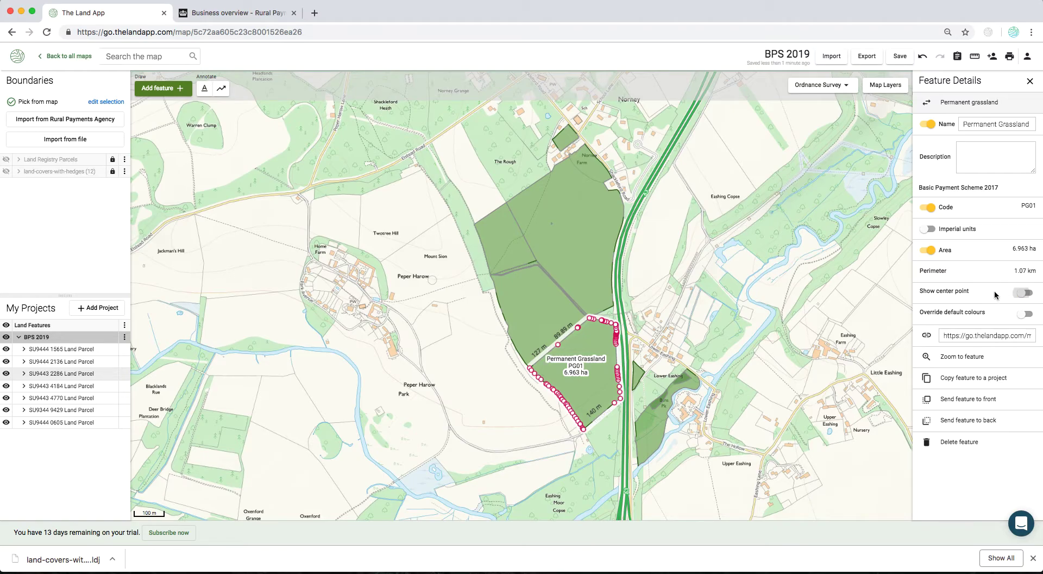
left_click(928, 250)
left_click(927, 208)
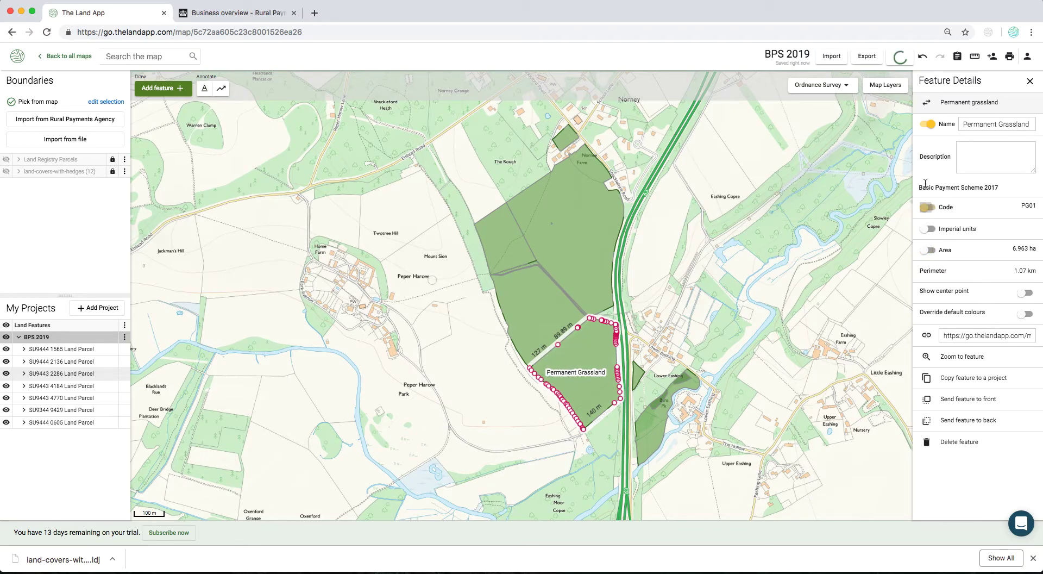
left_click(928, 124)
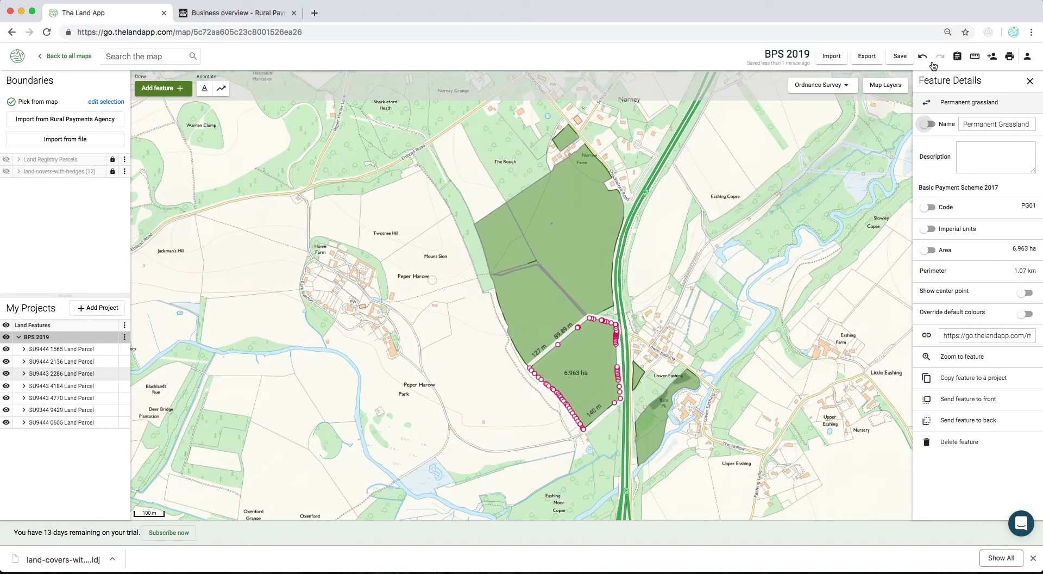
- Examine the feature types available for the SU9443 2286 field, including the arable crops for crop diversification
left_click(954, 103)
left_click(950, 130)
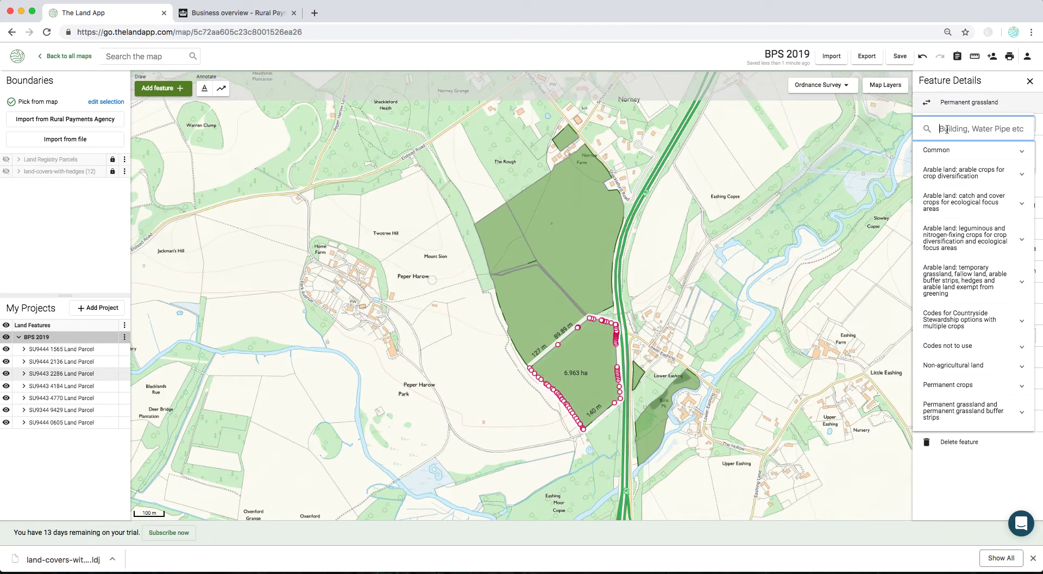
left_click(945, 103)
left_click(945, 105)
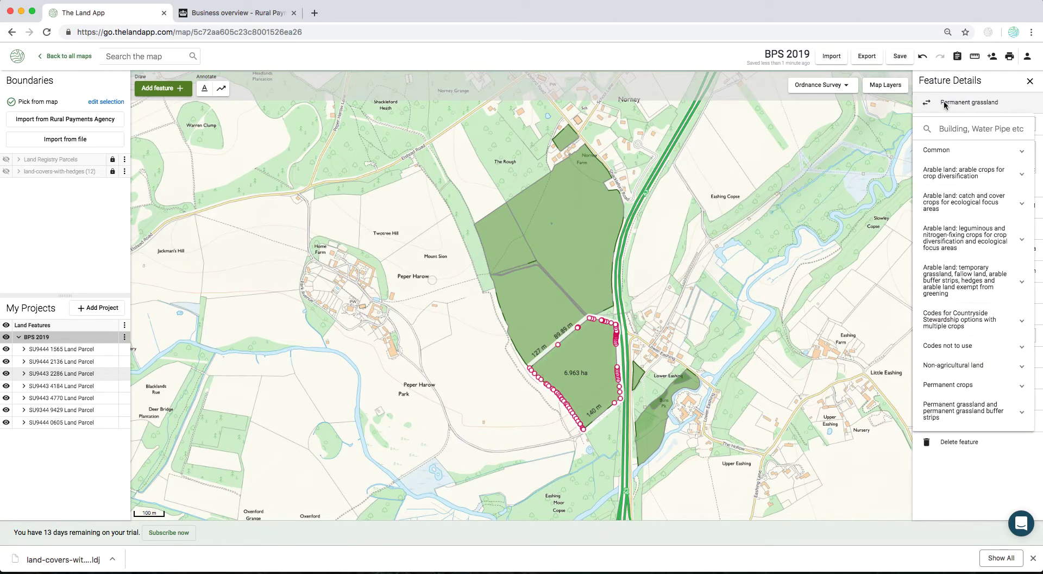
left_click(952, 172)
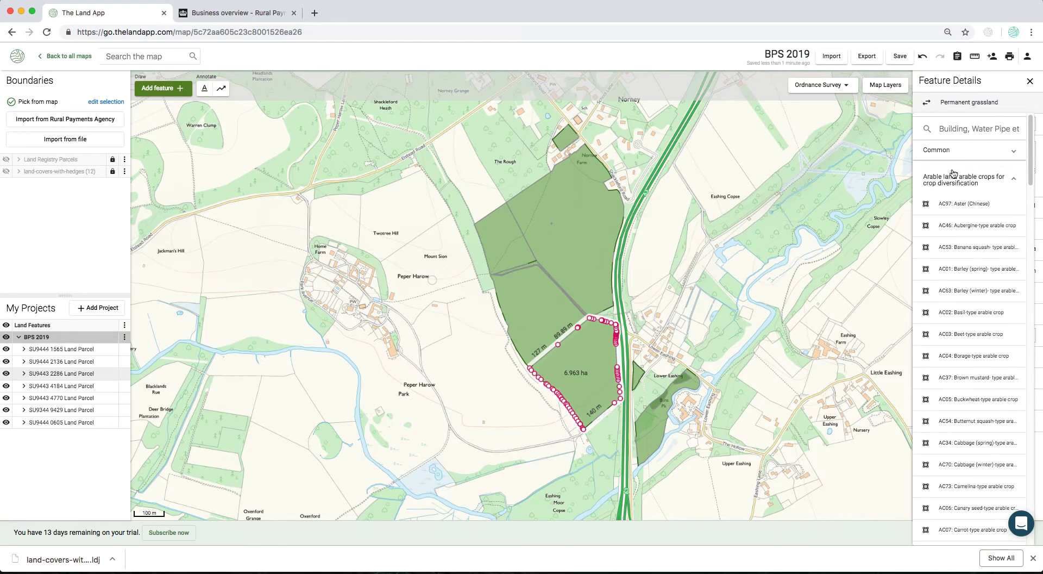
scroll(948, 279, "down", 1)
scroll(952, 255, "up", 1)
left_click(955, 190)
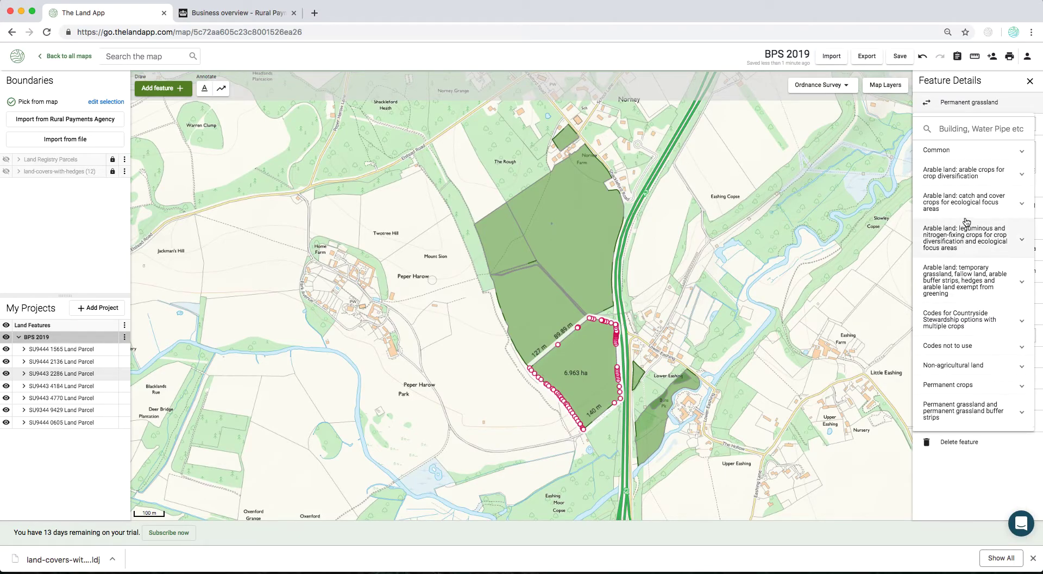
- Search the feature types for wheat and change the SU9443 2286 field to AC32: Wheat (spring)
left_click(958, 131)
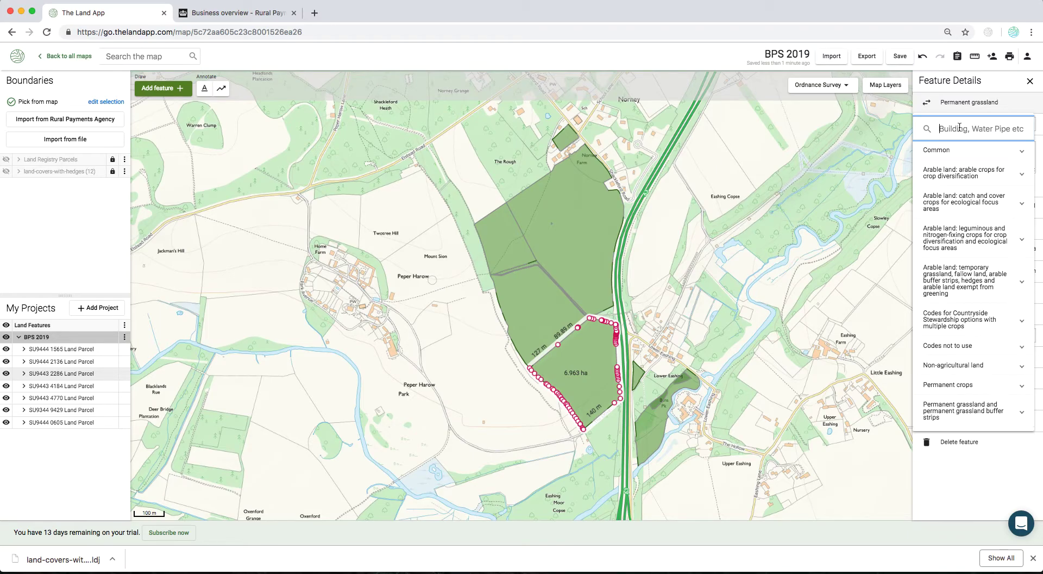
type("wheat")
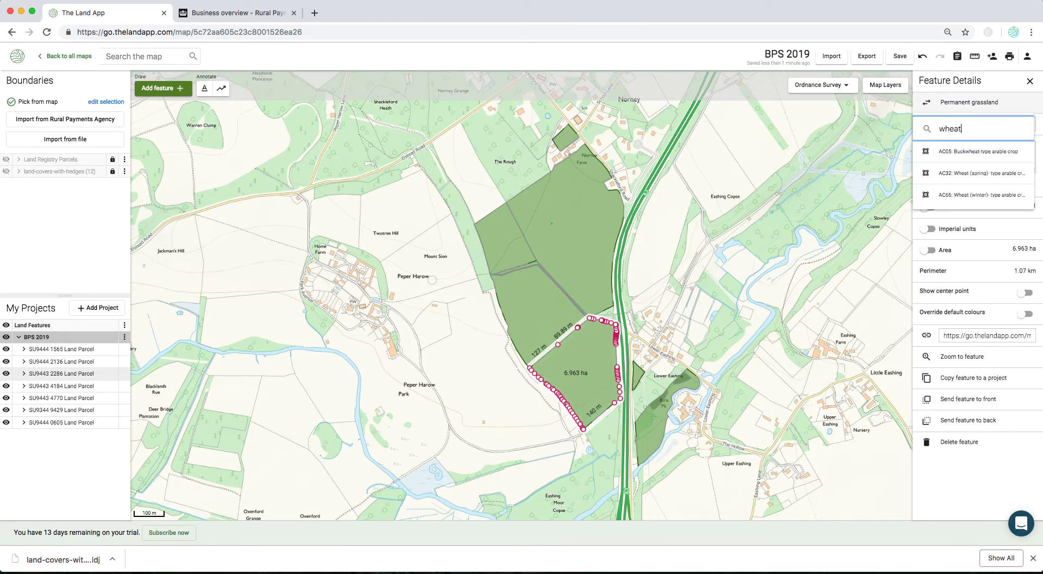
left_click(973, 175)
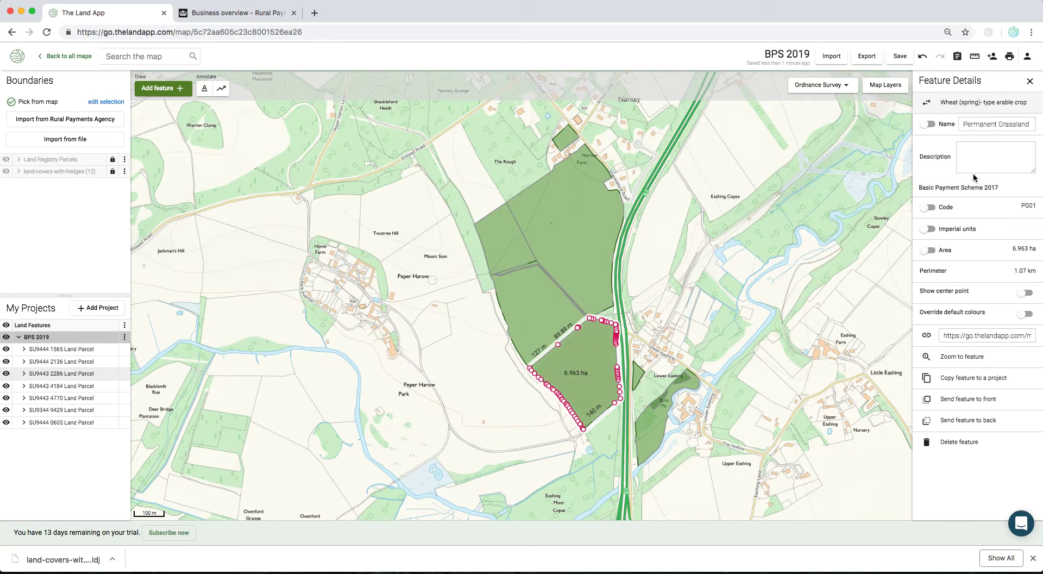
left_click(723, 316)
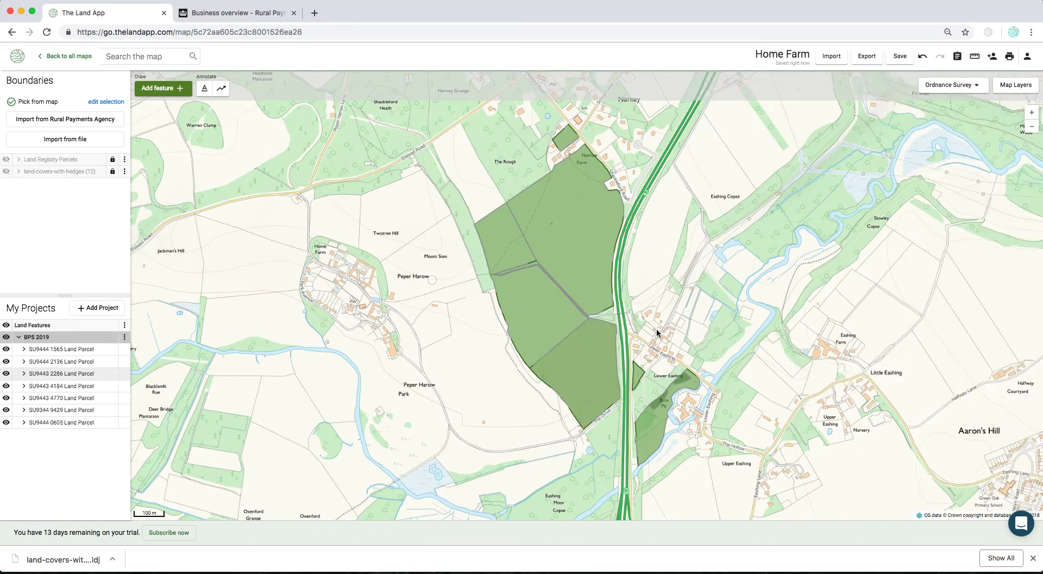
- Name the spring wheat field Wheat and show its name and code labels on the map
left_click(580, 356)
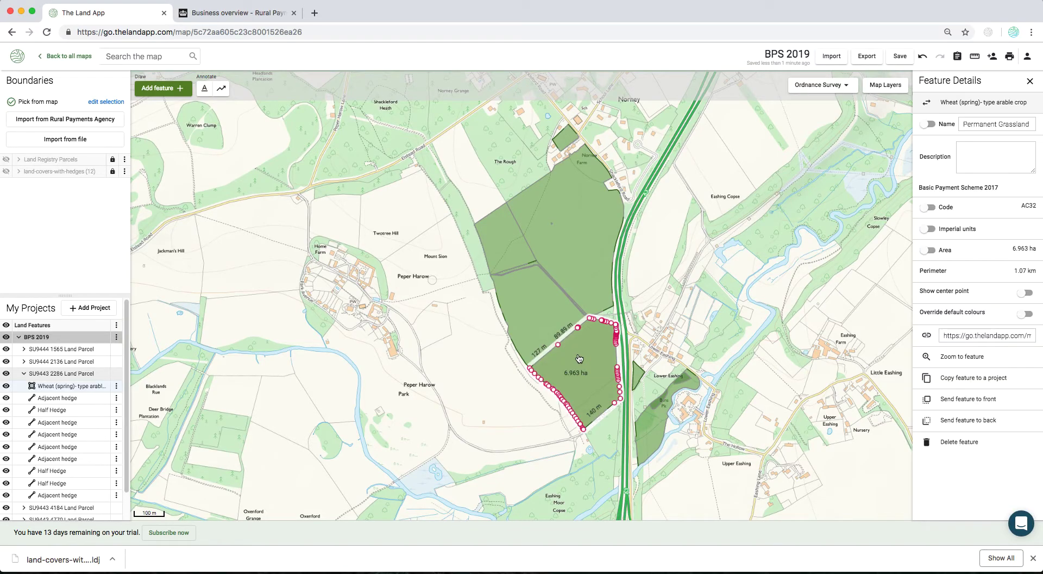
left_click(930, 207)
left_click_drag(962, 118, 1037, 128)
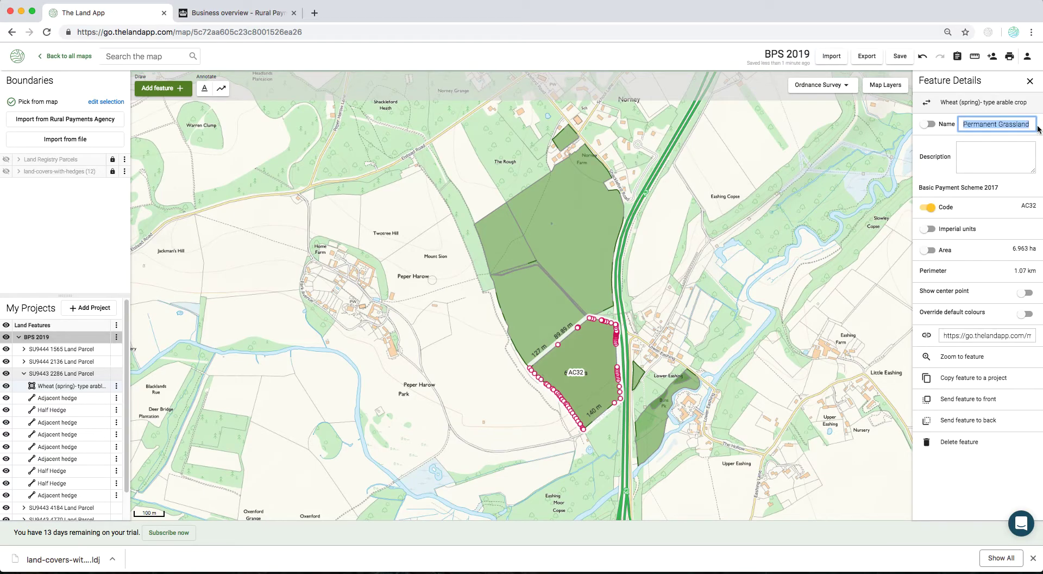
type("Wheat")
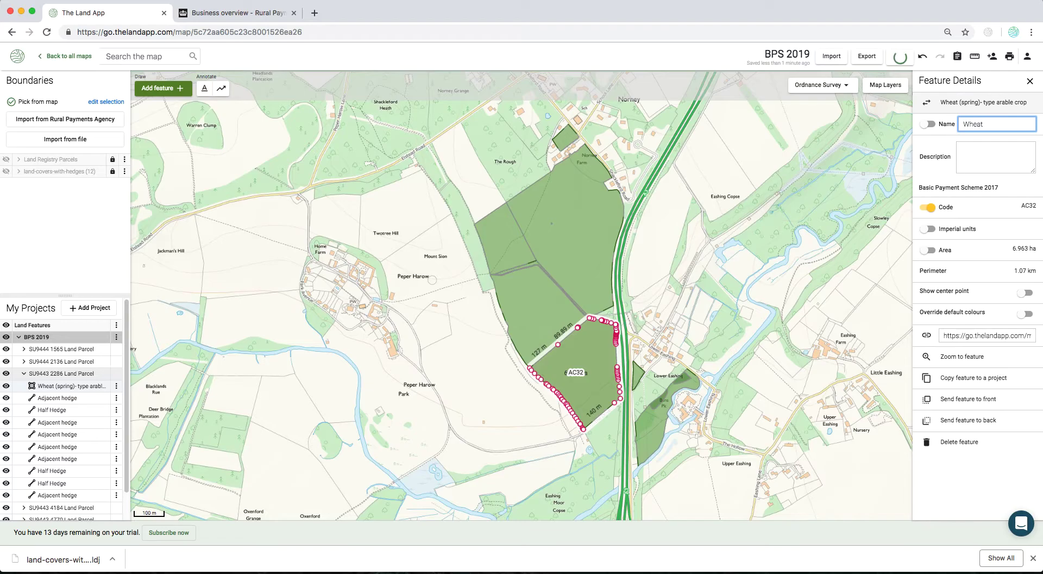
left_click(928, 126)
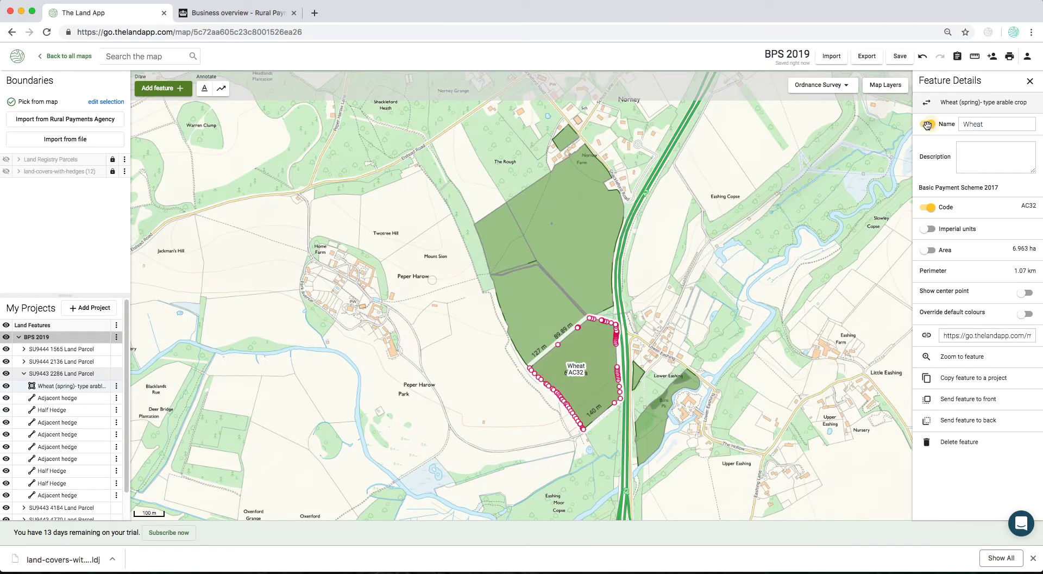
left_click(777, 239)
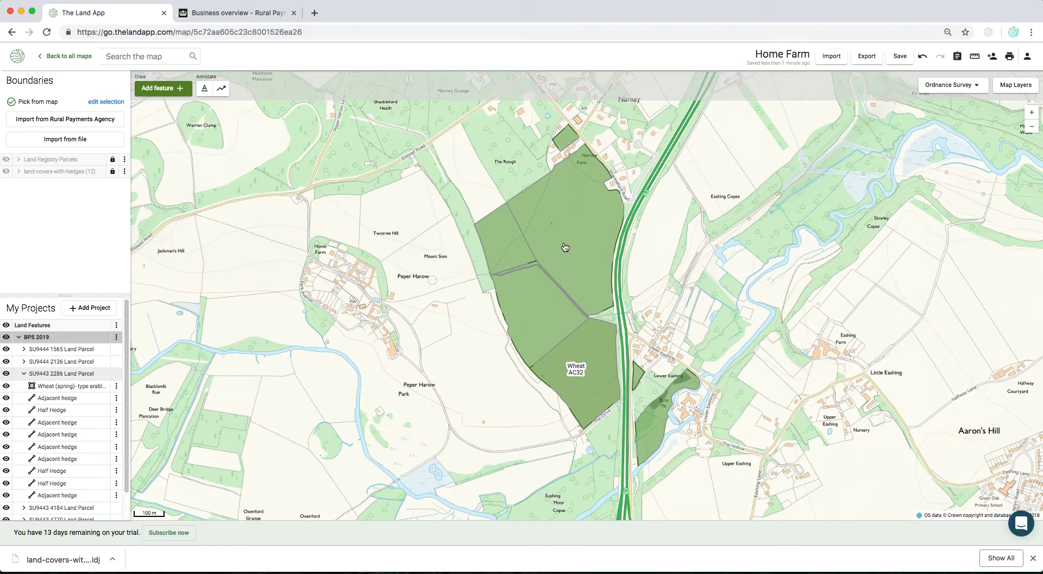
- Split the permanent grassland field in land parcel SU9344 9429 with a line across its middle from west to east
left_click_drag(567, 244, 611, 287)
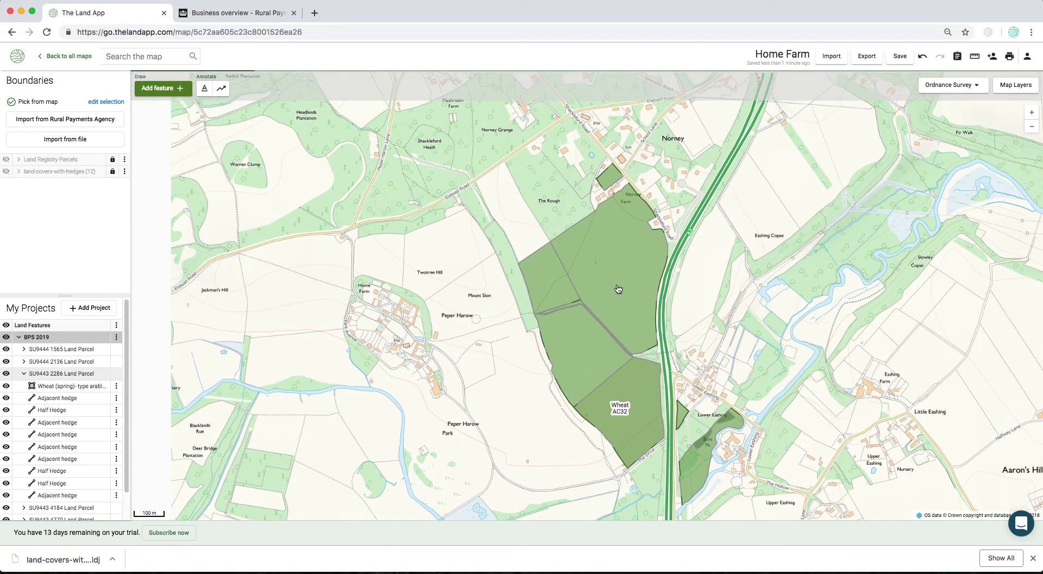
scroll(548, 286, "up", 2)
scroll(548, 286, "up", 2)
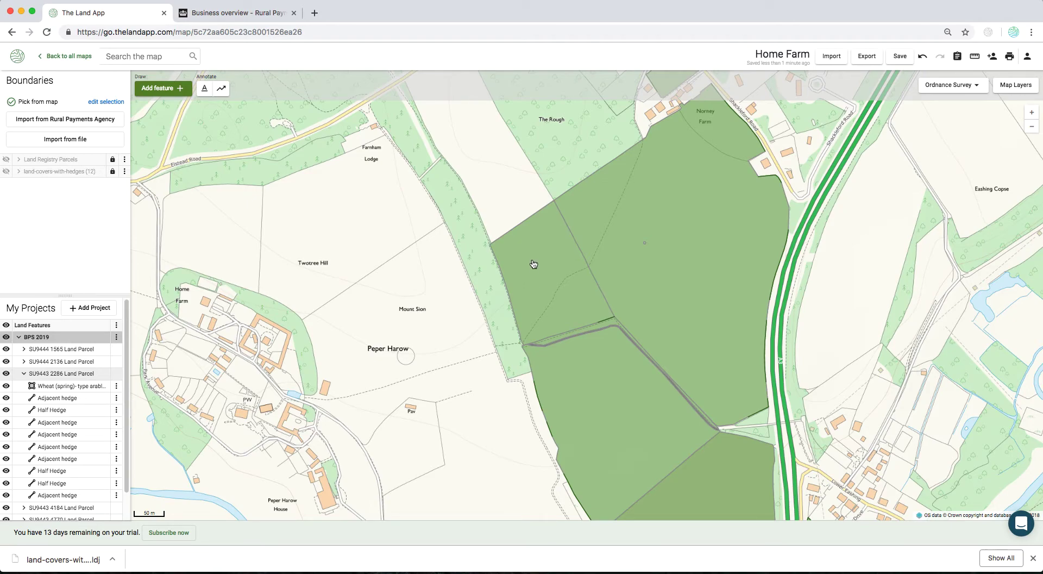
left_click(534, 263)
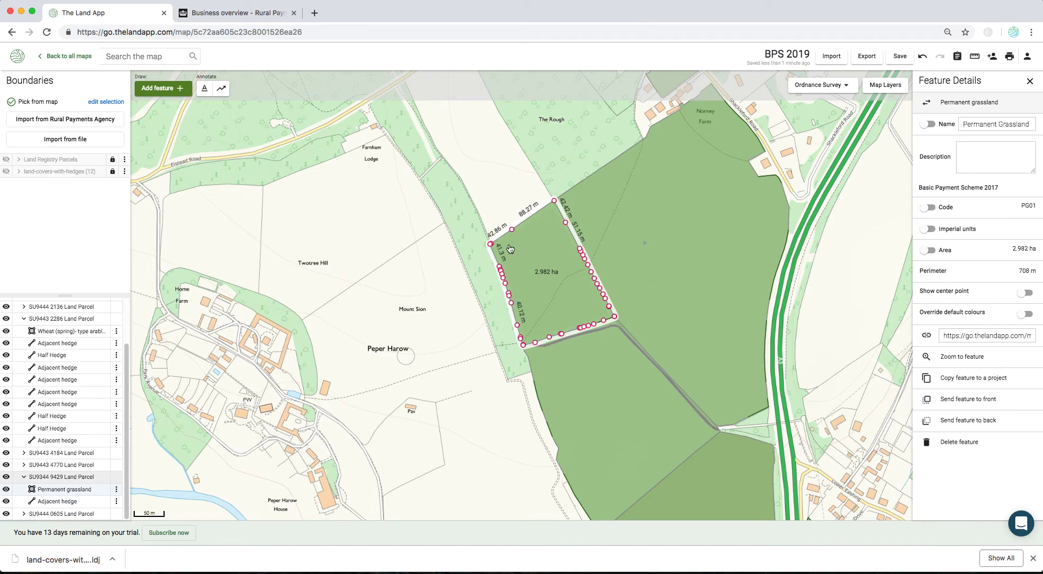
left_click(545, 263)
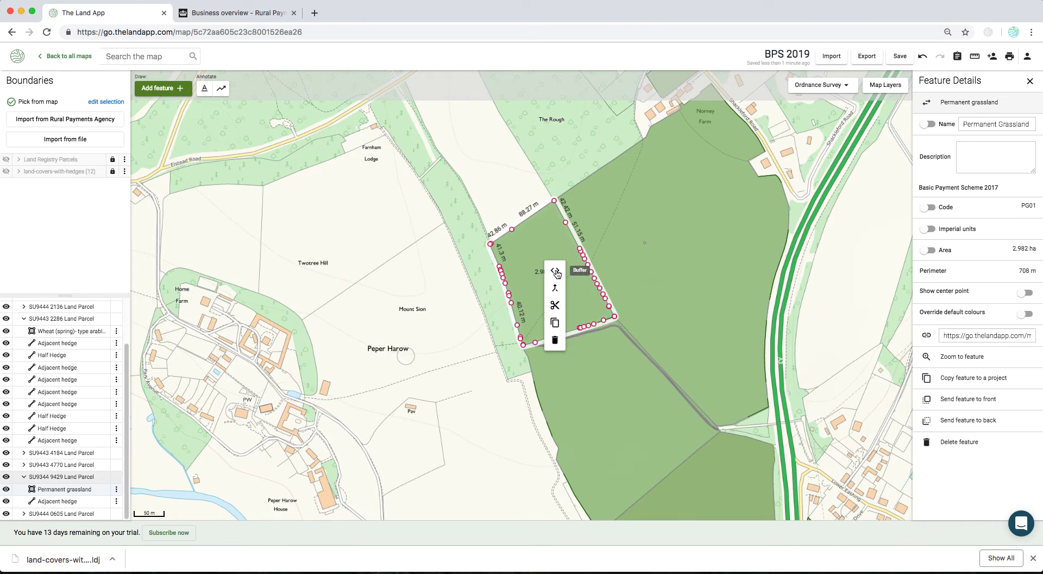
left_click(554, 307)
left_click(551, 307)
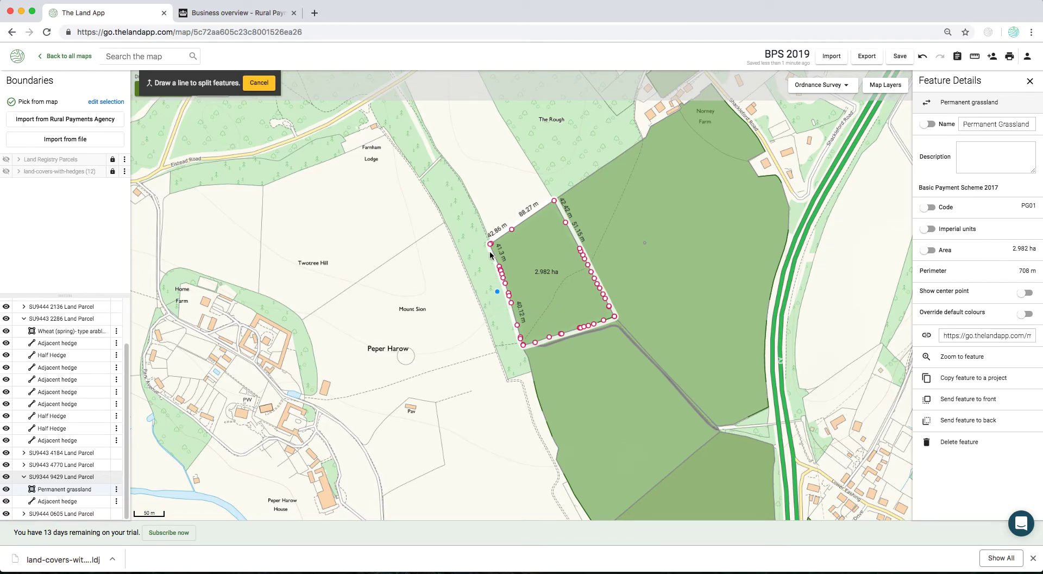
left_click(497, 300)
double_click(596, 257)
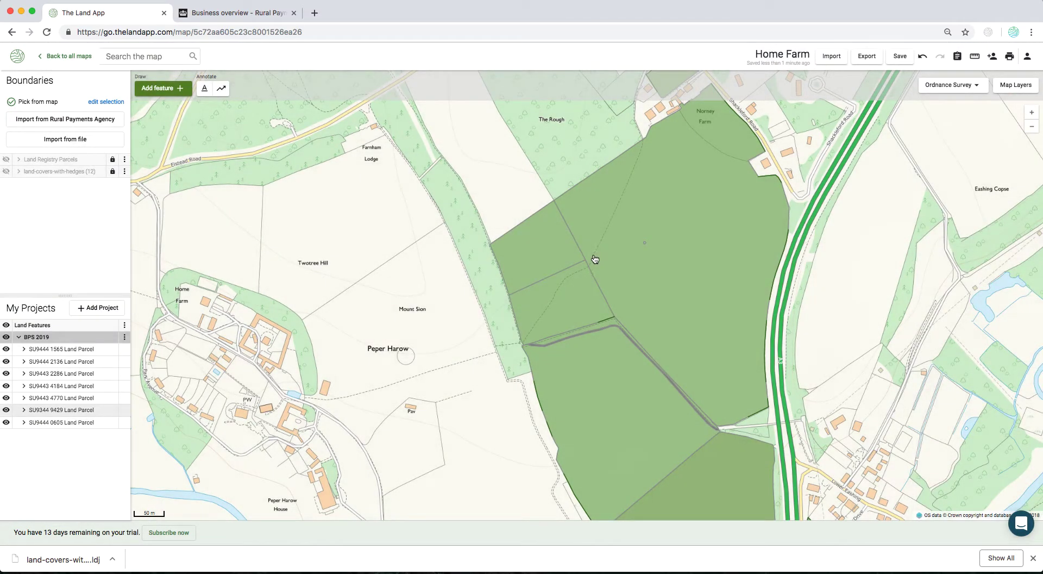
- Search the feature types for pump and change the southern part of the split SU9344 9429 field to AC52: Siam pumpkin-type arable crop
left_click(531, 256)
left_click(549, 301)
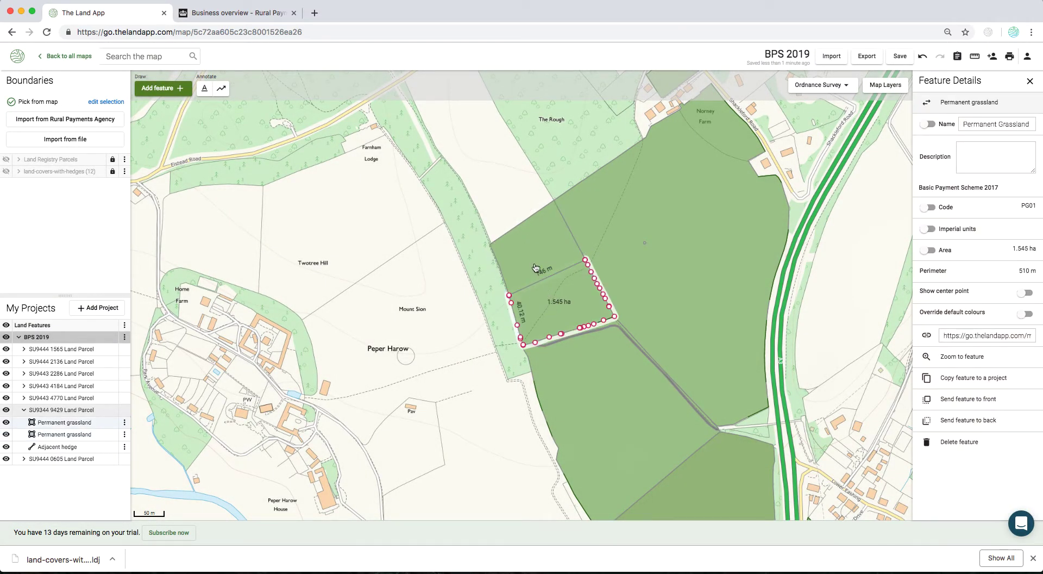
left_click(535, 267)
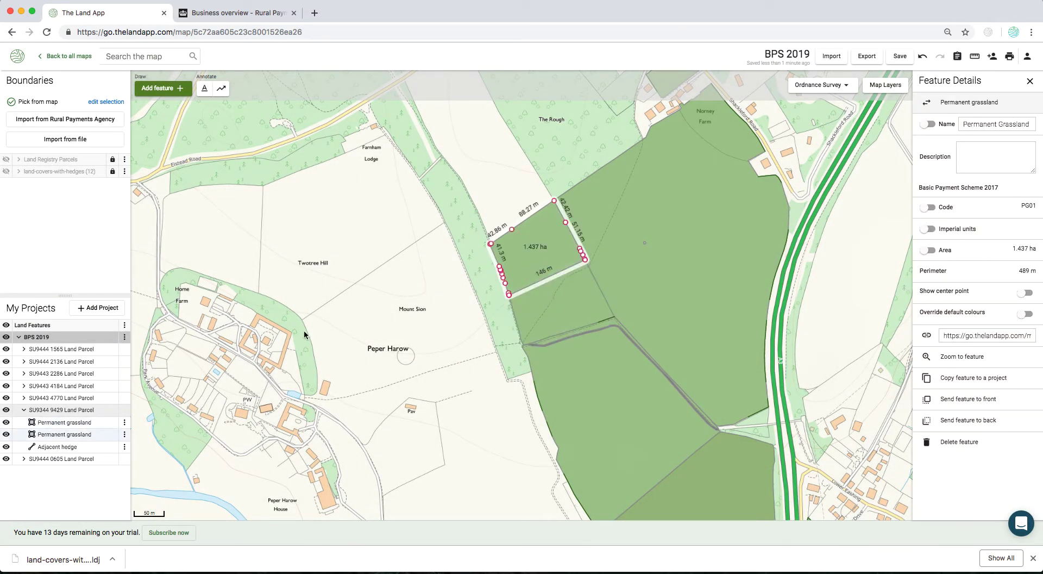
left_click(59, 422)
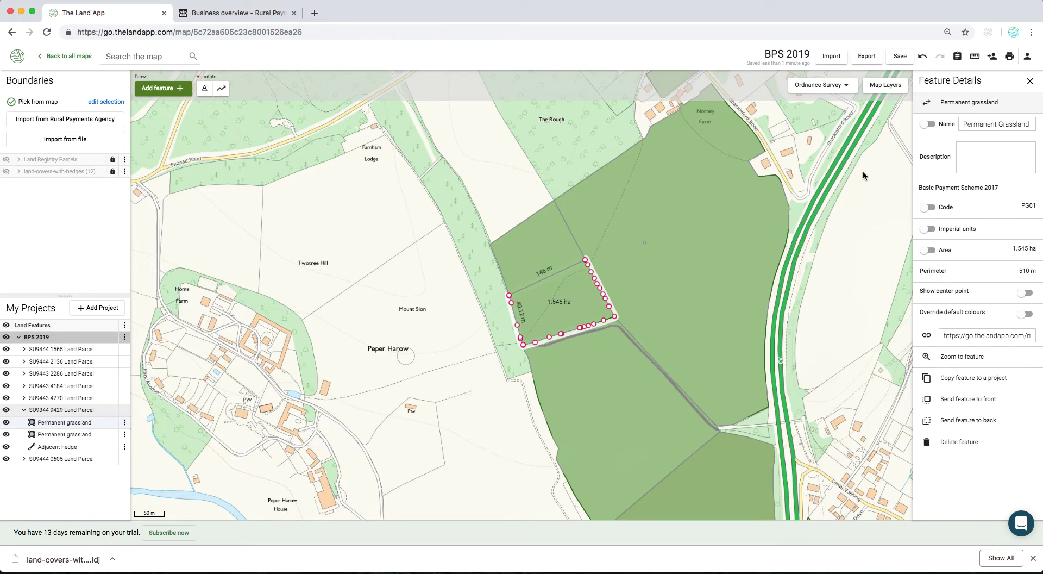
left_click(963, 102)
left_click(954, 132)
type("pump")
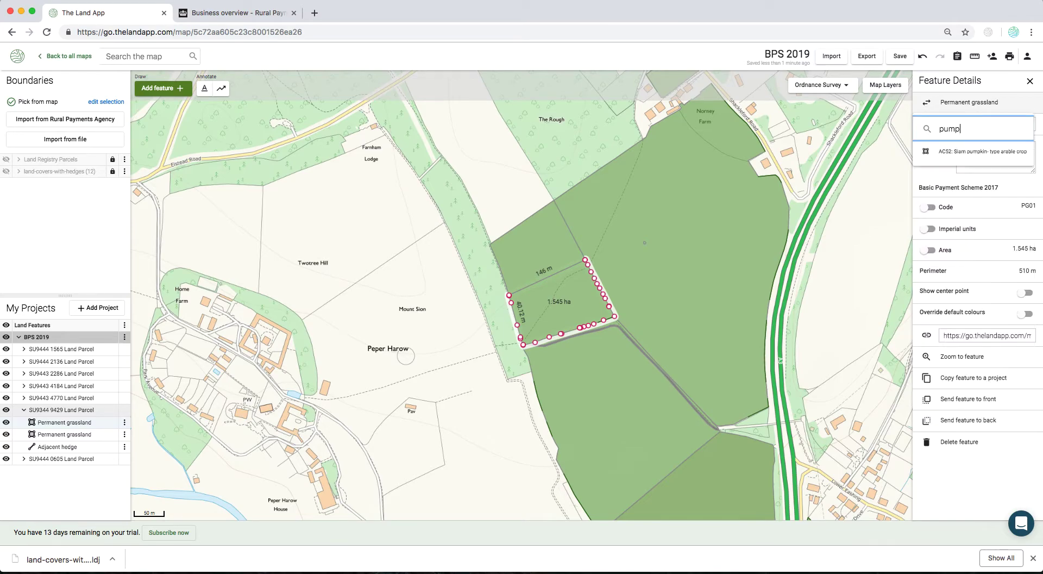
left_click(977, 152)
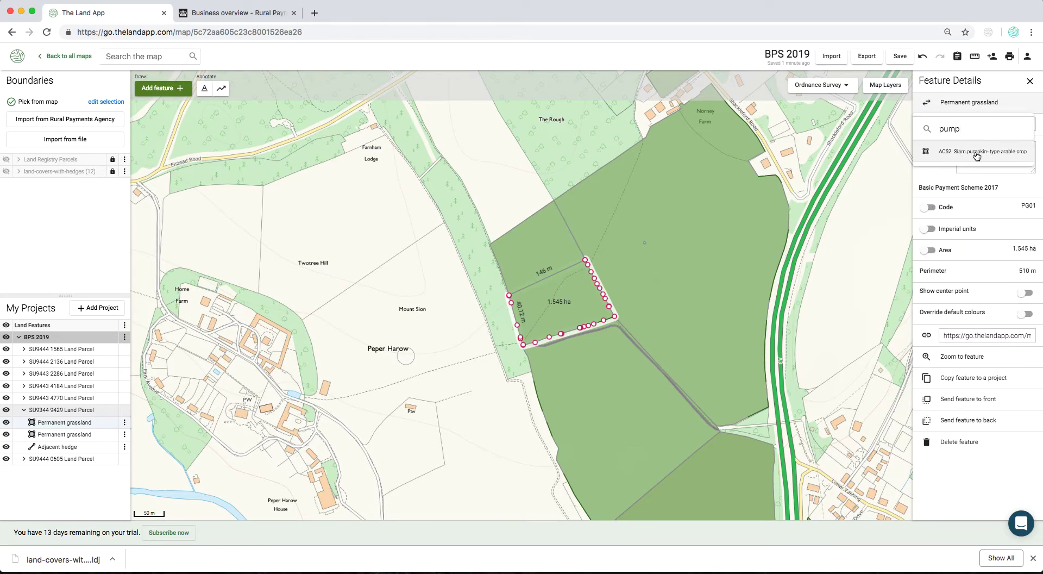
left_click(446, 290)
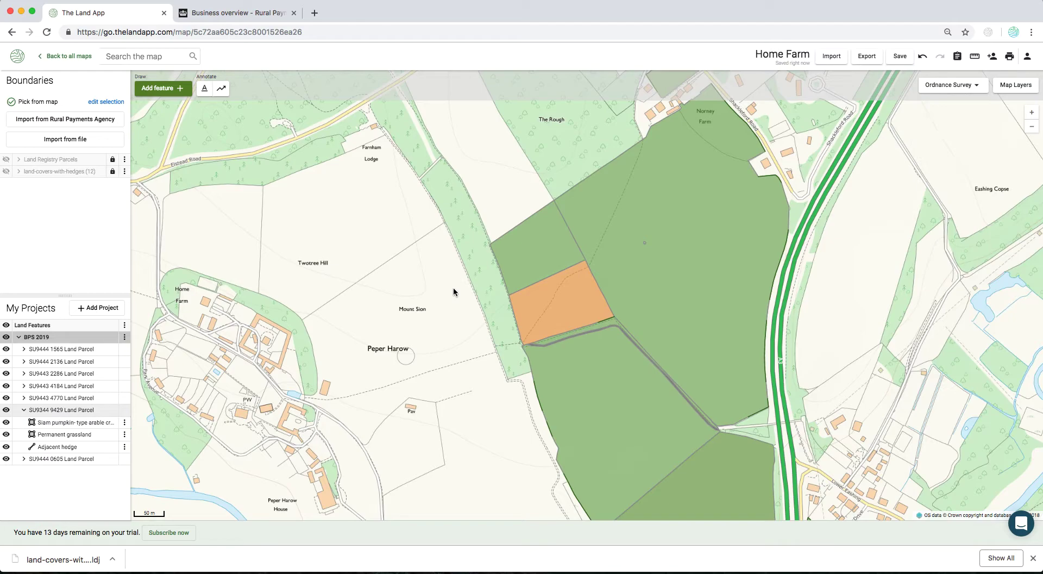
- Search the feature types for sunflo and change the northern part of the SU9344 9429 field to AC88: Sunflower-type arable crop
left_click(519, 268)
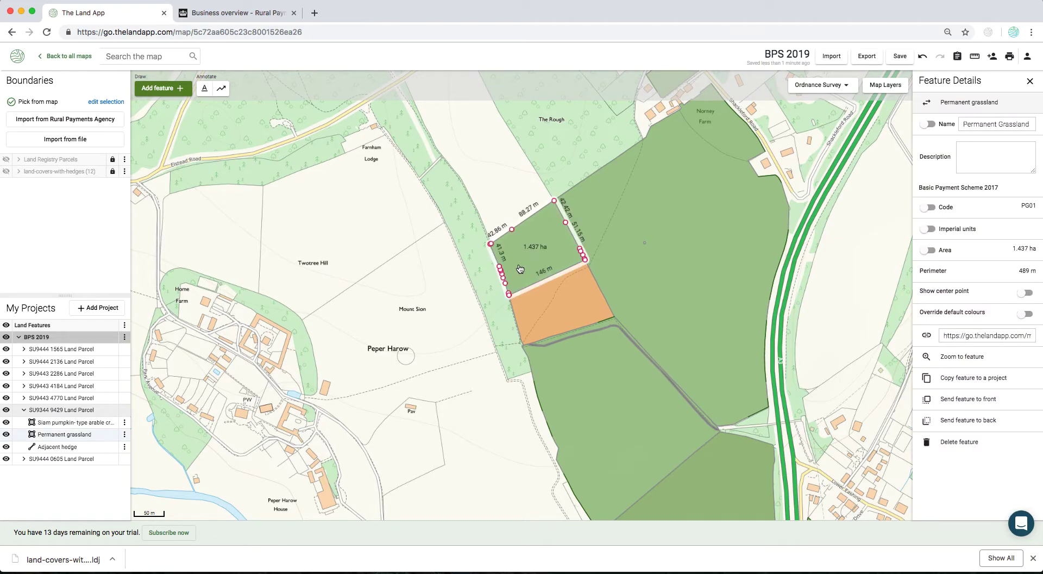
left_click(979, 107)
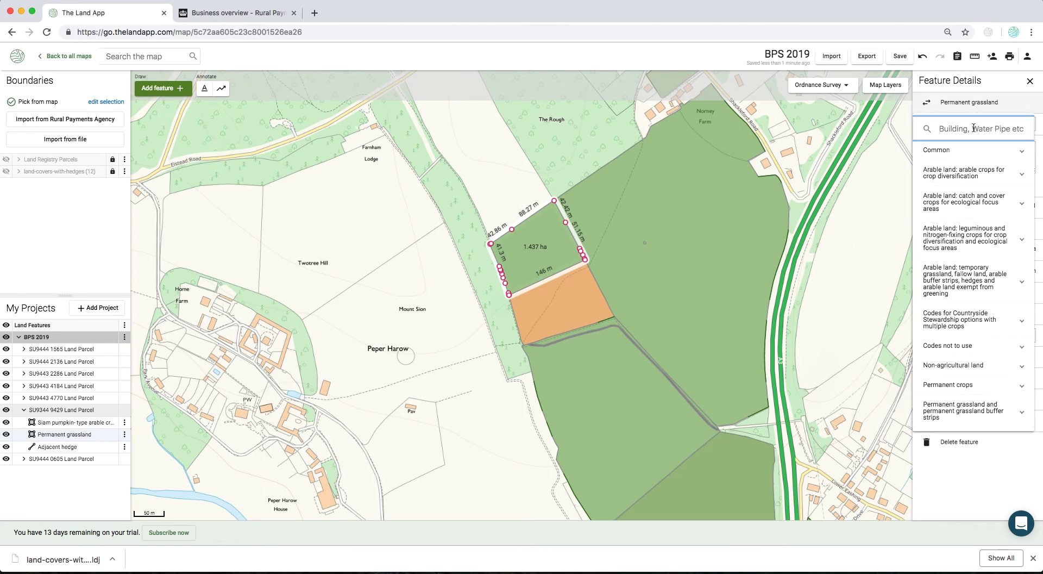
type("sunflo")
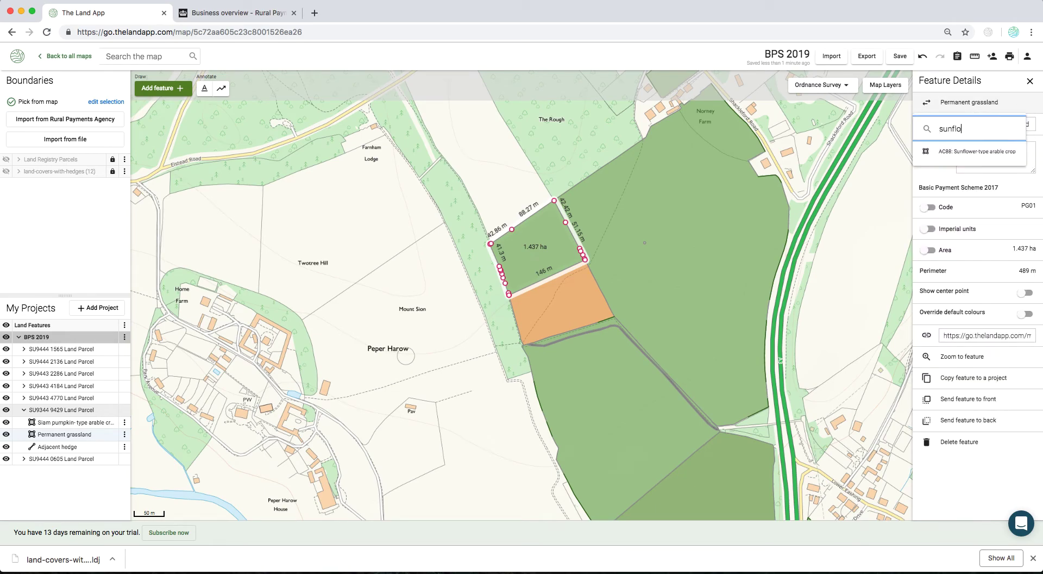
left_click(981, 153)
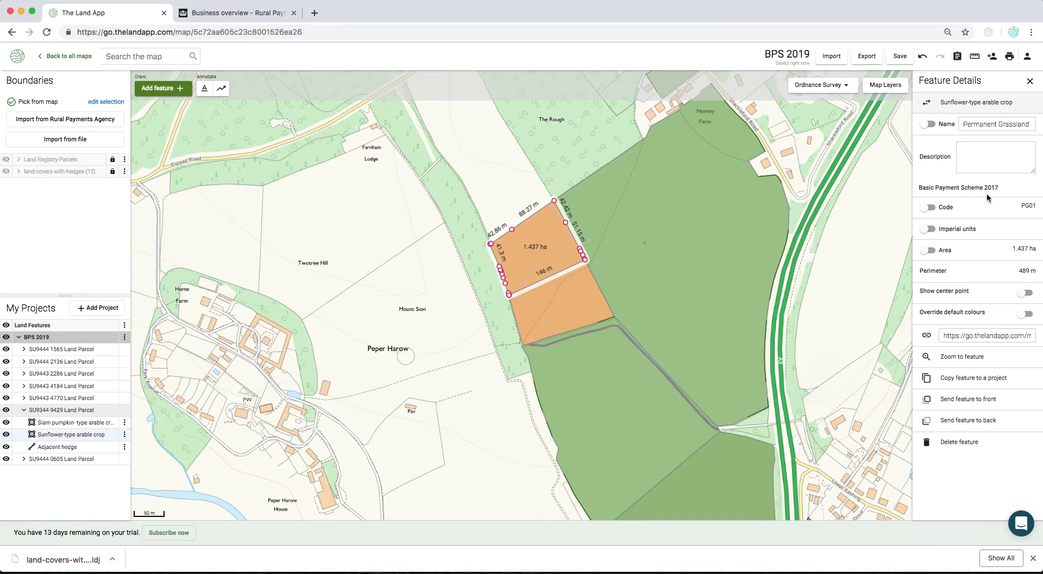
left_click(355, 277)
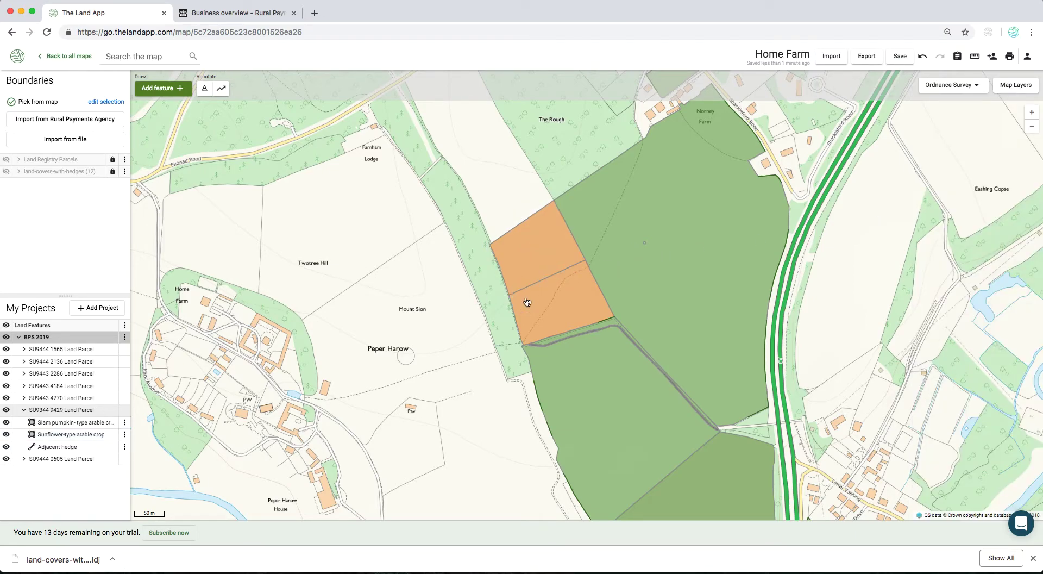
- Examine the feature details of the pumpkin and sunflower parts of land parcel SU9344 9429, including their codes and areas
left_click(526, 302)
left_click(526, 272)
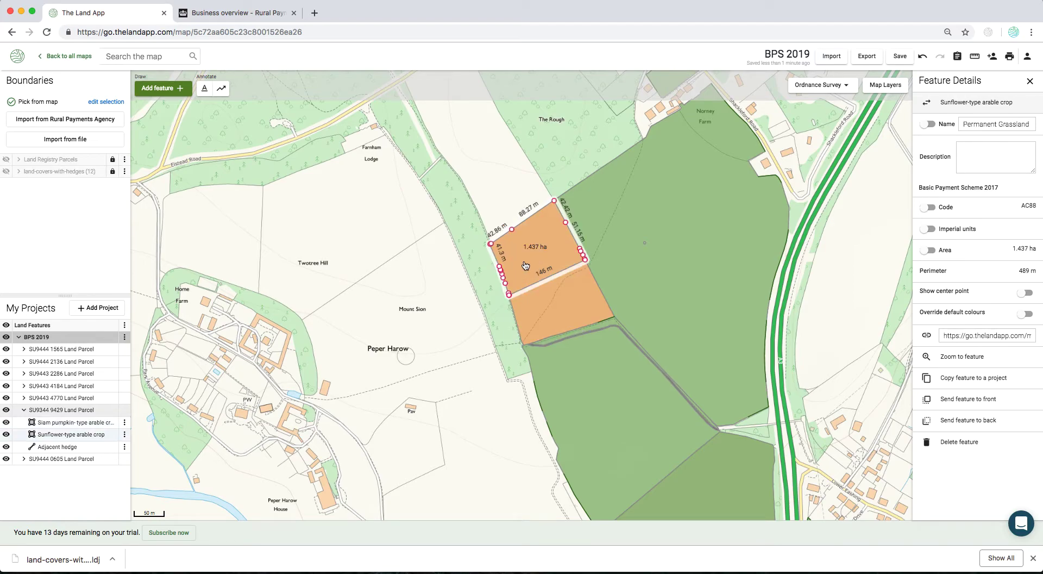
left_click(537, 304)
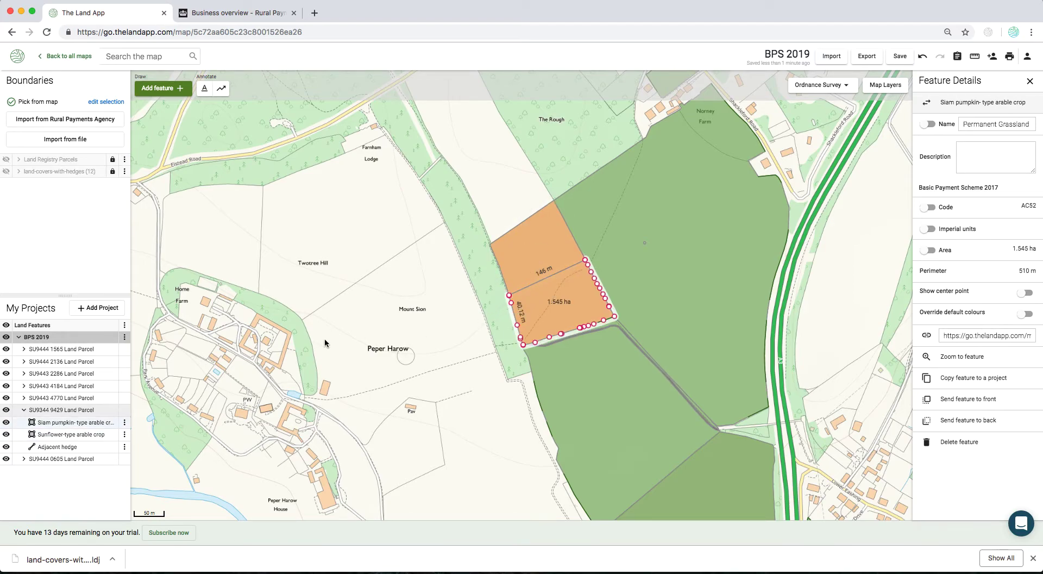
left_click(57, 436)
left_click(60, 424)
left_click(63, 434)
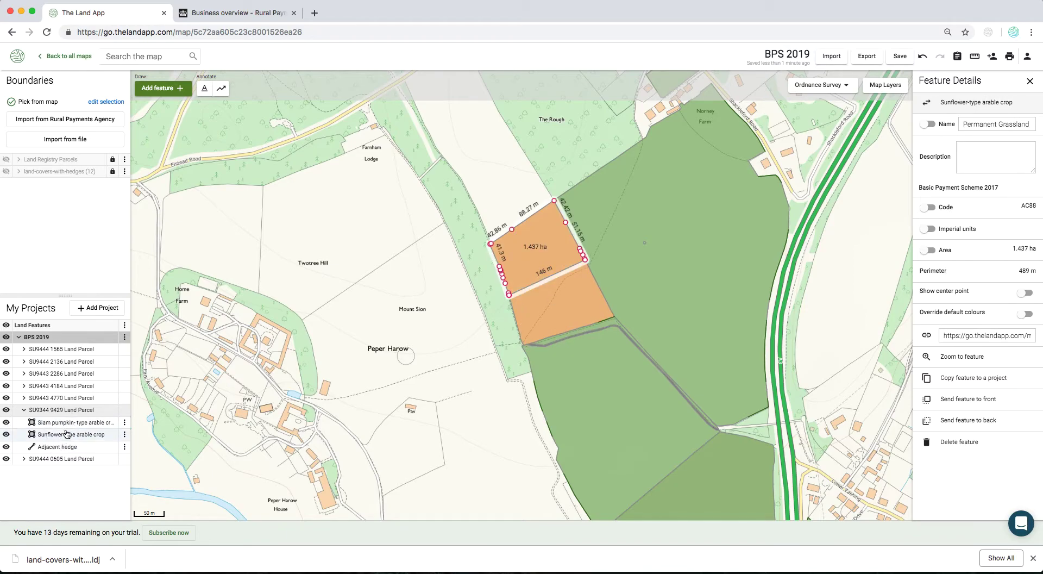
left_click(67, 426)
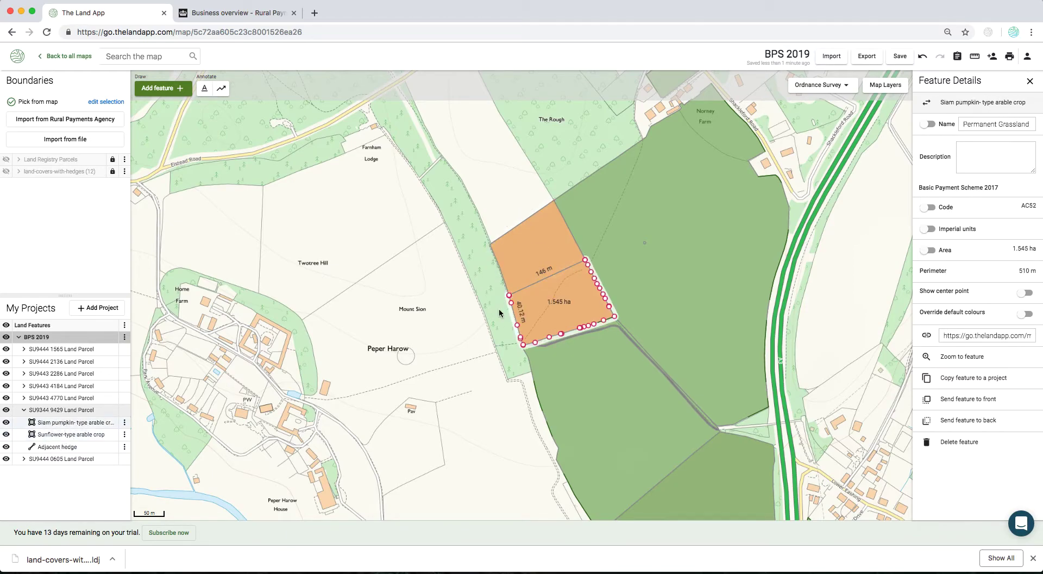
left_click(1031, 81)
- Review the BPS 2019 project as a table, checking the wheat, pumpkin and sunflower rows, and return to the map
left_click(408, 346)
left_click_drag(408, 346, 313, 346)
scroll(556, 322, "down", 3)
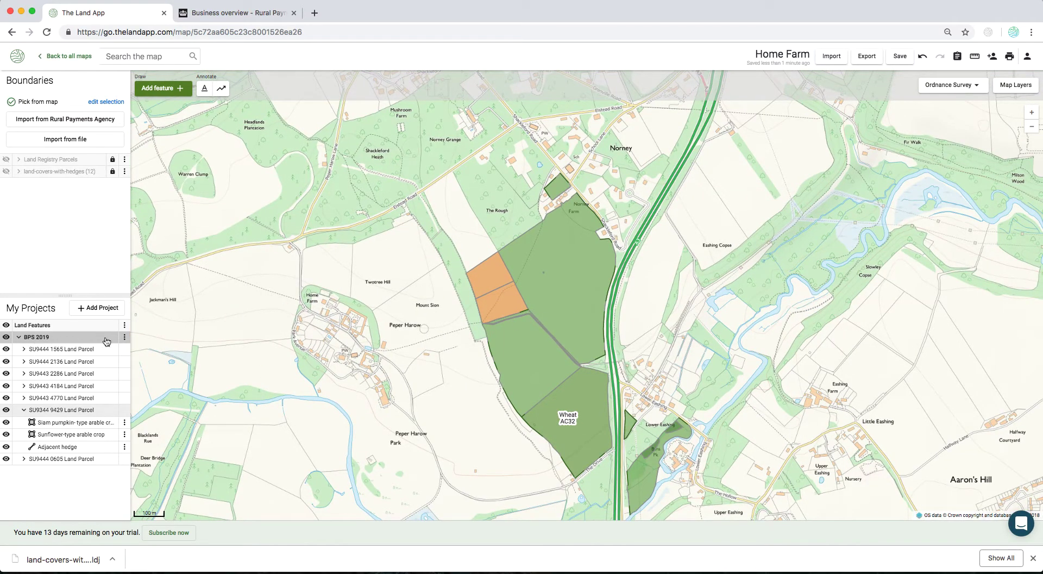
left_click(124, 339)
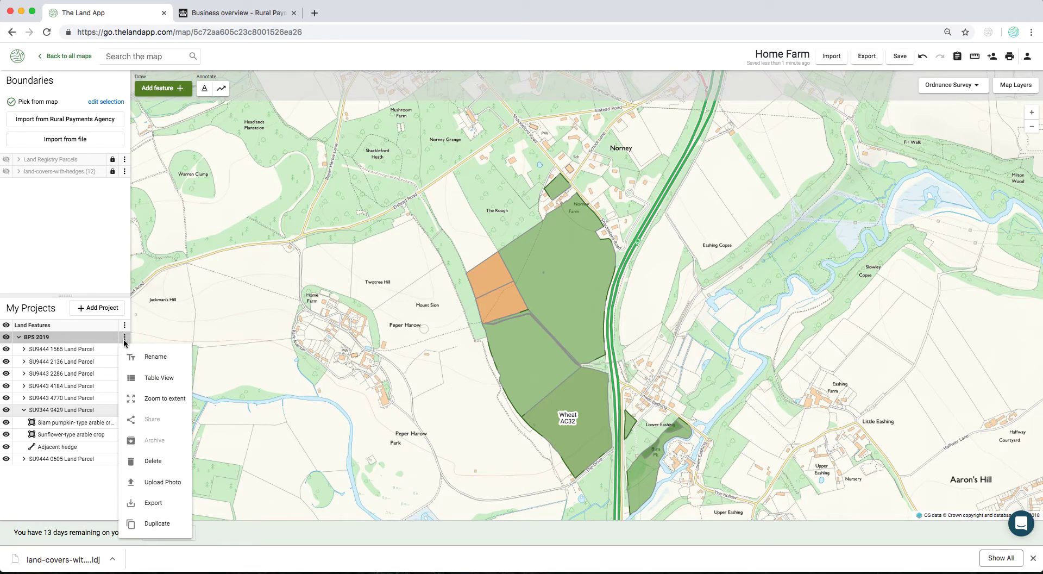
left_click(148, 380)
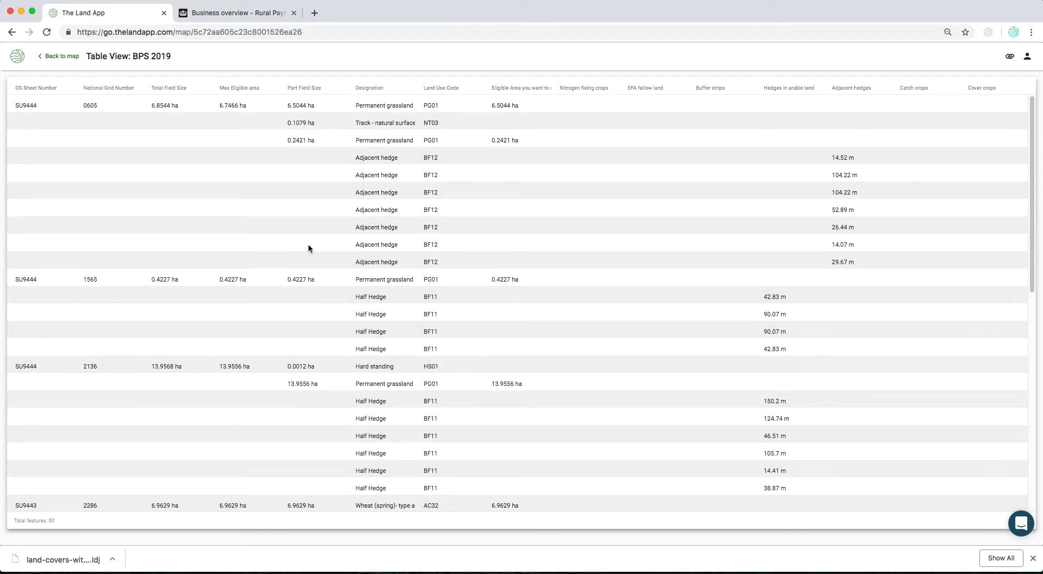
scroll(394, 252, "down", 3)
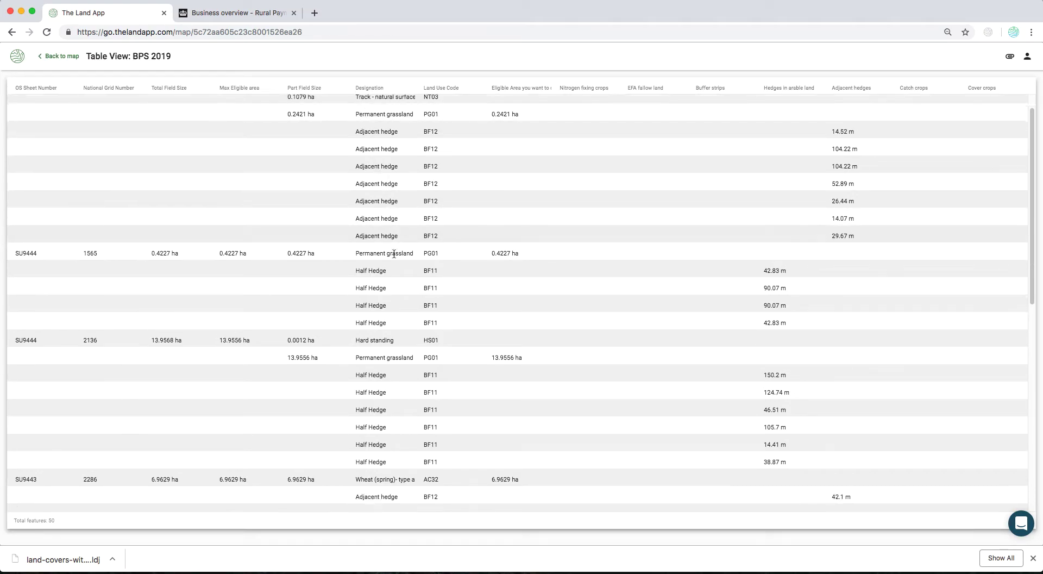
scroll(404, 301, "down", 4)
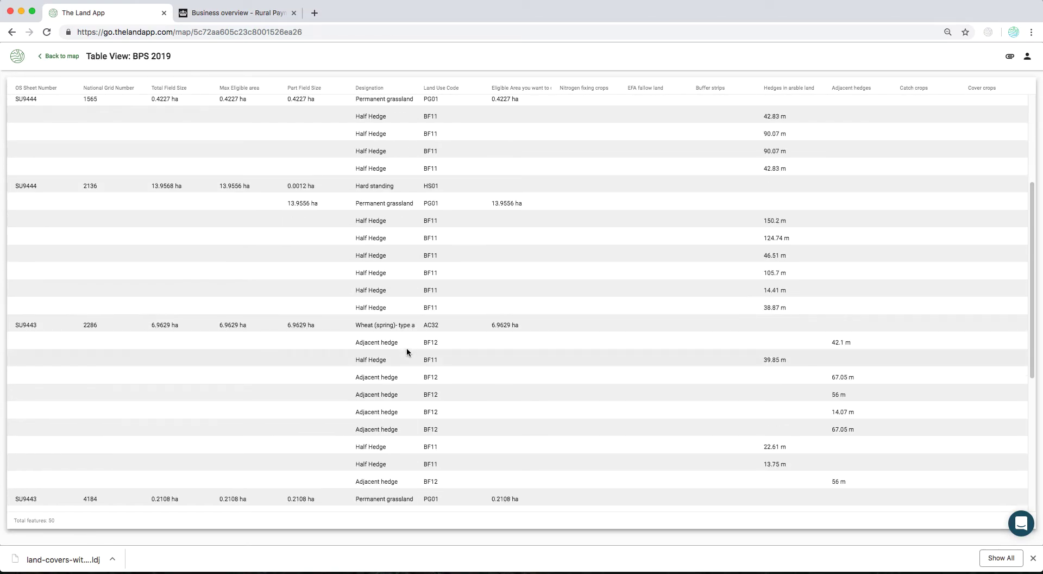
left_click_drag(353, 324, 408, 332)
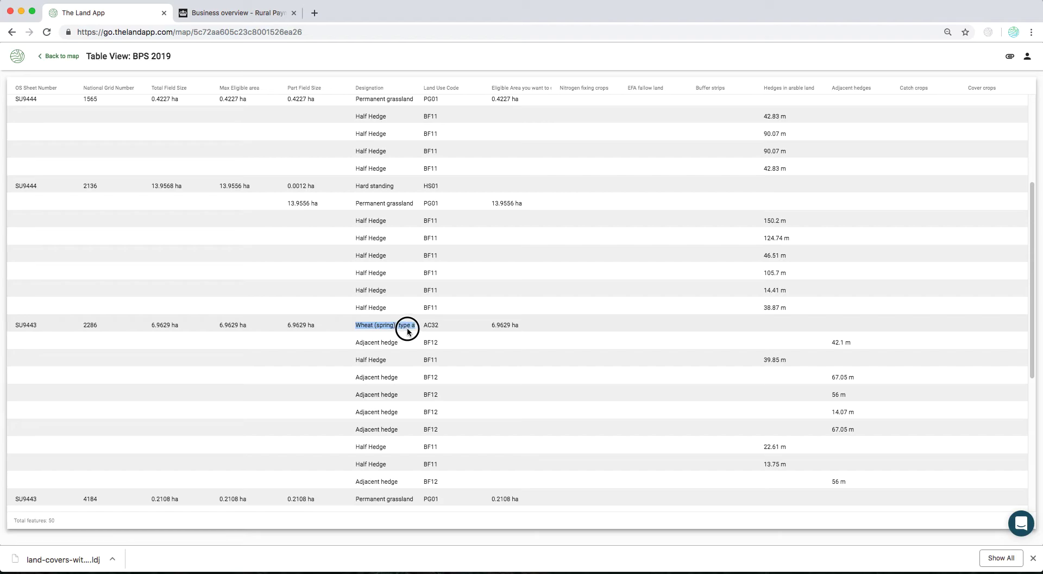
scroll(402, 357, "down", 12)
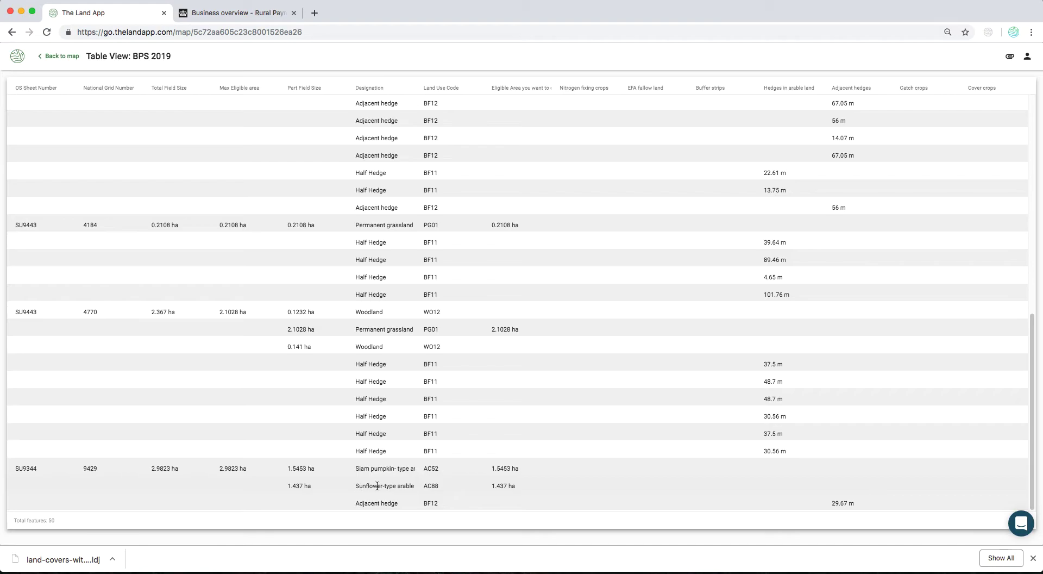
scroll(350, 367, "up", 10)
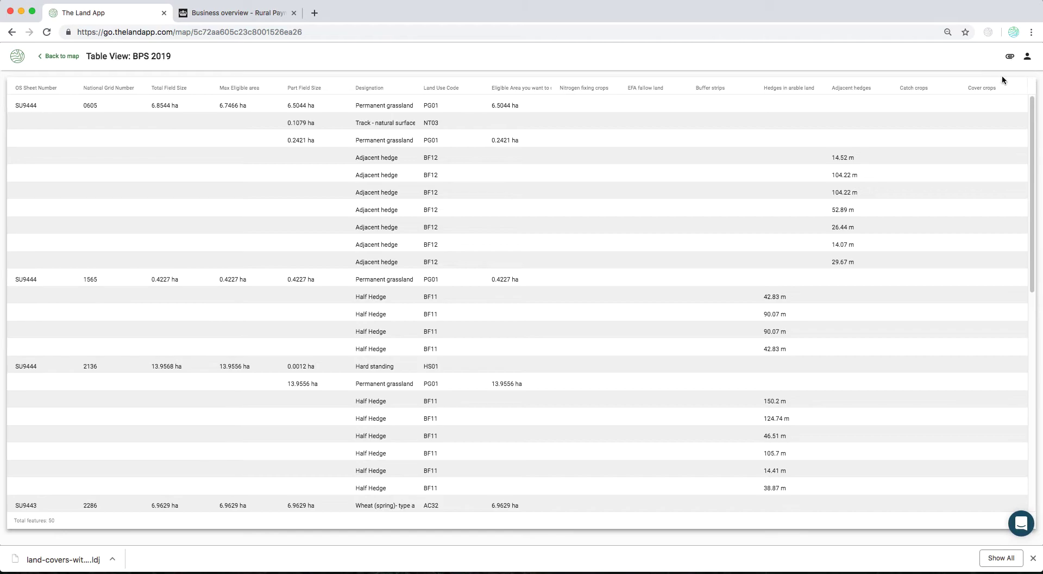
left_click(57, 57)
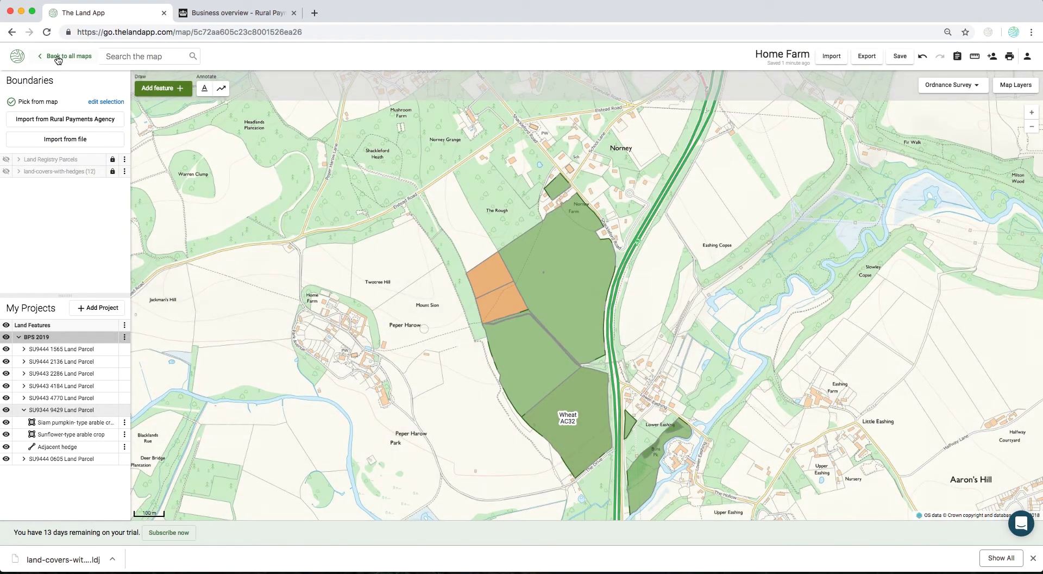
- Collapse the BPS 2019 project, show the land-covers-with-hedges boundaries and hide the BPS 2019 features on the map
left_click(19, 337)
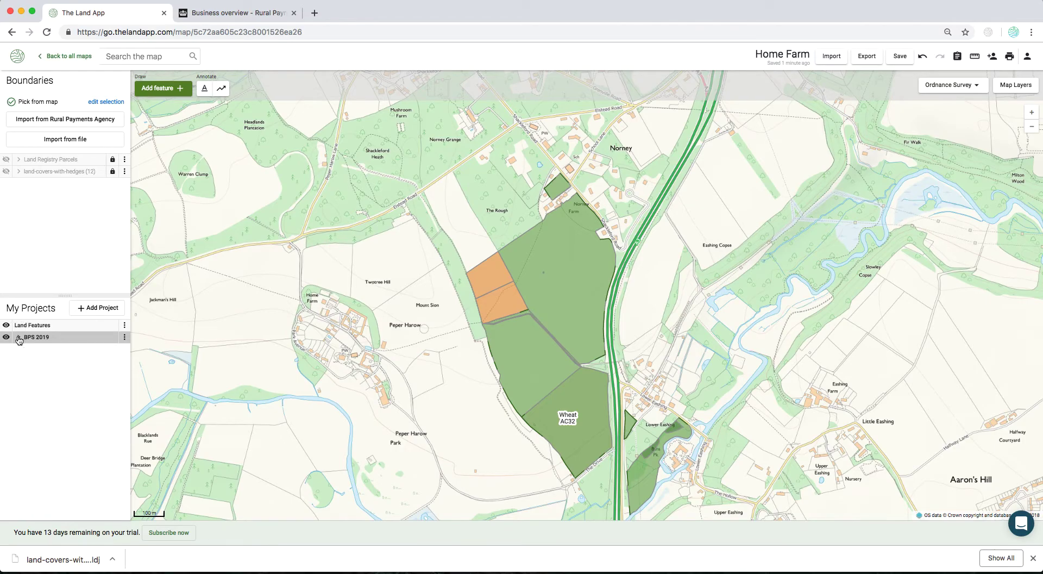
left_click_drag(765, 334, 718, 305)
left_click(6, 173)
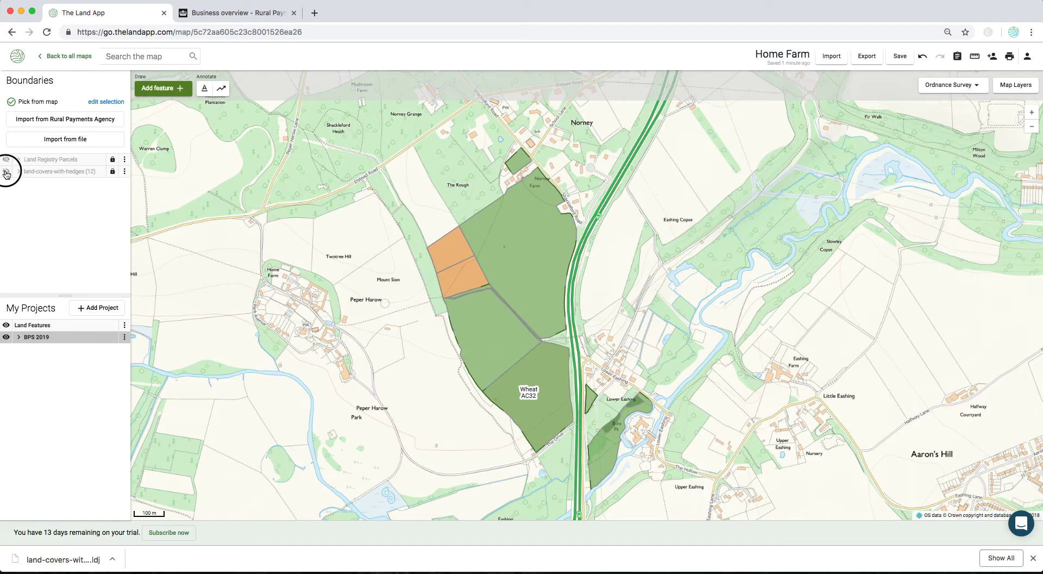
left_click(6, 337)
- Look at the Rural Payments business overview and the browser extension used there, and return to the Home Farm map
left_click(219, 14)
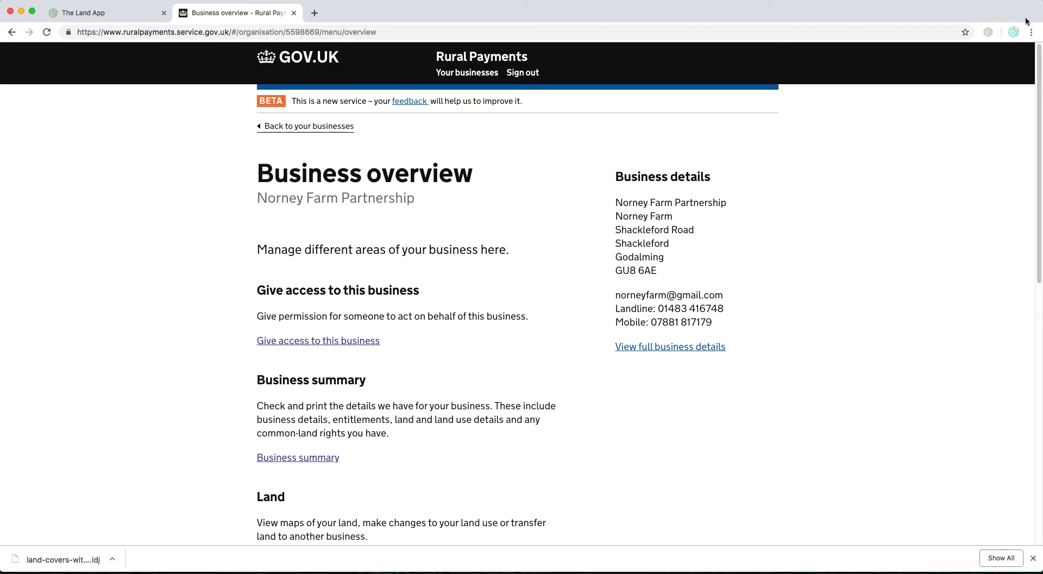
left_click(990, 32)
left_click(990, 33)
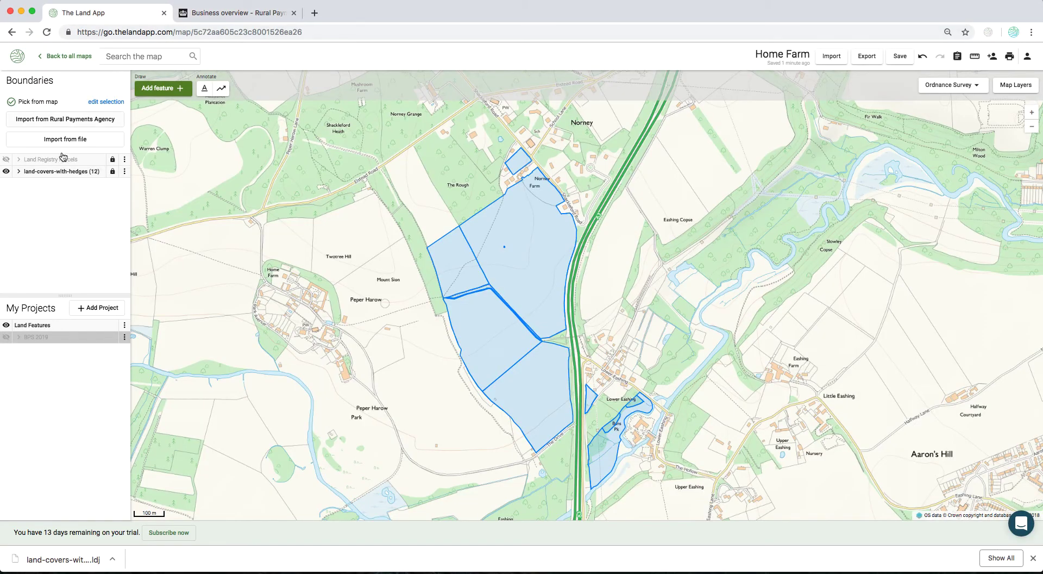
- Look at the options available for the land-covers-with-hedges layer and show the BPS 2019 project on the map again
left_click(125, 171)
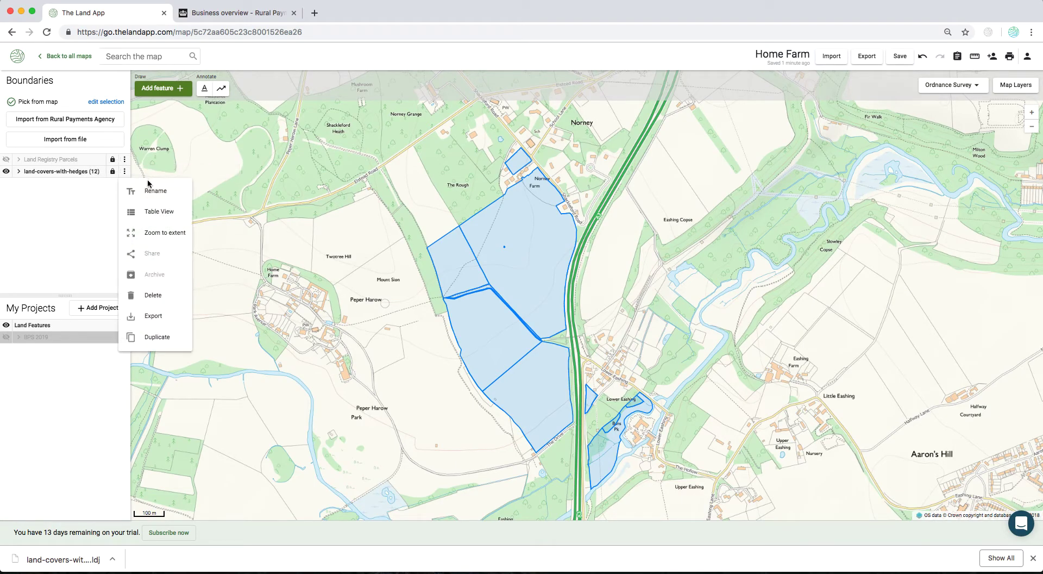
left_click(6, 338)
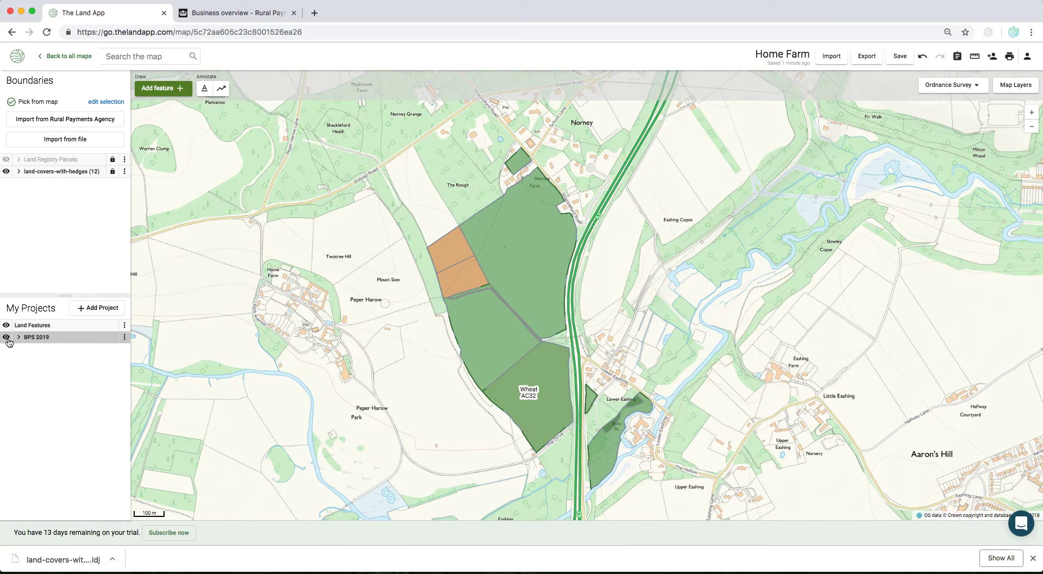
left_click_drag(721, 300, 687, 289)
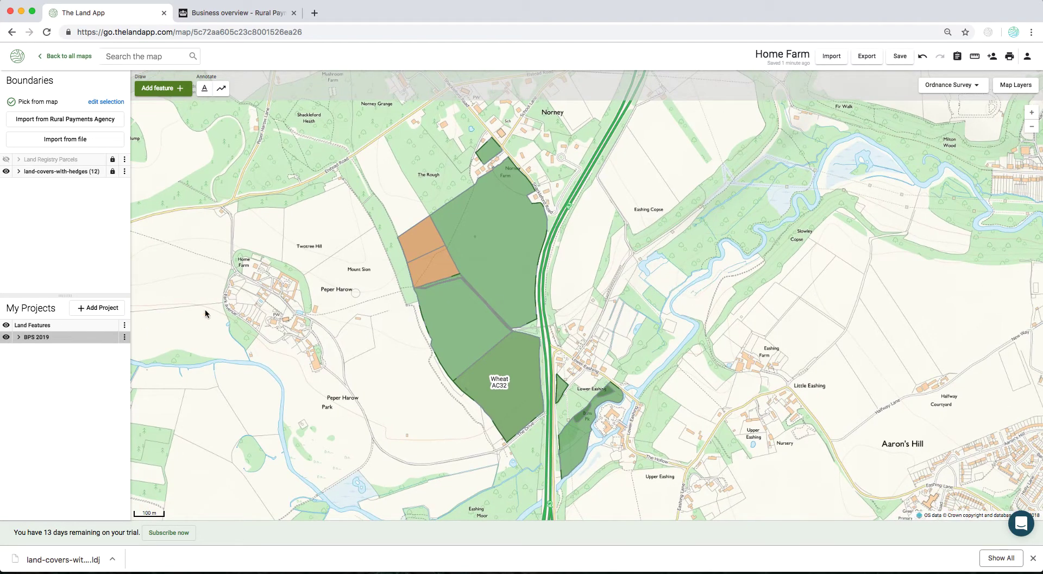
- Add a custom project and rename it Farm Shop
left_click(103, 311)
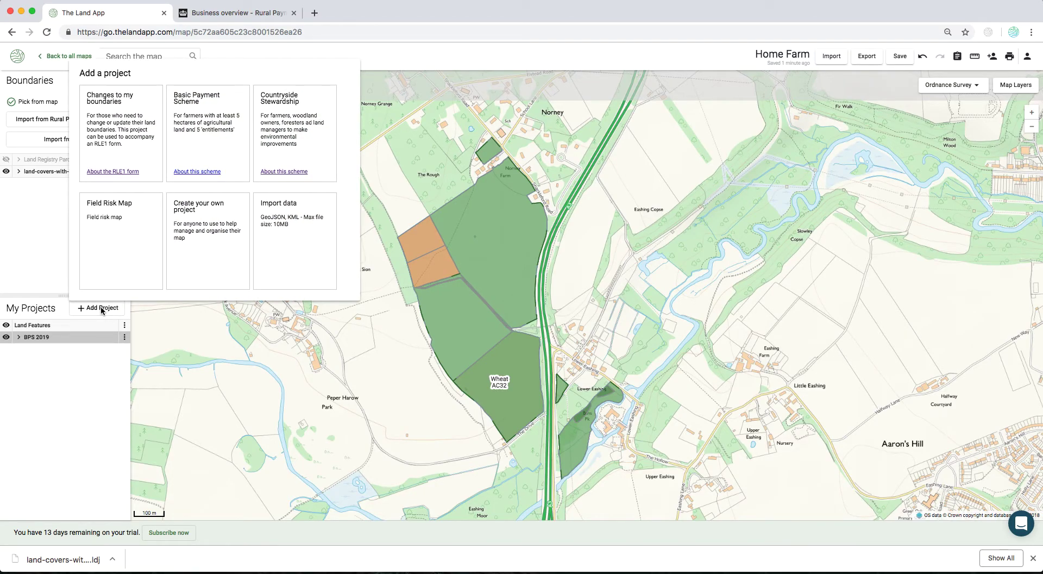
left_click(226, 236)
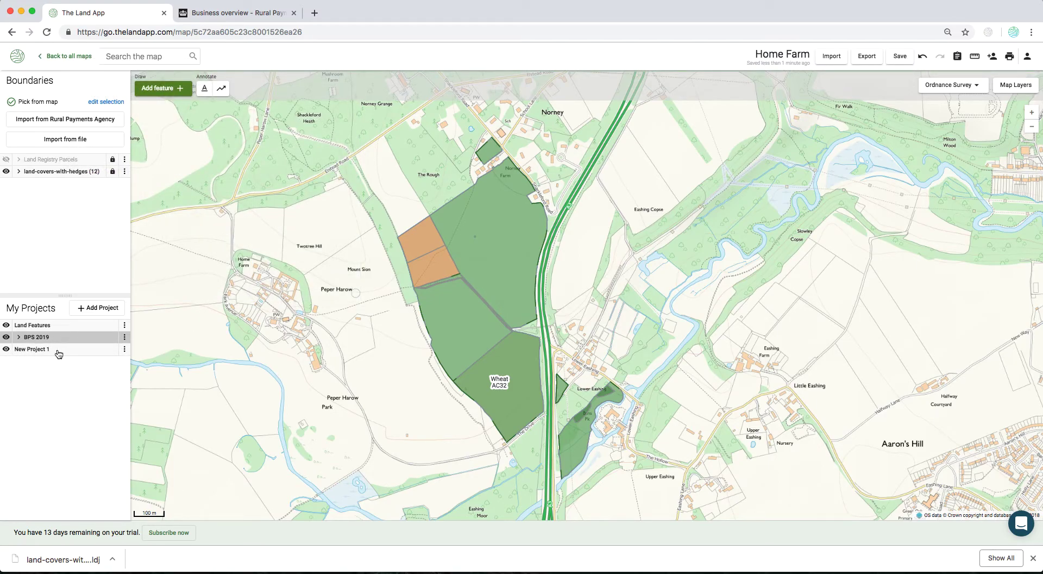
left_click(124, 348)
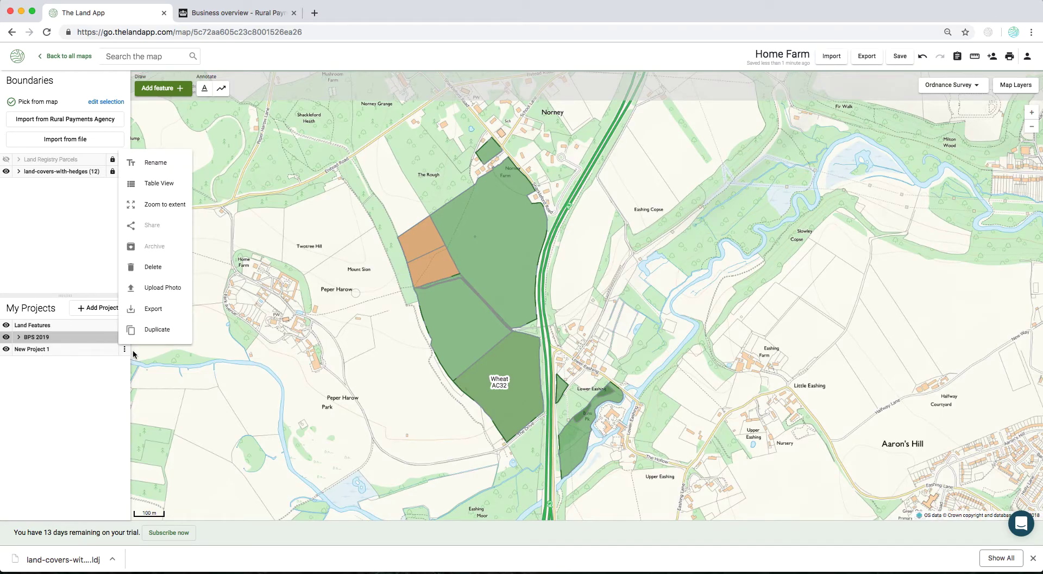
left_click(164, 163)
left_click_drag(535, 296, 471, 296)
type("Farm Shop")
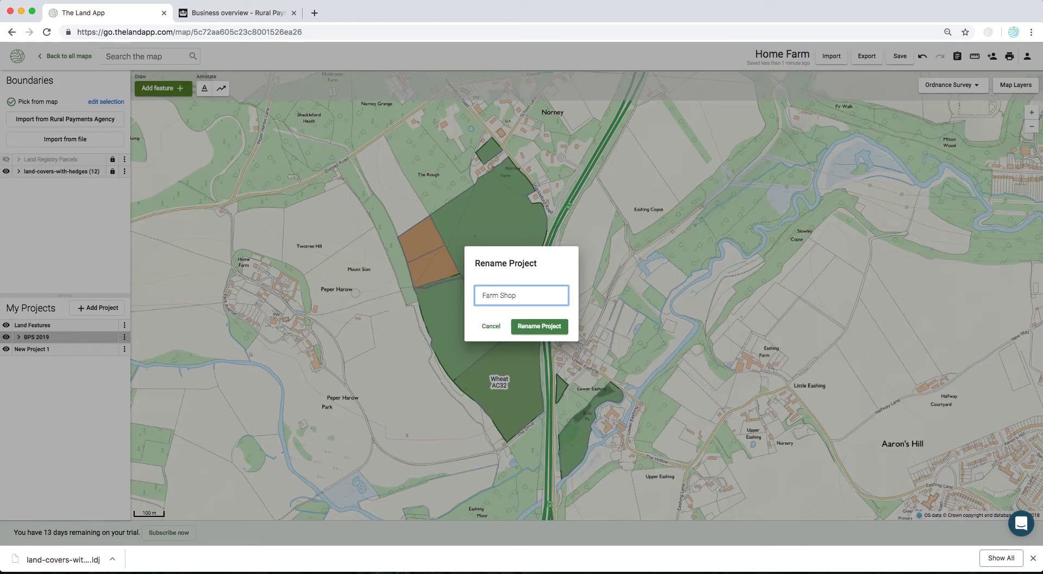
key("Return")
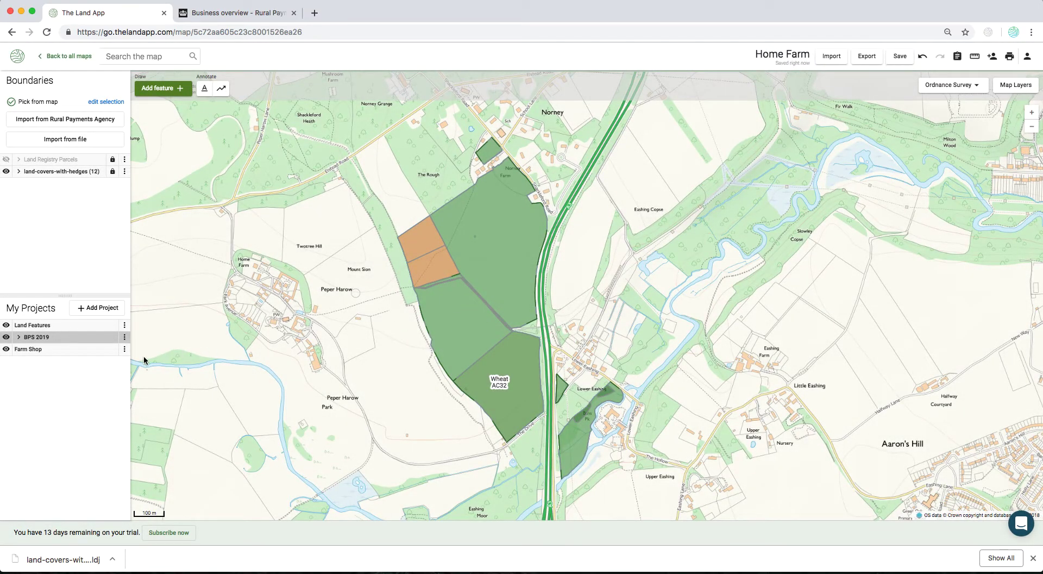
- Draw a four-sided Building about 36 by 44 m in the Farm Shop project, in the large field west of the main road
left_click(76, 354)
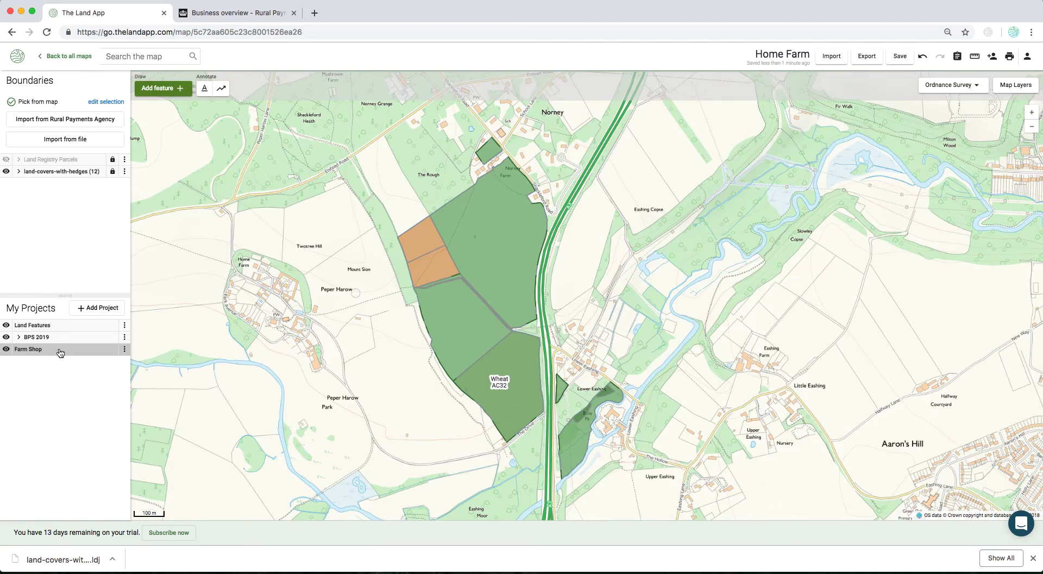
left_click(168, 92)
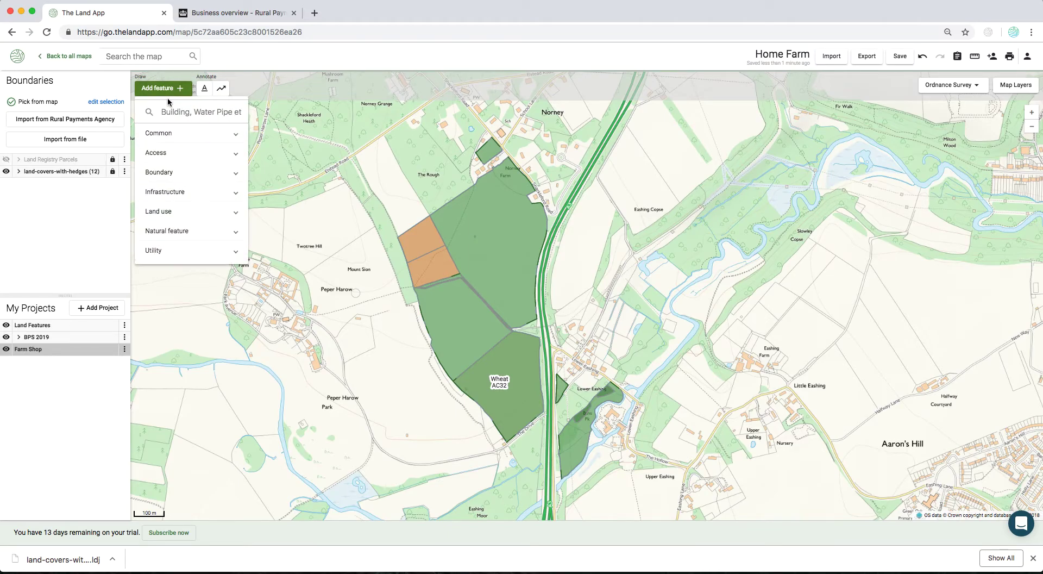
left_click(168, 116)
type("build")
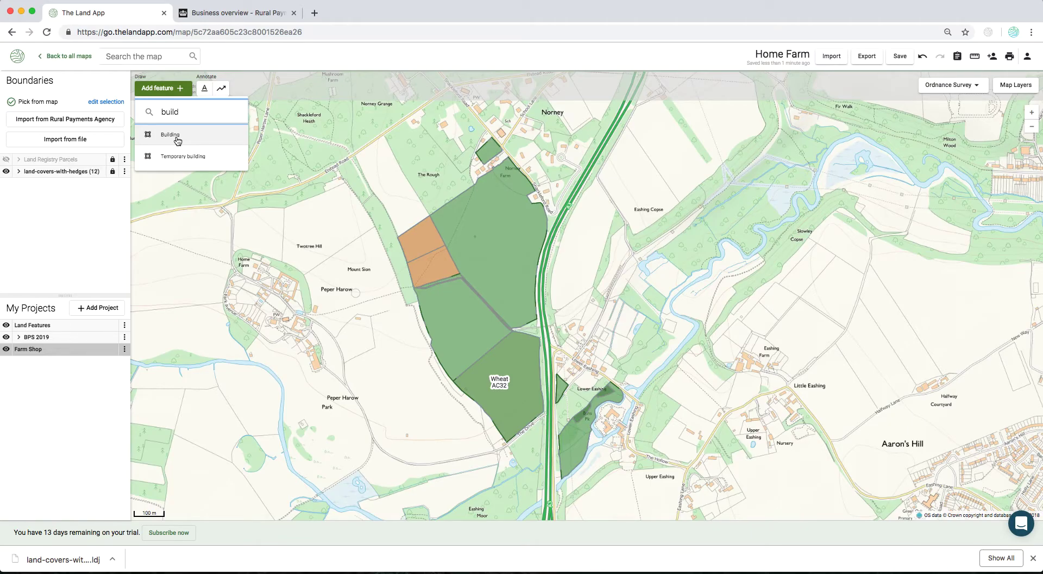
left_click(177, 140)
scroll(526, 271, "up", 2)
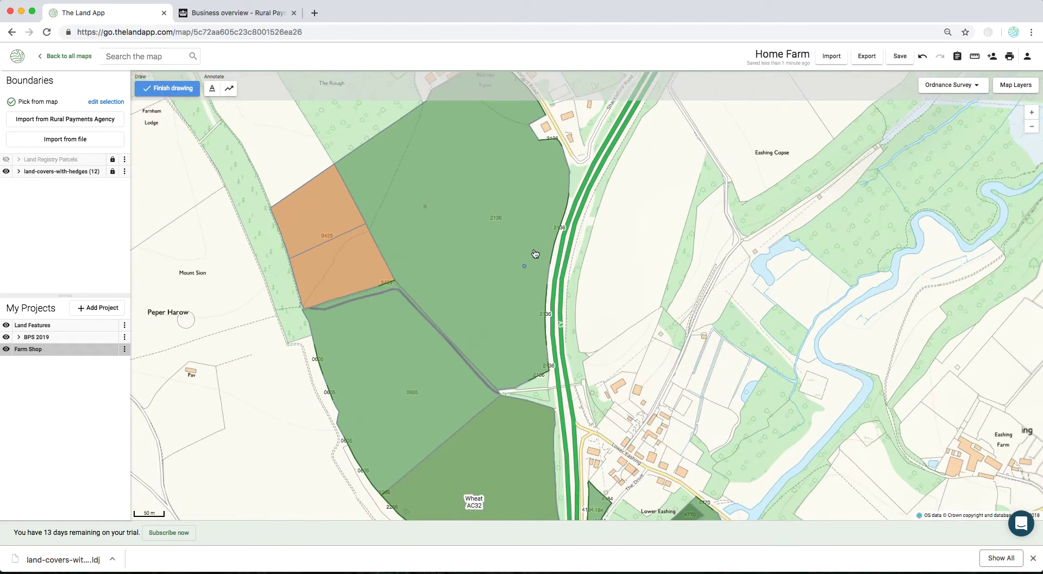
scroll(530, 267, "up", 3)
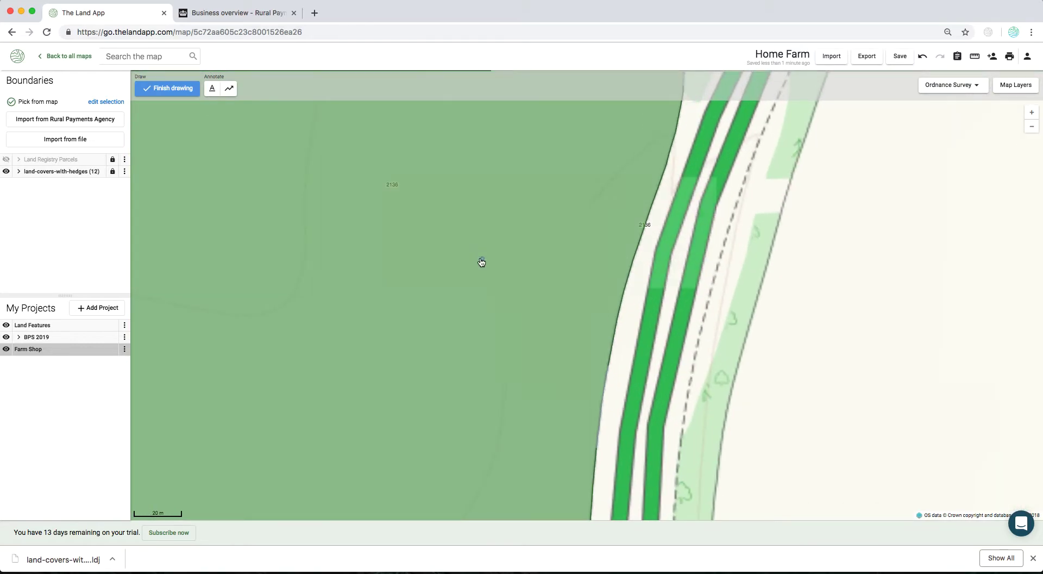
left_click(454, 245)
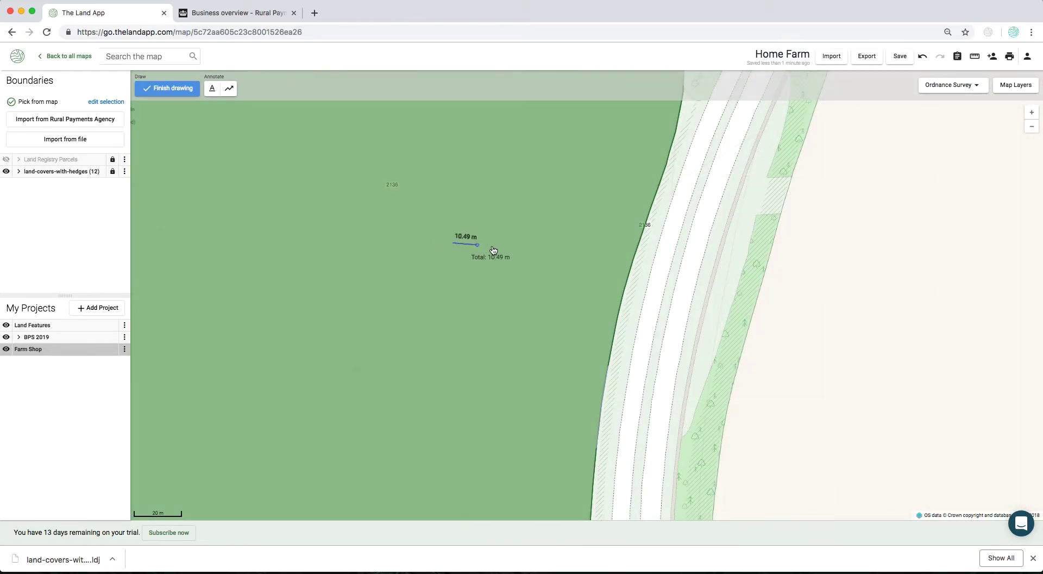
left_click(534, 259)
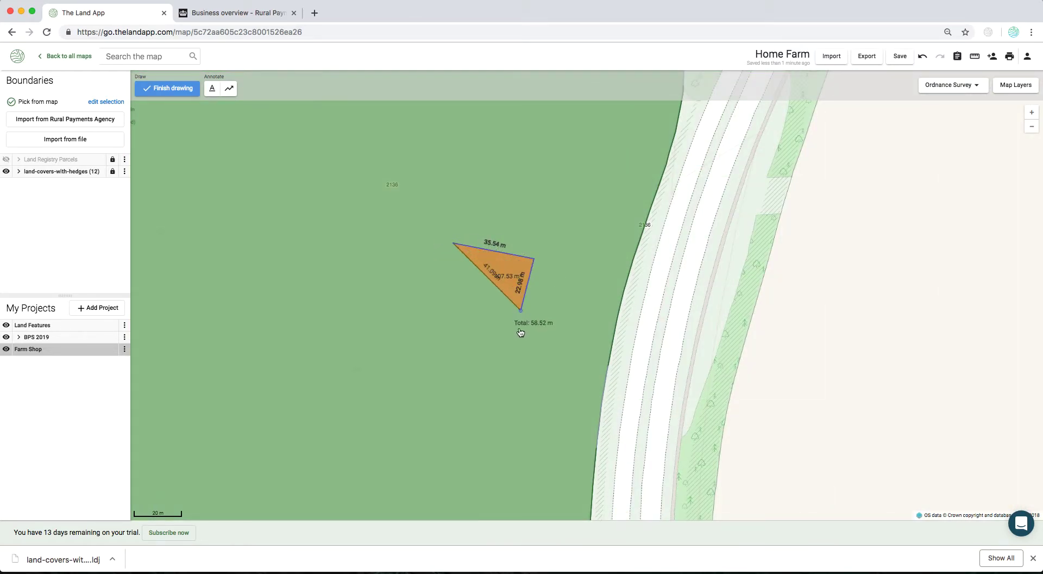
left_click(516, 360)
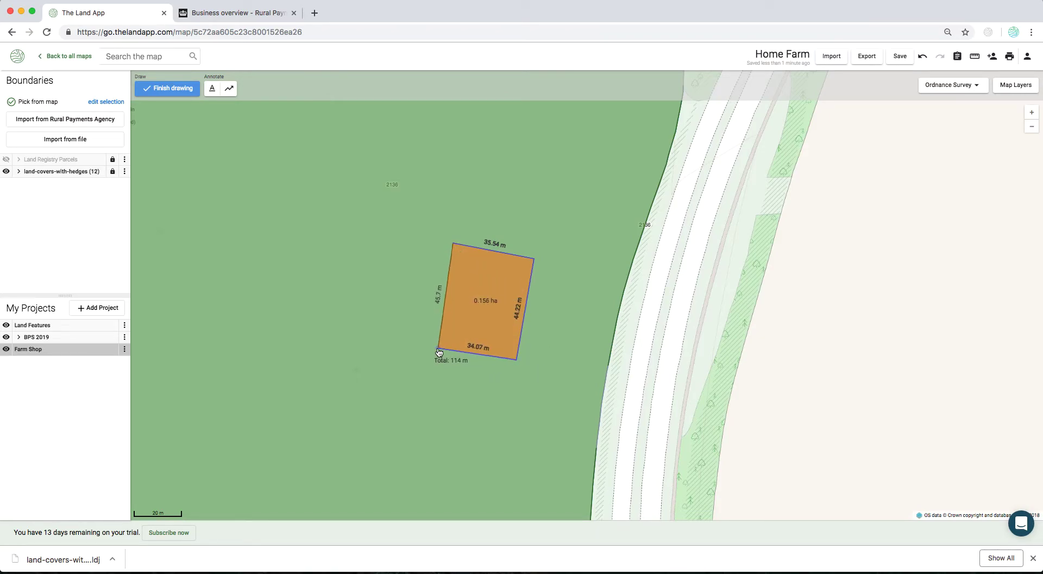
double_click(438, 349)
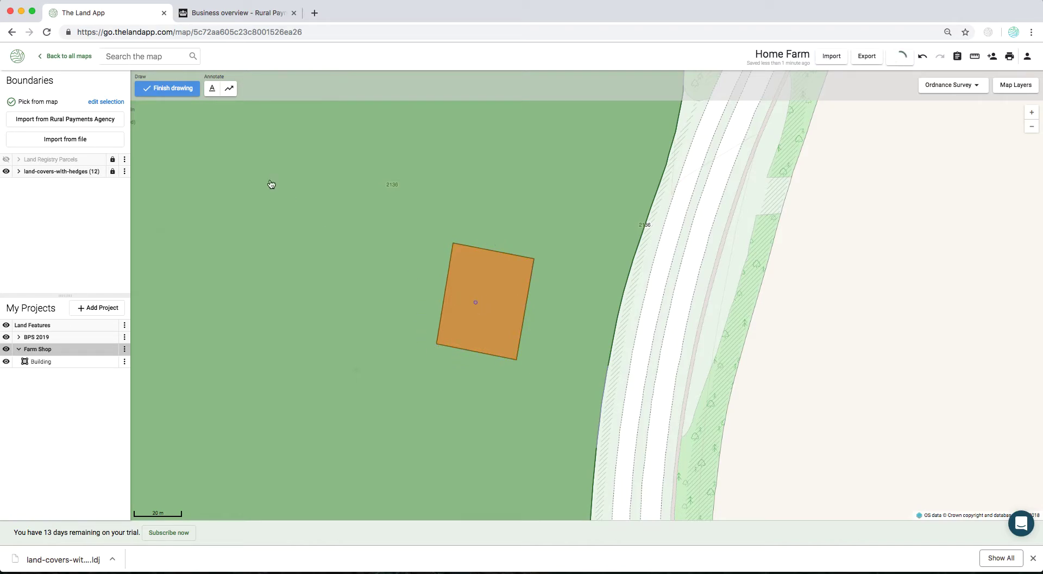
left_click(157, 89)
- Draw an angled rectangle about 46 by 24 m just northwest of the building
left_click(158, 90)
left_click(153, 110)
key("BackSpace")
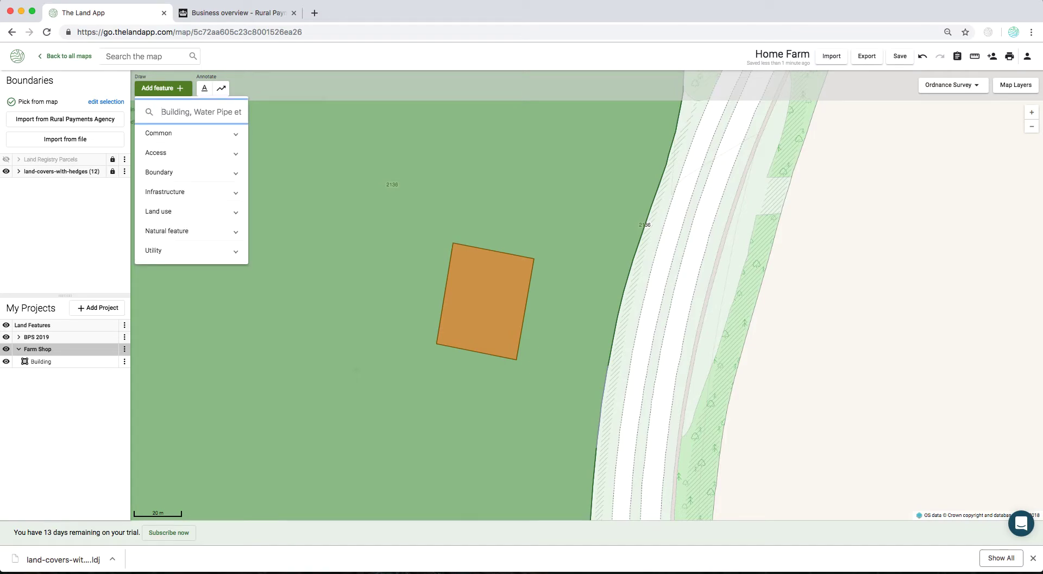
left_click(236, 135)
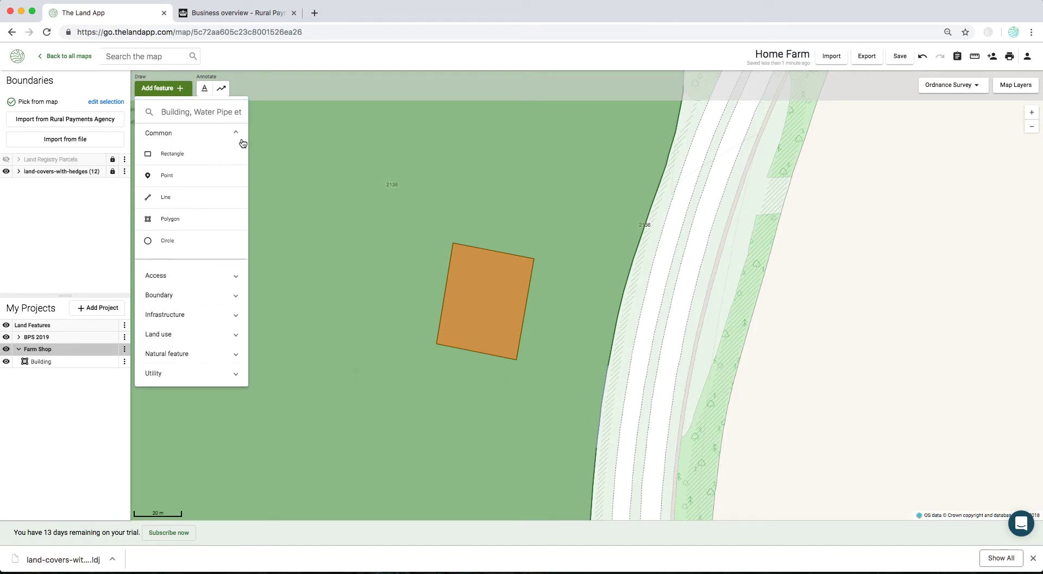
left_click(166, 155)
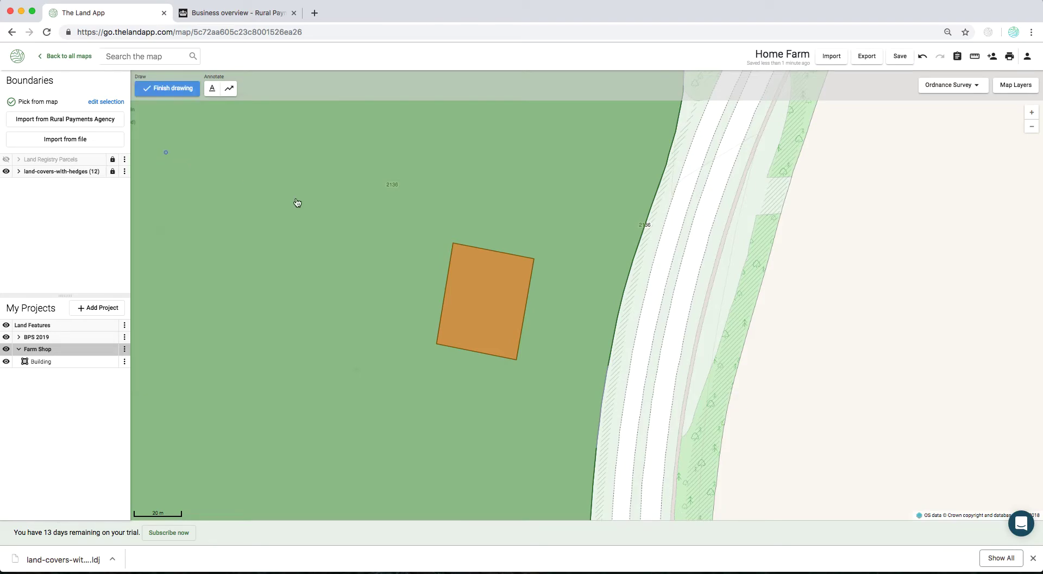
left_click(442, 229)
left_click(421, 177)
left_click(323, 217)
left_click(183, 90)
- Add two adjoining rectangles, about 18 by 20 m on the first rectangle's north side and about 15 by 10 m on the second's east side
left_click(183, 90)
left_click(171, 151)
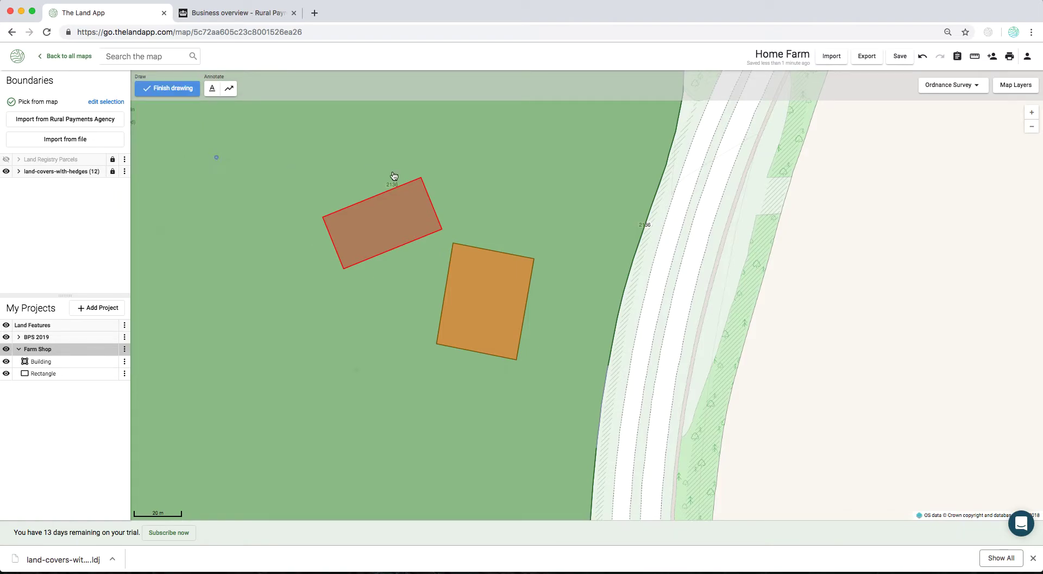
left_click(384, 193)
left_click(419, 177)
left_click(402, 134)
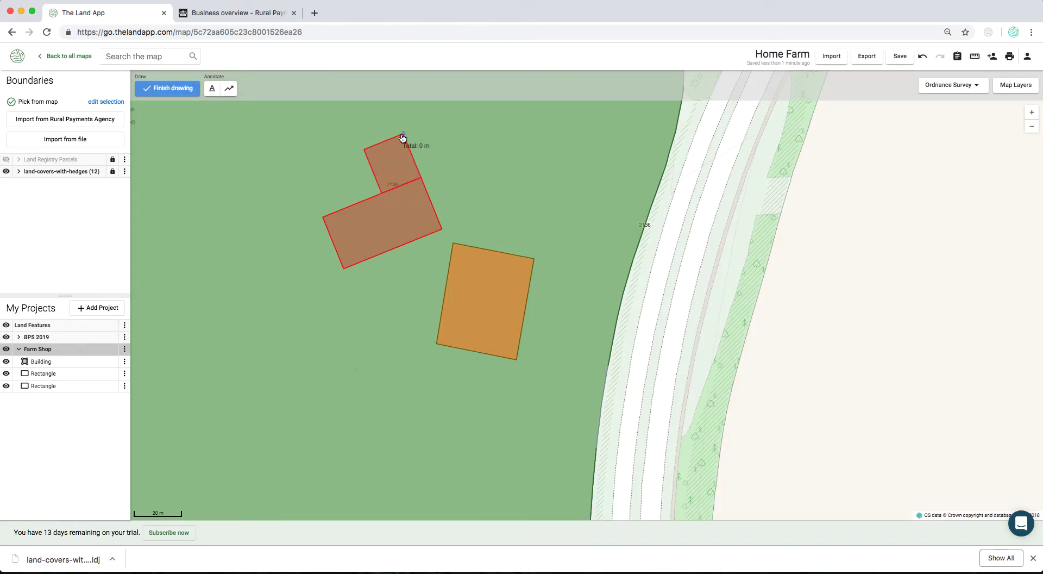
left_click(413, 156)
left_click(444, 143)
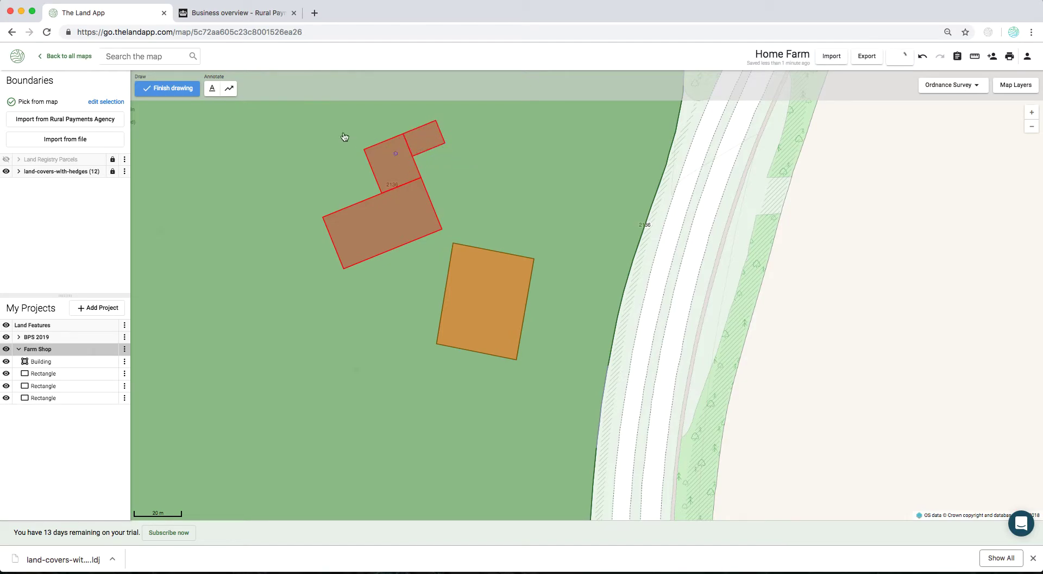
left_click(185, 88)
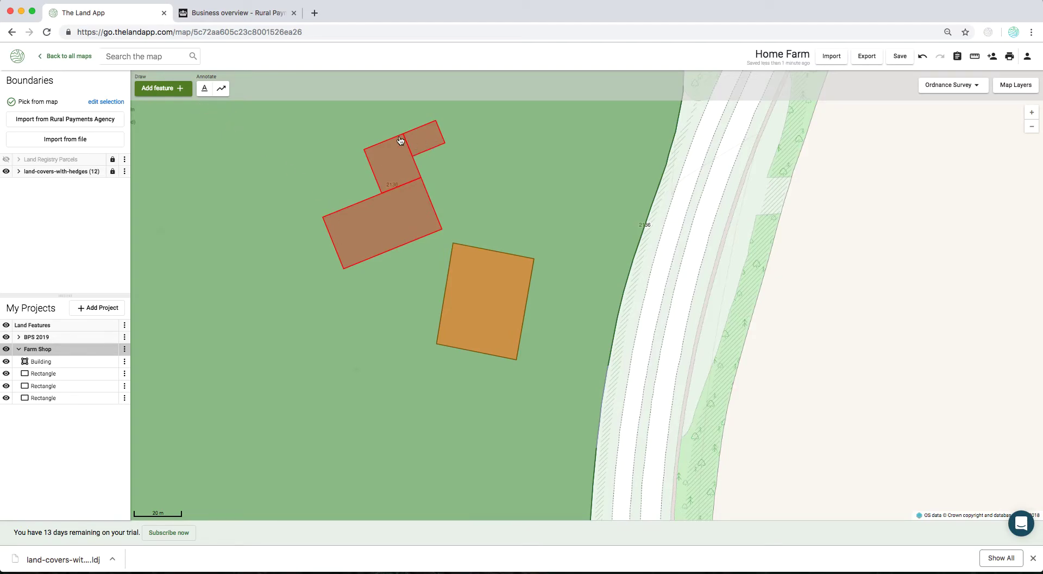
- Merge the three adjoining rectangles into a single feature
left_click(425, 139)
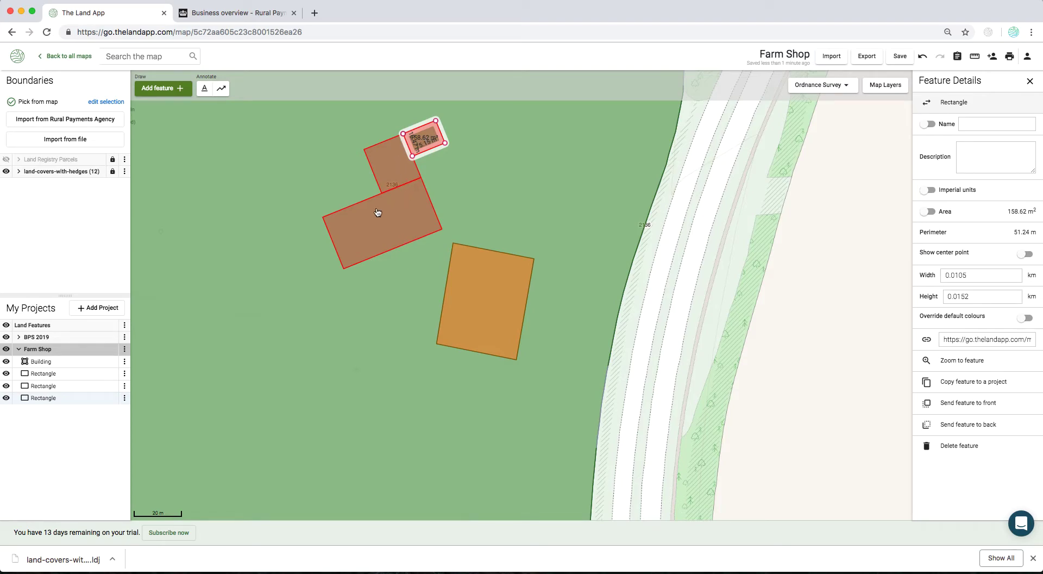
left_click(424, 141)
left_click(434, 167)
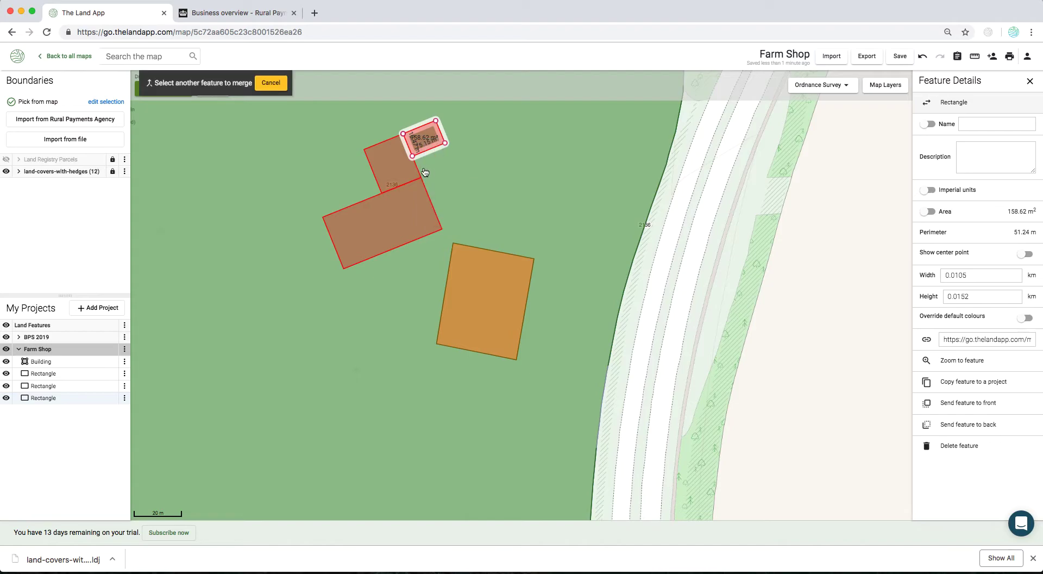
left_click(389, 169)
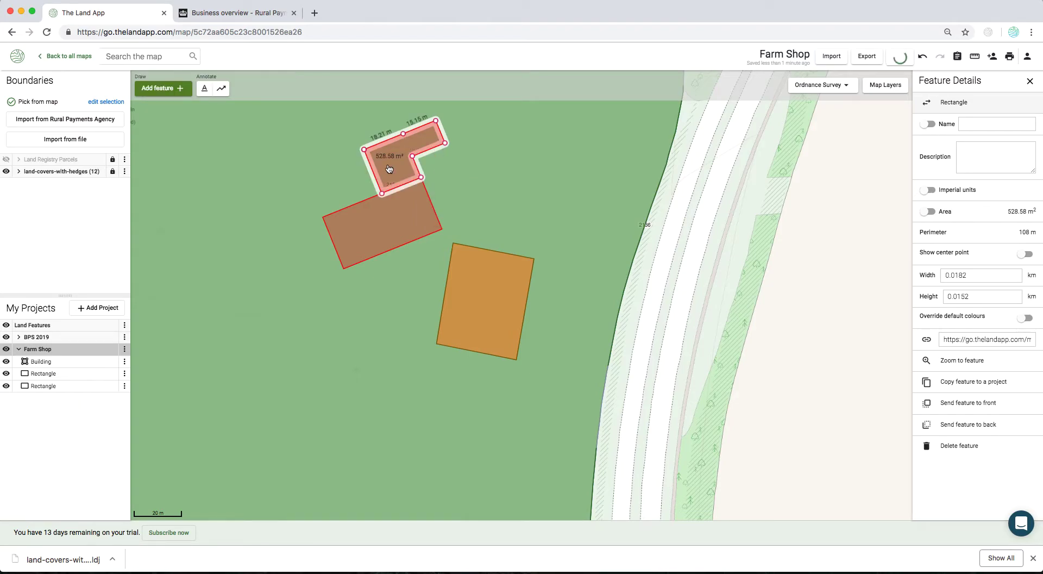
left_click(390, 164)
left_click(399, 192)
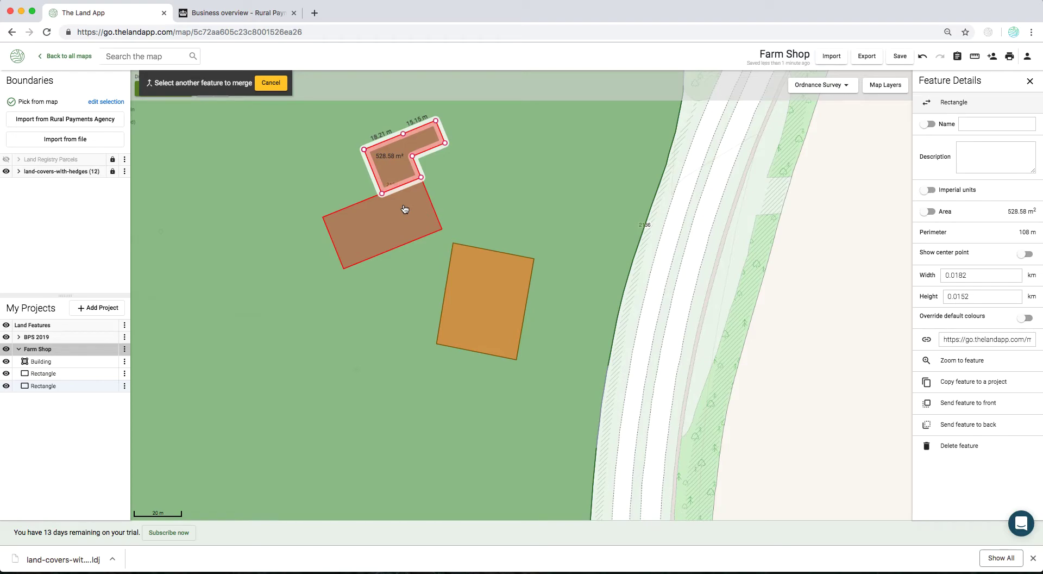
left_click(405, 209)
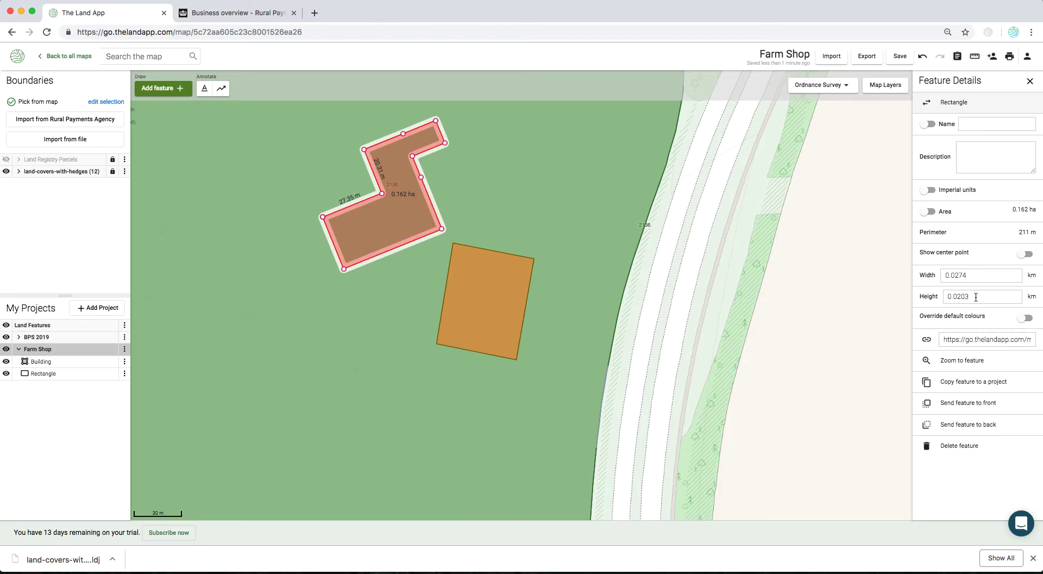
- Change the merged rectangle's feature type to Building and close its details
left_click(953, 106)
left_click(946, 129)
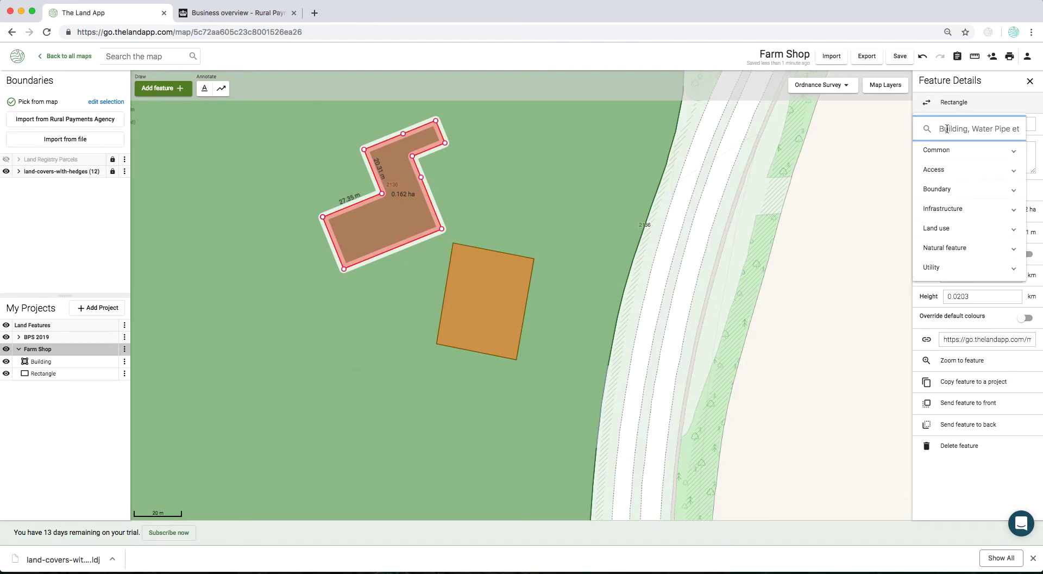
type("build")
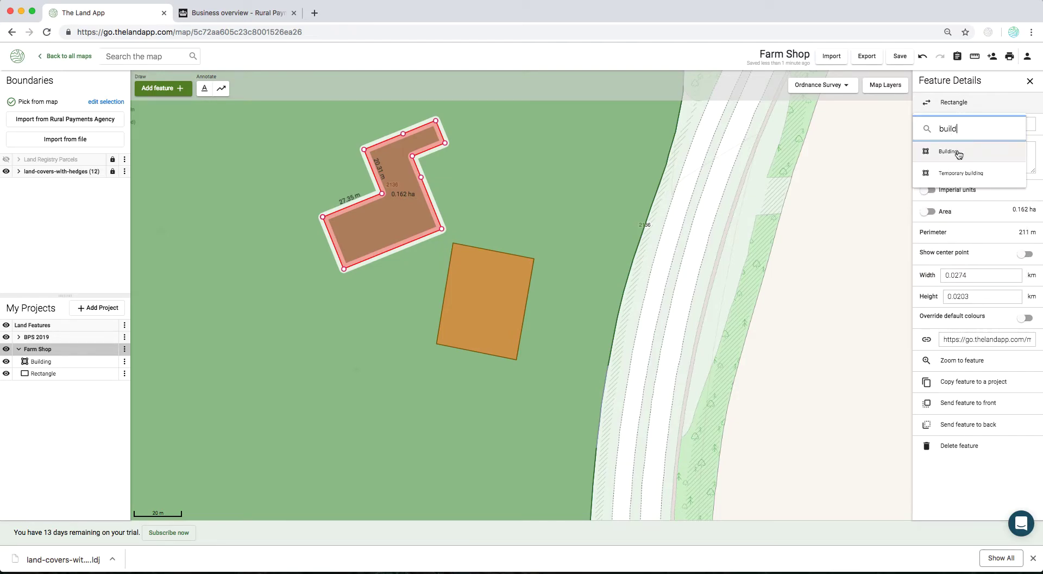
left_click(958, 154)
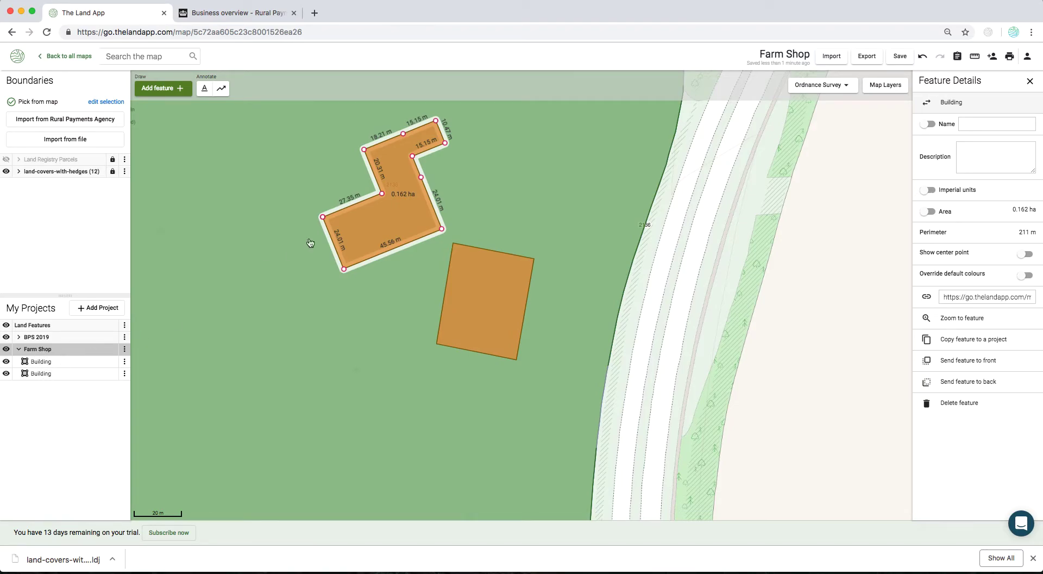
left_click(1030, 81)
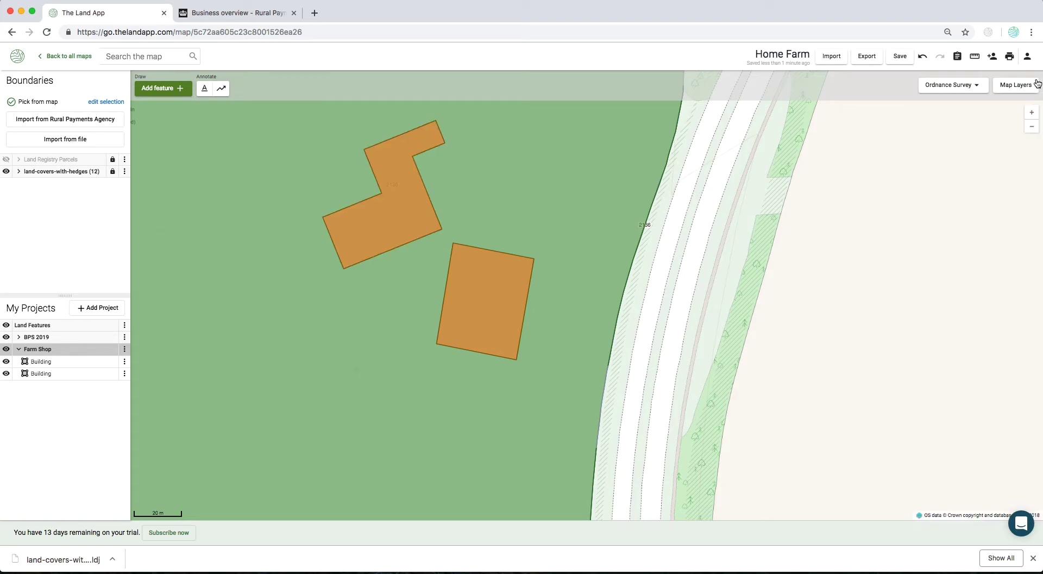
- Start a Parking feature at the north building's northeast corner and curve its northern edge about 108 m to the roadside field boundary
left_click(170, 92)
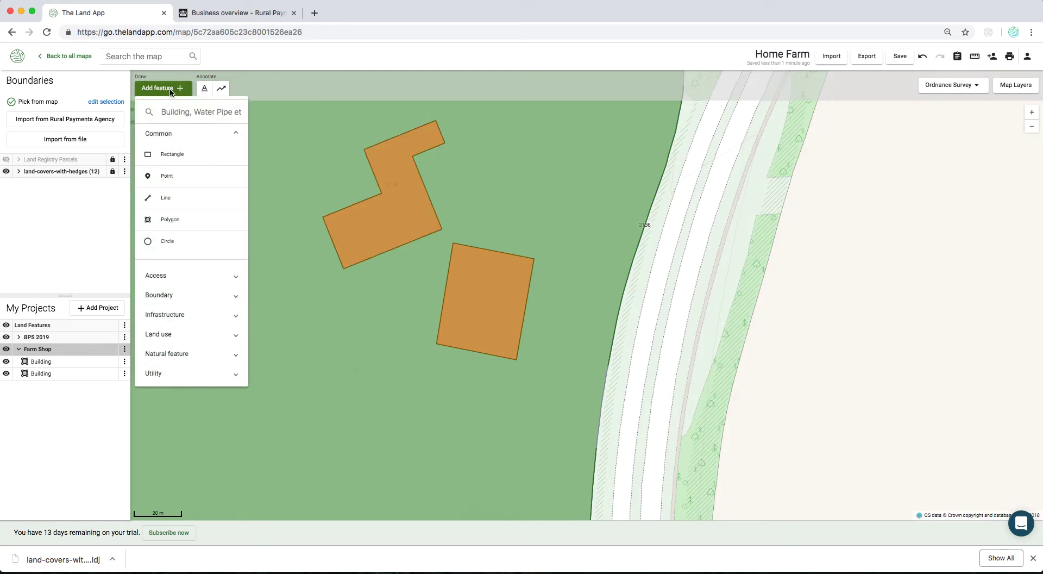
left_click(175, 114)
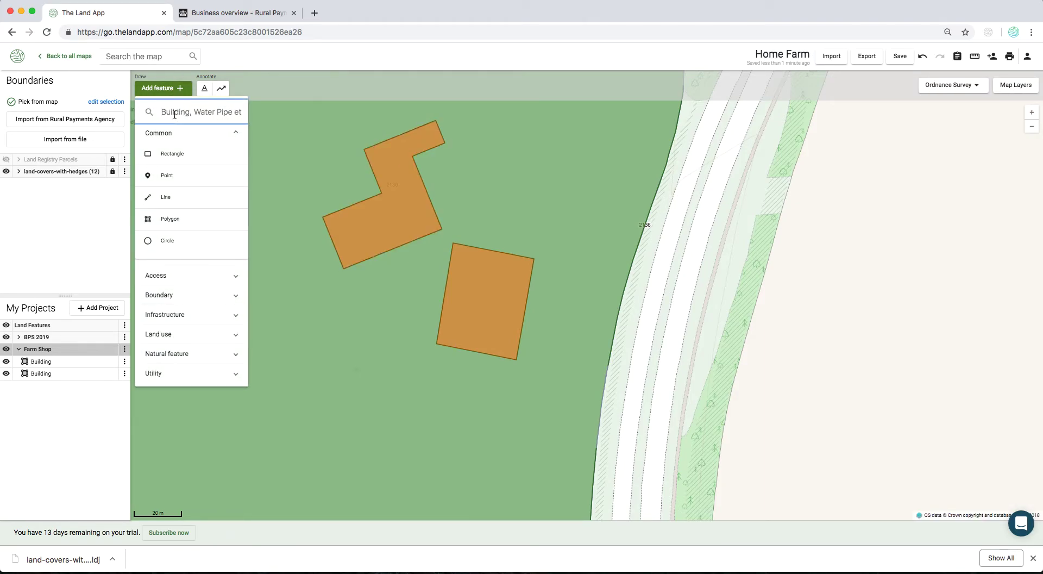
type("park")
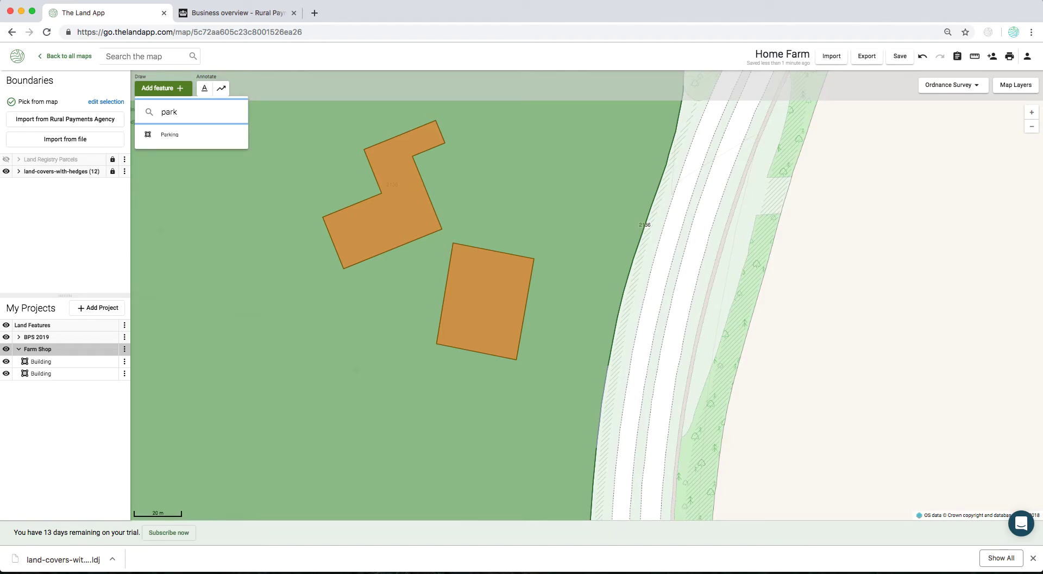
left_click(181, 135)
left_click(396, 145)
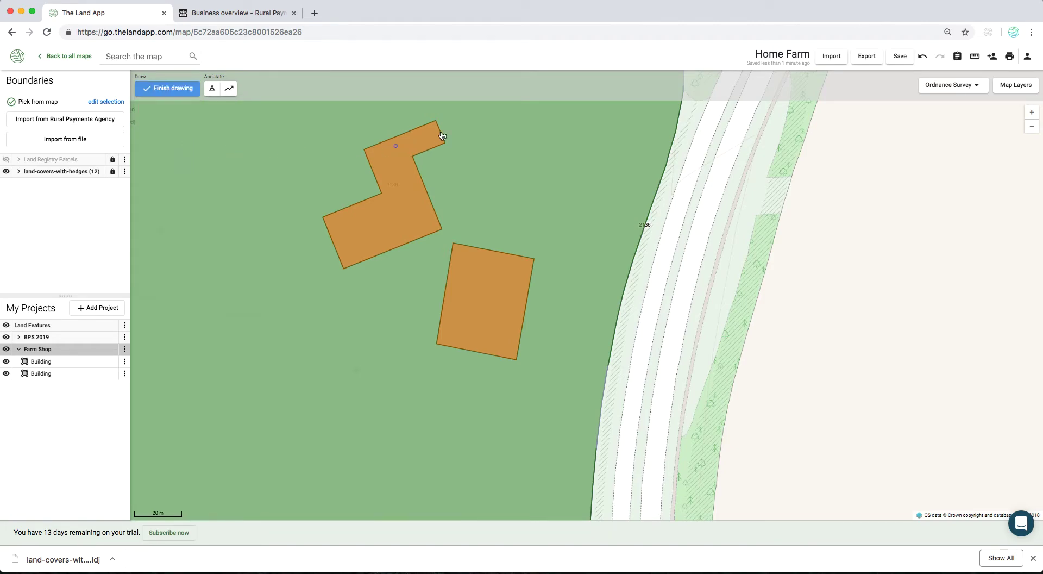
left_click(437, 120)
left_click(458, 111)
left_click(494, 111)
left_click(531, 124)
left_click(555, 142)
left_click(572, 173)
left_click(586, 181)
left_click(623, 191)
left_click(653, 201)
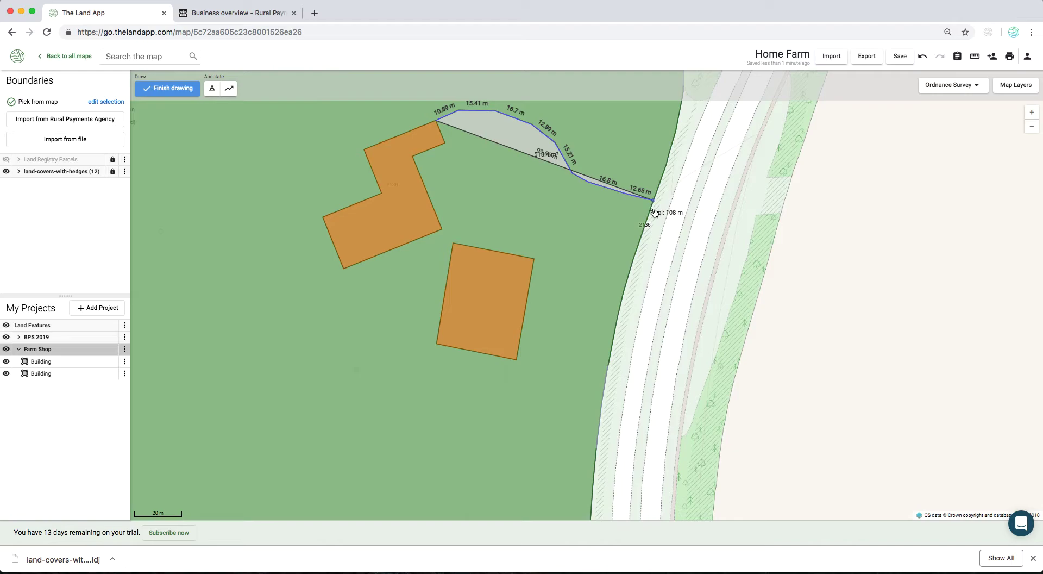
- Complete the Parking outline with a roadside entrance about 17 m wide, returning along the southern building and around the north building's inner corner
left_click(637, 239)
left_click(623, 236)
left_click(593, 225)
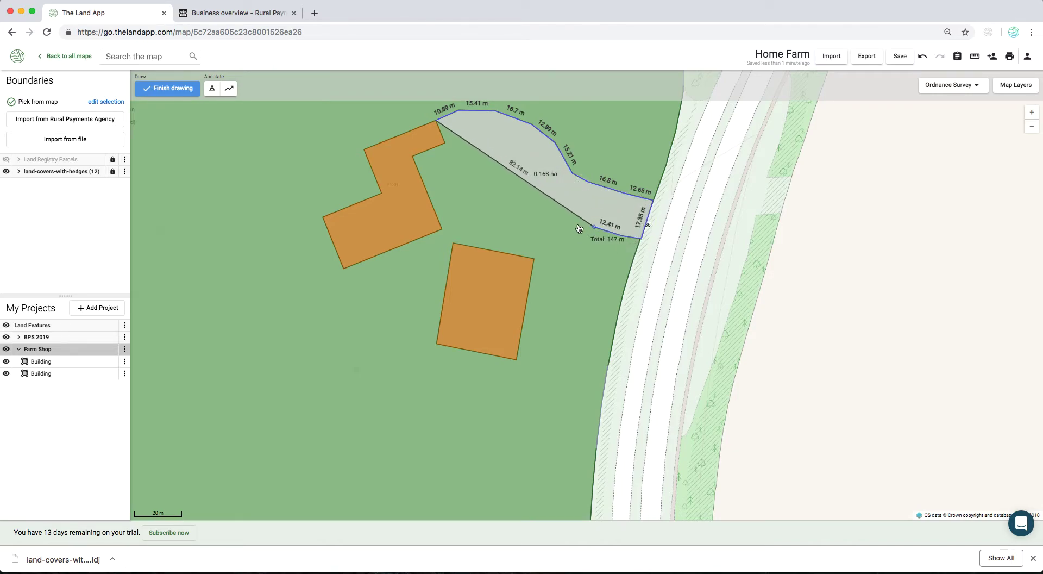
left_click(567, 224)
left_click(550, 238)
left_click(534, 259)
left_click(453, 244)
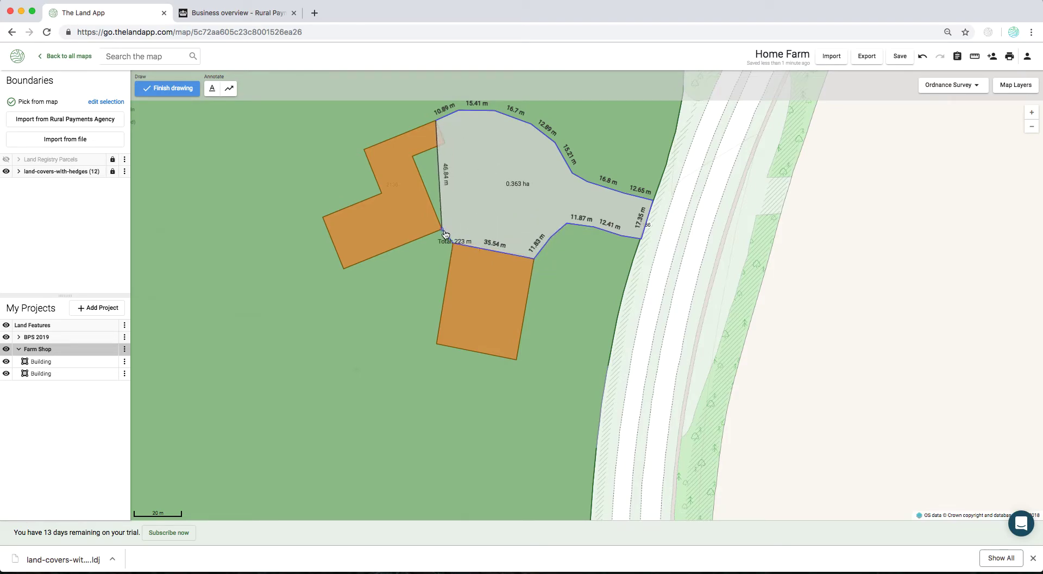
left_click(442, 231)
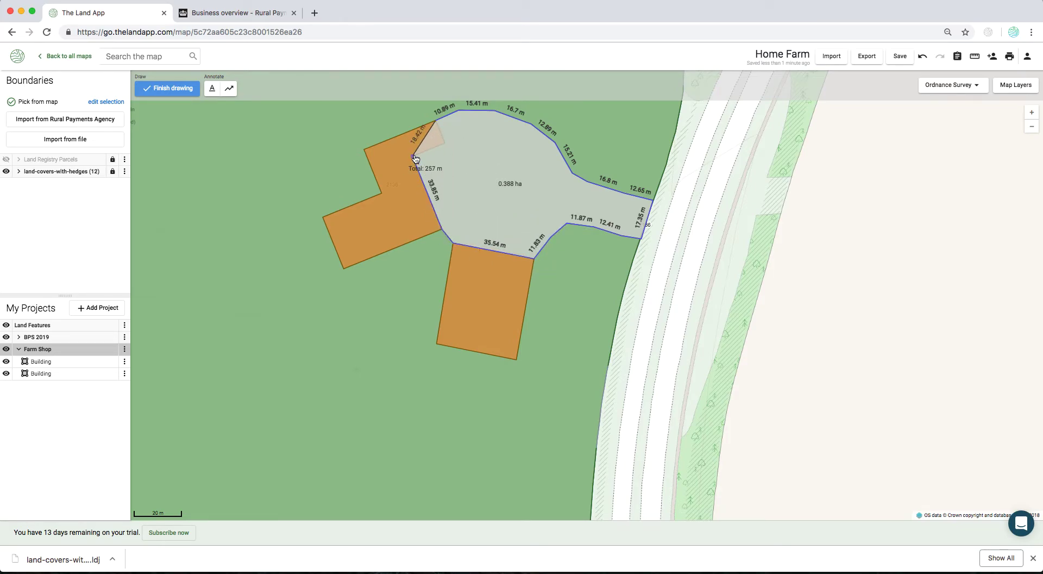
left_click(414, 157)
double_click(445, 145)
- Place nine Tree points inside the curved northern edge of the parking area and finish drawing
left_click(186, 92)
left_click(183, 90)
double_click(167, 111)
type("tra")
key("BackSpace")
type("ee")
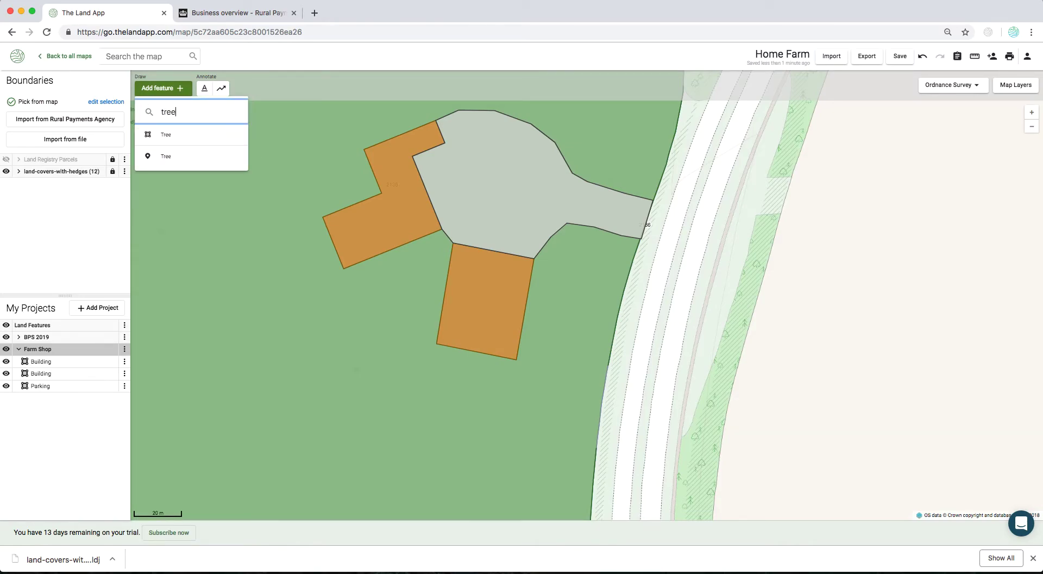
left_click(179, 158)
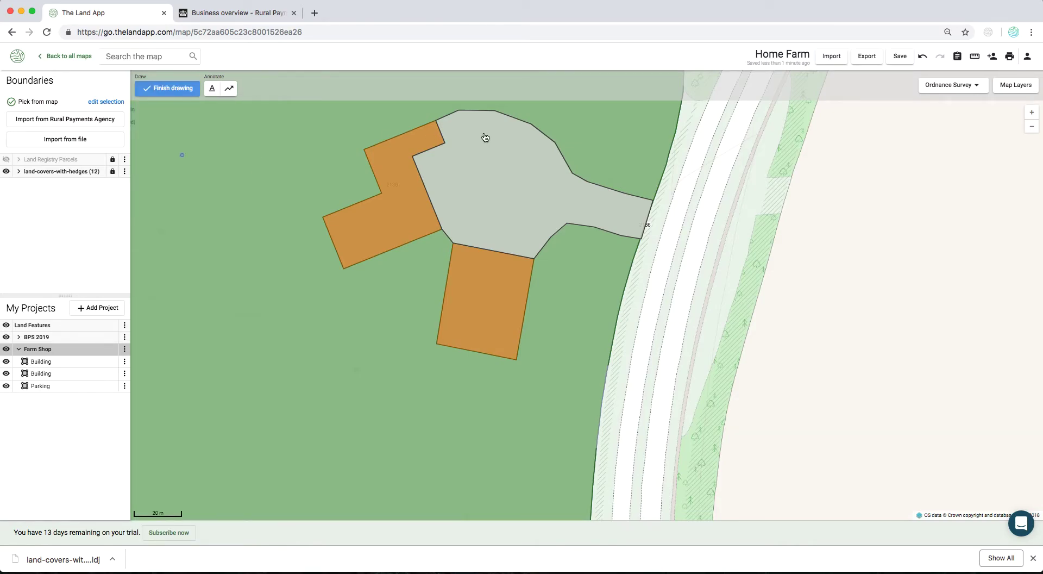
left_click_drag(461, 121, 431, 163)
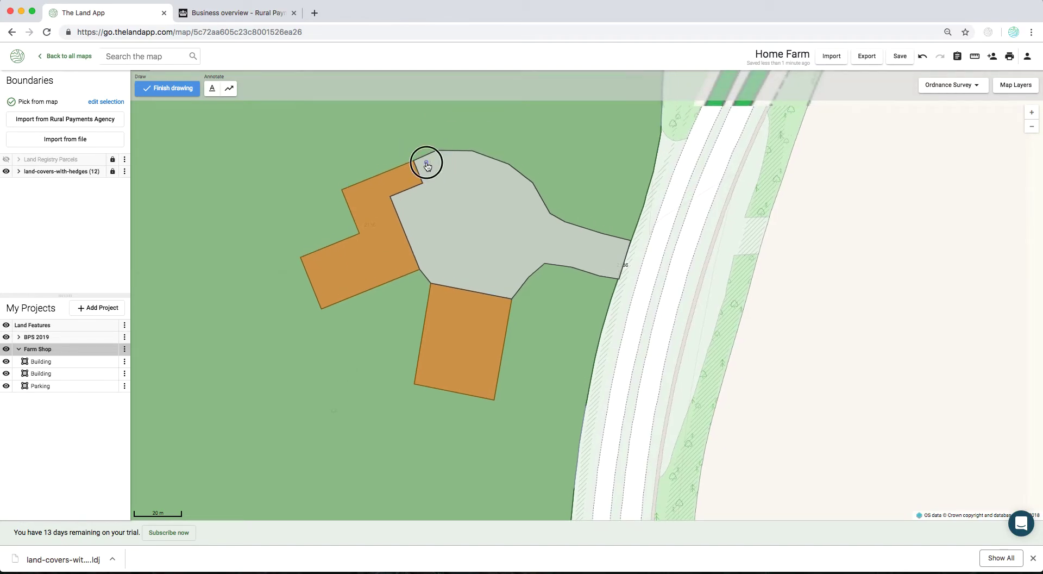
left_click(427, 162)
left_click(456, 157)
left_click(476, 158)
left_click(495, 166)
left_click(511, 173)
left_click(526, 177)
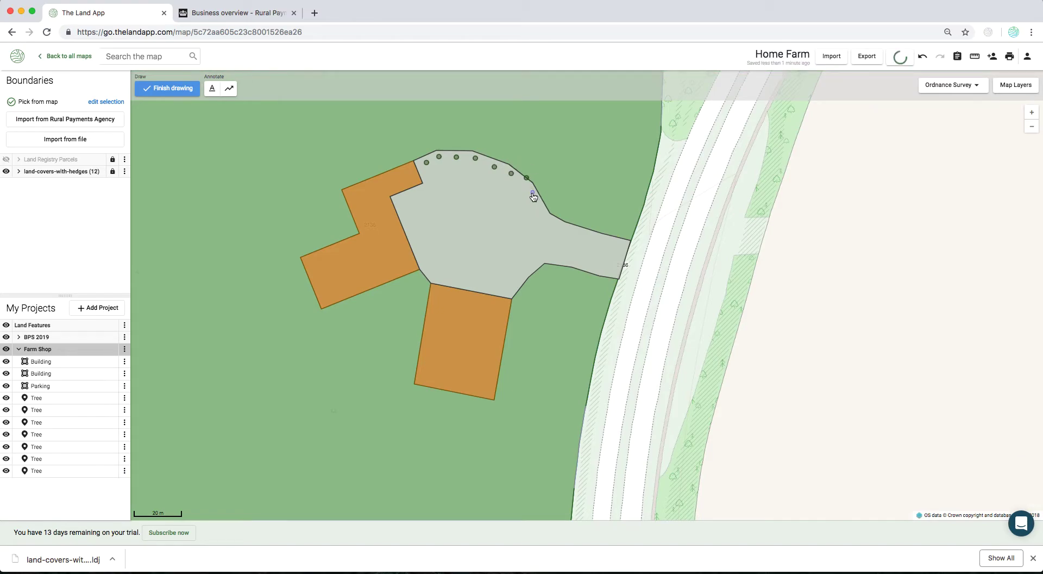
left_click(540, 209)
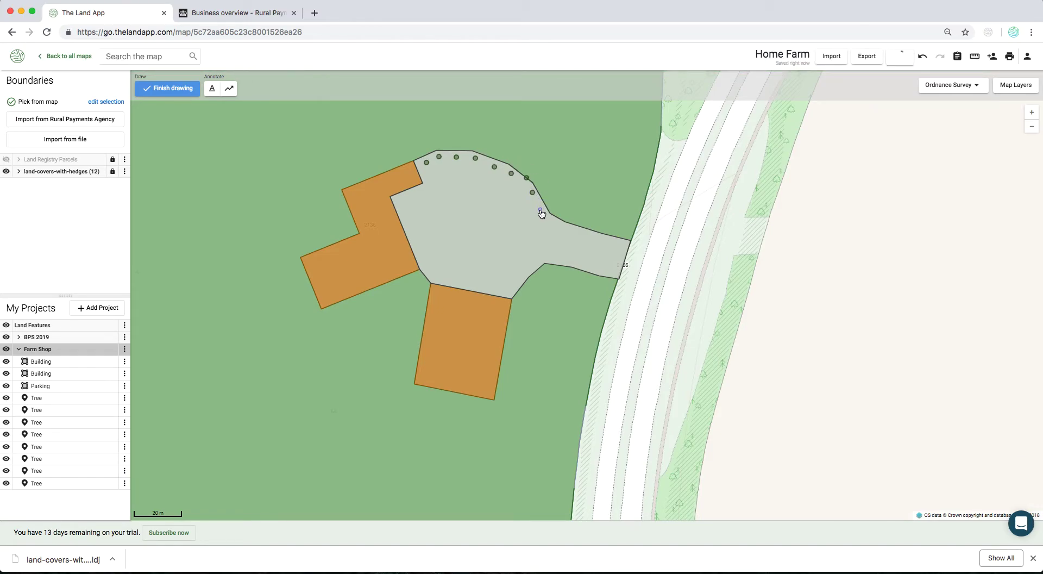
left_click(174, 91)
- Move the seventh tree from the building inward so it lines up with its neighbours, and close its details
left_click(526, 178)
left_click(524, 182)
left_click_drag(525, 185, 520, 188)
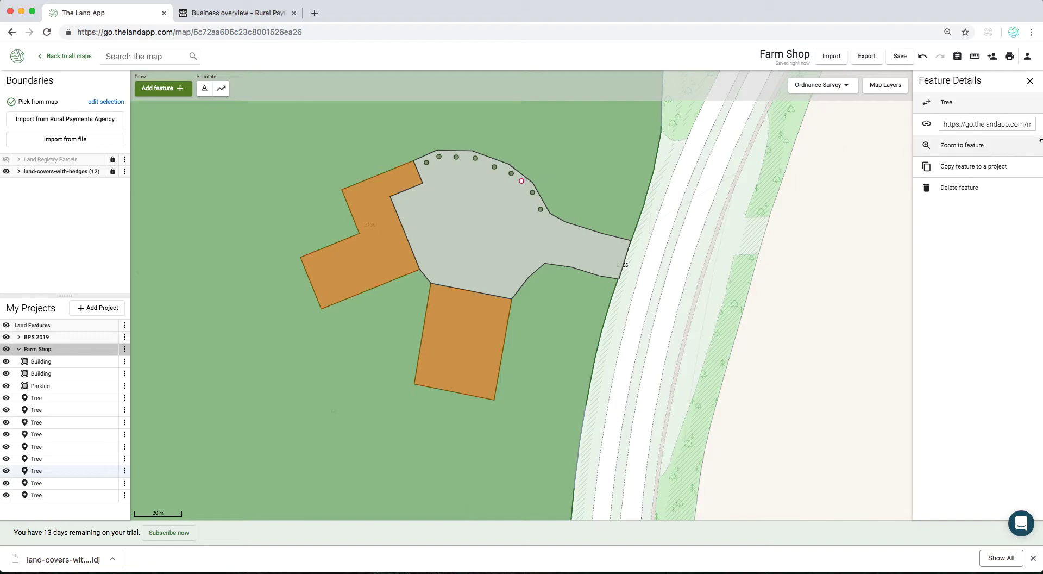
left_click(1029, 81)
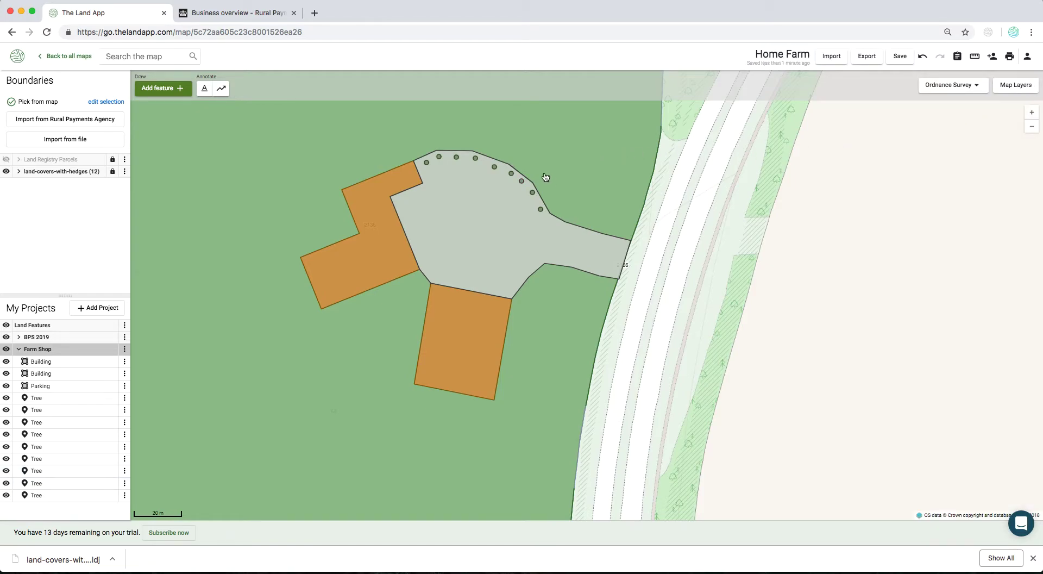
- Collapse the Farm Shop project, toggle the visibility of the Farm Shop and BPS 2019 projects off and on, and view the whole farm
left_click_drag(458, 349, 457, 330)
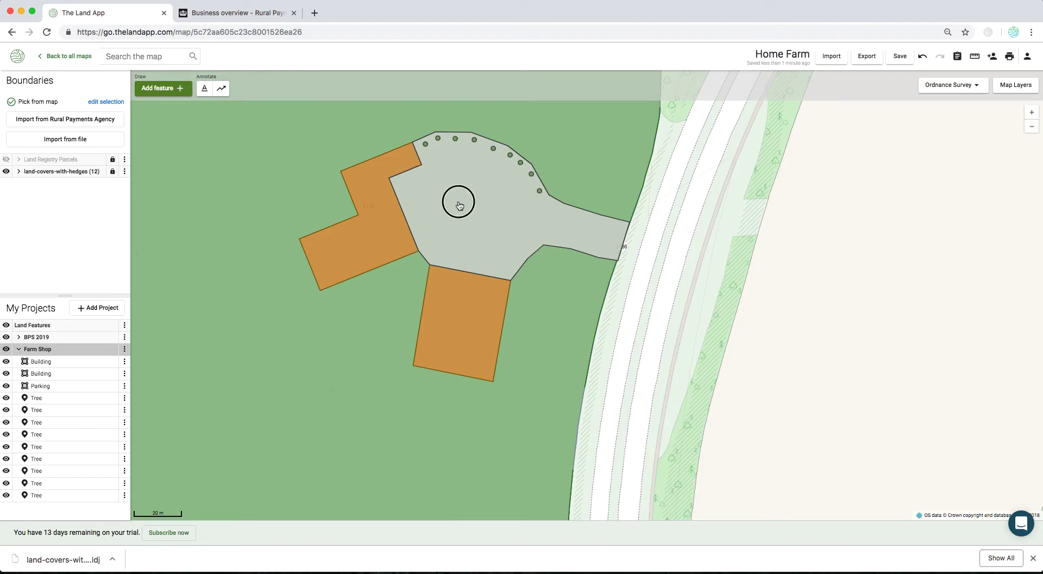
scroll(453, 210, "down", 5)
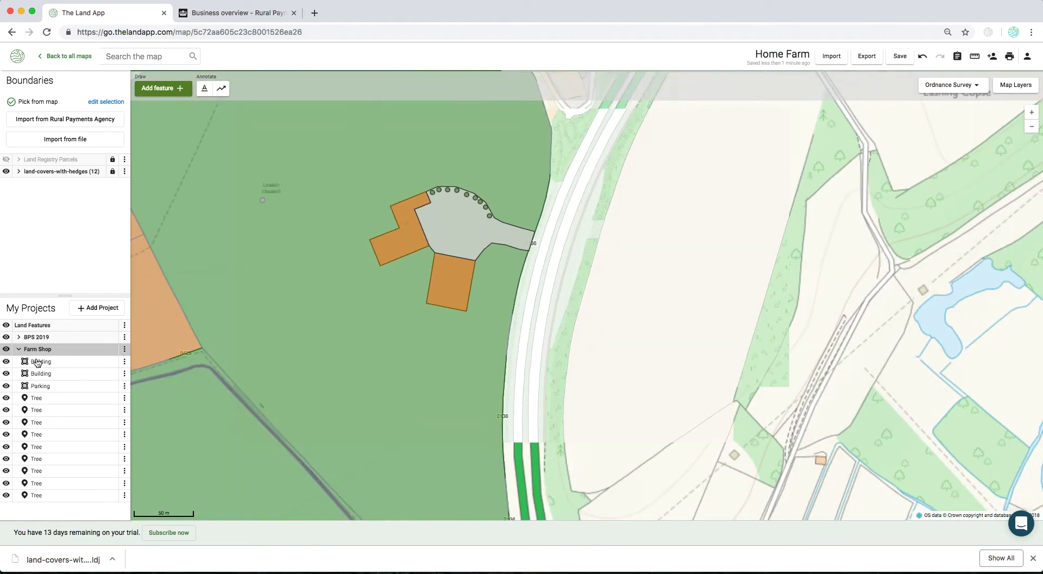
left_click(18, 349)
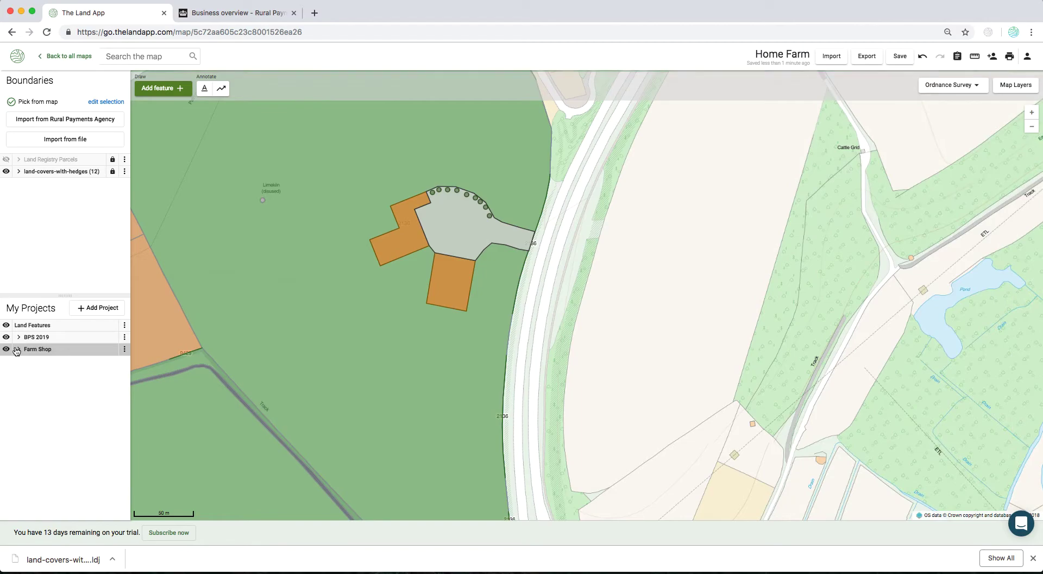
left_click(7, 351)
left_click(8, 351)
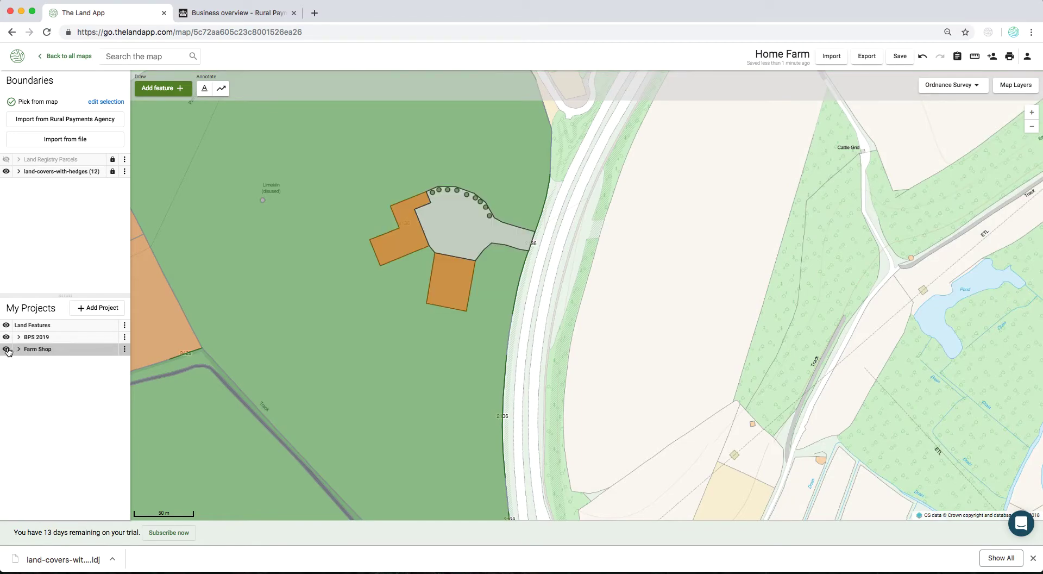
left_click(6, 338)
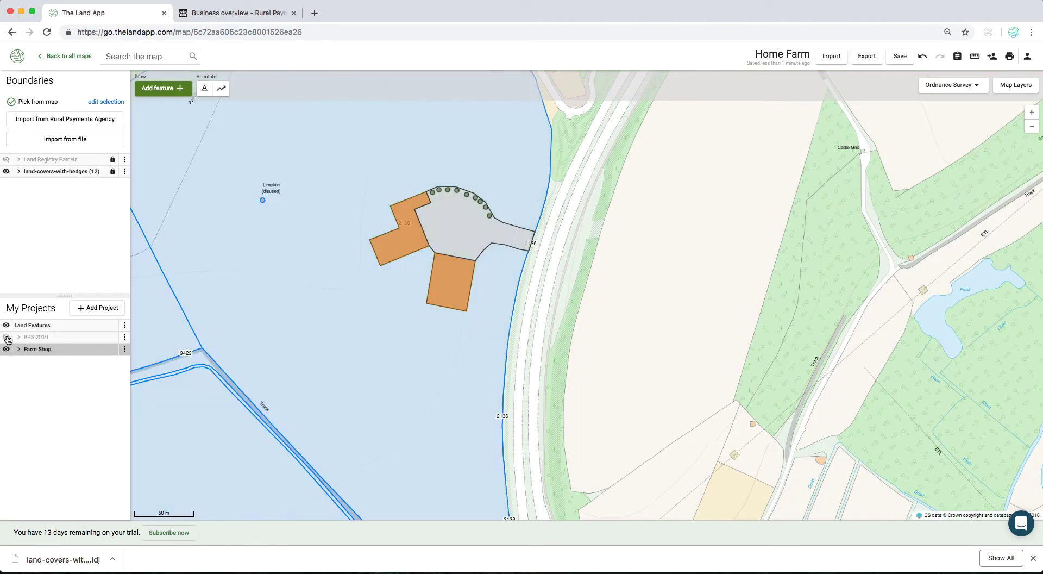
left_click(6, 337)
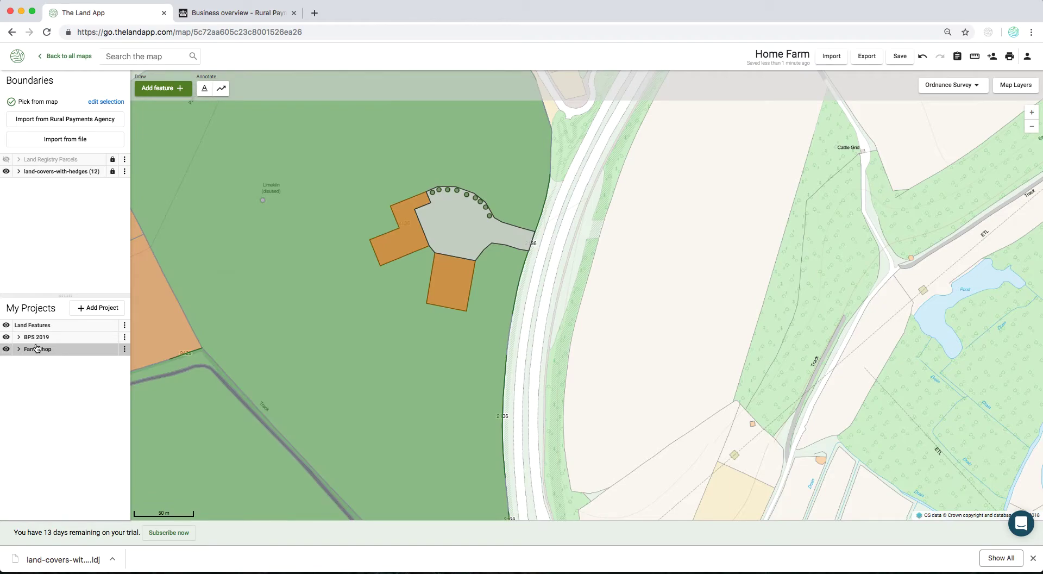
scroll(351, 340, "down", 3)
left_click_drag(334, 335, 416, 334)
scroll(372, 142, "down", 3)
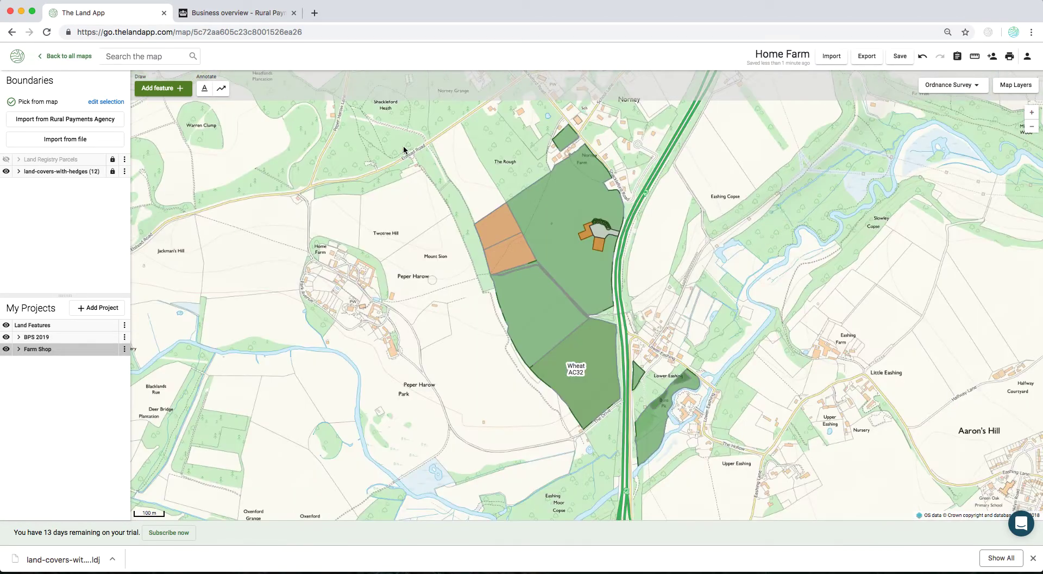
left_click_drag(698, 285, 693, 286)
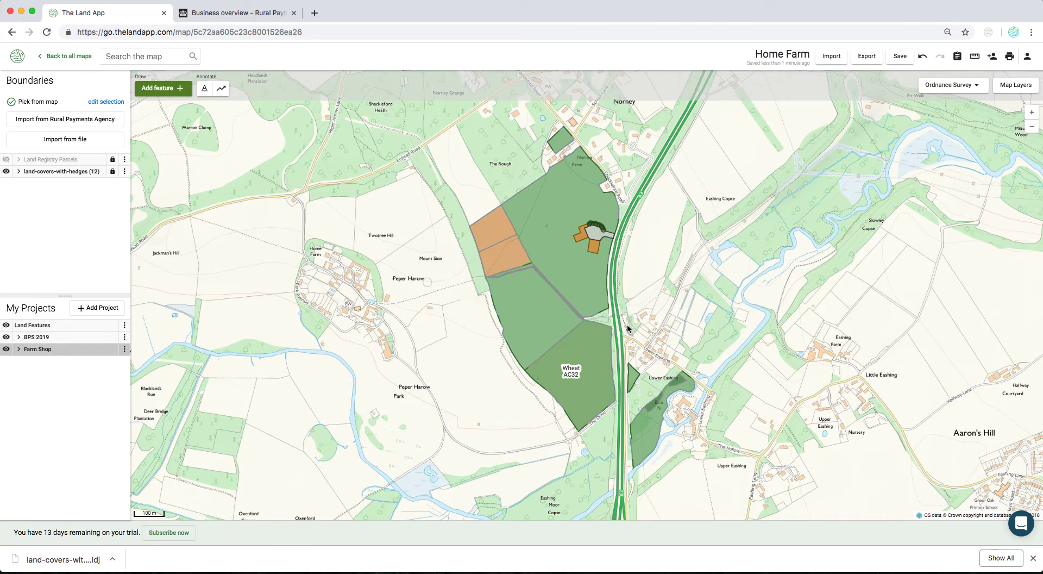
- Show the Land Registry Parcels layer over the wooded strip beside the A3 footbridge
scroll(627, 329, "up", 3)
scroll(601, 327, "up", 3)
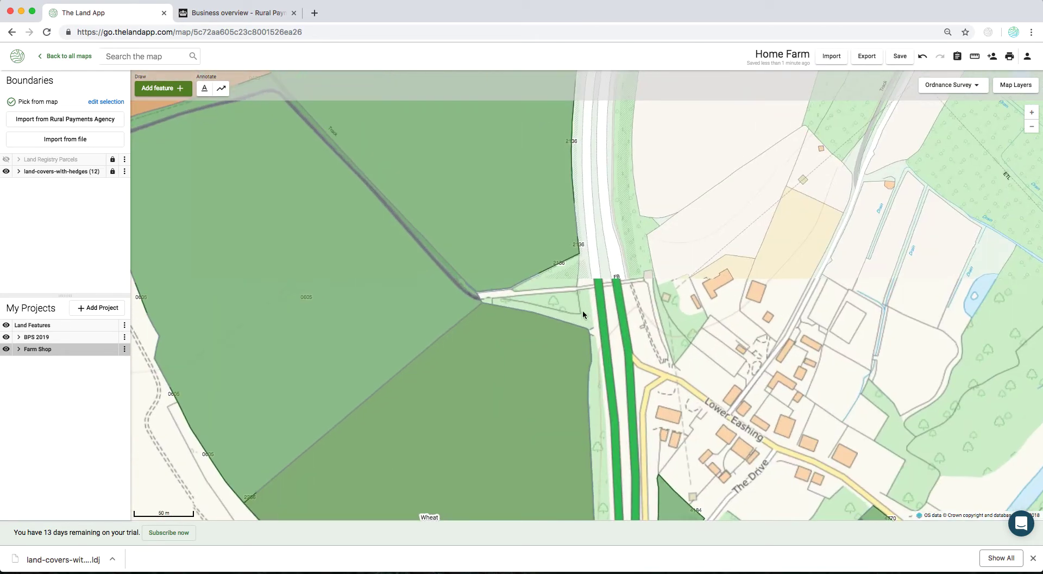
scroll(568, 296, "up", 3)
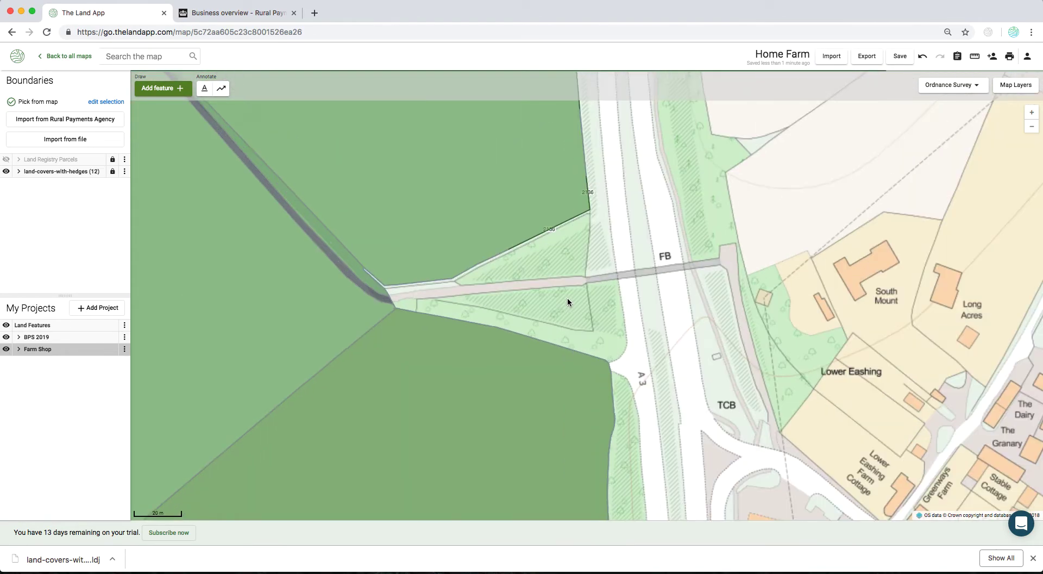
scroll(567, 298, "up", 2)
left_click_drag(536, 297, 658, 240)
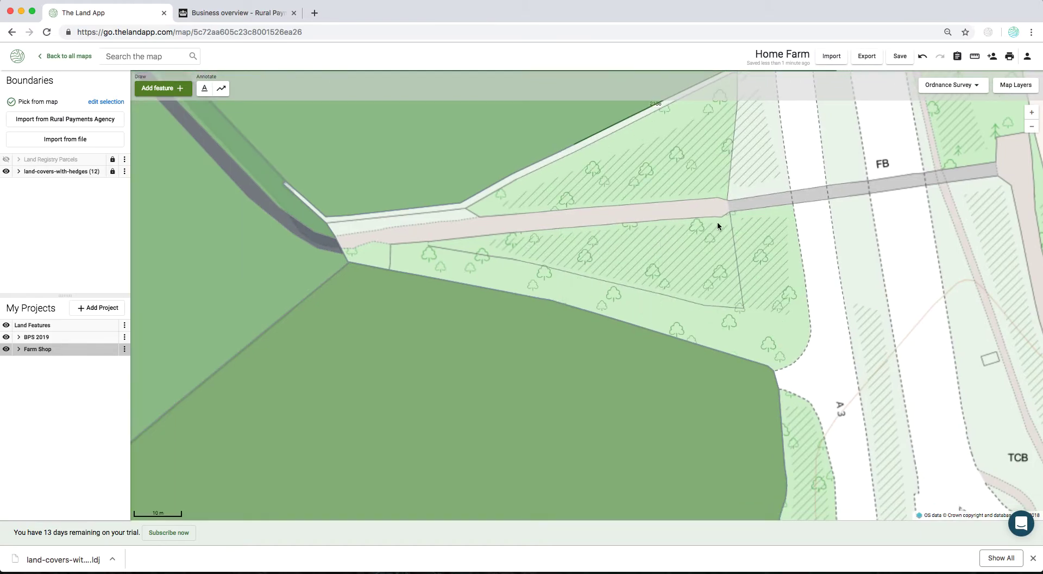
left_click(1011, 84)
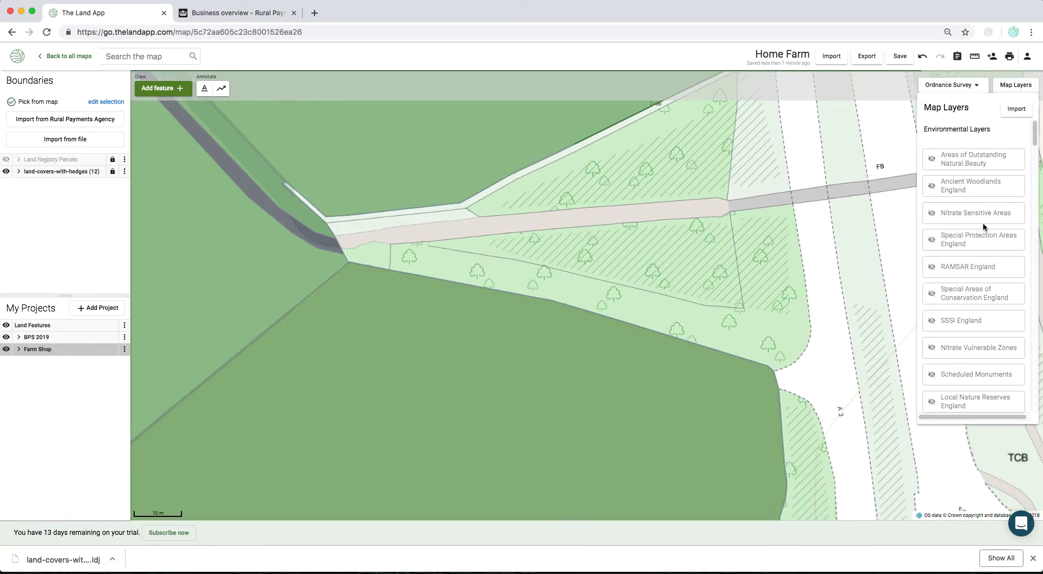
scroll(979, 334, "down", 7)
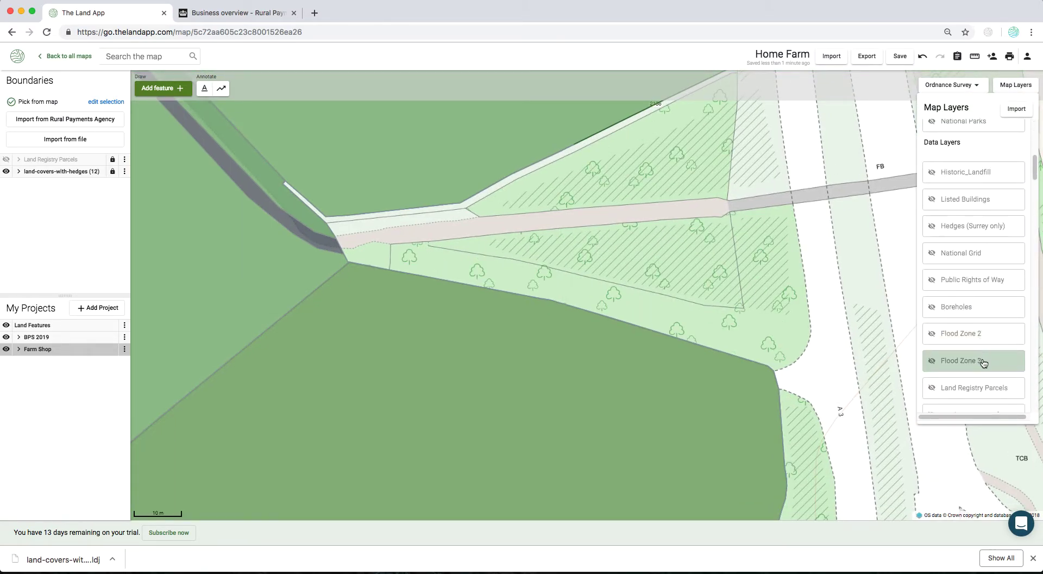
scroll(982, 348, "down", 2)
left_click(977, 290)
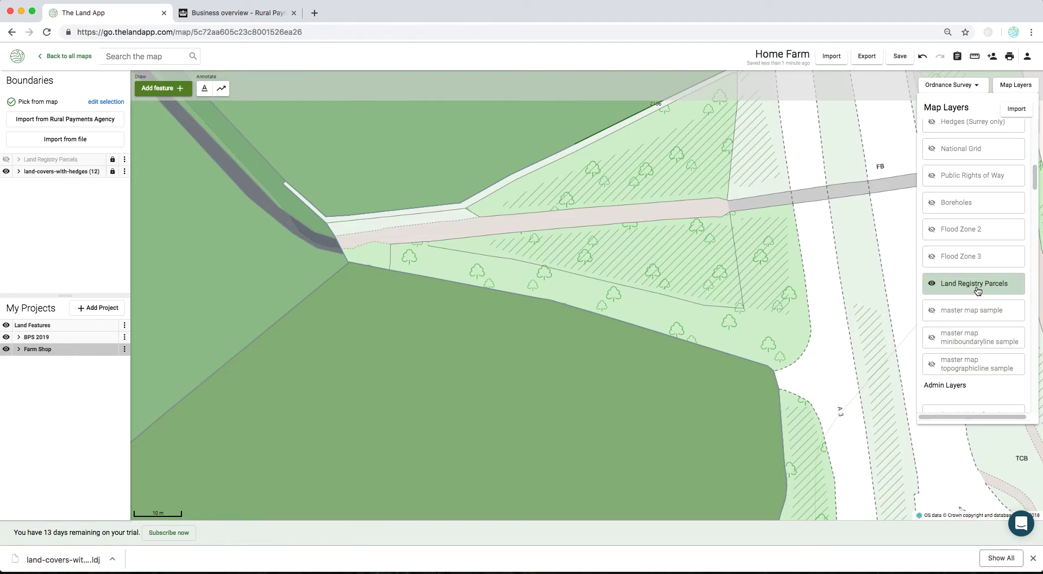
left_click(719, 270)
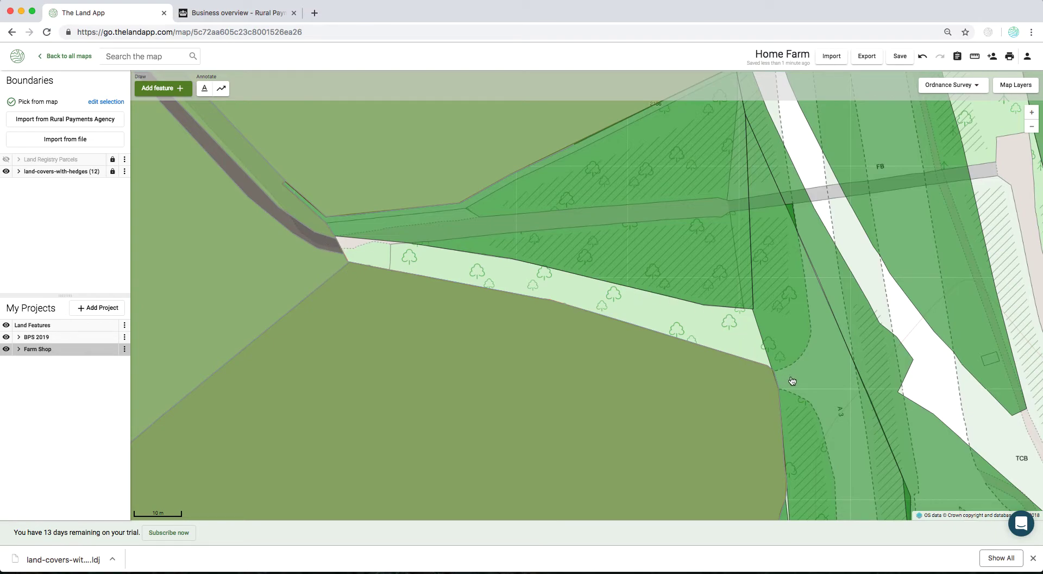
- Create a custom project and rename it FR1
left_click(88, 308)
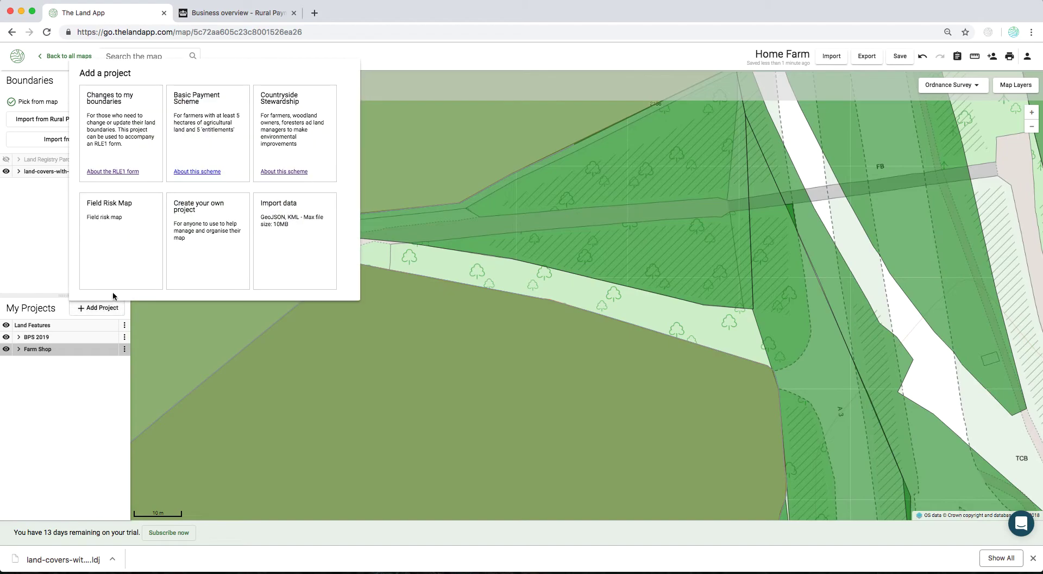
left_click(204, 227)
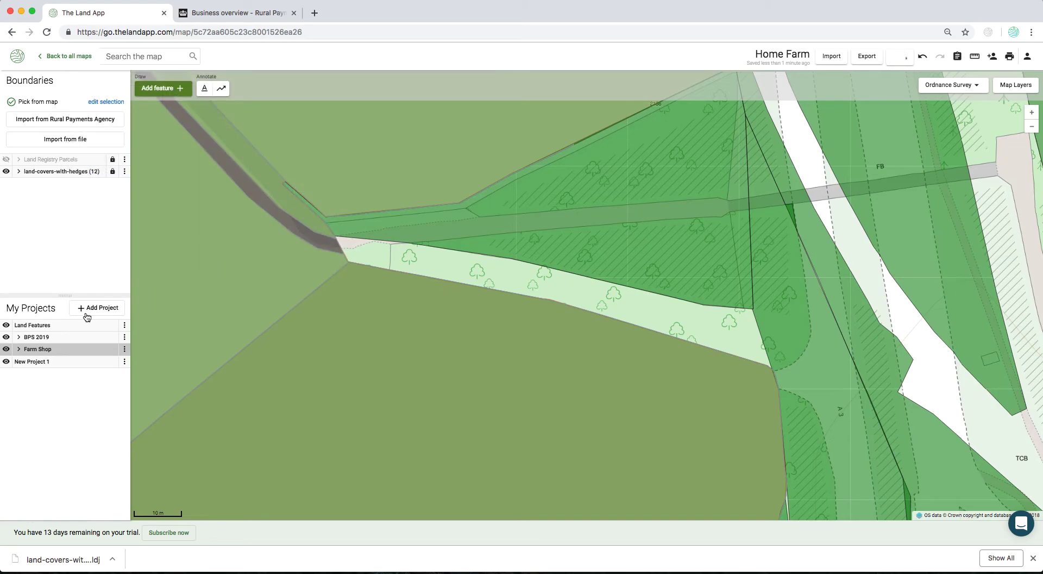
left_click(124, 361)
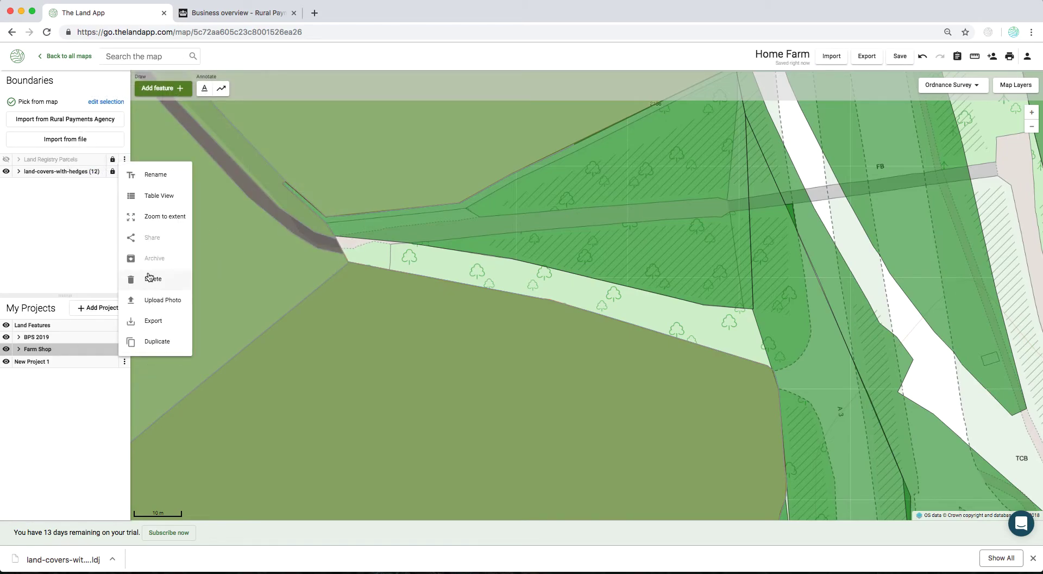
left_click(171, 172)
key("super+a")
key("BackSpace")
type("FR")
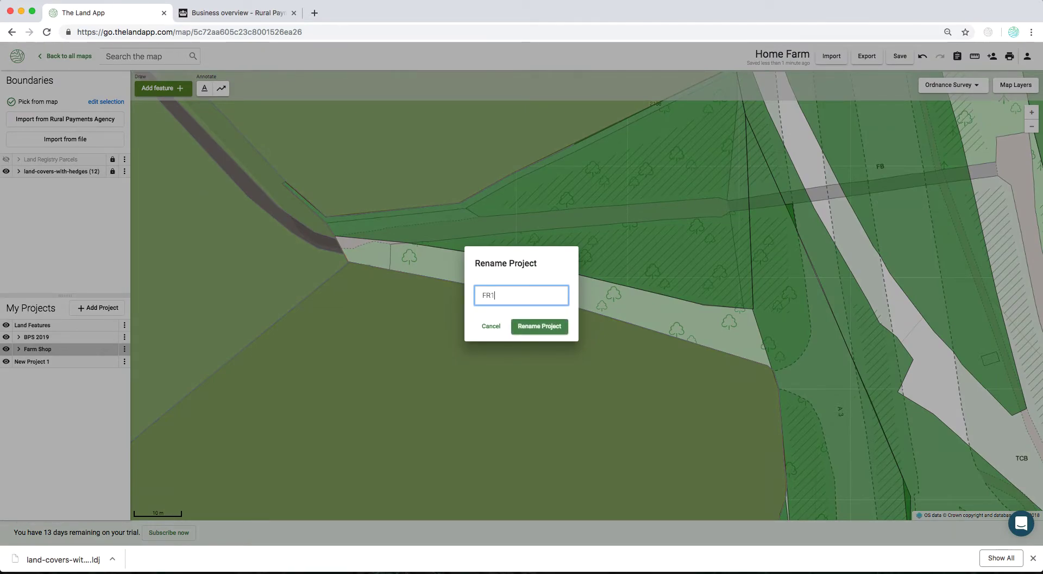
left_click(527, 326)
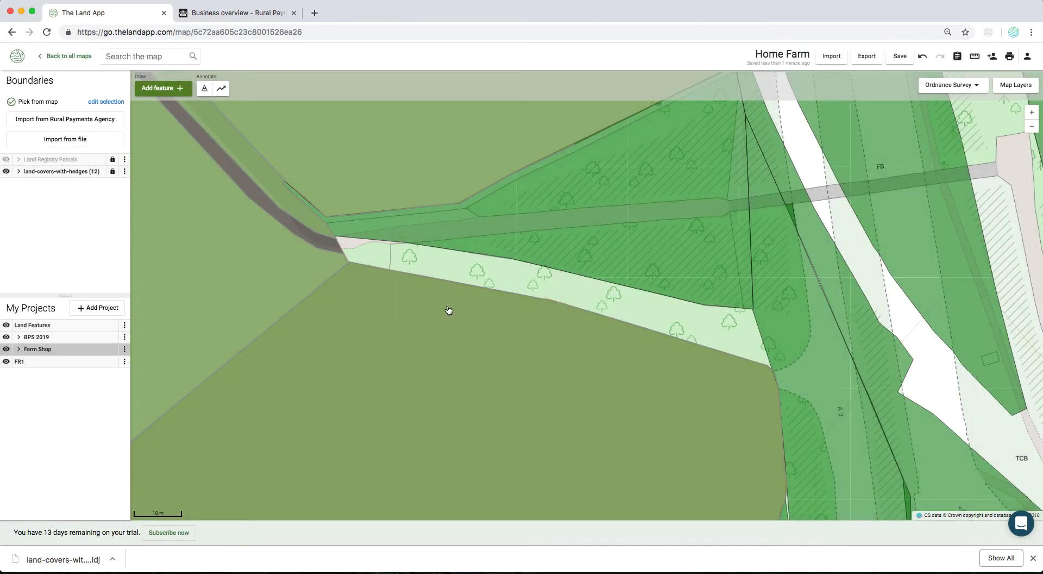
- Show the Land Registry Parcels boundaries and hide land-covers-with-hedges, BPS 2019, Farm Shop and Land Features
left_click(6, 159)
left_click(6, 171)
left_click(6, 336)
left_click(7, 348)
left_click(6, 325)
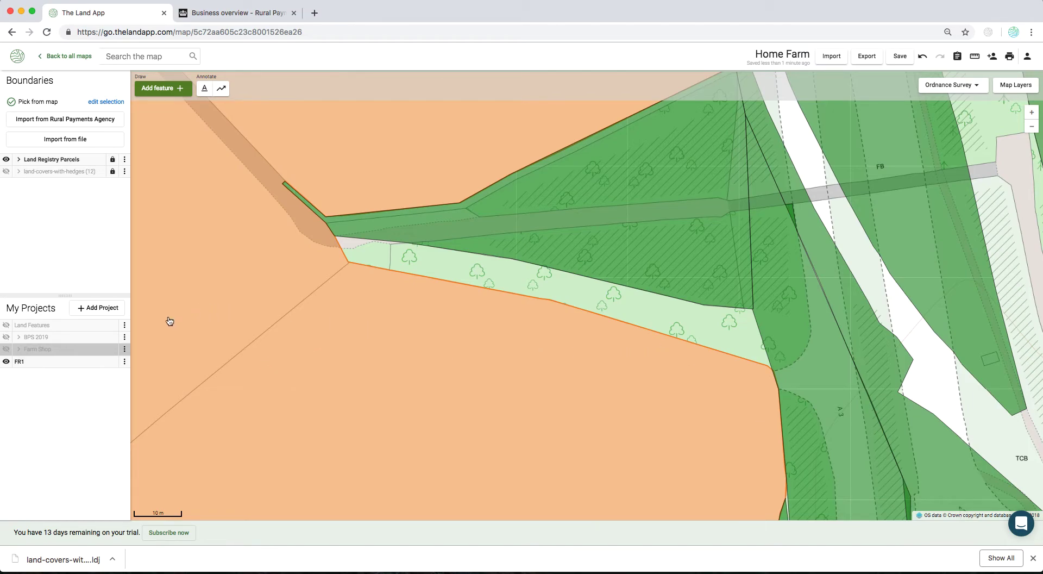
- Copy the three Land Registry parcels surrounding the light-green wooded strip into the FR1 project and close their details
left_click(541, 330)
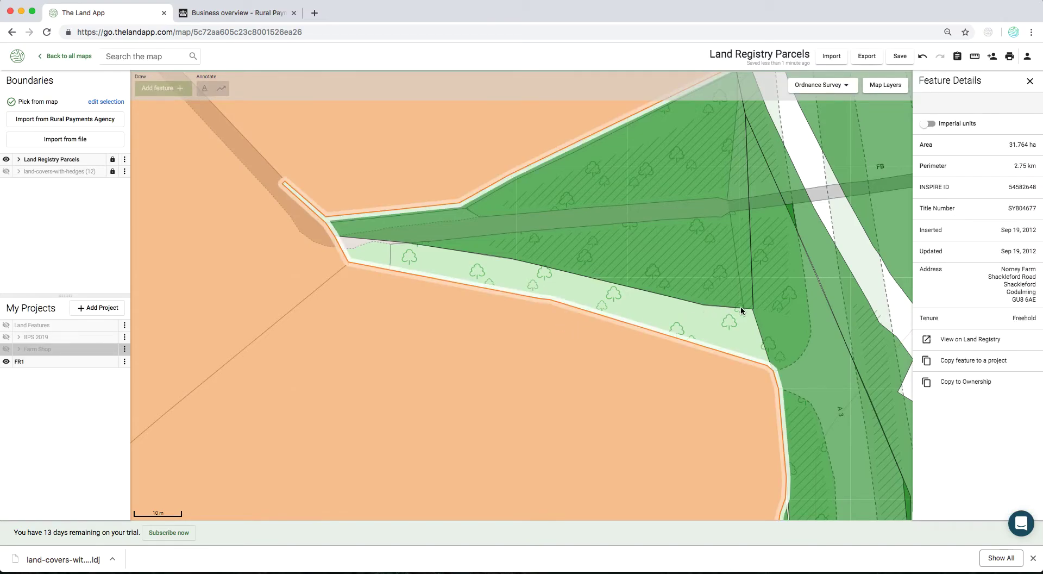
left_click(797, 320, "shift")
left_click(675, 283, "shift")
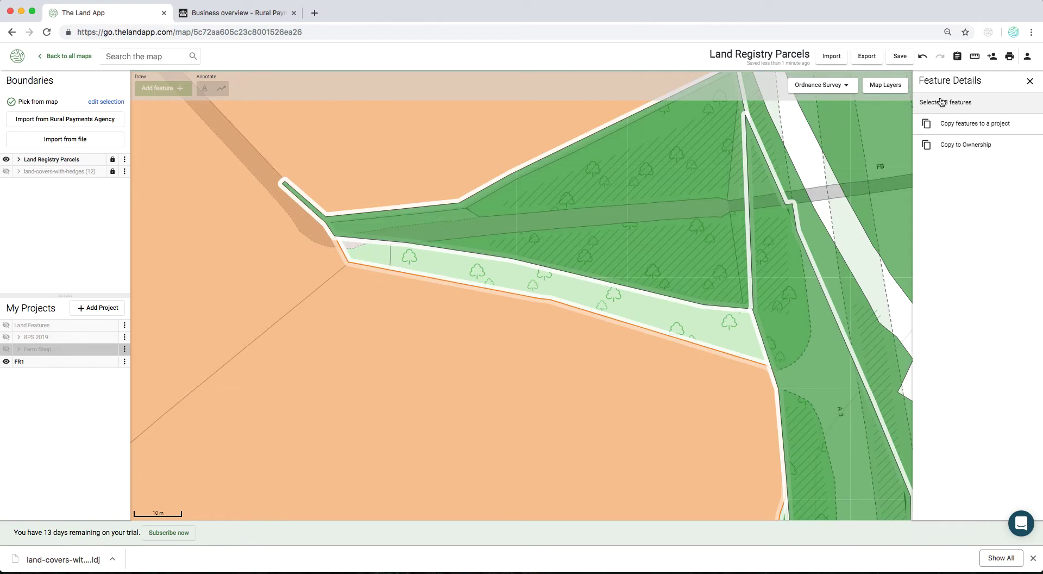
left_click(947, 127)
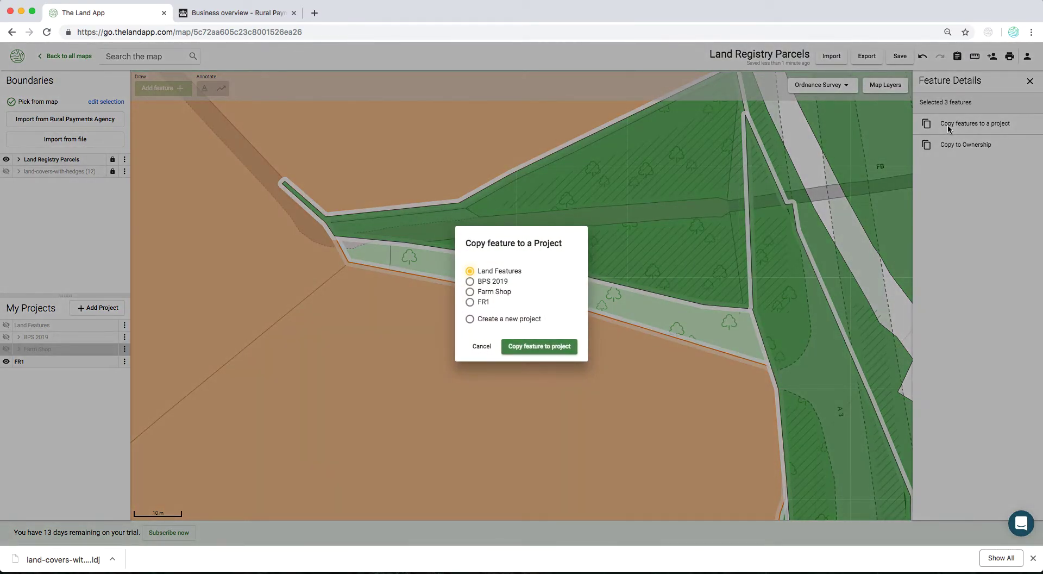
left_click(480, 306)
left_click(518, 346)
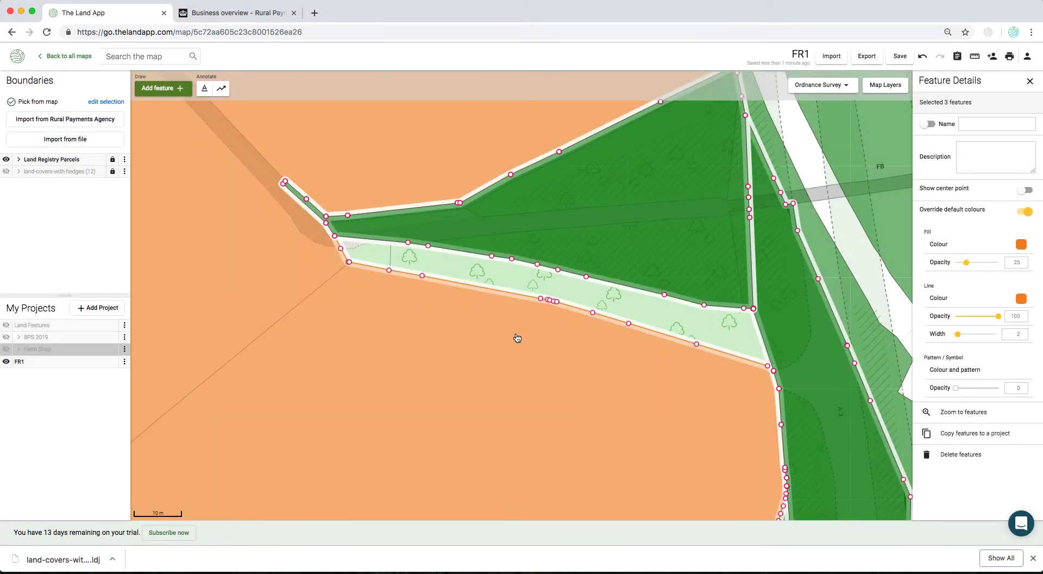
left_click(511, 277)
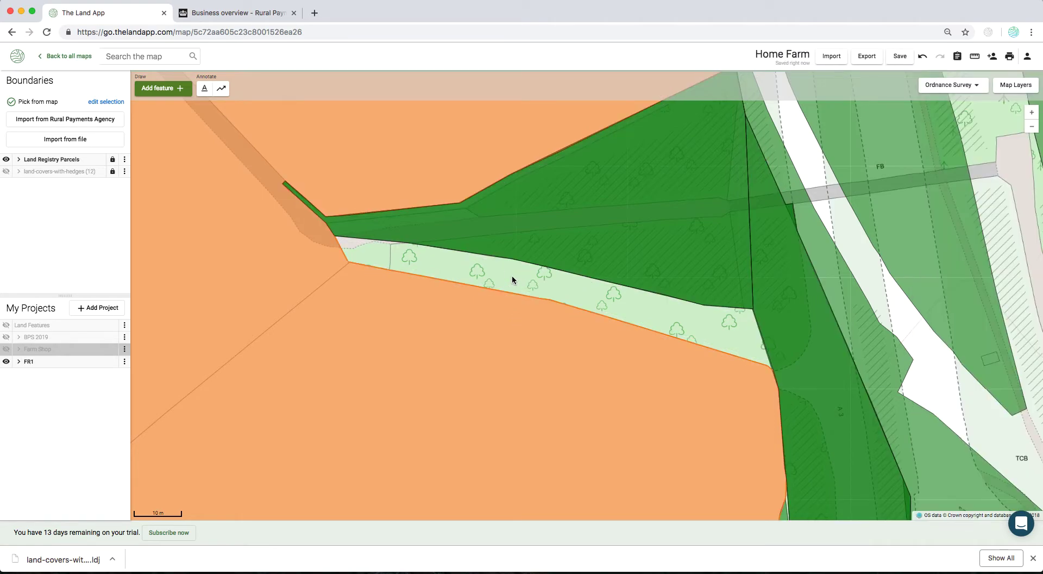
- Examine the details of the copied parcels beside the wooded strip in the FR1 project
left_click(359, 330)
left_click(782, 321)
left_click(797, 328)
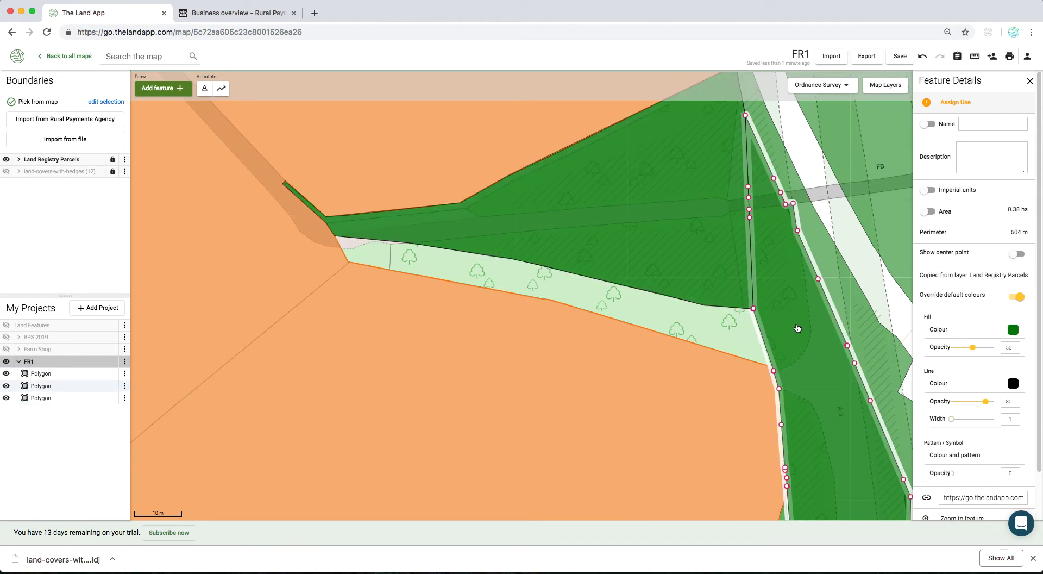
left_click(660, 321)
- Hide the Land Registry Parcels both as a background map layer and as a boundary layer
left_click(1016, 86)
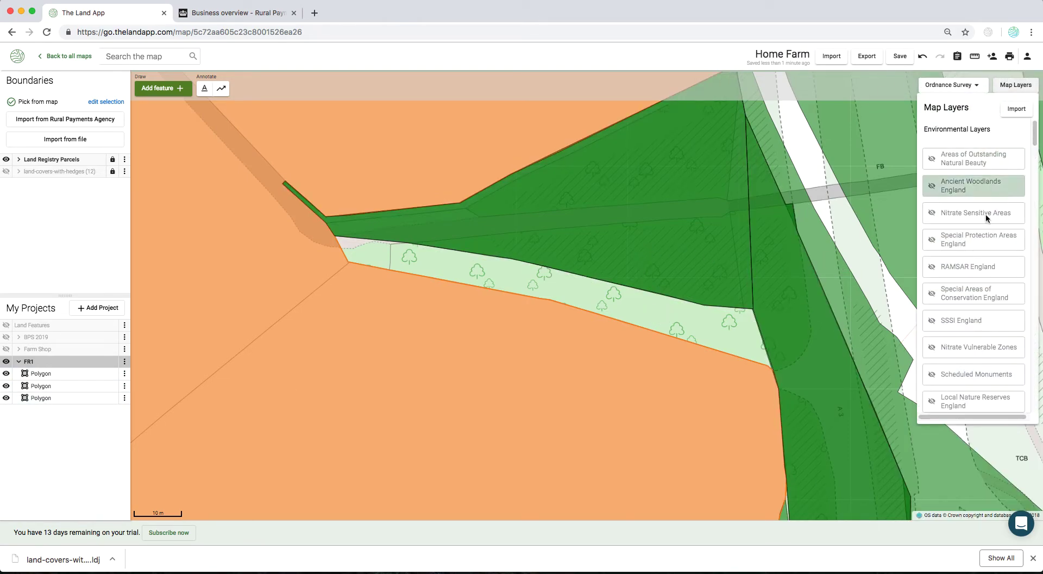
scroll(976, 291, "down", 8)
scroll(982, 313, "down", 5)
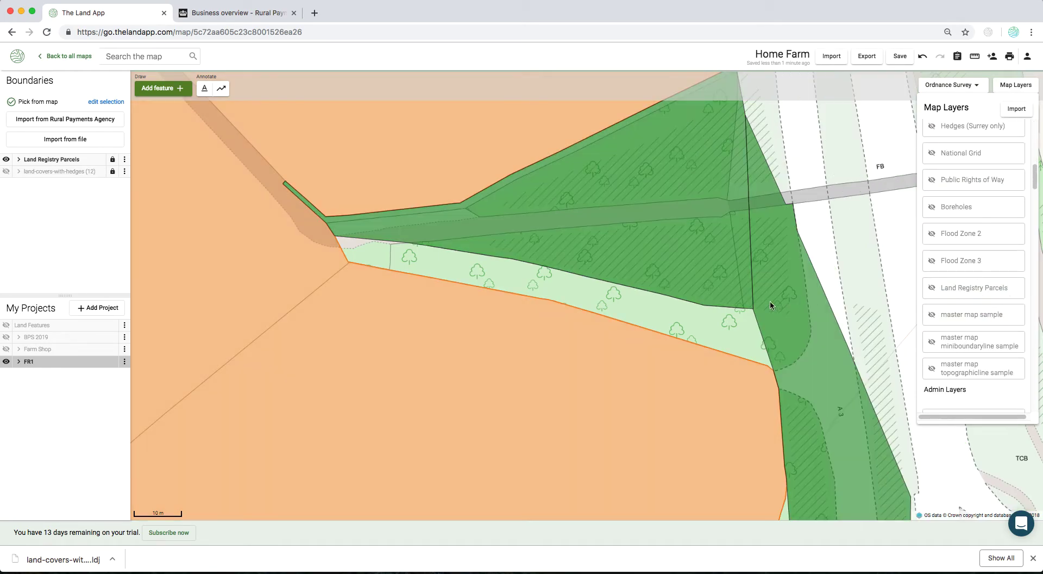
left_click(691, 327)
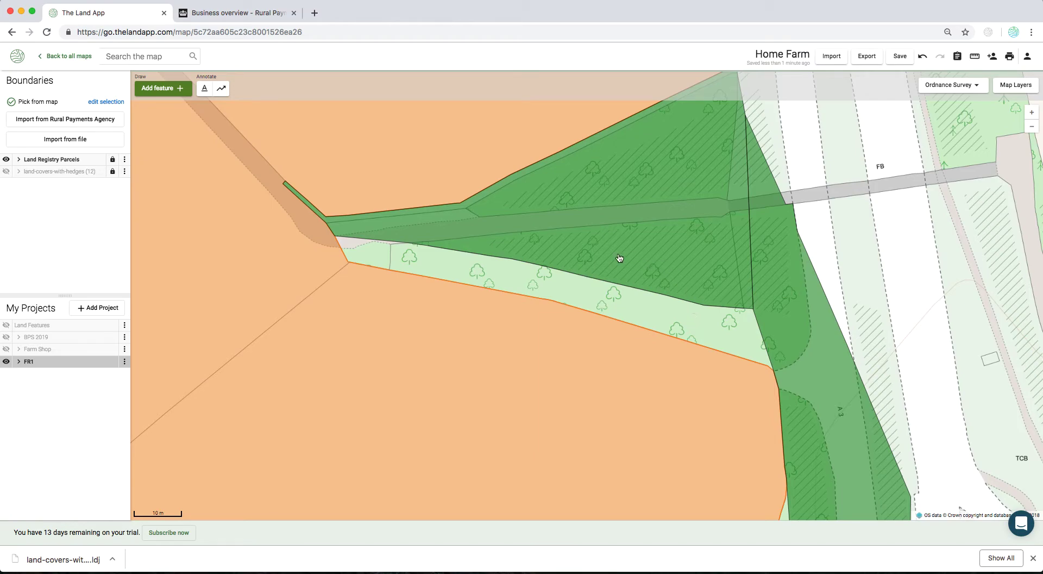
left_click(6, 159)
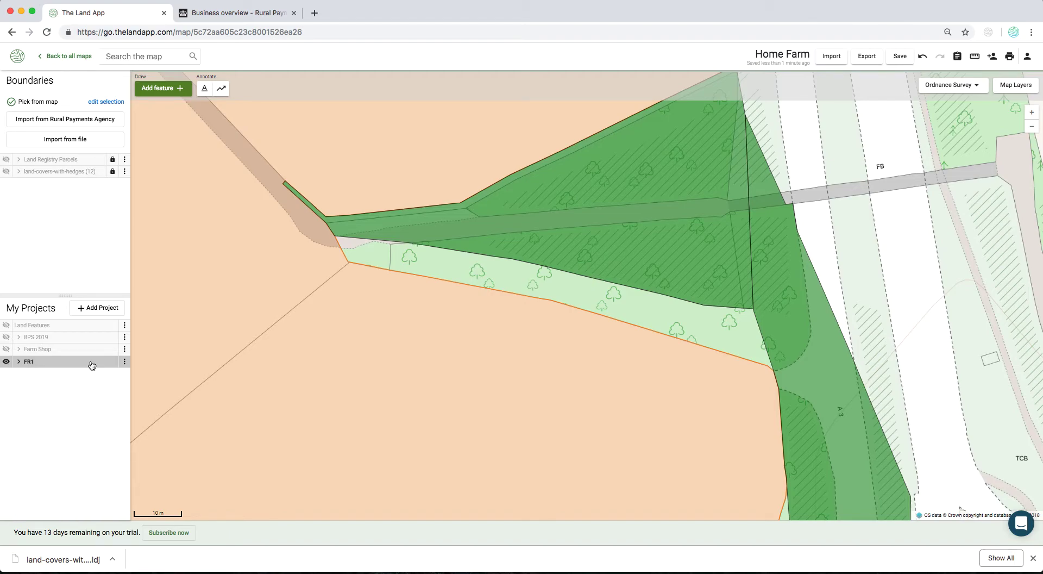
- Expand the FR1 project's features and open the choice of features to draw
left_click_drag(537, 271, 525, 261)
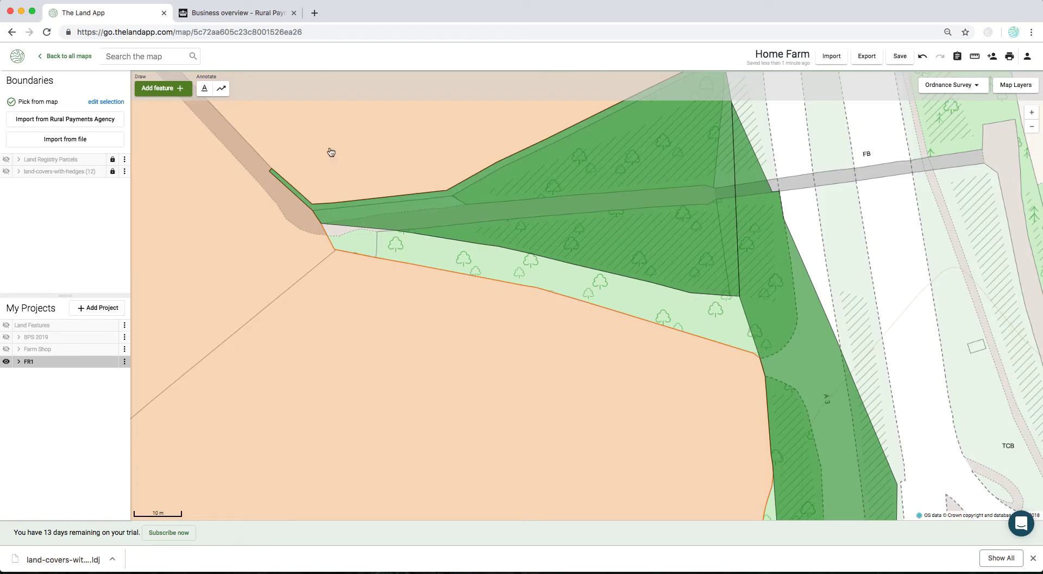
left_click(31, 366)
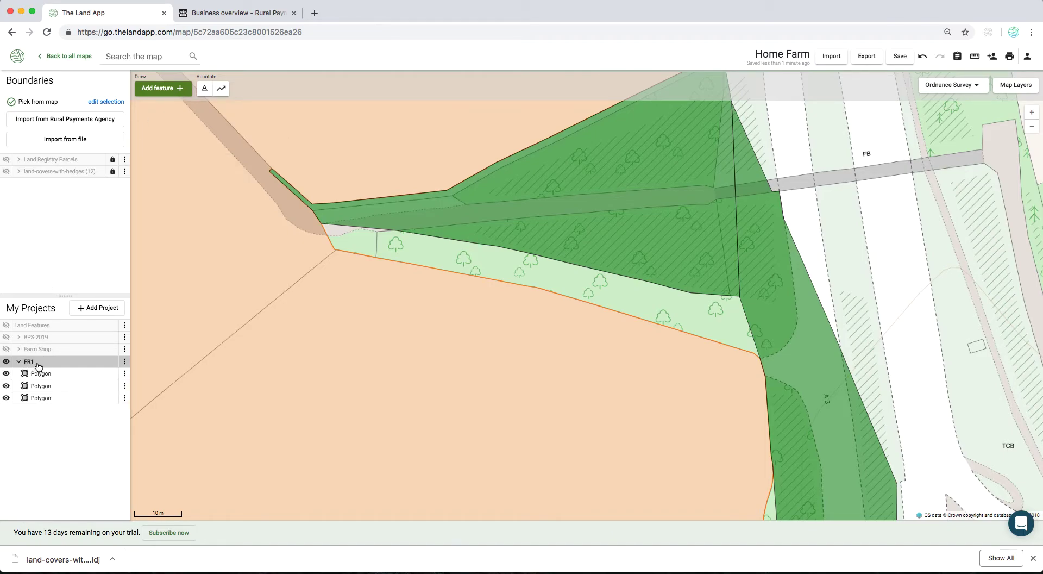
left_click(181, 88)
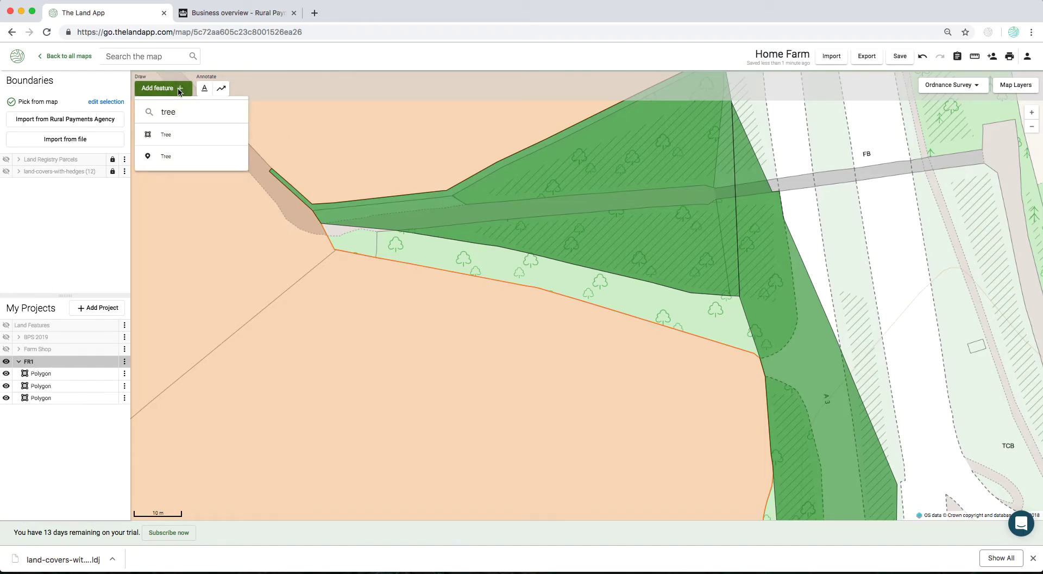
double_click(162, 112)
type("owner")
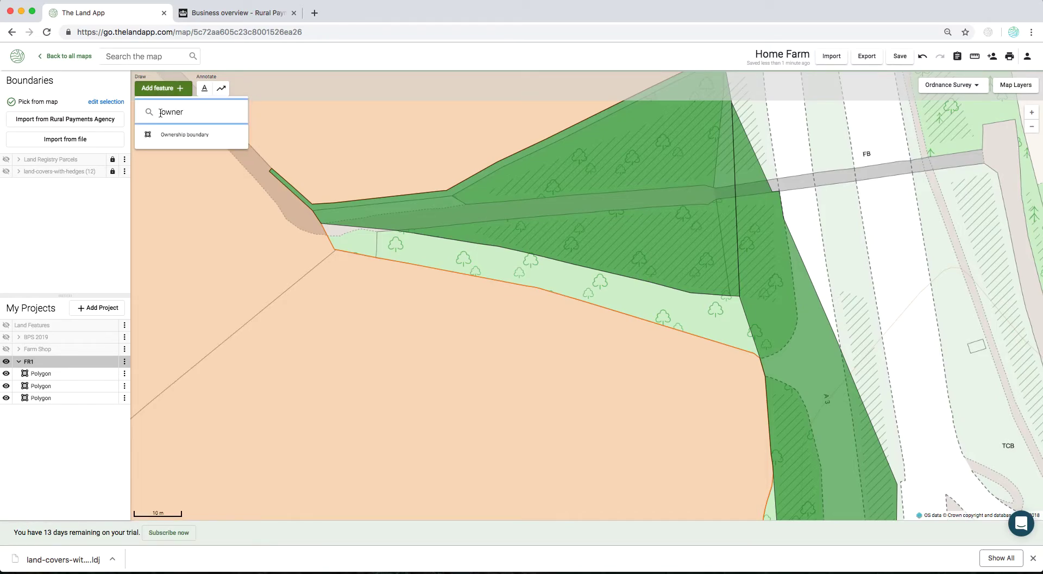
key("BackSpace")
key("BackSpace")
key("BackSpace")
key("BackSpace")
key("BackSpace")
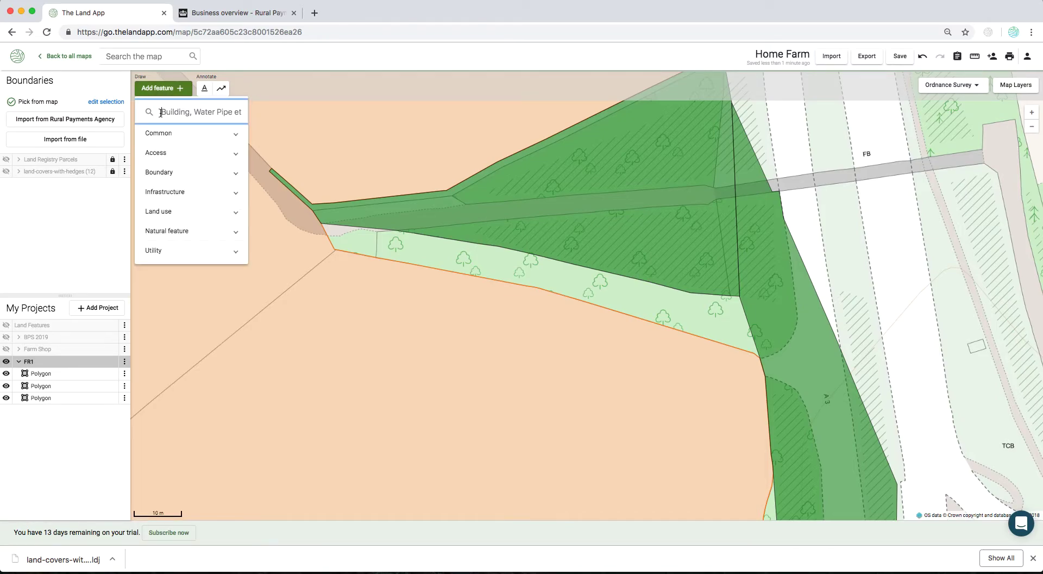
- Draw an Ownership boundary of about 693 m² around the light-green wooded strip between the three parcels and finish drawing
left_click(173, 173)
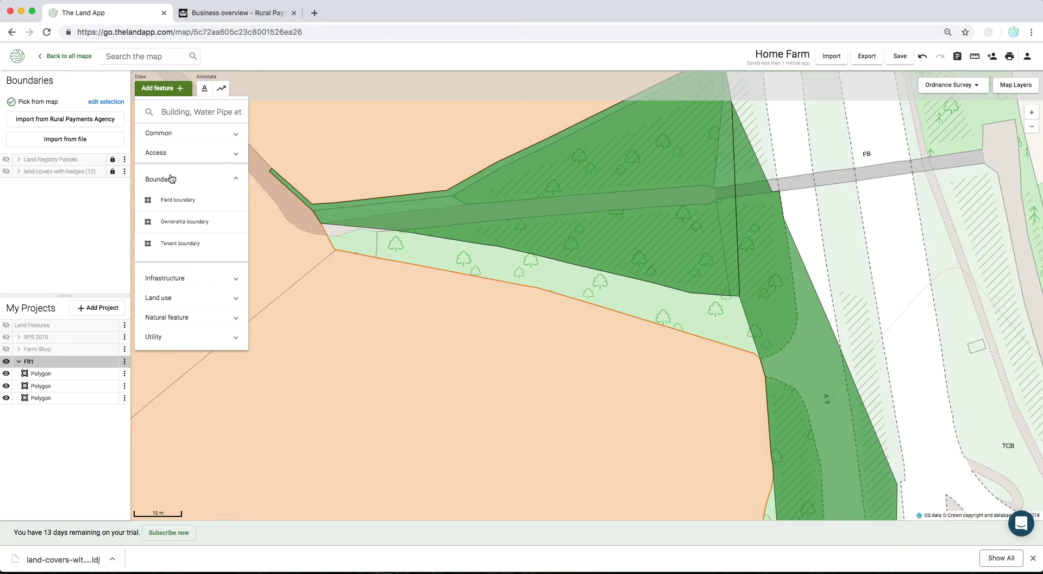
left_click(182, 225)
left_click(363, 255)
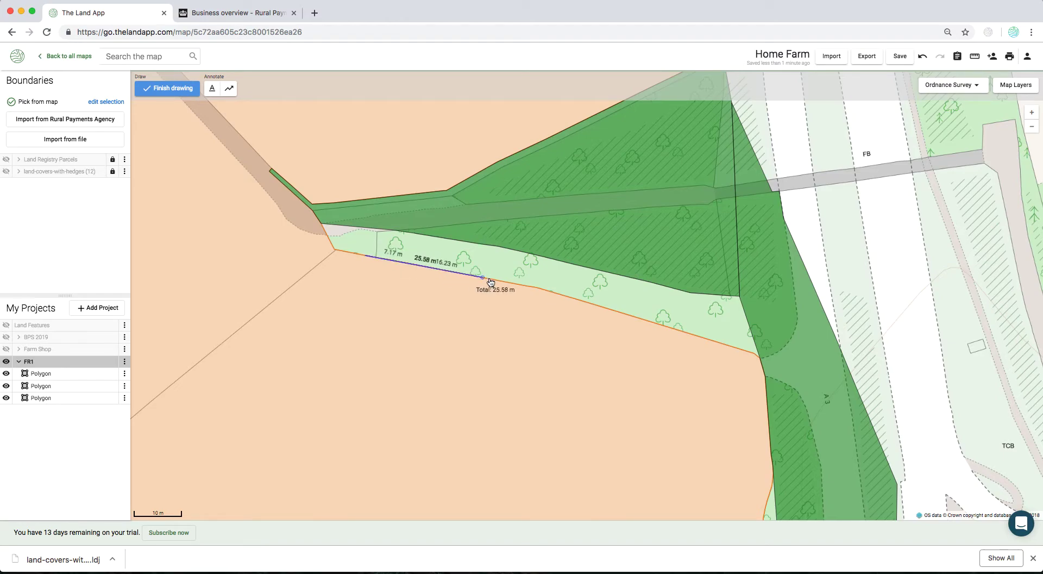
left_click(537, 286)
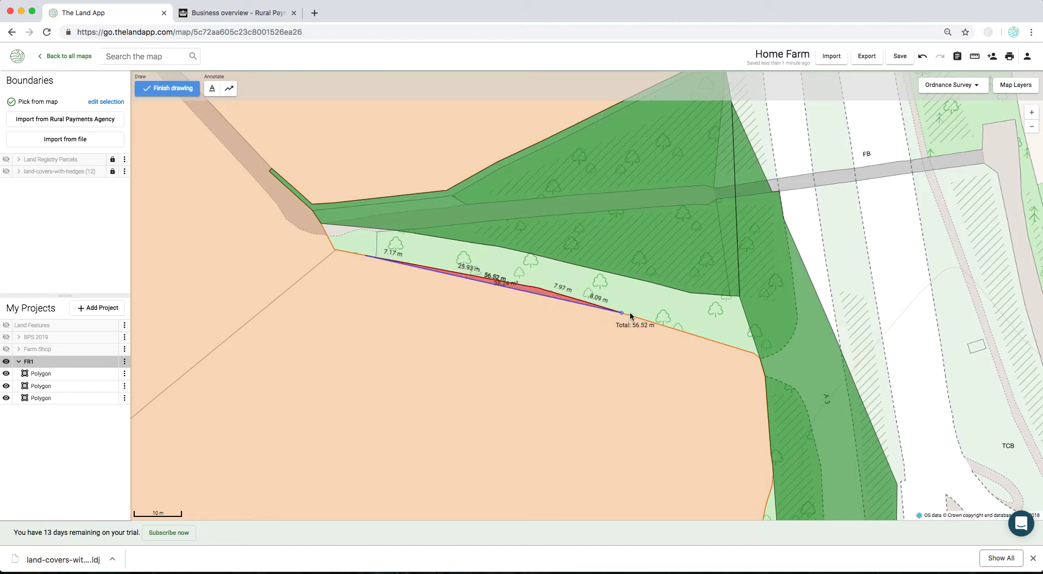
left_click(639, 314)
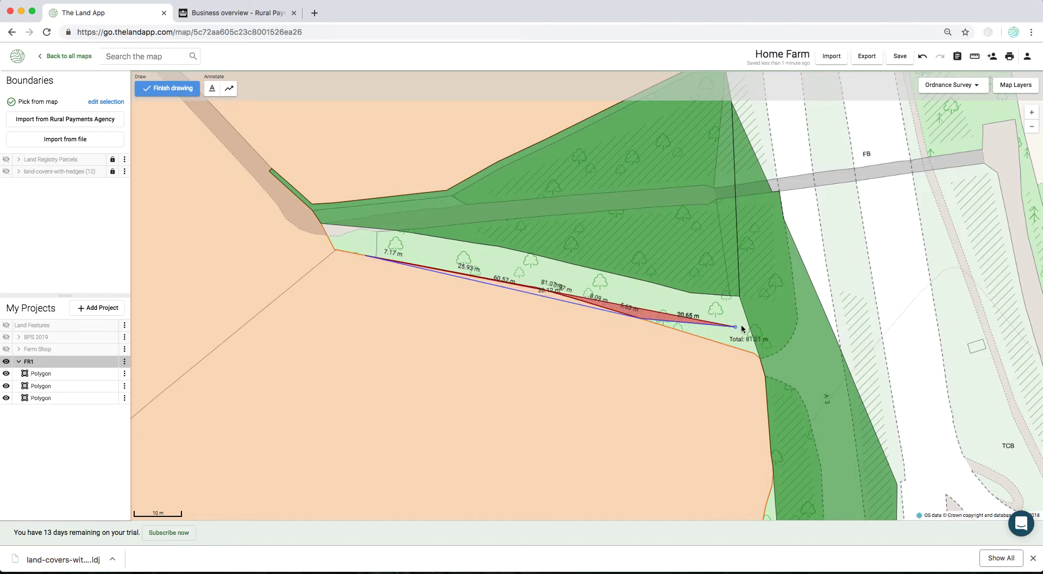
left_click(761, 361)
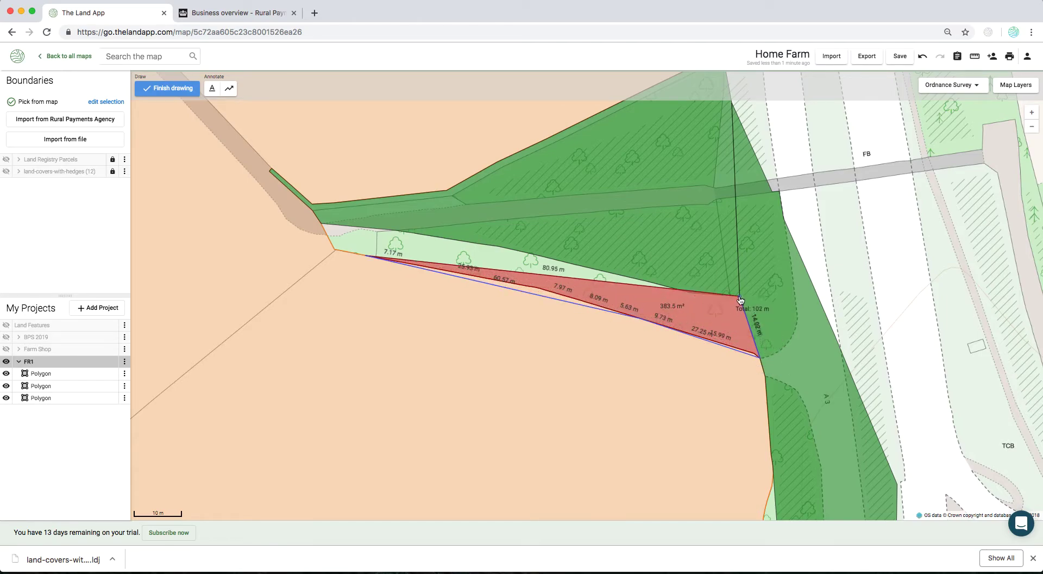
left_click(691, 293)
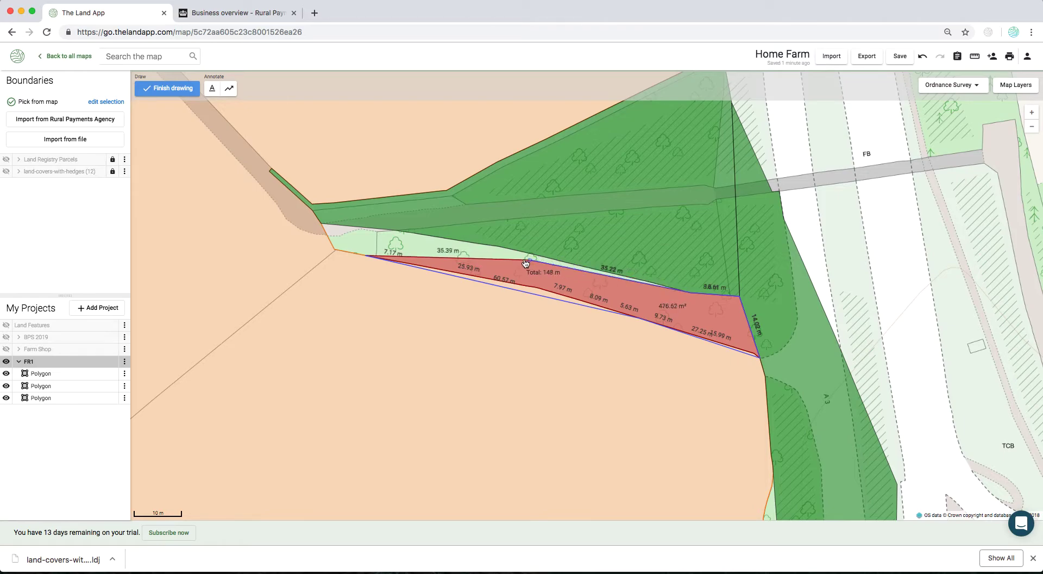
left_click(498, 248)
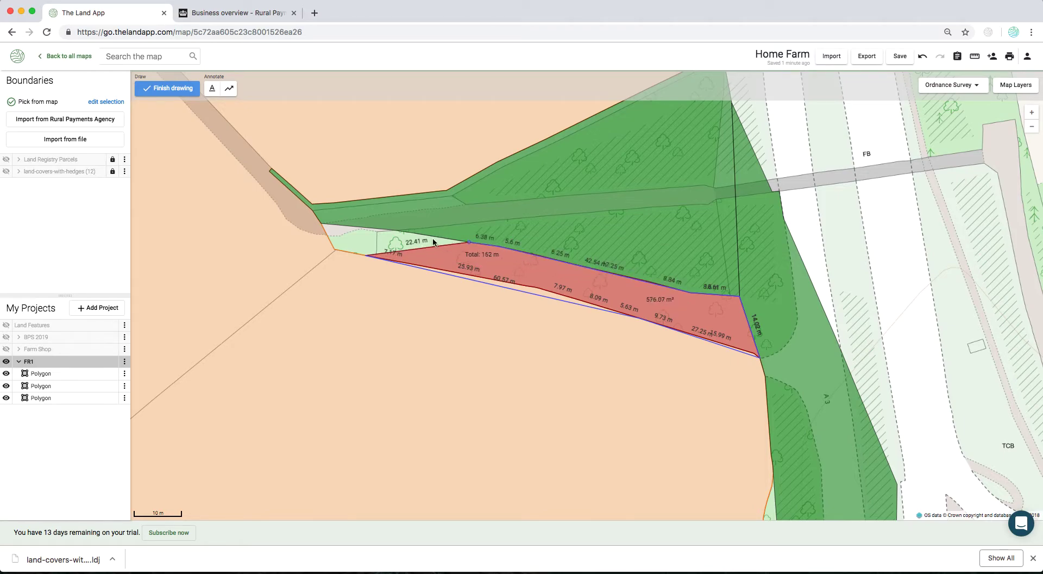
left_click(394, 232)
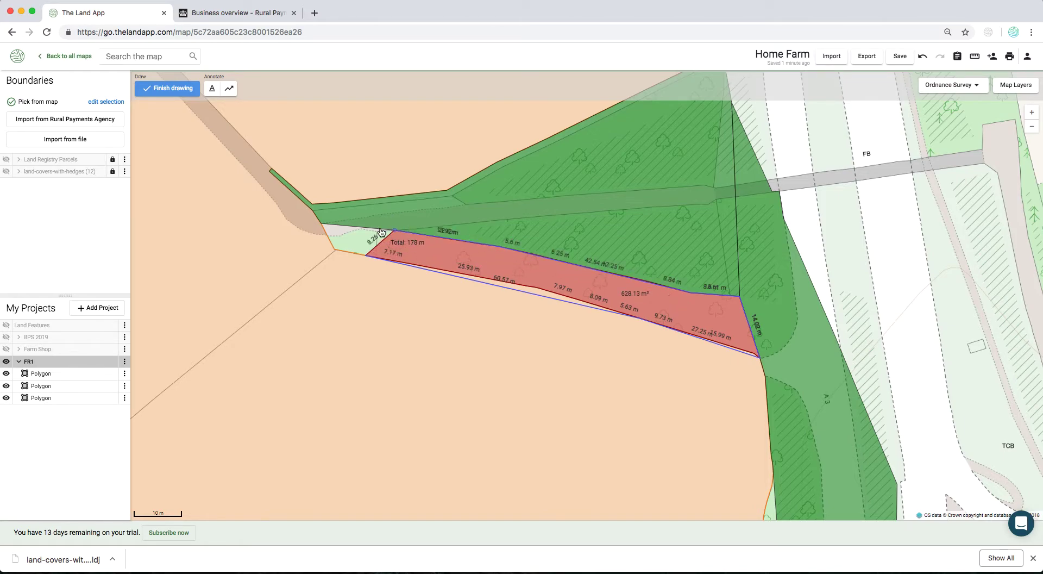
left_click(322, 225)
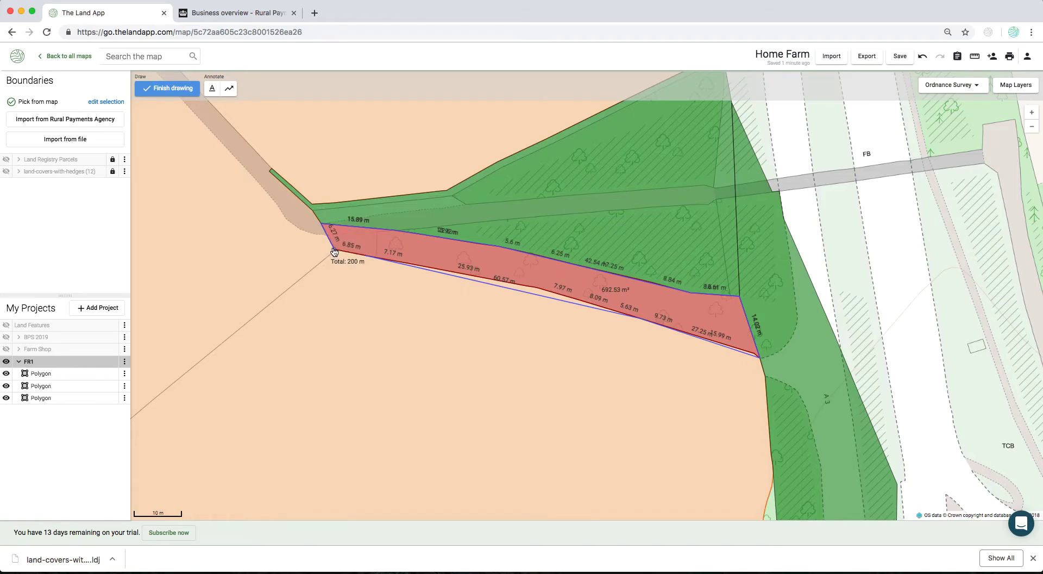
left_click(336, 252)
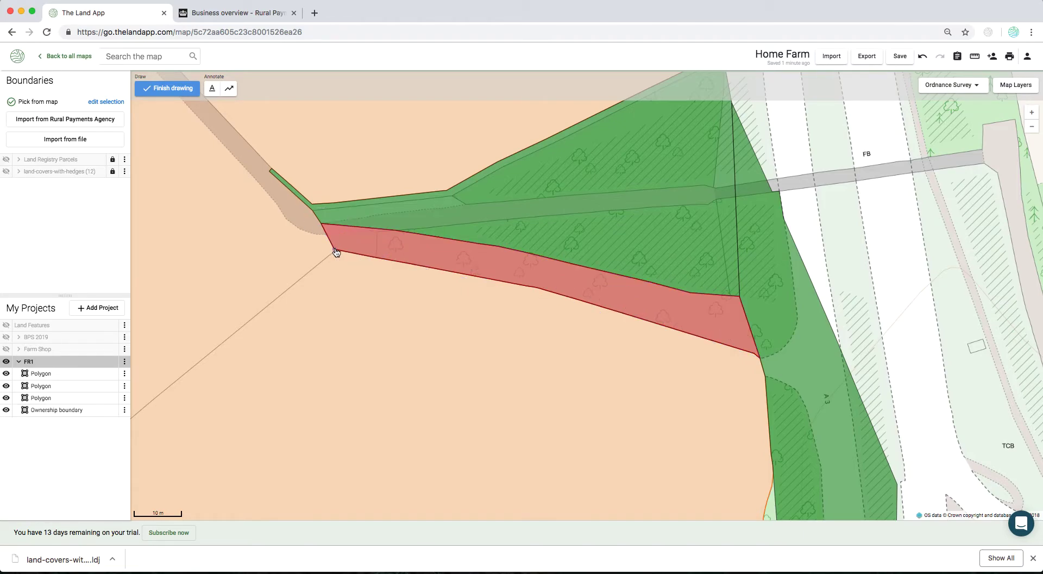
left_click(180, 89)
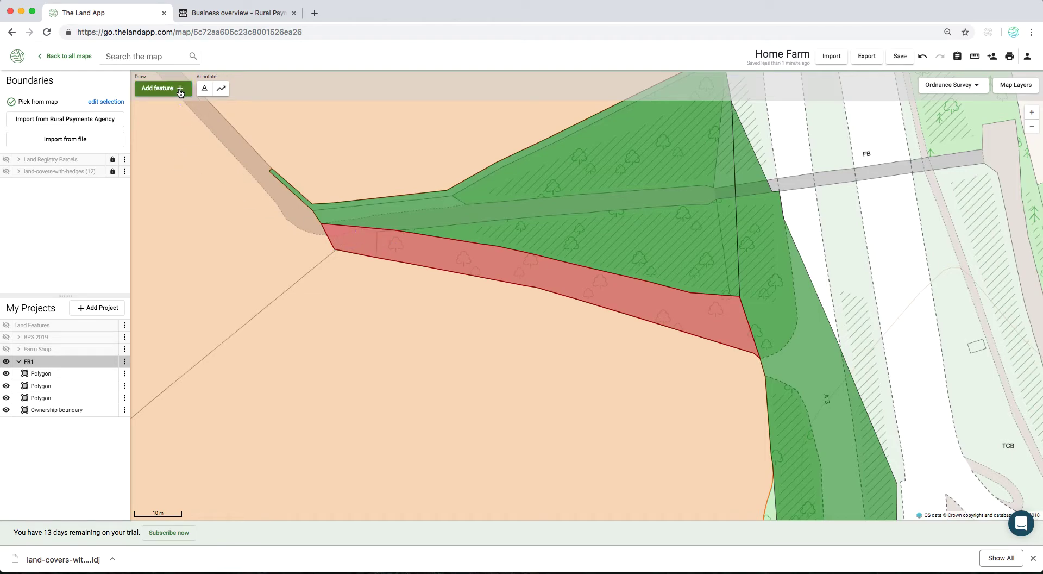
- Name the new ownership boundary over the wooded strip FR1
left_click(471, 266)
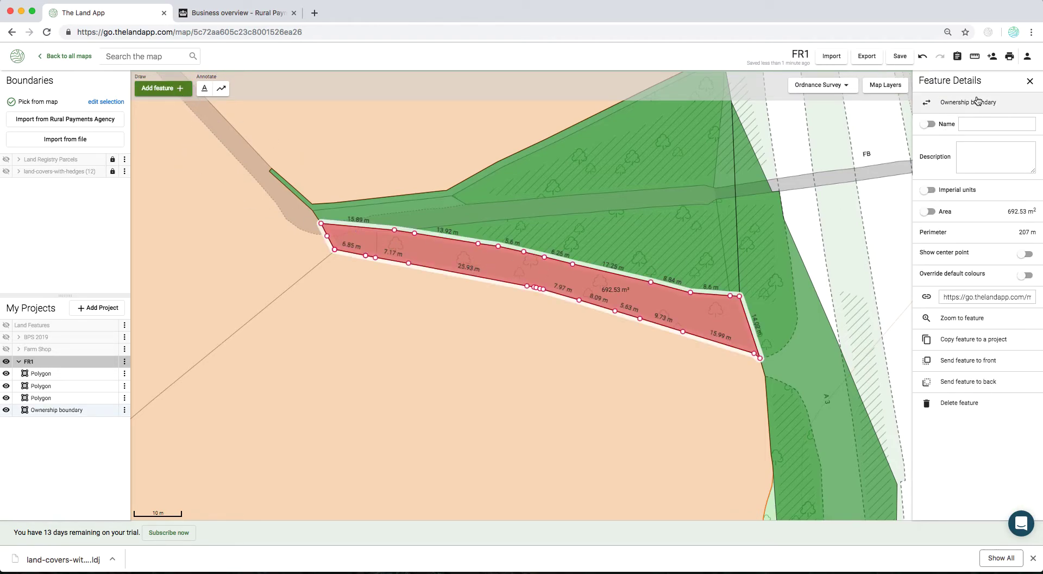
left_click(970, 122)
type("FR1")
- Turn the ownership boundary's name and area labels on and back off
left_click(928, 124)
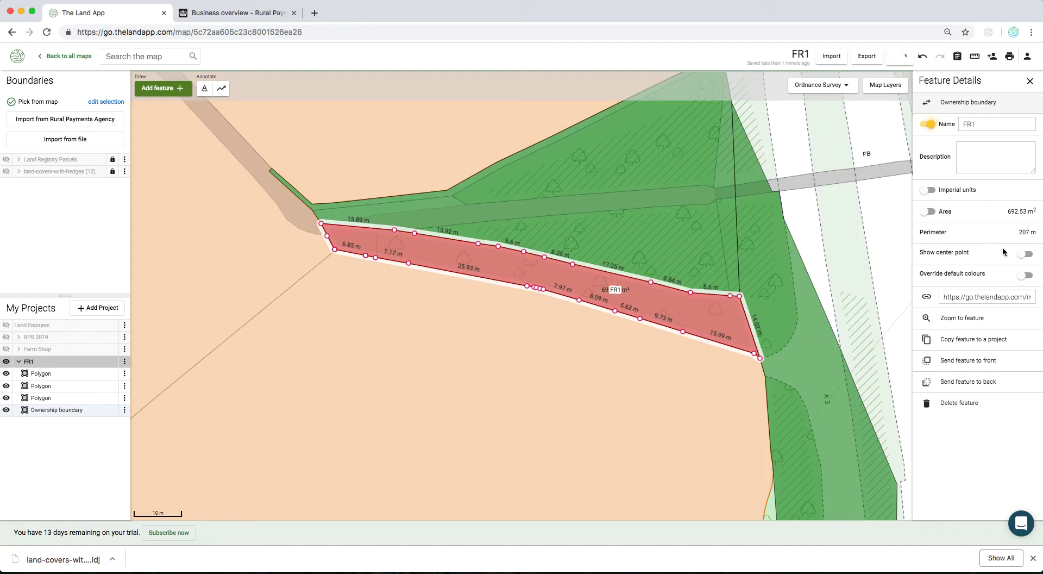
left_click(928, 212)
left_click(927, 211)
left_click(928, 125)
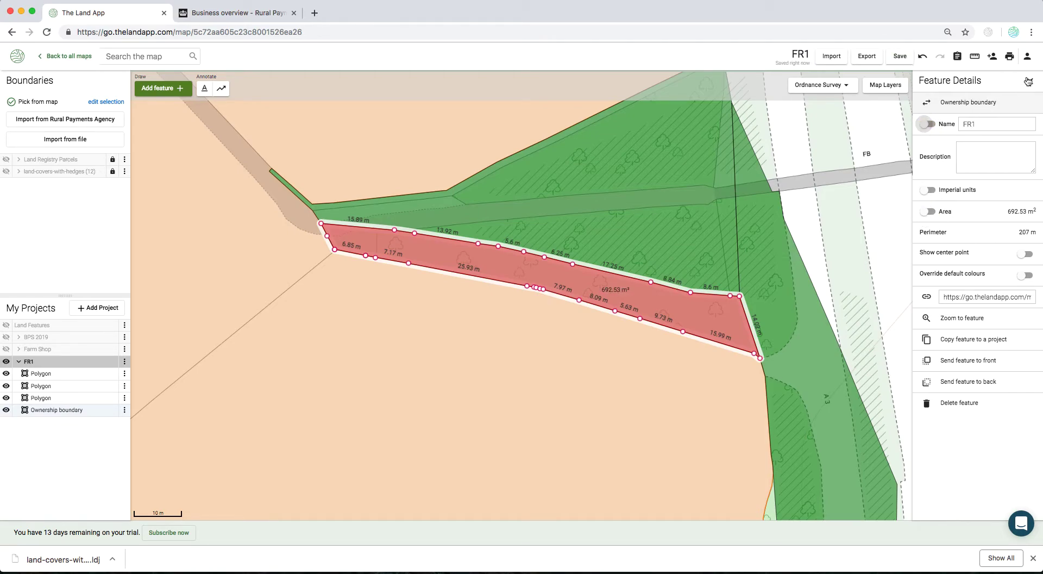
- Place a text annotation reading FR1 in the field above the wooded strip
left_click(205, 93)
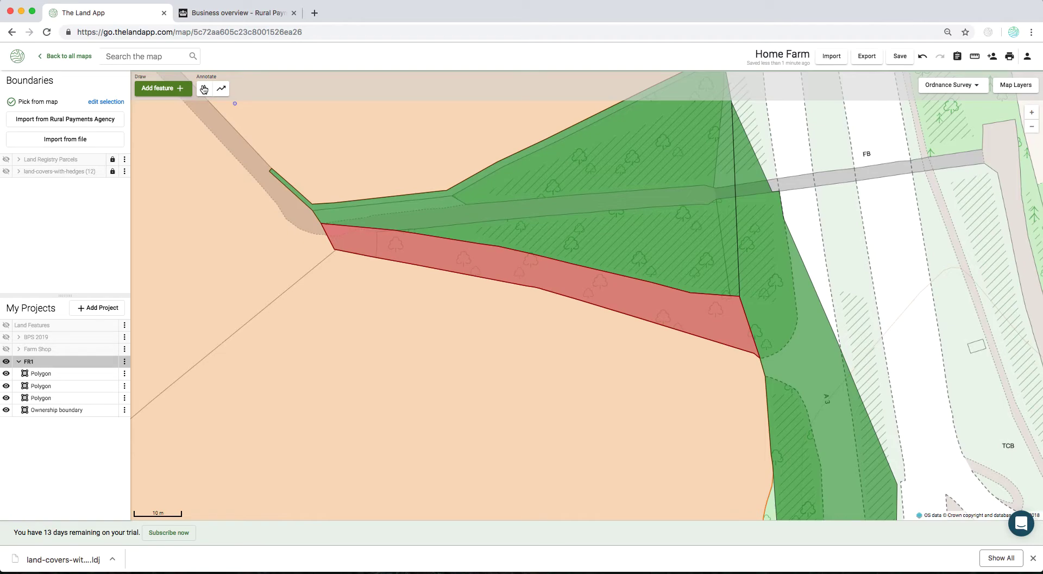
left_click(385, 162)
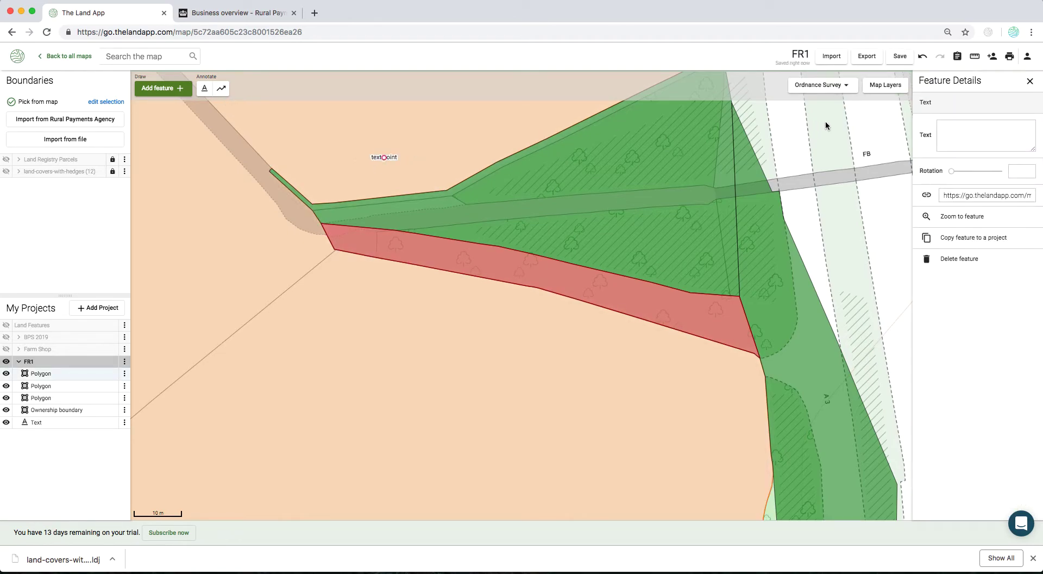
left_click(977, 128)
type("F")
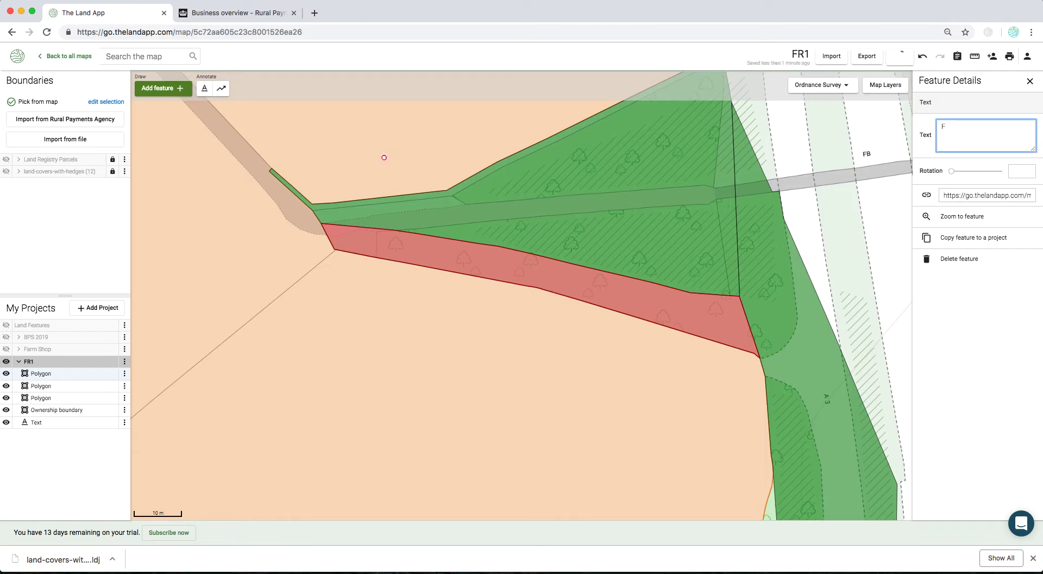
type("R1")
- Draw an arrow line about 18 m long from the FR1 text label to the red ownership boundary strip
left_click(222, 88)
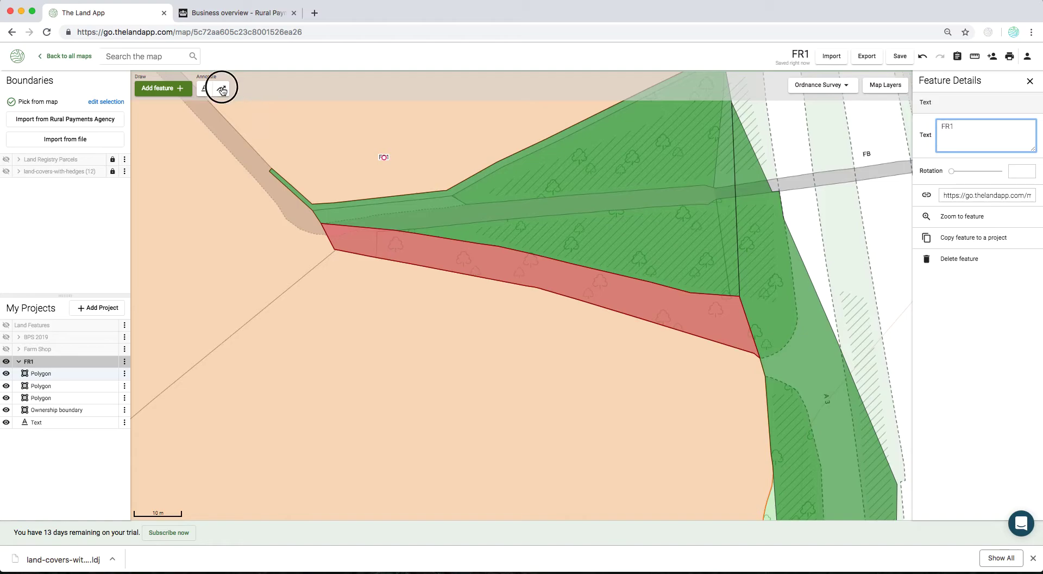
left_click(383, 165)
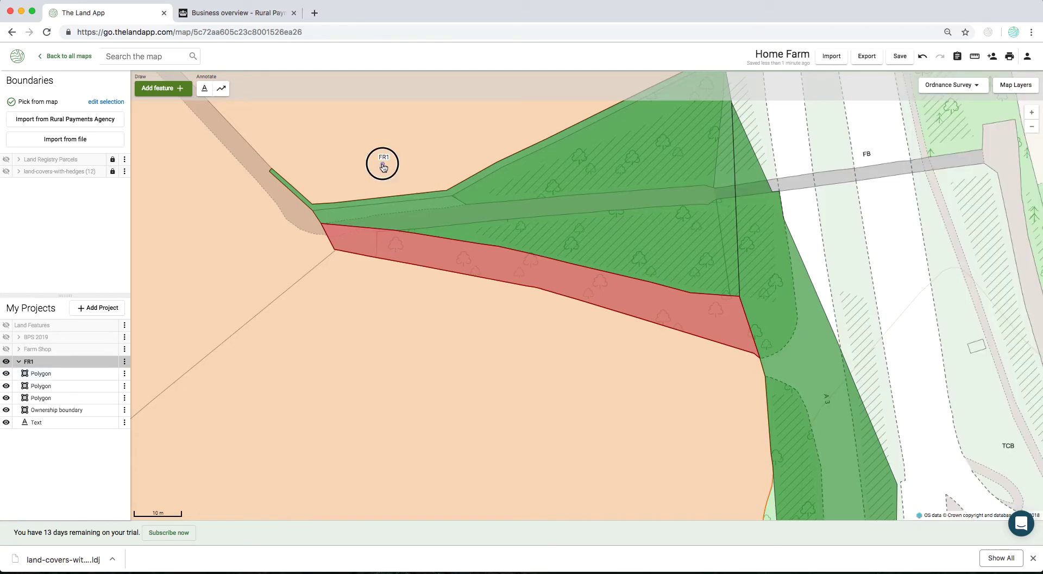
double_click(415, 245)
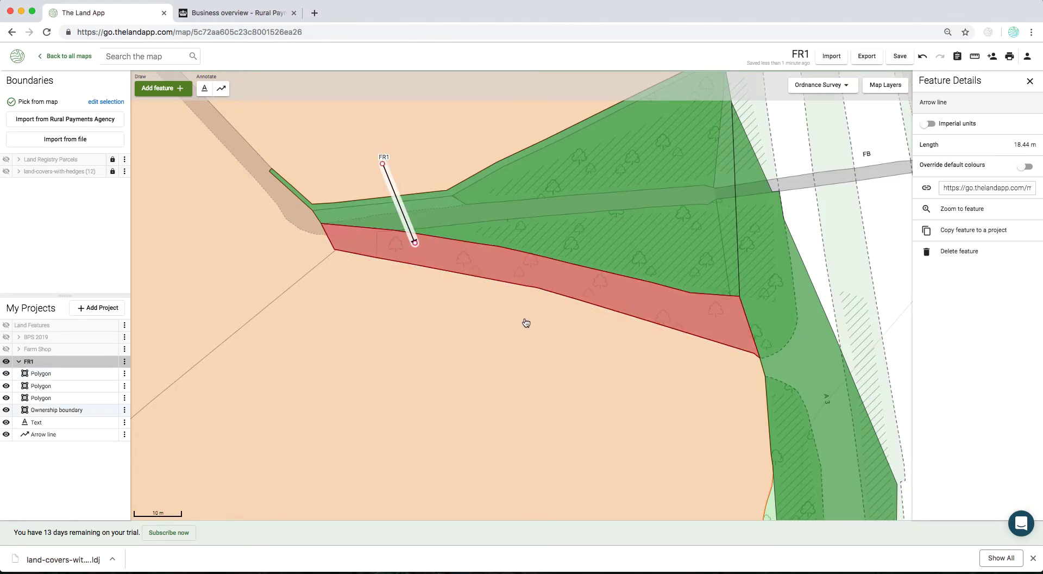
left_click(1029, 81)
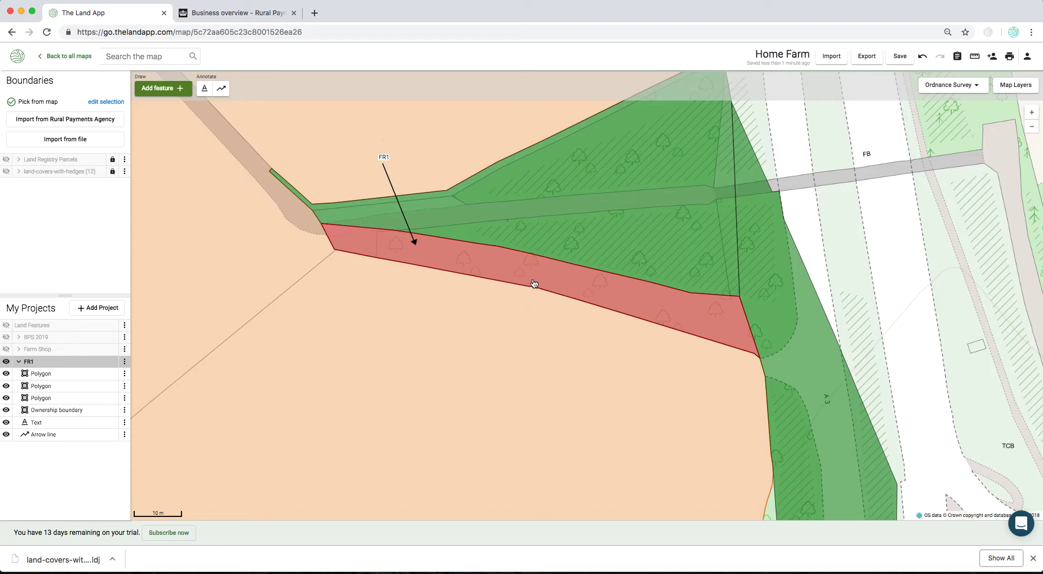
- Delete the three copied Land Registry parcel polygons surrounding the strip from the FR1 project
left_click(42, 400)
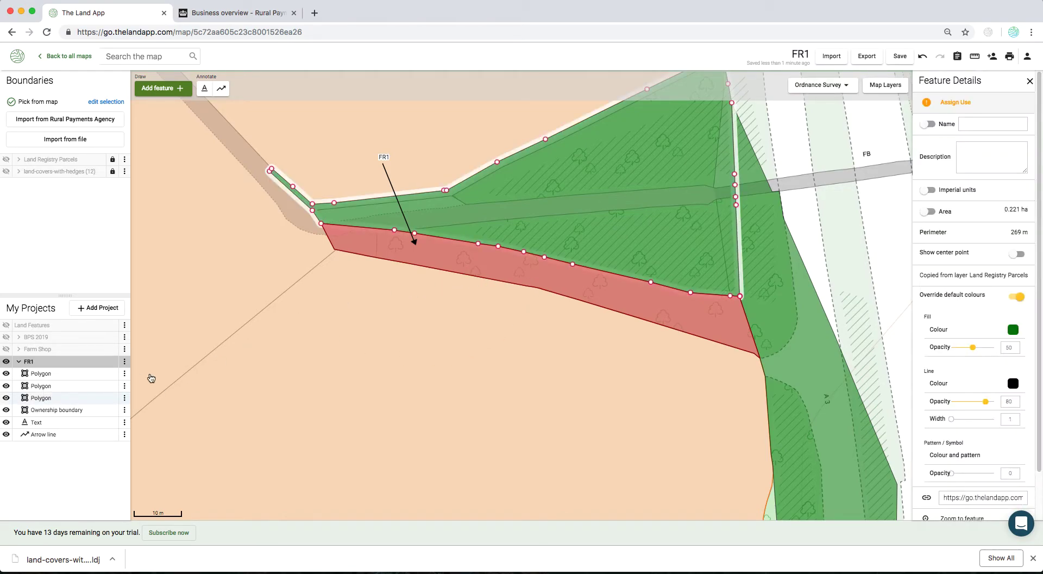
left_click(772, 287, "shift")
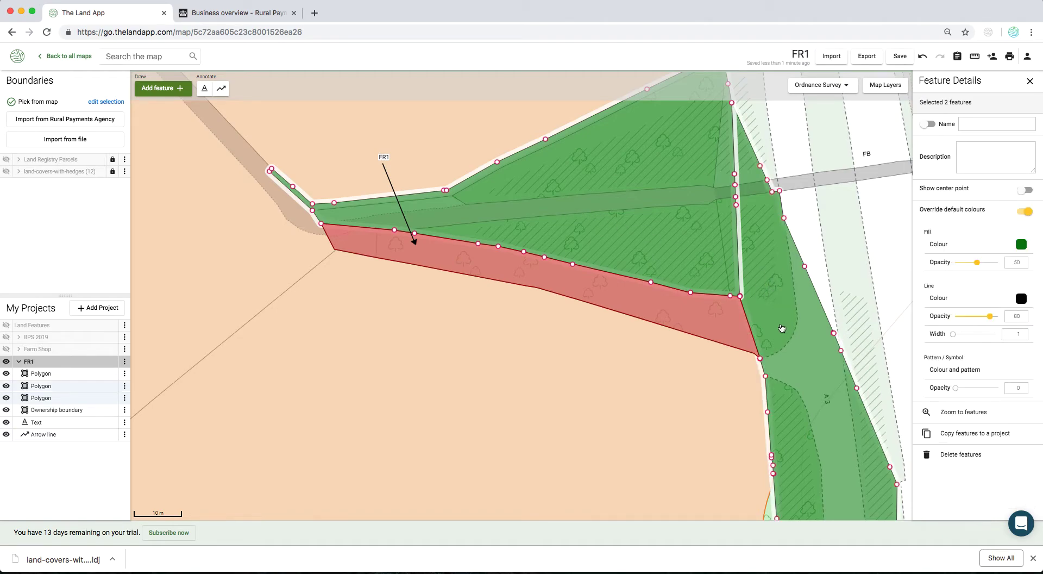
left_click(708, 385, "shift")
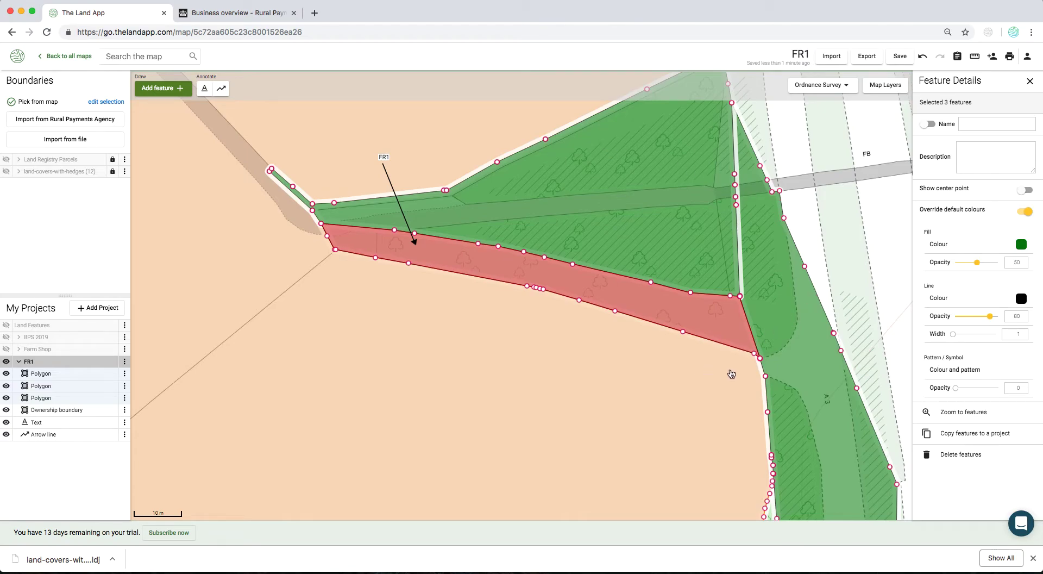
left_click(988, 461)
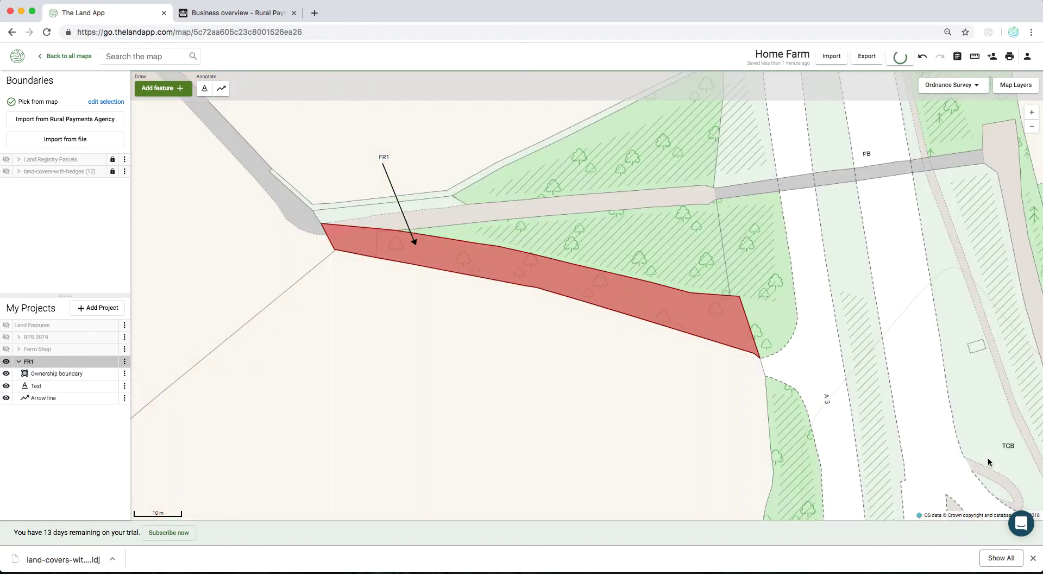
- Check the FR1 project at whole-farm extent by switching its visibility off and on, leaving its feature list expanded
left_click(18, 362)
left_click(7, 362)
left_click(6, 362)
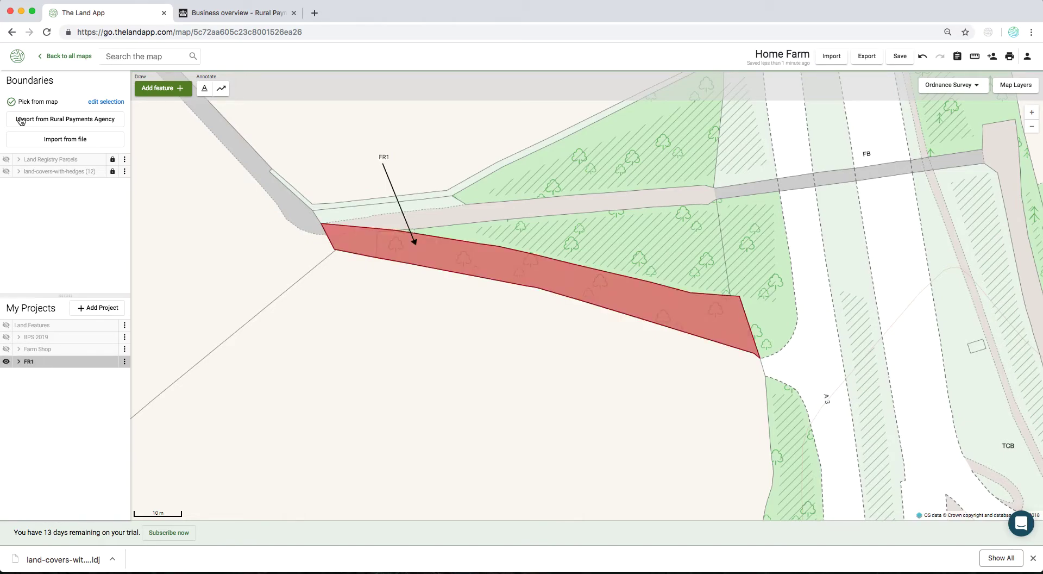
left_click(16, 61)
left_click(7, 363)
left_click(6, 363)
left_click(19, 361)
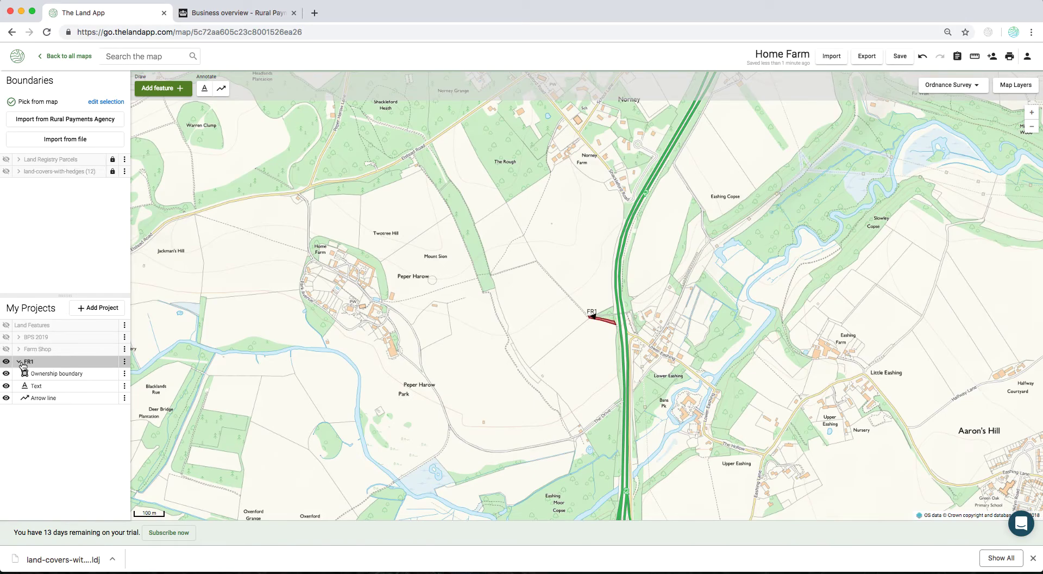
- Zoom to the Ownership boundary feature in the FR1 project
left_click(49, 375)
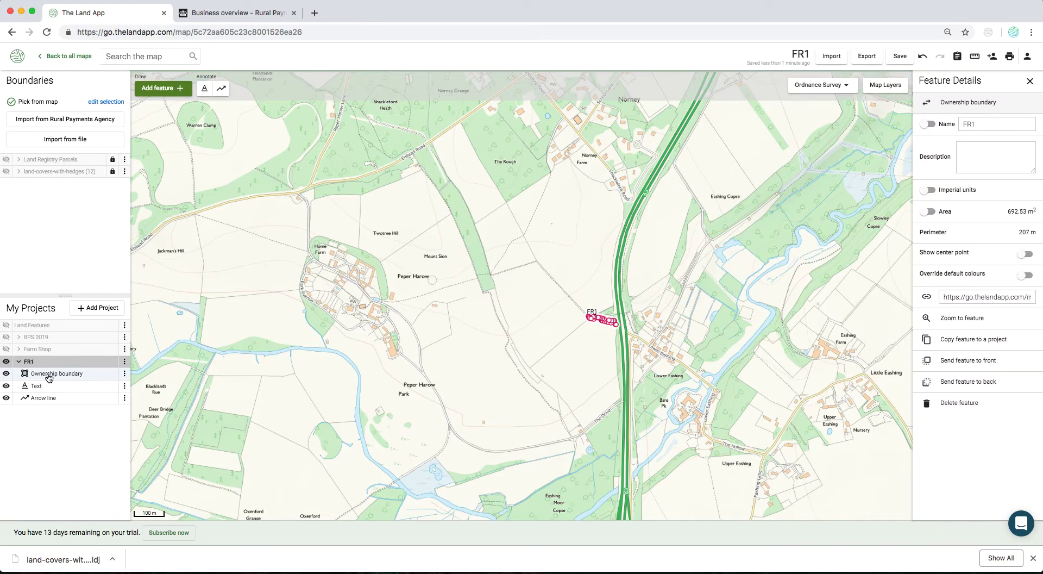
left_click(125, 375)
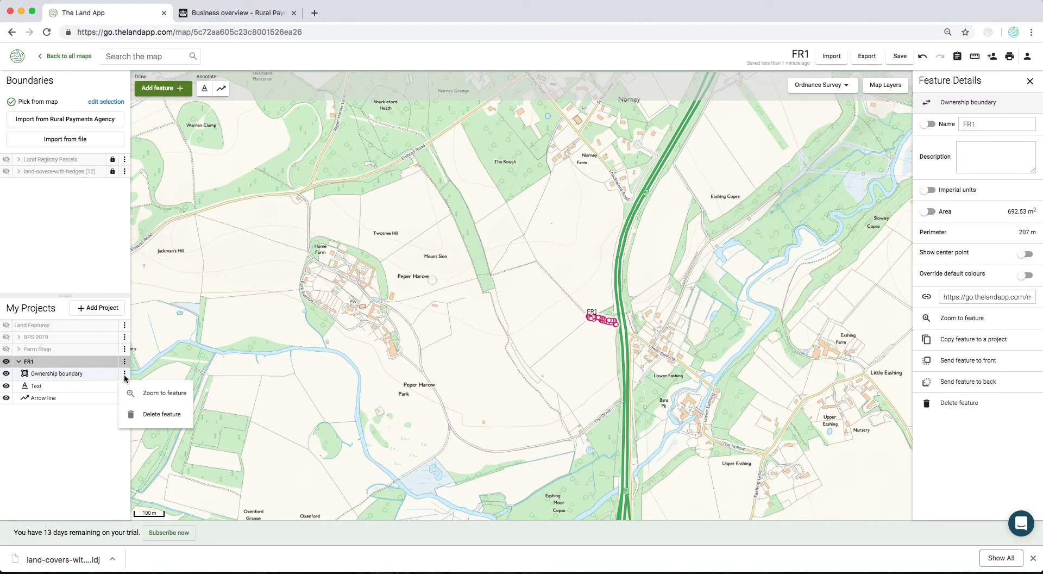
left_click(146, 390)
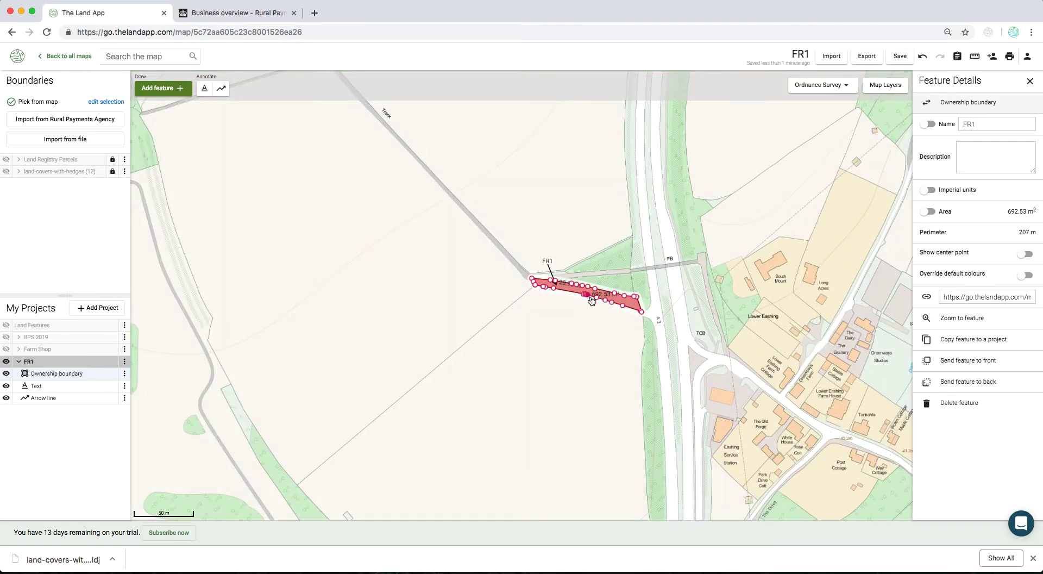
scroll(592, 301, "up", 2)
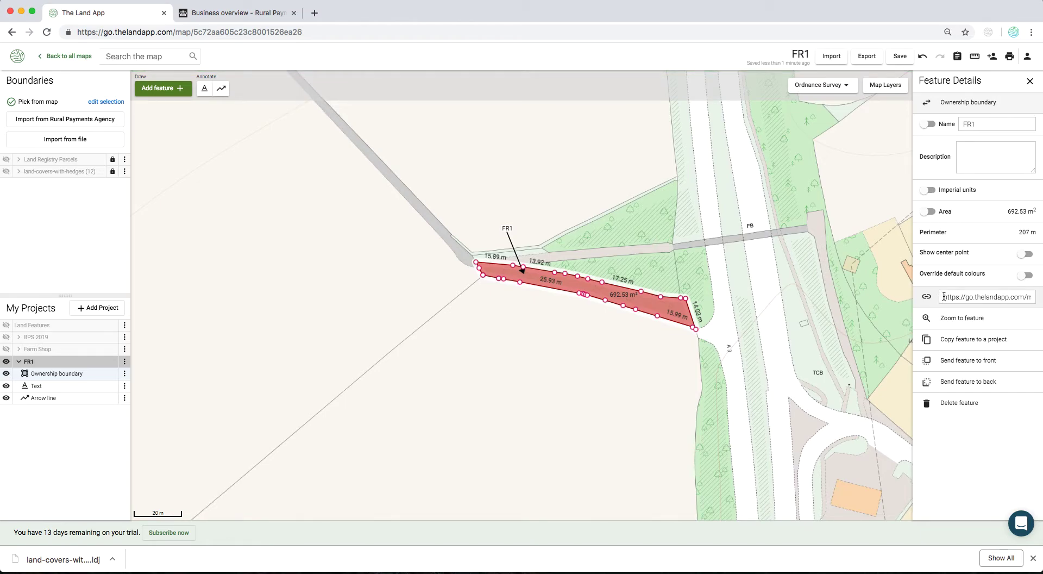
- Copy the ownership boundary's feature link and open it in a new browser tab
left_click(990, 295)
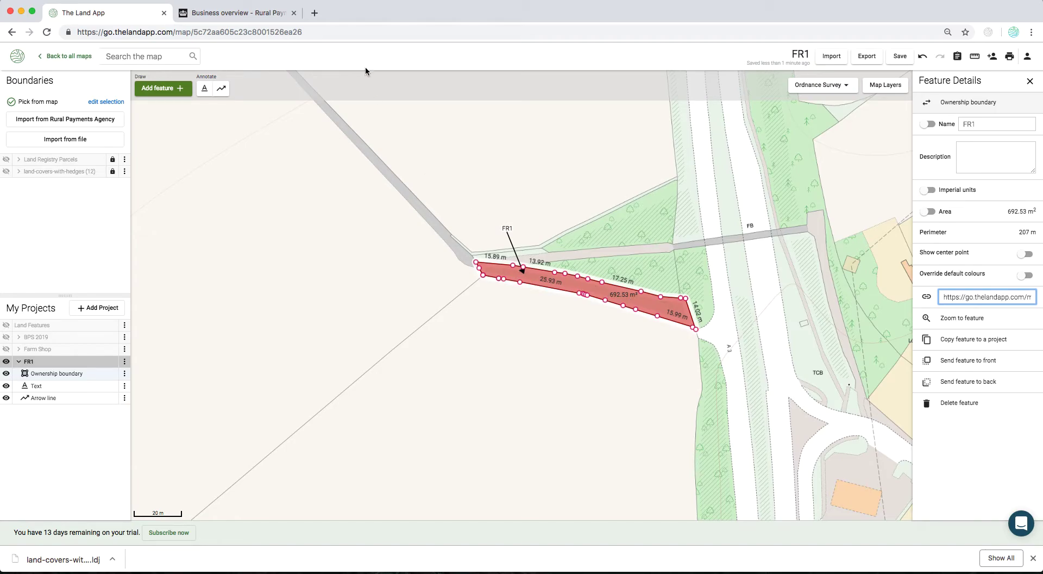
left_click(313, 12)
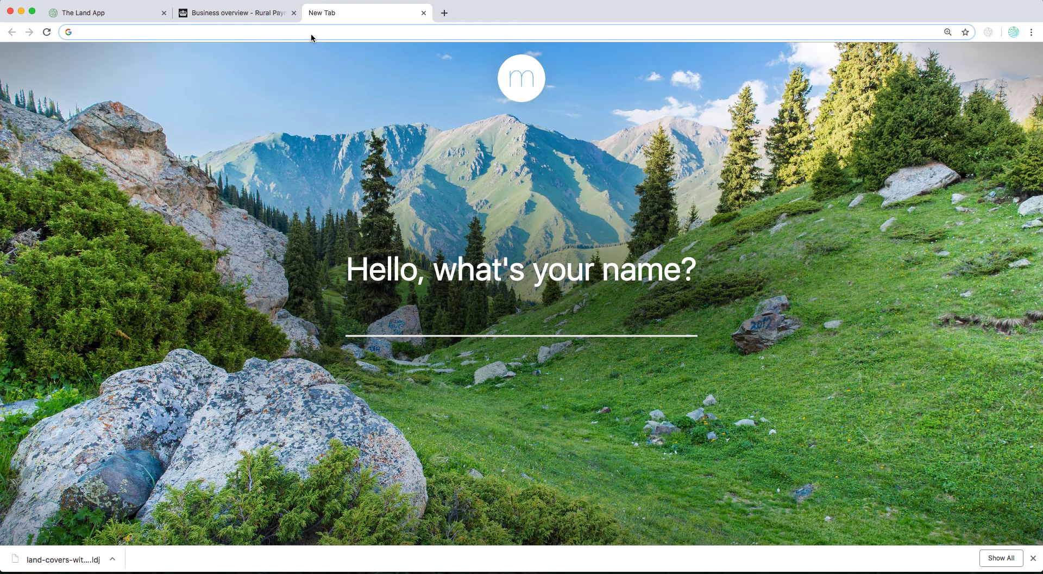
right_click(310, 33)
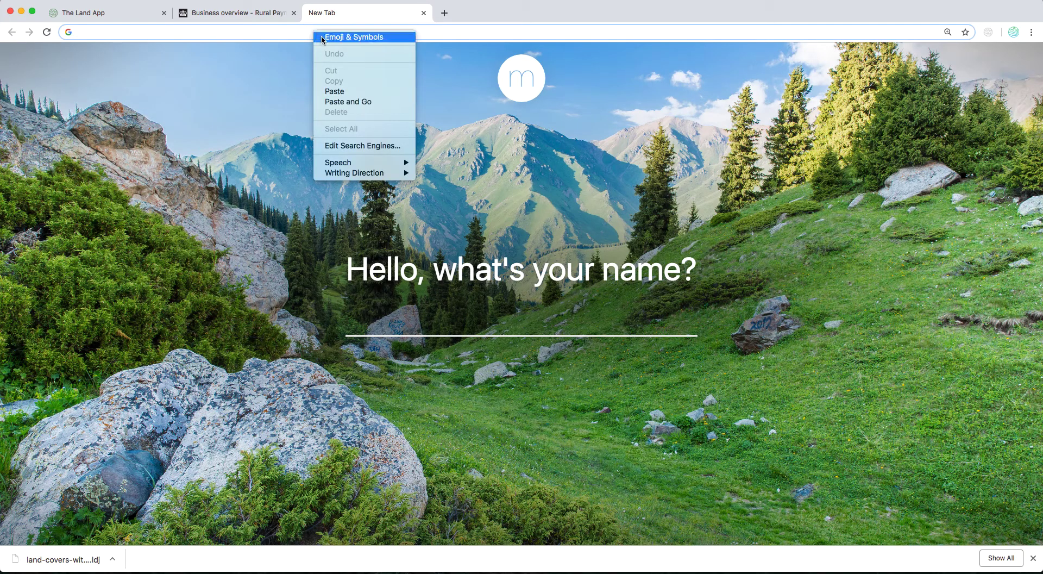
left_click(346, 90)
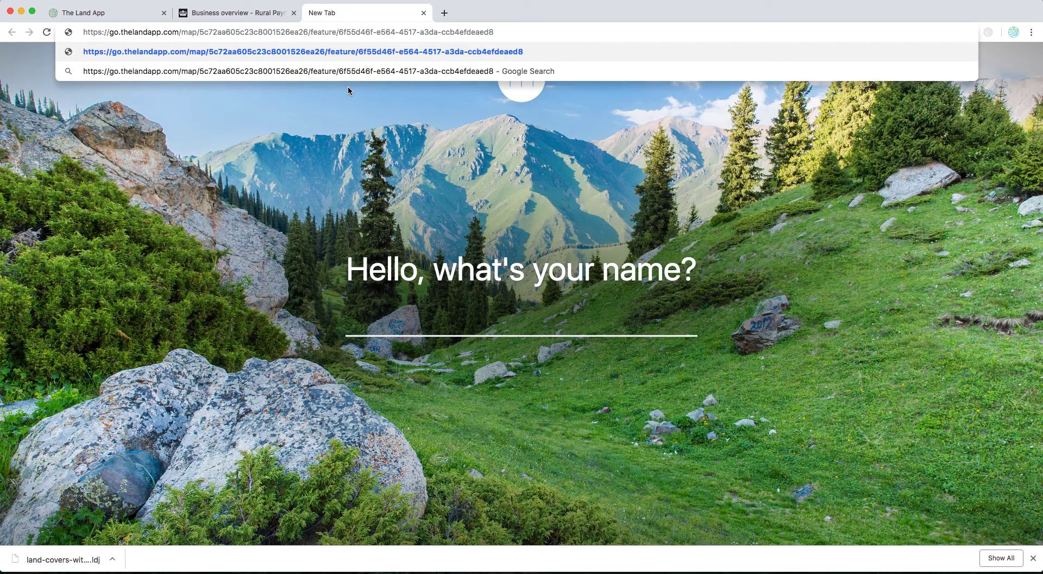
key("Return")
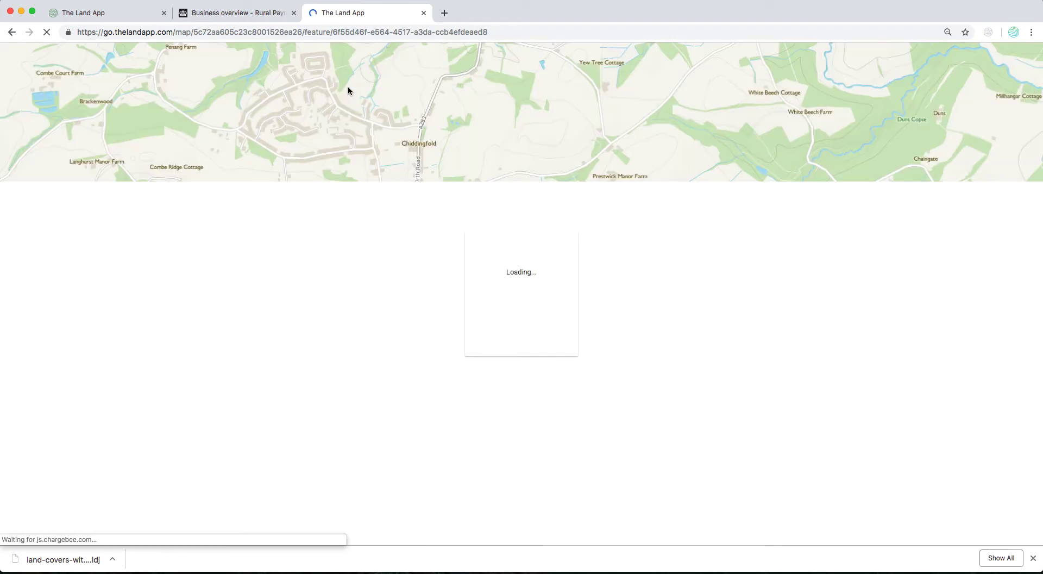
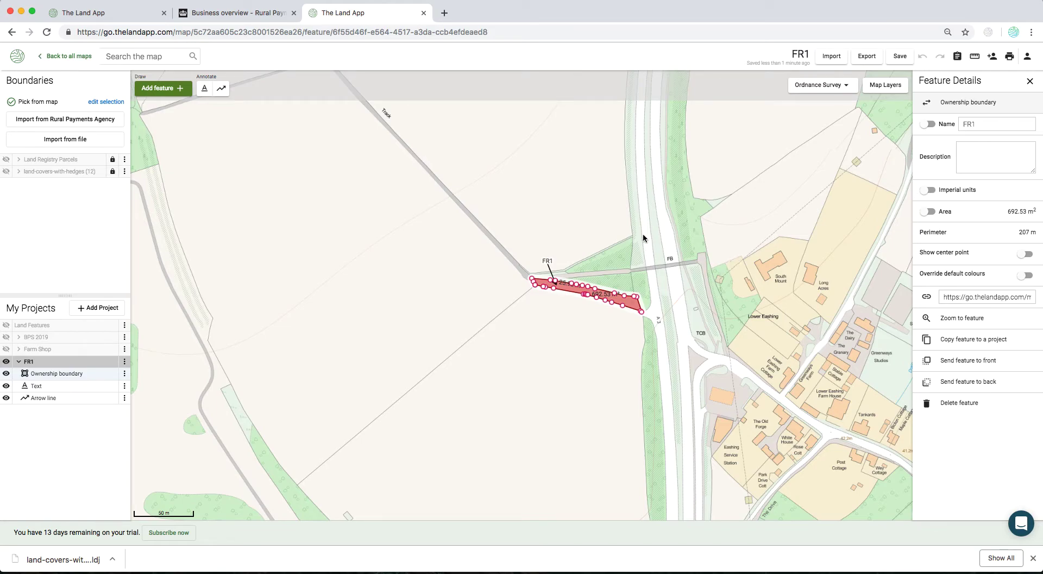
- Return to the whole-farm view, show the Land Registry Parcels layer and hide the collapsed FR1 project
left_click(18, 361)
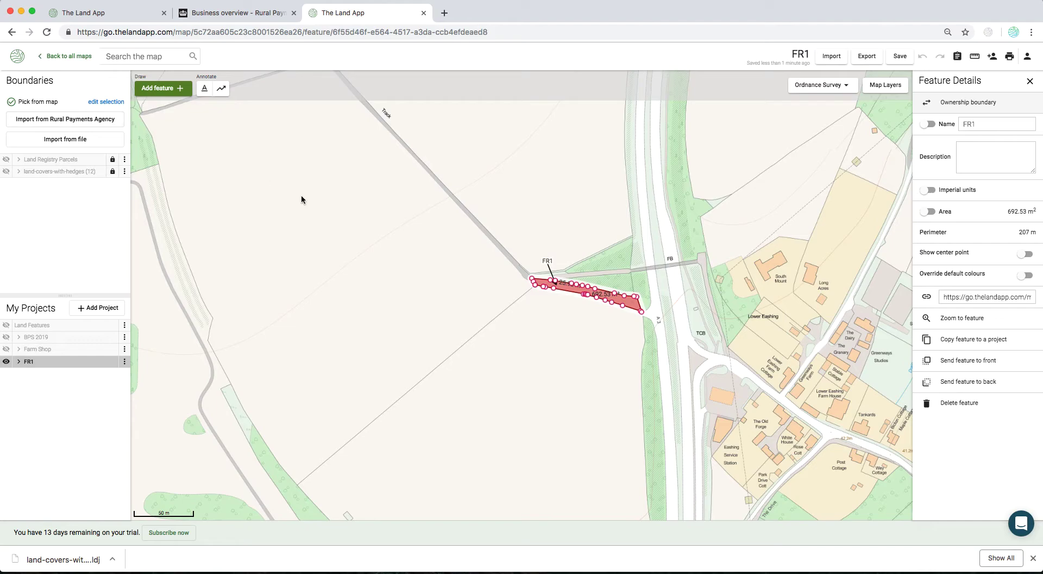
left_click(392, 251)
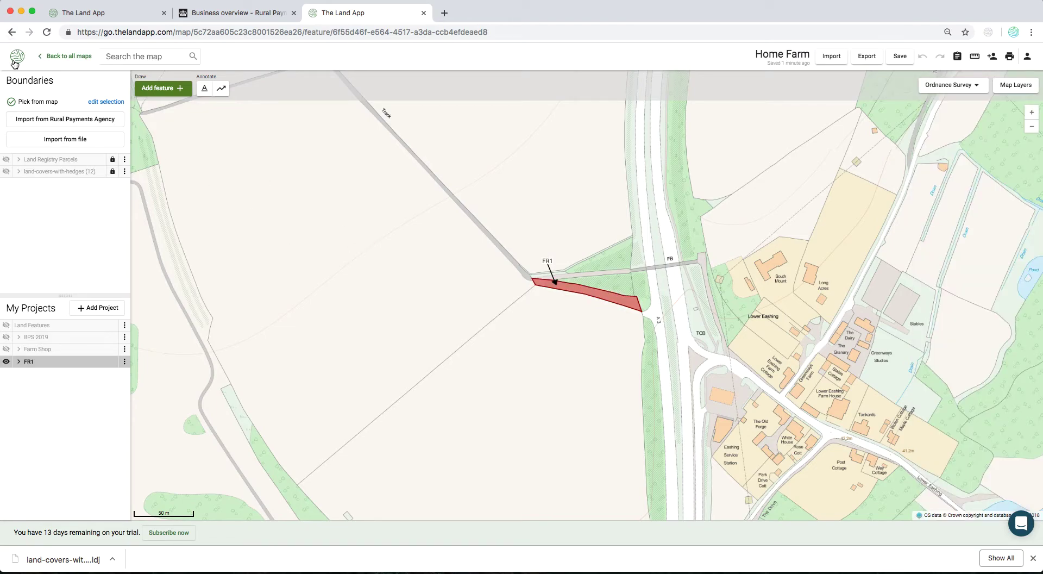
left_click(7, 159)
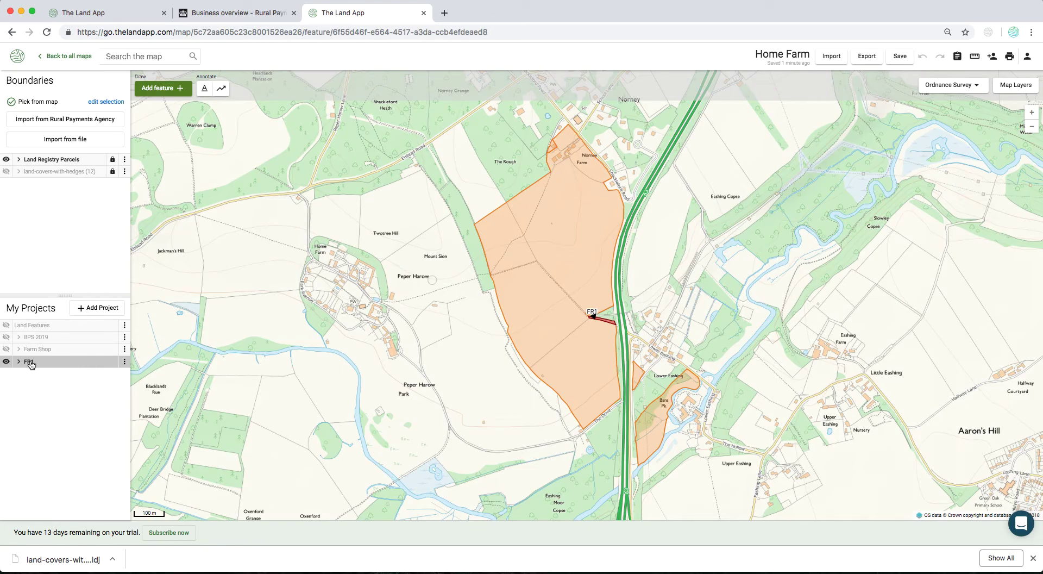
left_click(6, 361)
- Copy all four Land Registry parcels into a new blank project named Estate Boundary and hide the Land Registry Parcels layer
left_click(552, 148)
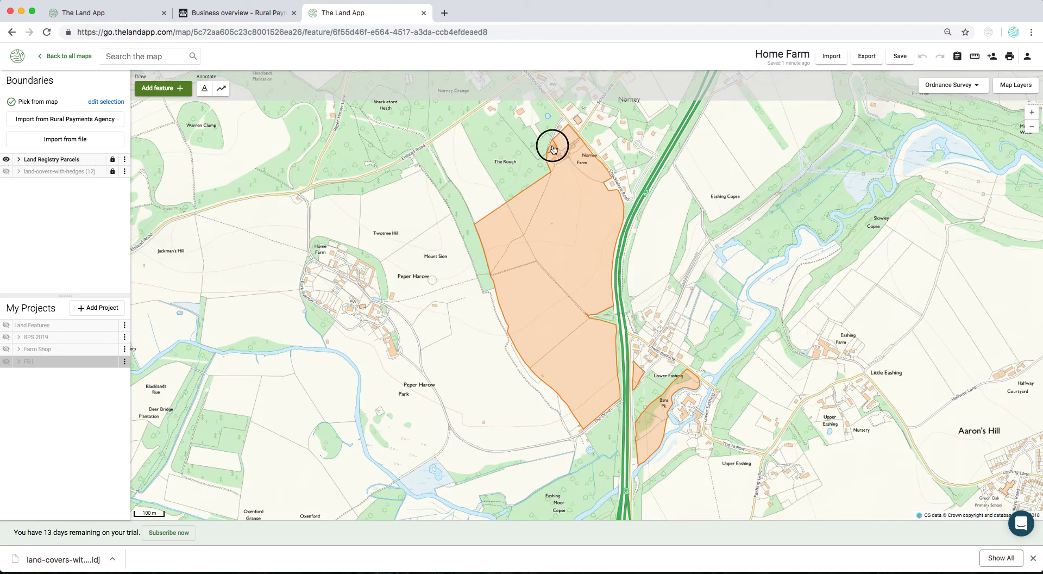
left_click(578, 150, "shift")
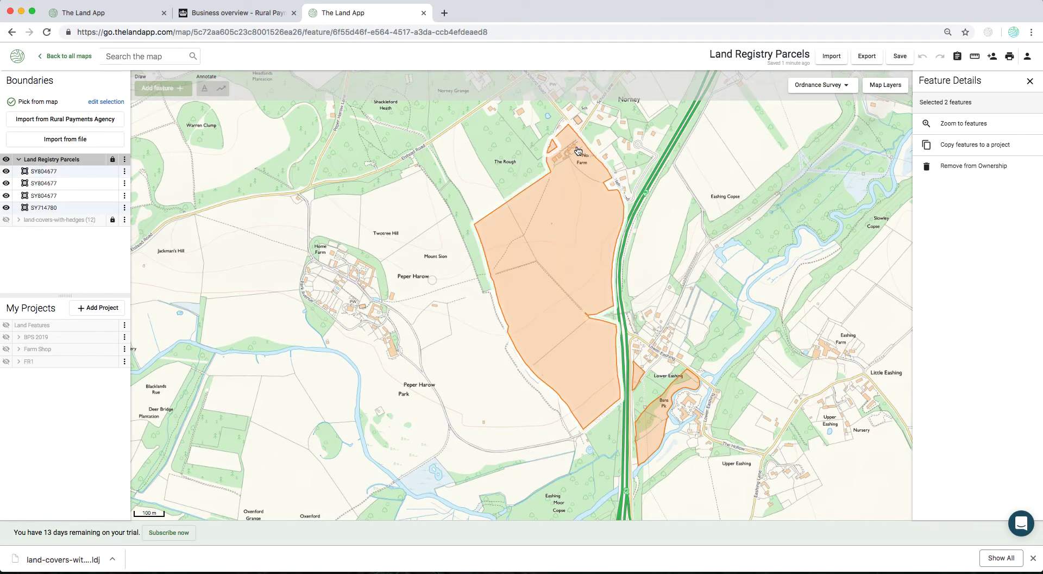
left_click(639, 373, "shift")
left_click(654, 417, "shift")
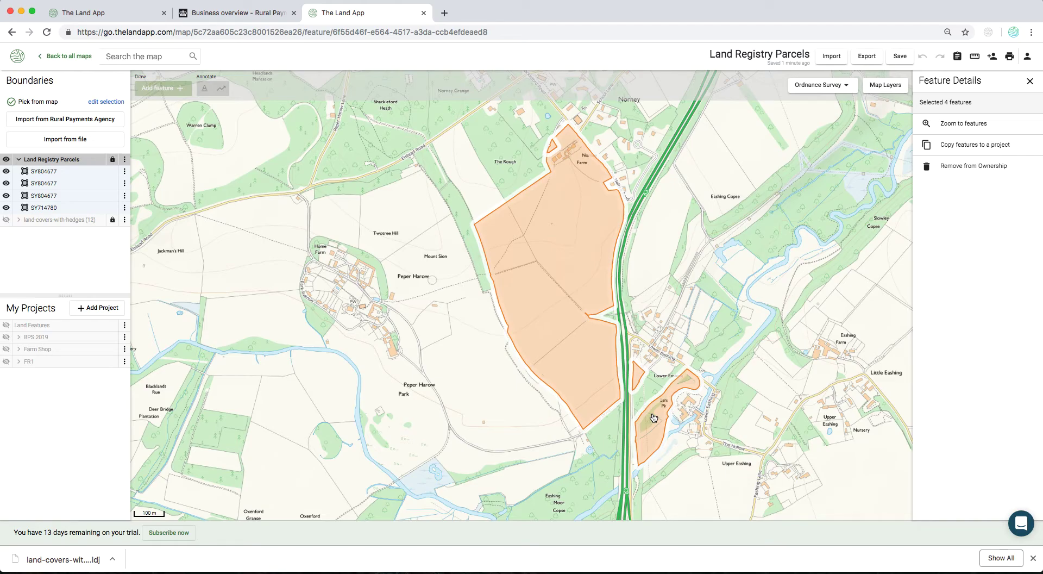
left_click(967, 146)
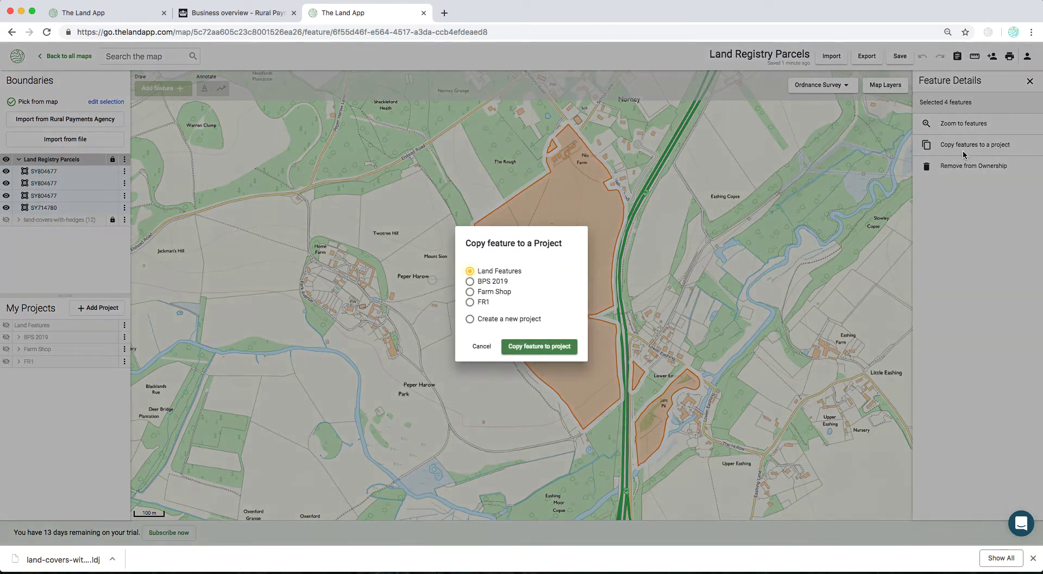
left_click(525, 324)
type("Estate Boundary")
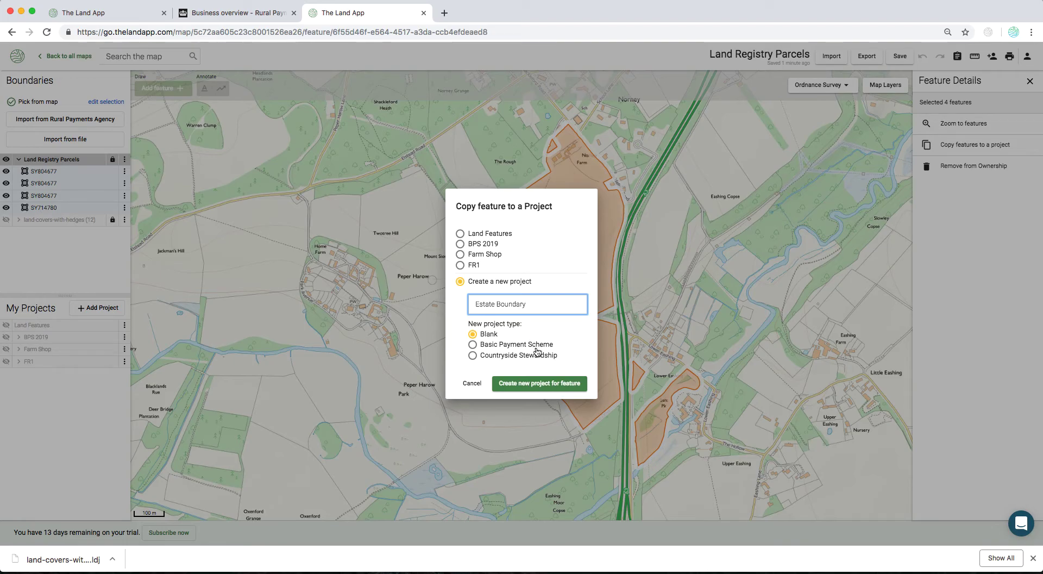
left_click(539, 384)
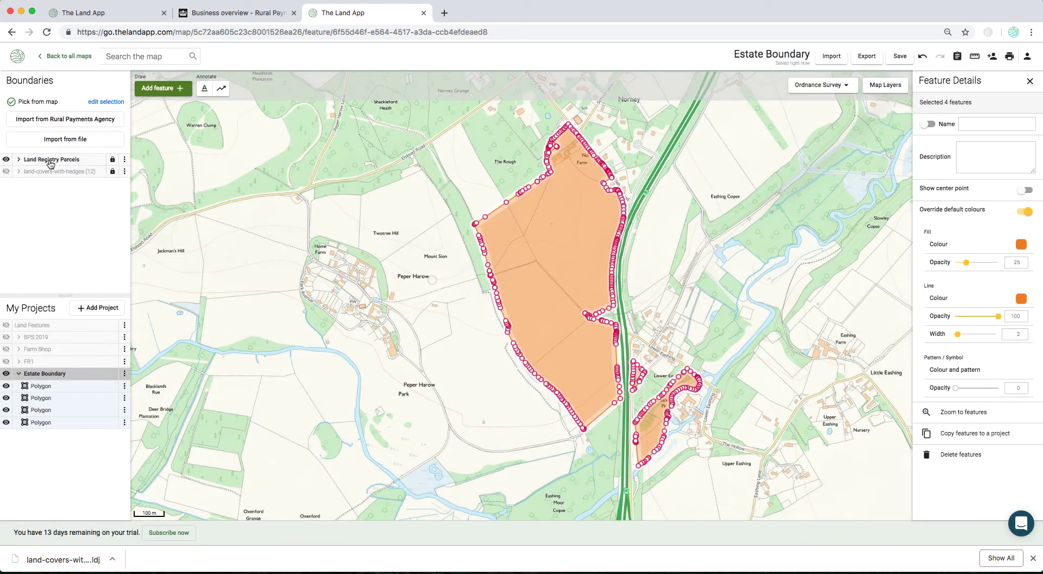
left_click(6, 159)
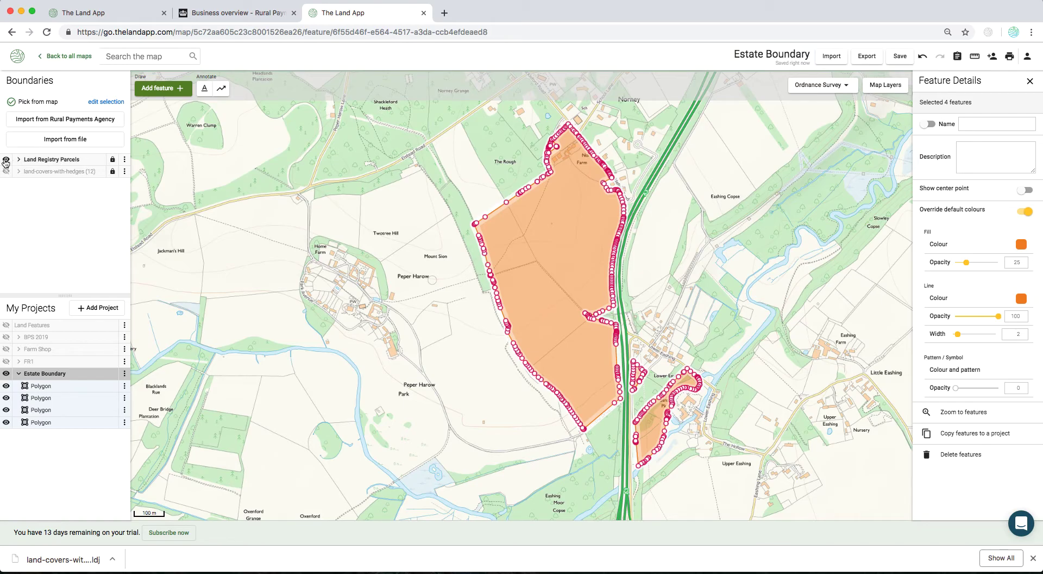
left_click(325, 337)
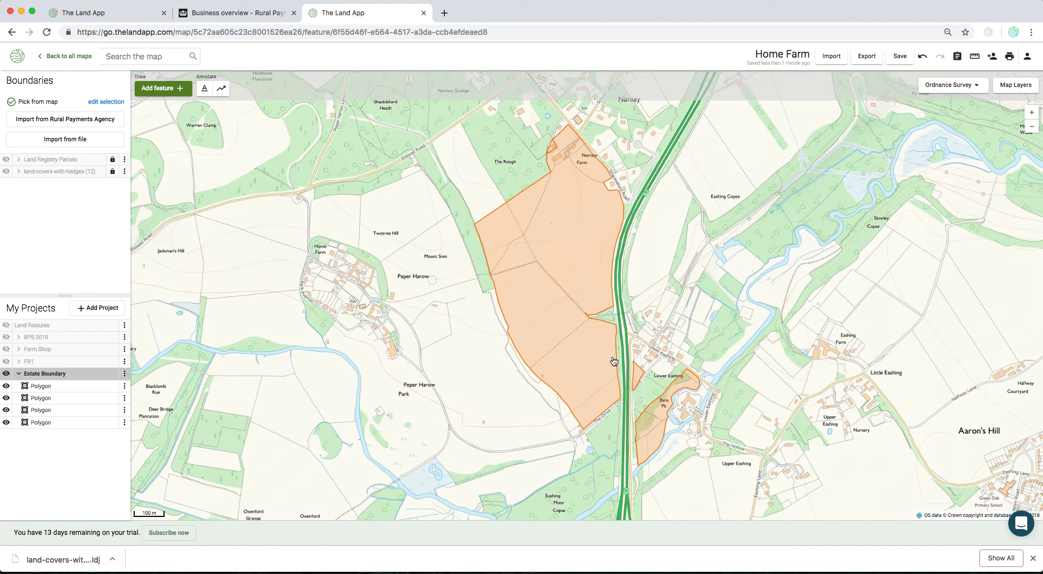
- Merge the four parcel polygons in the Estate Boundary project into a single polygon
left_click(656, 414)
left_click(668, 440)
left_click(636, 372)
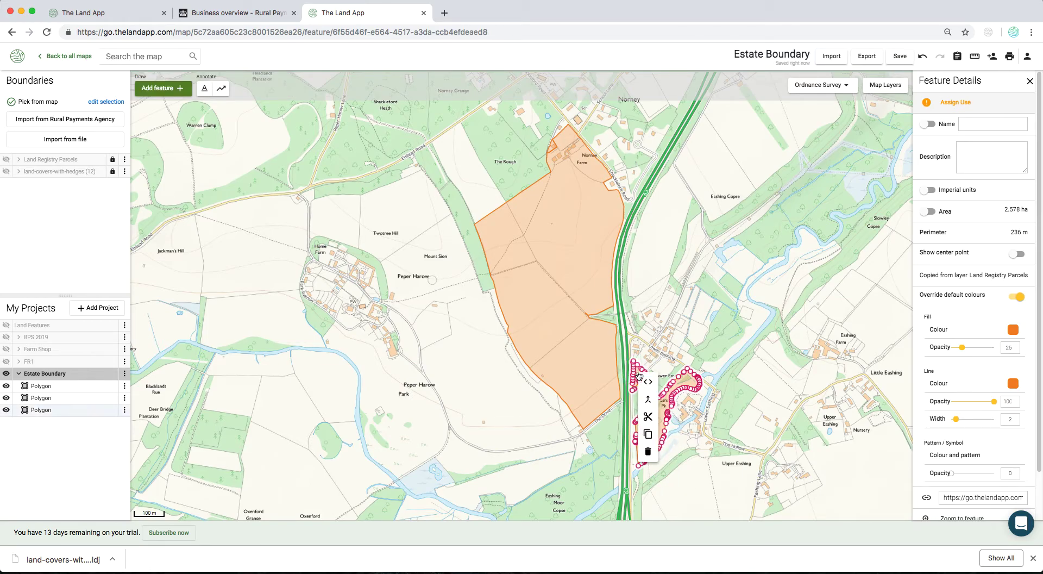
left_click(647, 399)
left_click(588, 355)
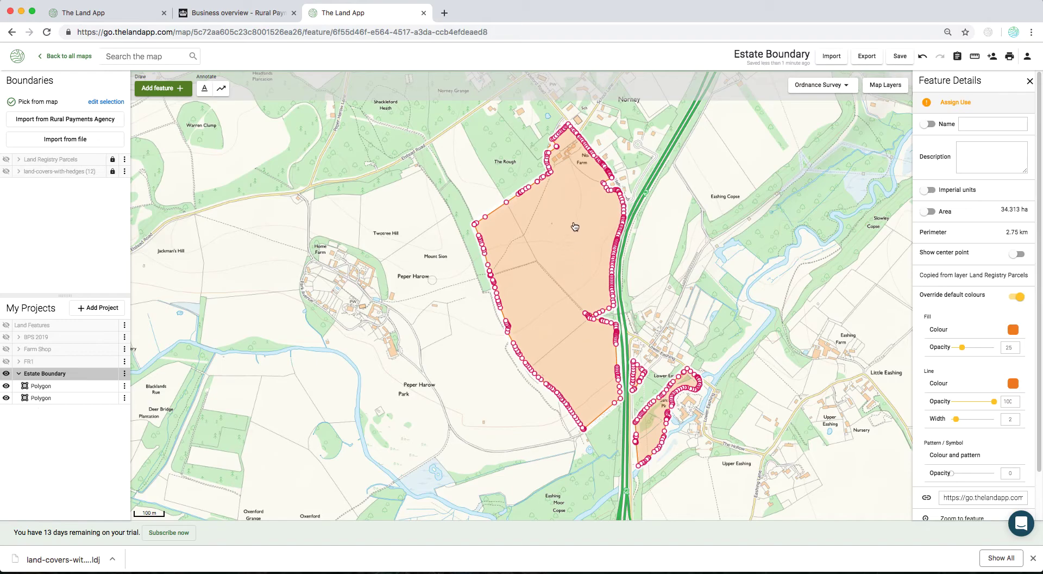
left_click(583, 245)
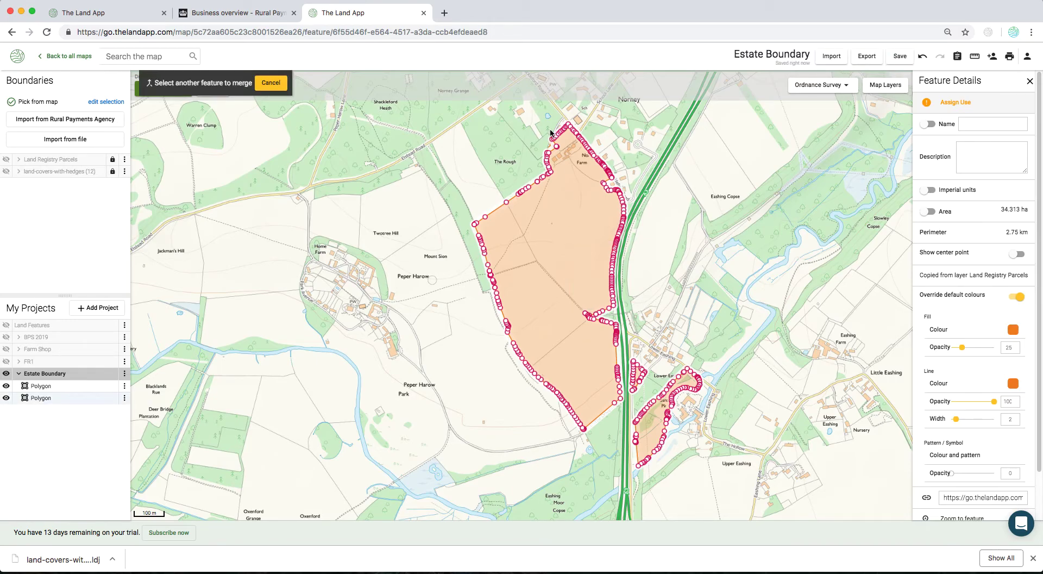
scroll(543, 122, "up", 3)
left_click(567, 219)
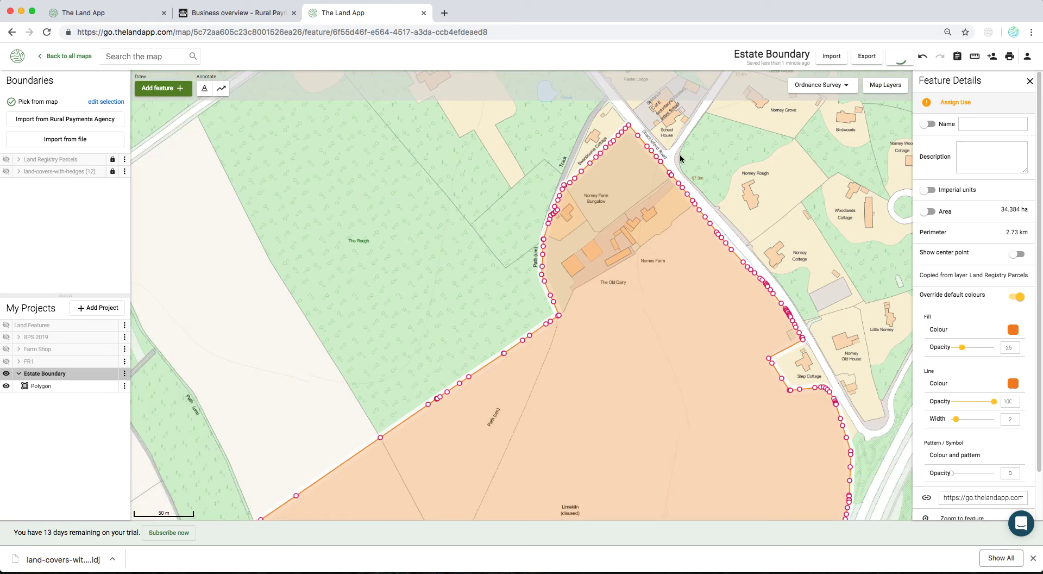
- Fit the merged estate polygon in view and assign it the Ownership boundary use
scroll(961, 408, "down", 1)
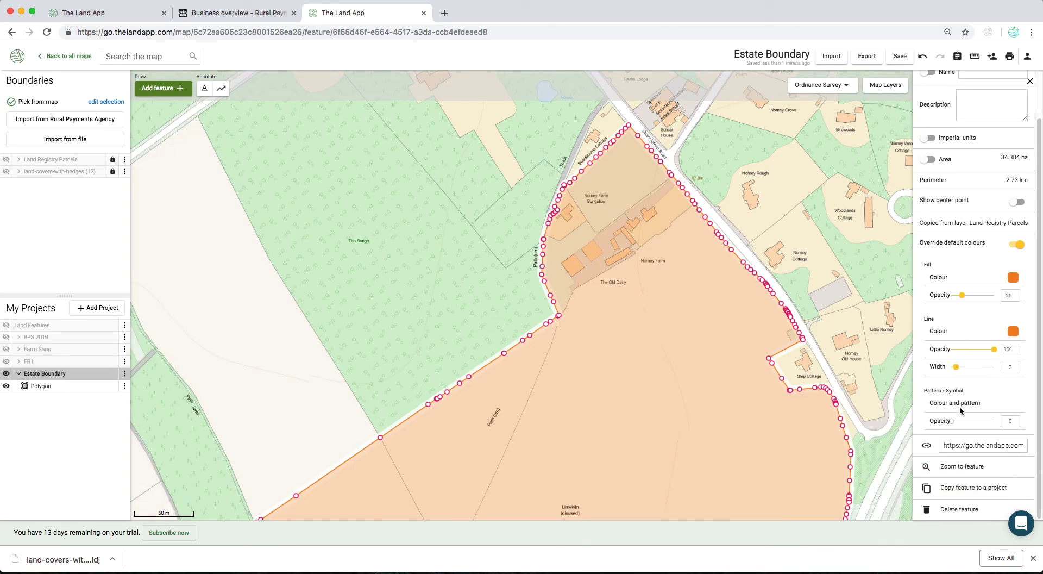
left_click(960, 468)
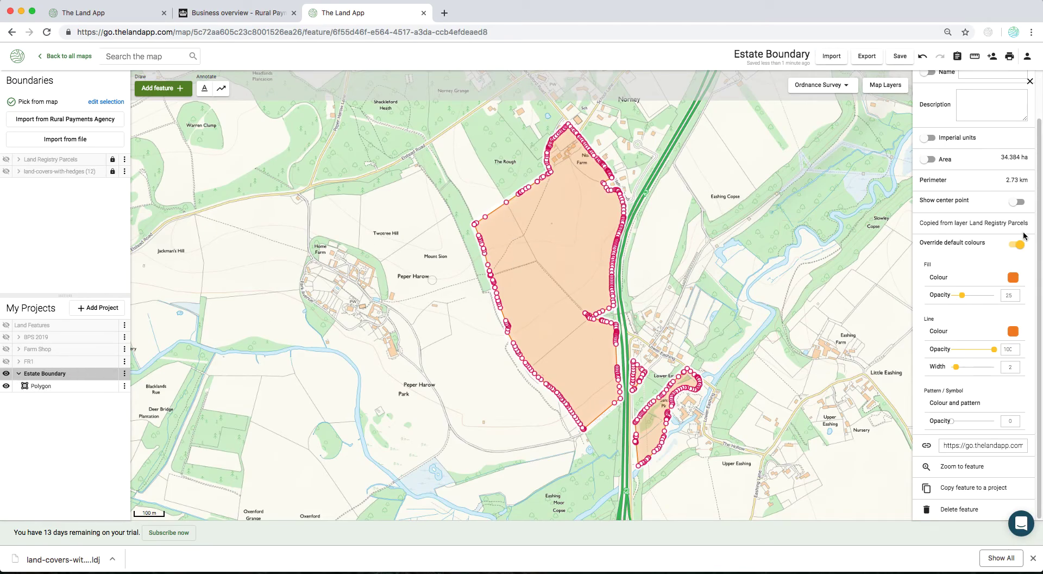
scroll(982, 180, "up", 2)
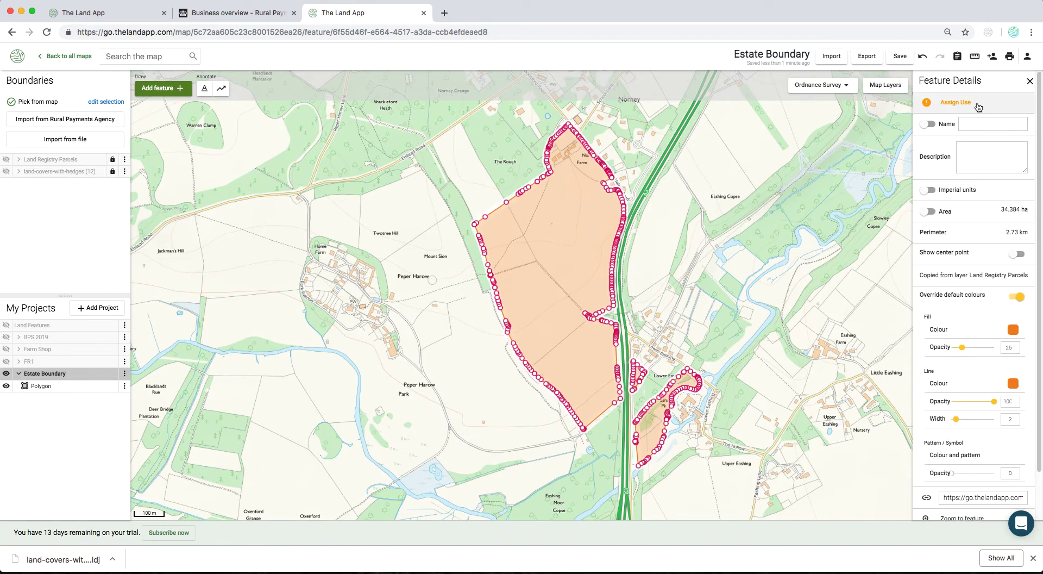
left_click(972, 104)
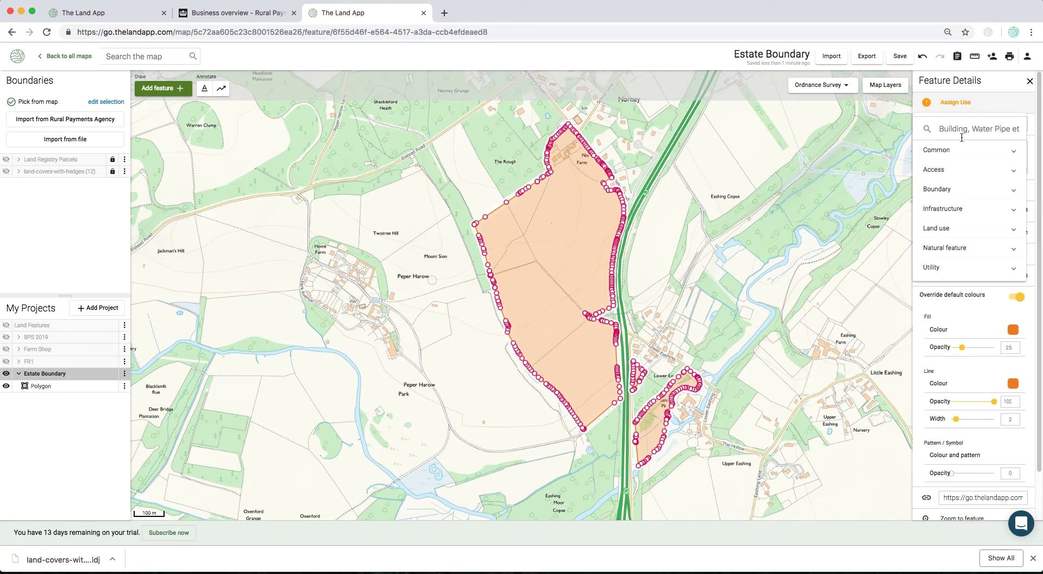
left_click(954, 189)
left_click(955, 234)
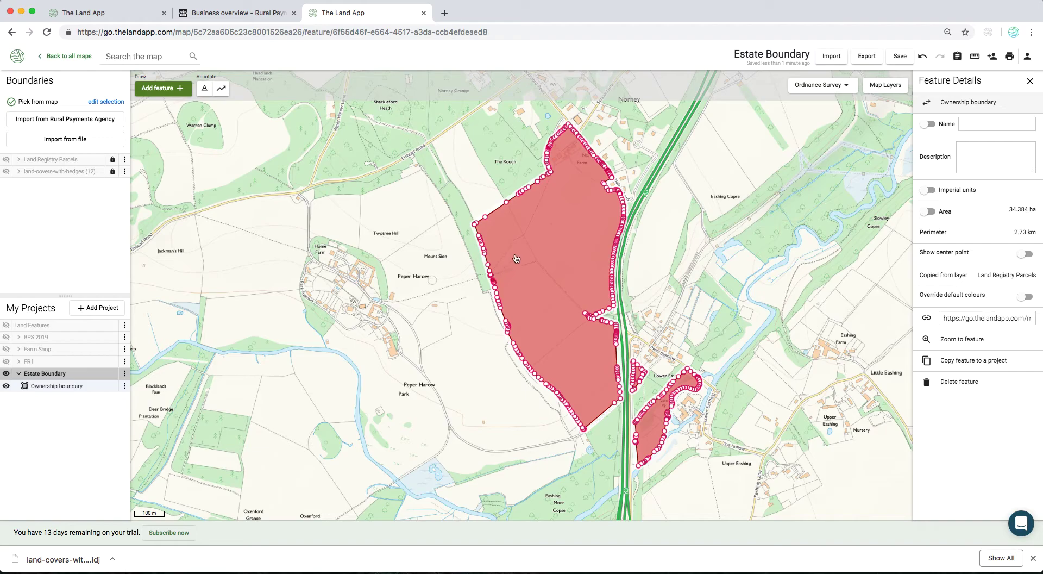
- Override the ownership boundary's default colours and set its fill opacity to 0
left_click(1023, 297)
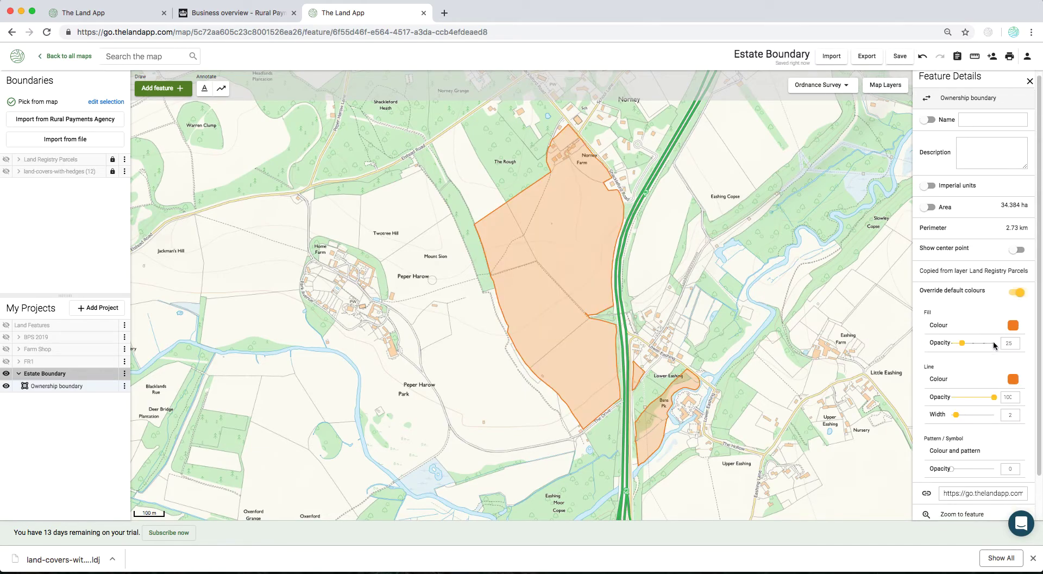
left_click(1003, 328)
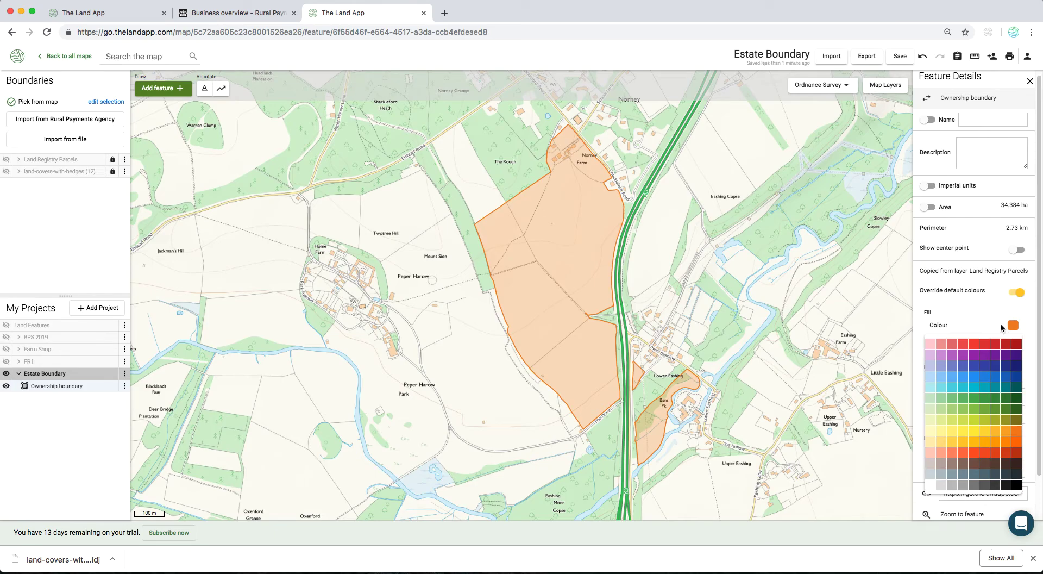
left_click(1002, 328)
left_click_drag(961, 342, 944, 342)
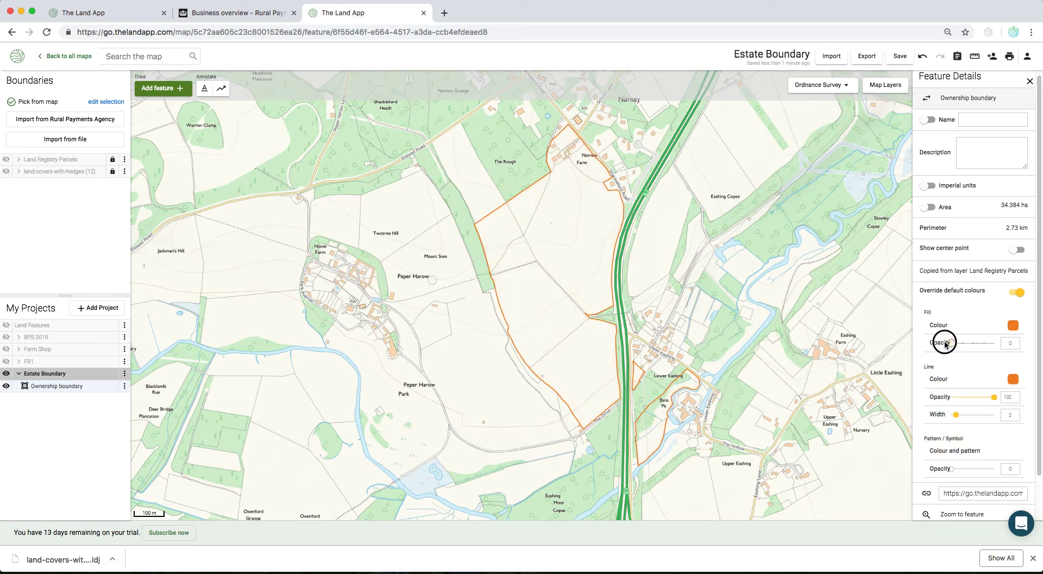
- Give the ownership boundary a red outline with a line width of 3, and deselect it
left_click(1006, 382)
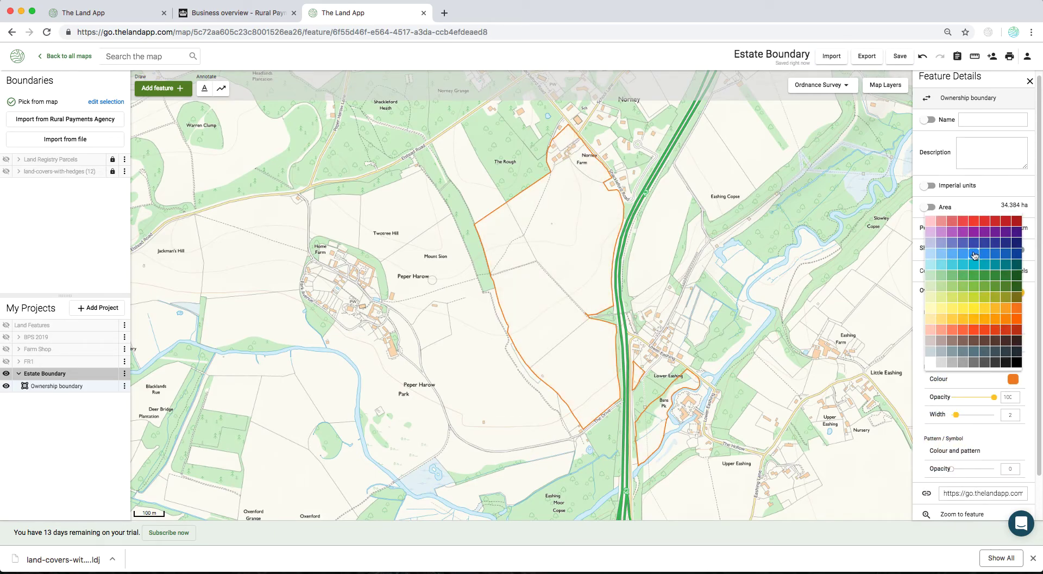
left_click(974, 227)
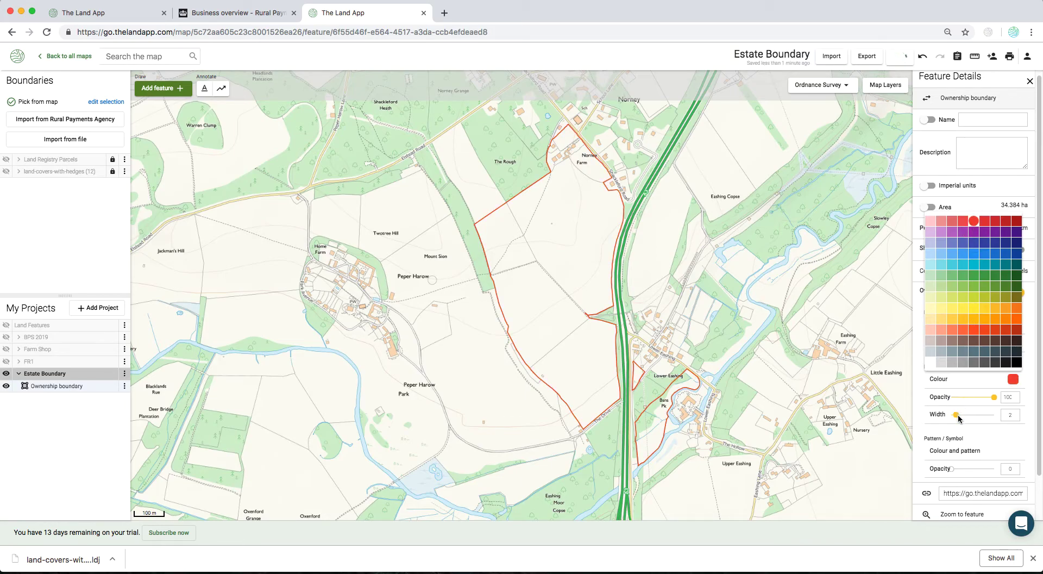
left_click(961, 415)
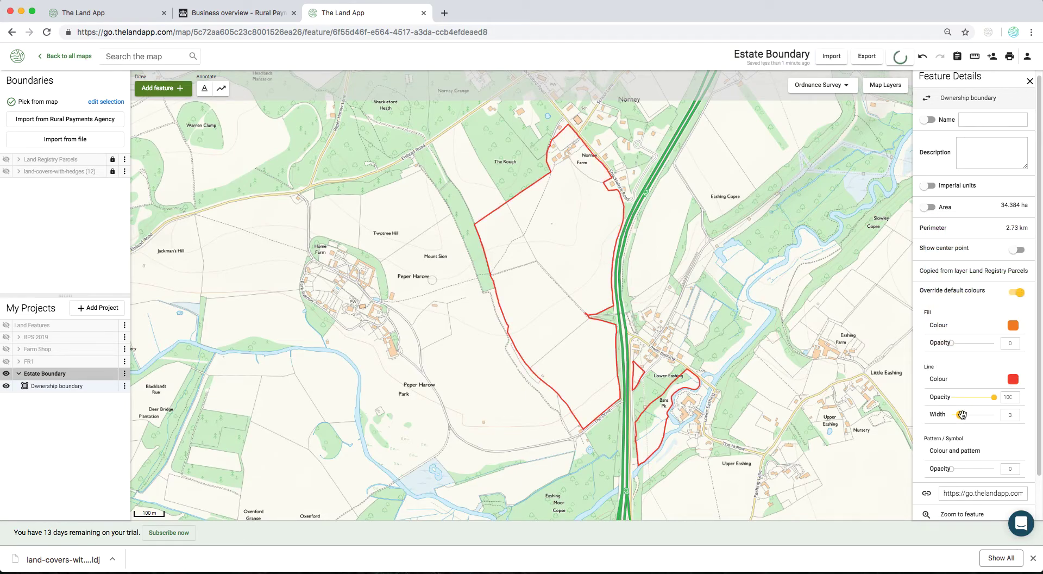
left_click(860, 302)
left_click_drag(761, 279, 727, 279)
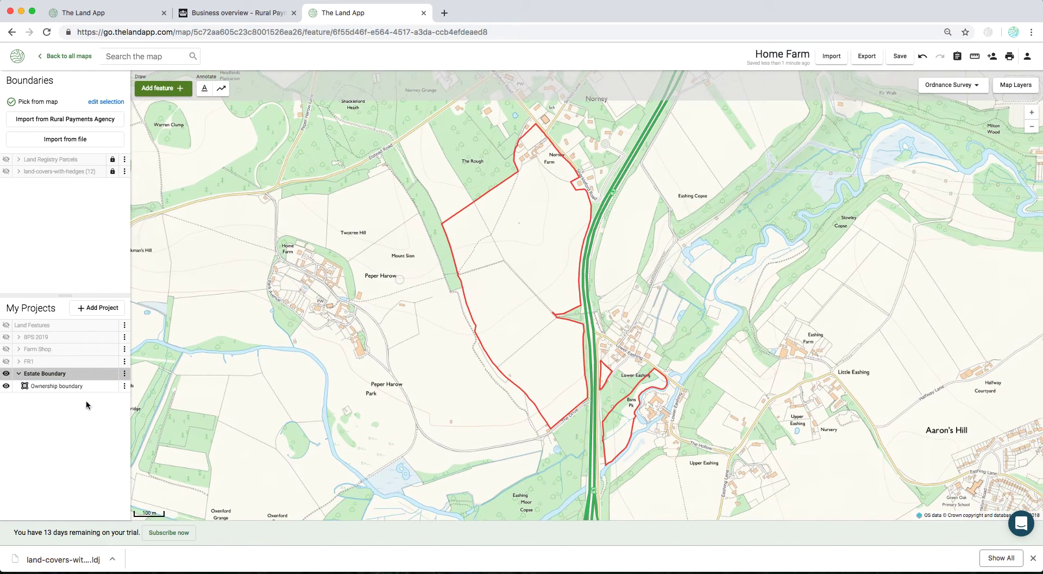
- Collapse and hide the Estate Boundary project, and briefly show the FR1, Farm Shop and BPS 2019 projects before hiding them again
left_click(18, 373)
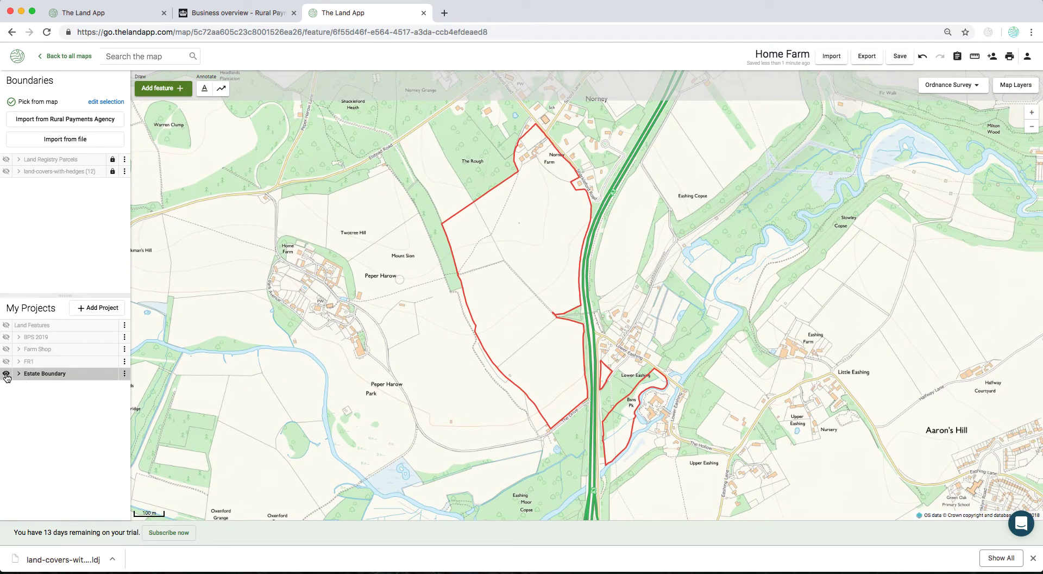
left_click(6, 362)
left_click(7, 374)
left_click(6, 350)
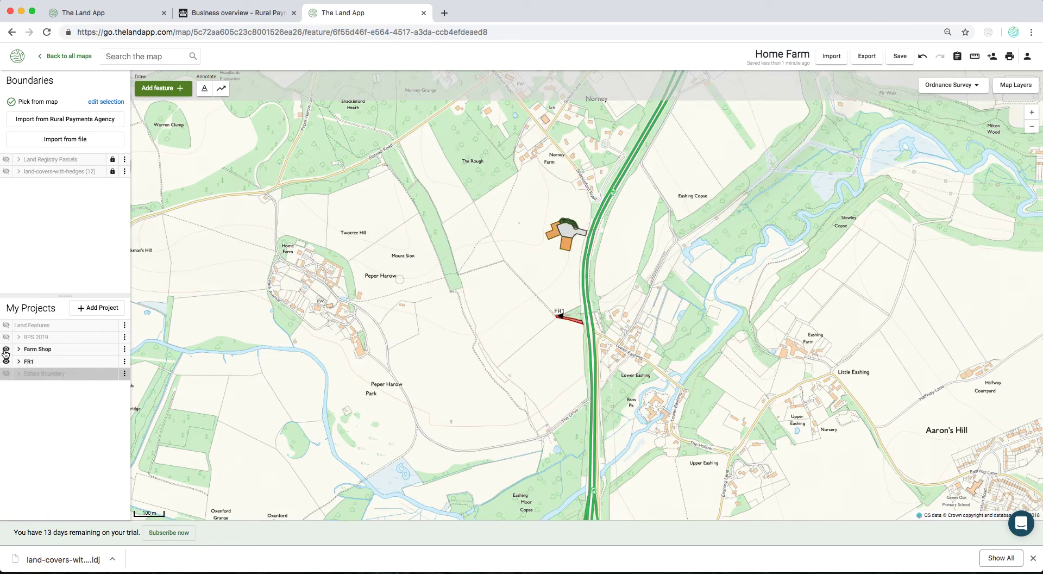
left_click(6, 349)
left_click(6, 337)
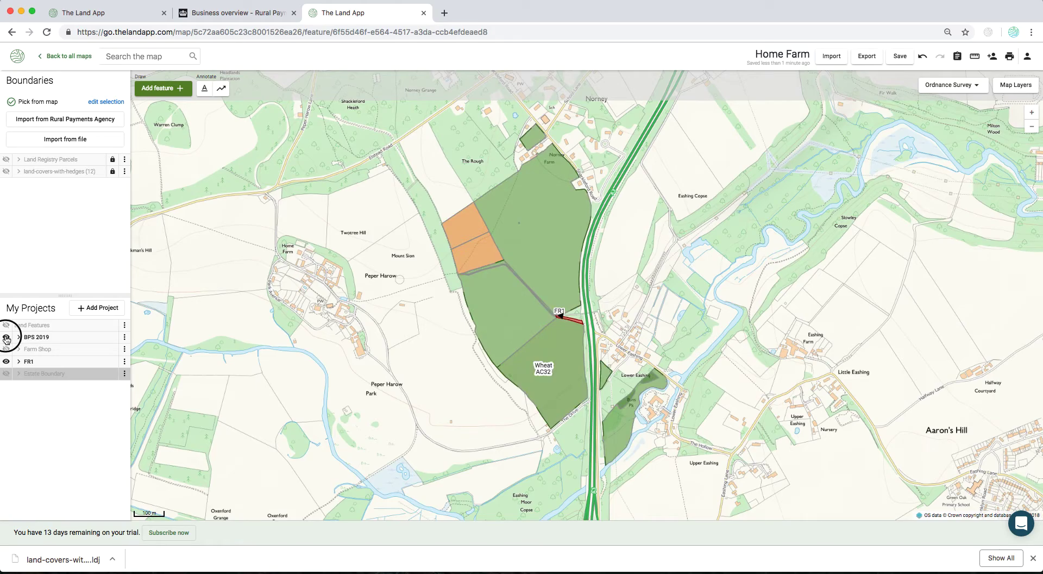
left_click(6, 337)
left_click(6, 361)
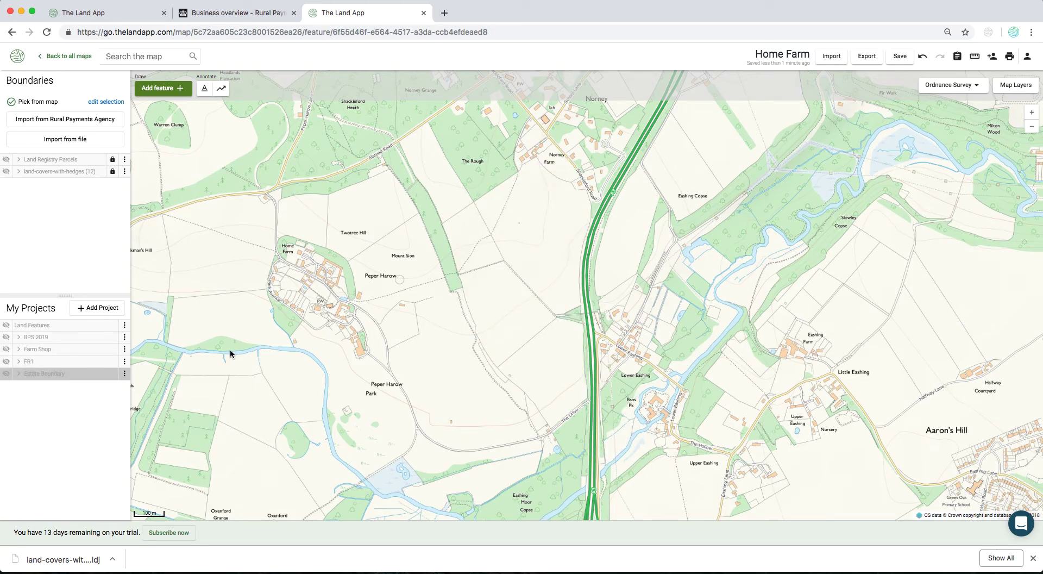
- Show the Land Registry Parcels and land-covers-with-hedges boundary layers, and look closer at the fields around Norney Farm
left_click(6, 160)
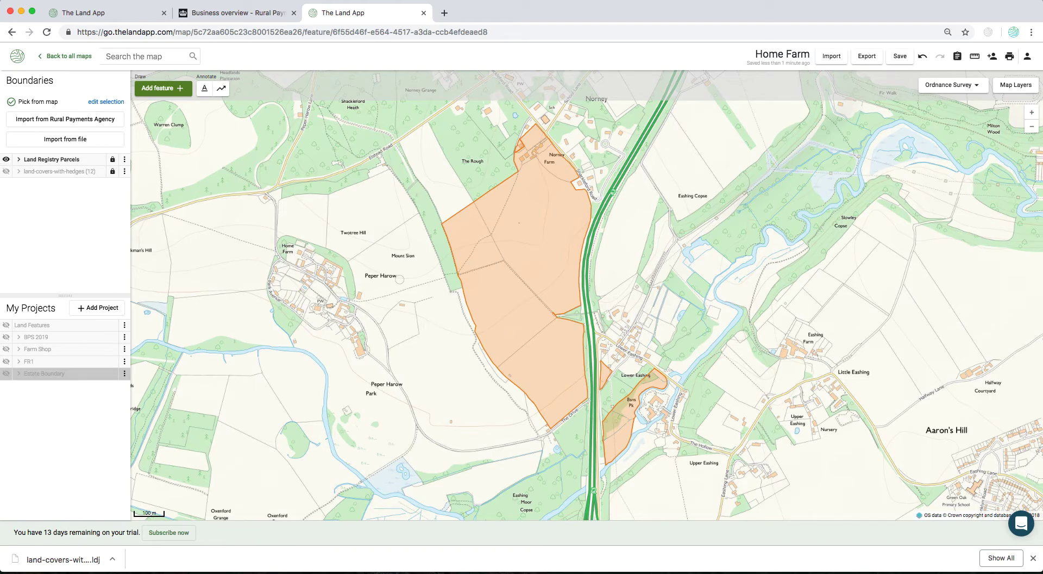
left_click(7, 172)
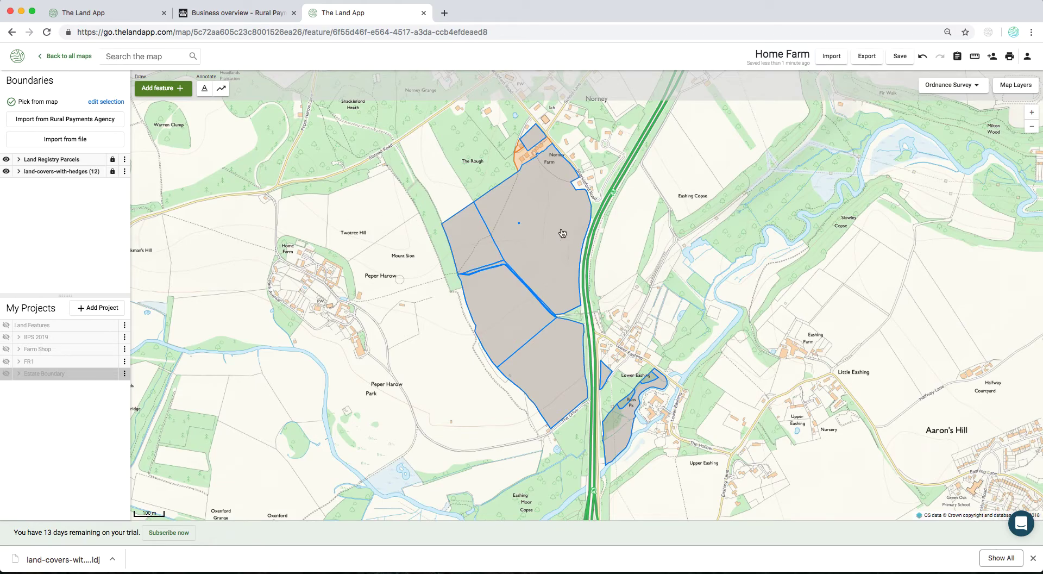
scroll(559, 217, "up", 2)
left_click_drag(542, 156, 546, 255)
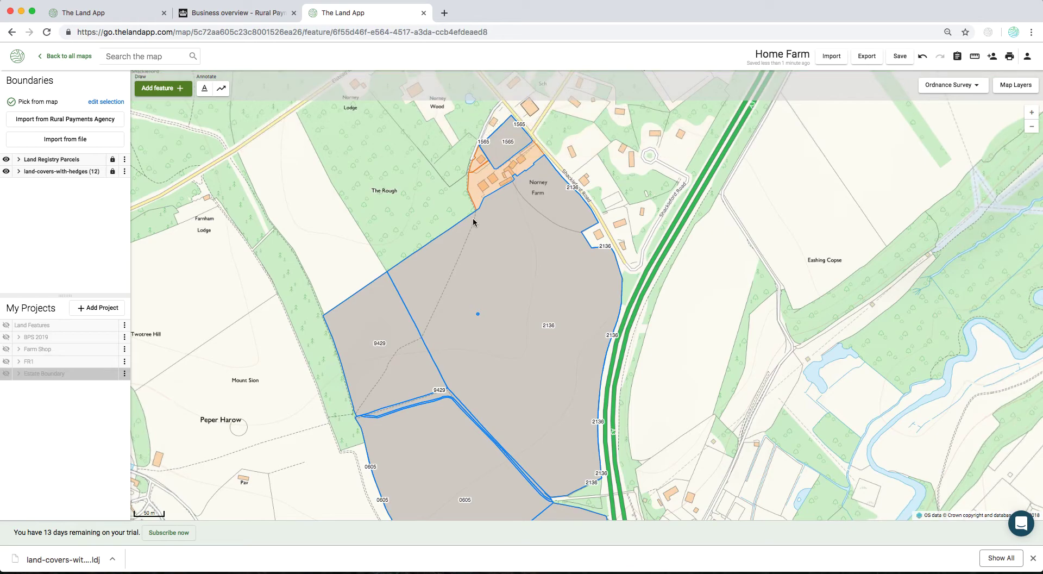
left_click_drag(520, 380, 518, 370)
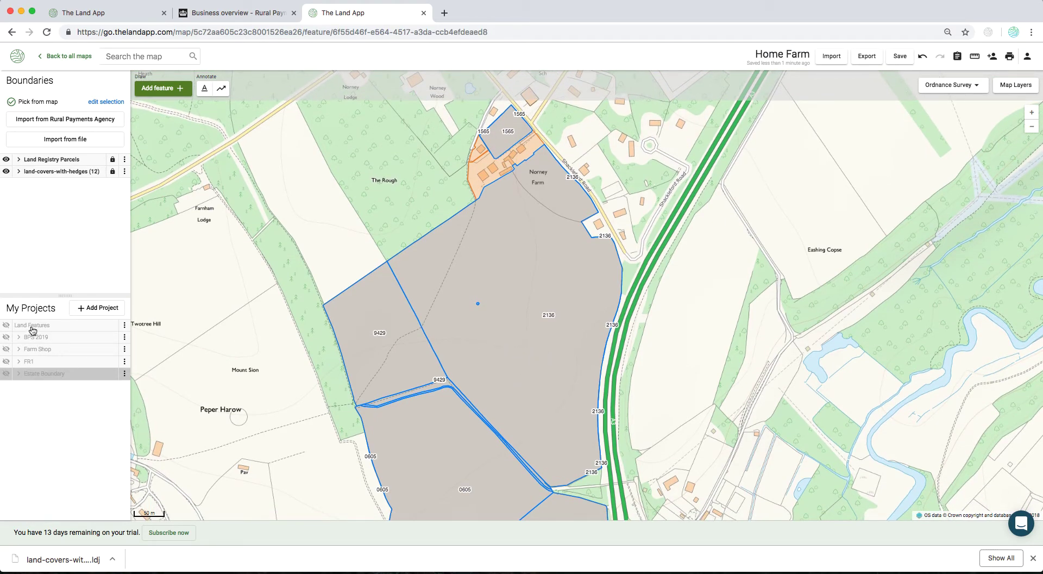
- Make the Land Features project visible and set it as the active project
left_click(6, 325)
left_click(48, 329)
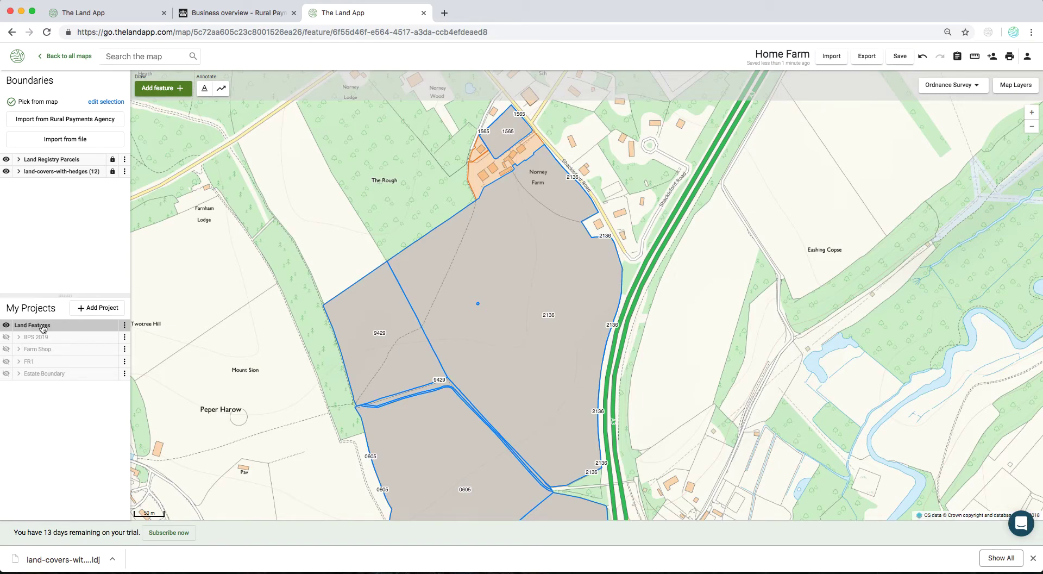
left_click_drag(537, 346, 524, 315)
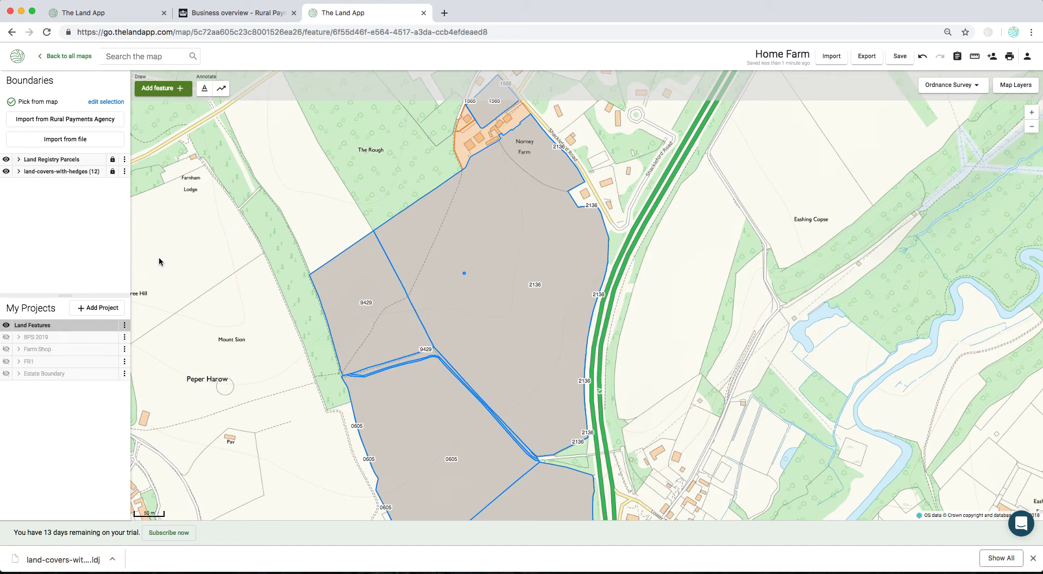
left_click_drag(506, 286, 491, 277)
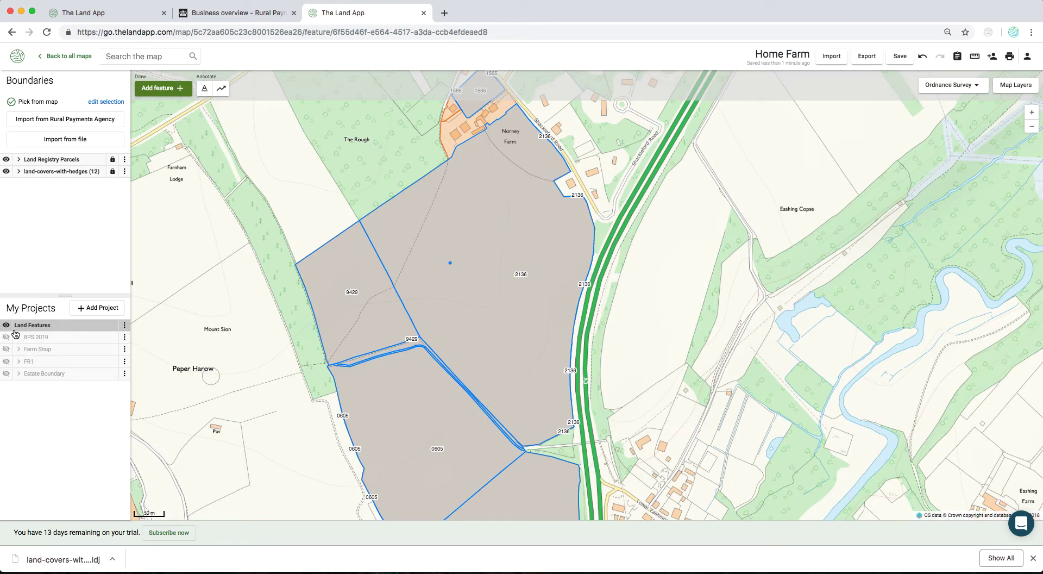
- Begin a Water pipe feature at the corner of the farm building just north of The Old Dairy label
left_click(176, 87)
left_click(179, 110)
type("w")
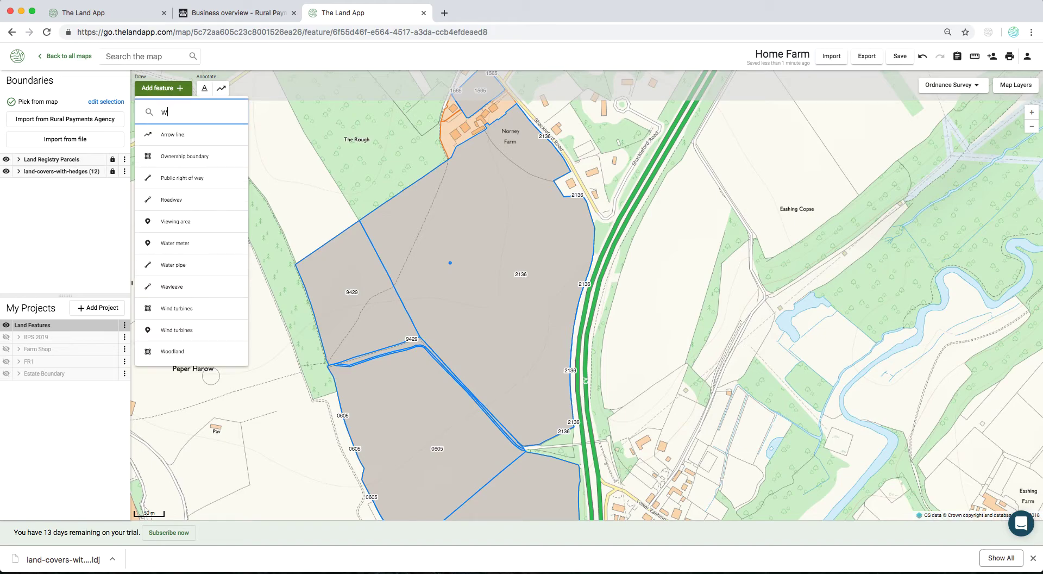
type("ater")
left_click(179, 154)
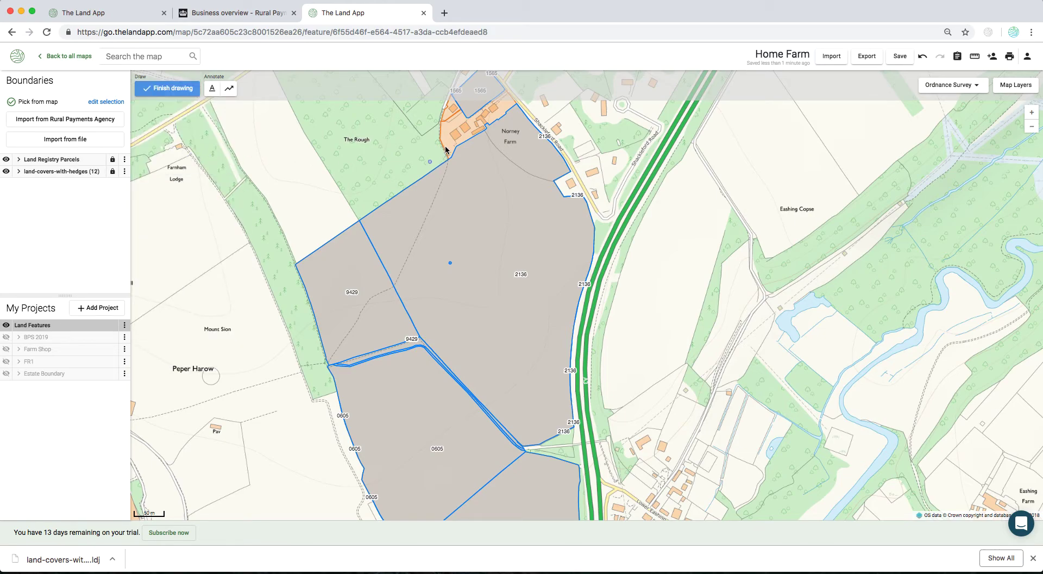
scroll(476, 142, "up", 5)
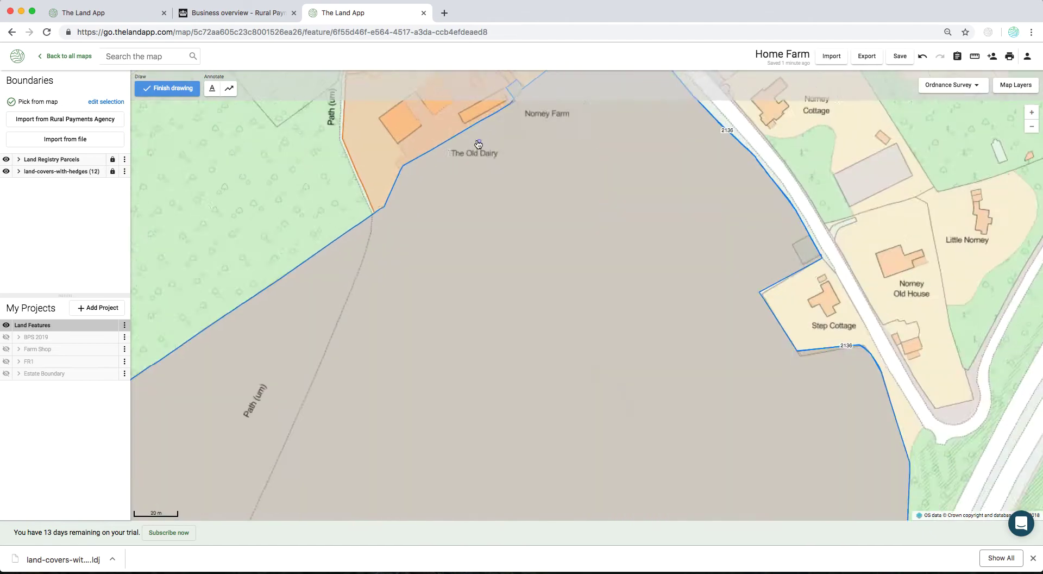
left_click_drag(472, 142, 463, 177)
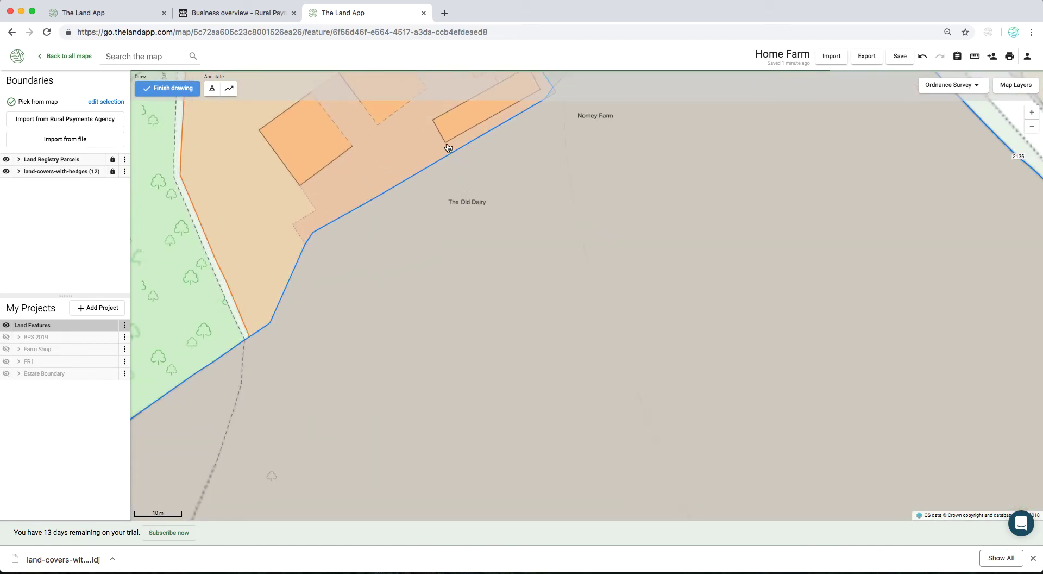
left_click(445, 142)
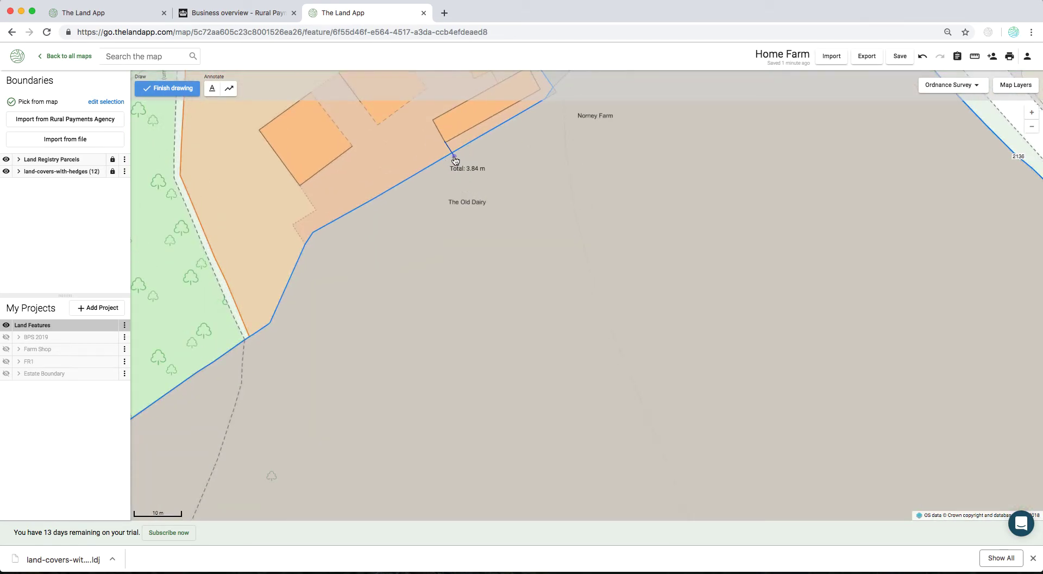
- Run the water pipe south across field 2136 to the track, then southeast to the track's end, about 591 m in total
scroll(478, 244, "down", 4)
left_click_drag(507, 321, 487, 212)
mouse_move(488, 435)
left_mouse_down()
mouse_move(463, 242)
mouse_move(455, 268)
left_mouse_up()
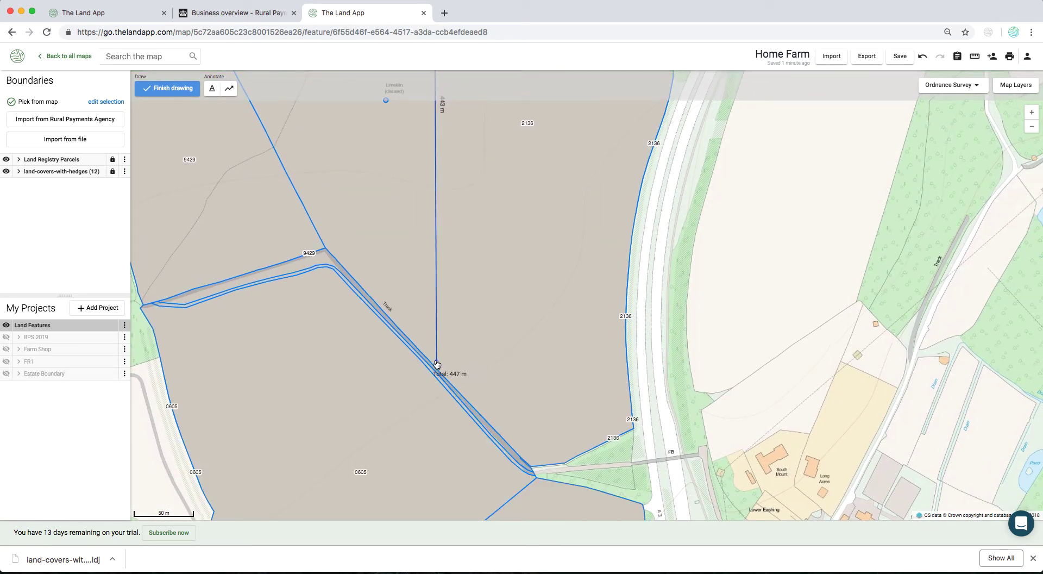
left_click(426, 358)
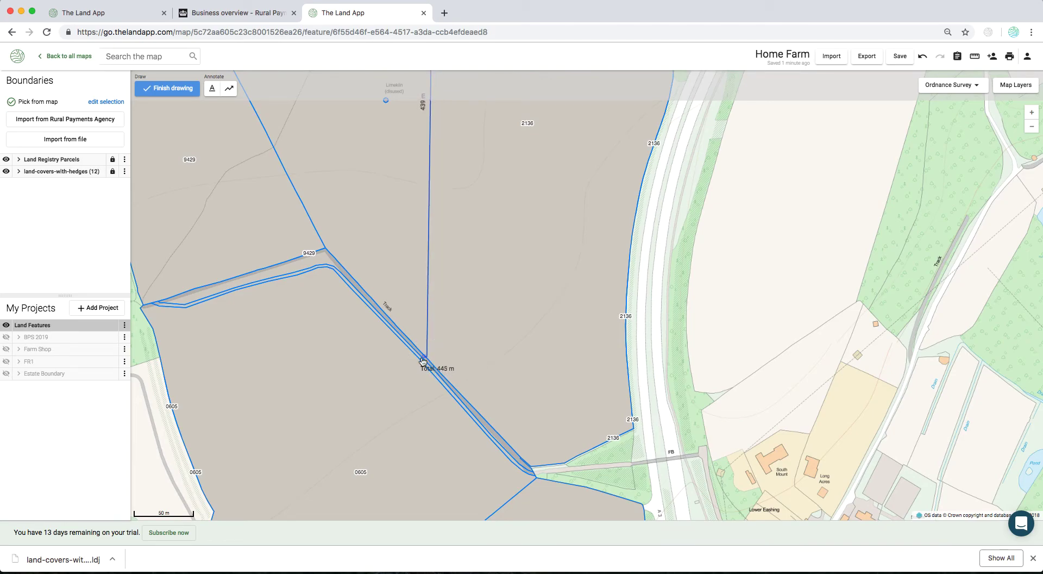
left_click(422, 359)
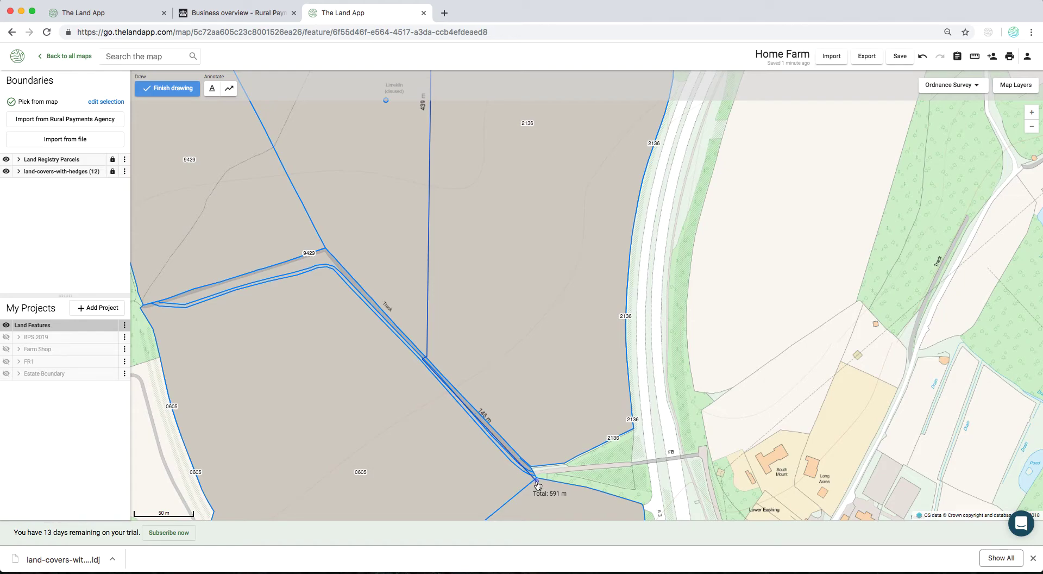
double_click(538, 485)
- Draw two branch pipes off the main, about 124 m northwest along the track and about 237 m along the northern field edge to parcel 9429
left_click(422, 359)
double_click(325, 252)
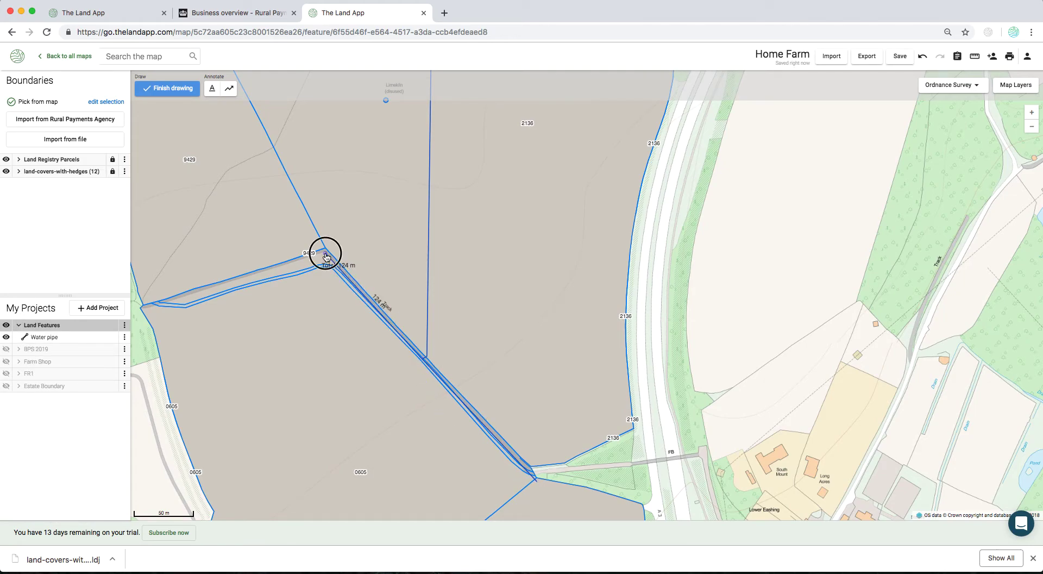
left_click_drag(353, 176, 423, 480)
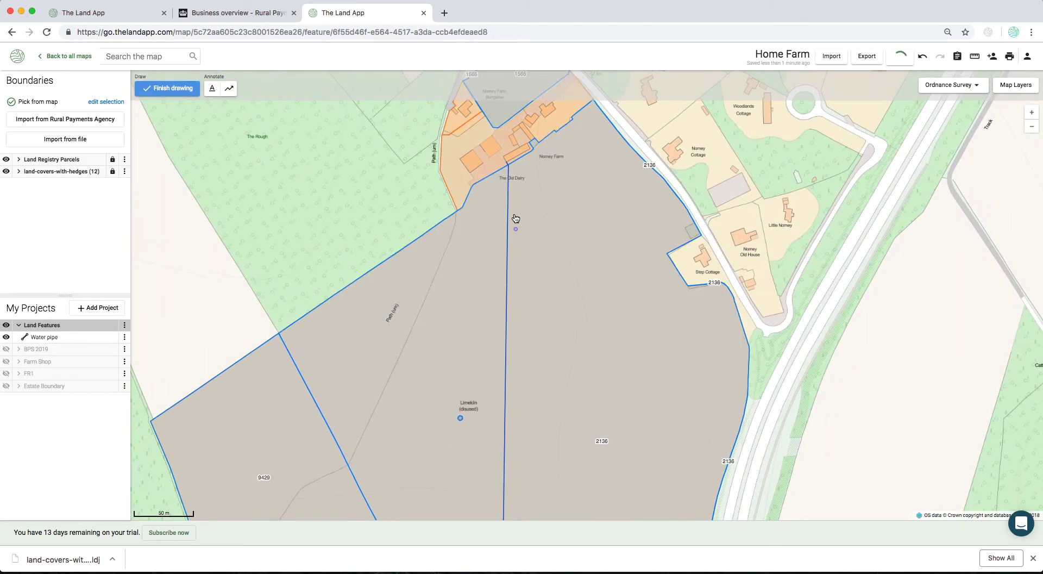
left_click(509, 187)
left_click(463, 208)
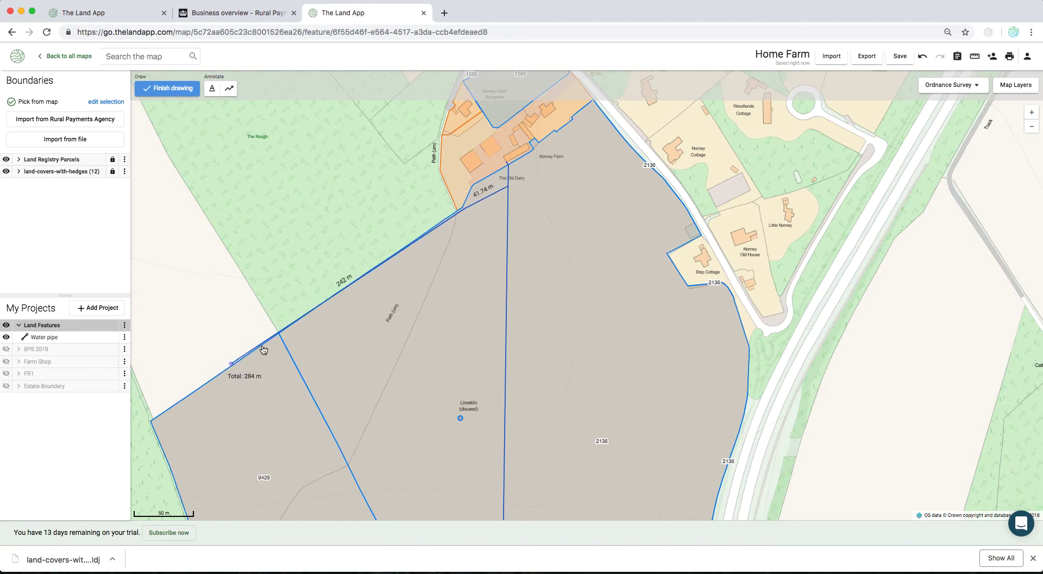
double_click(281, 341)
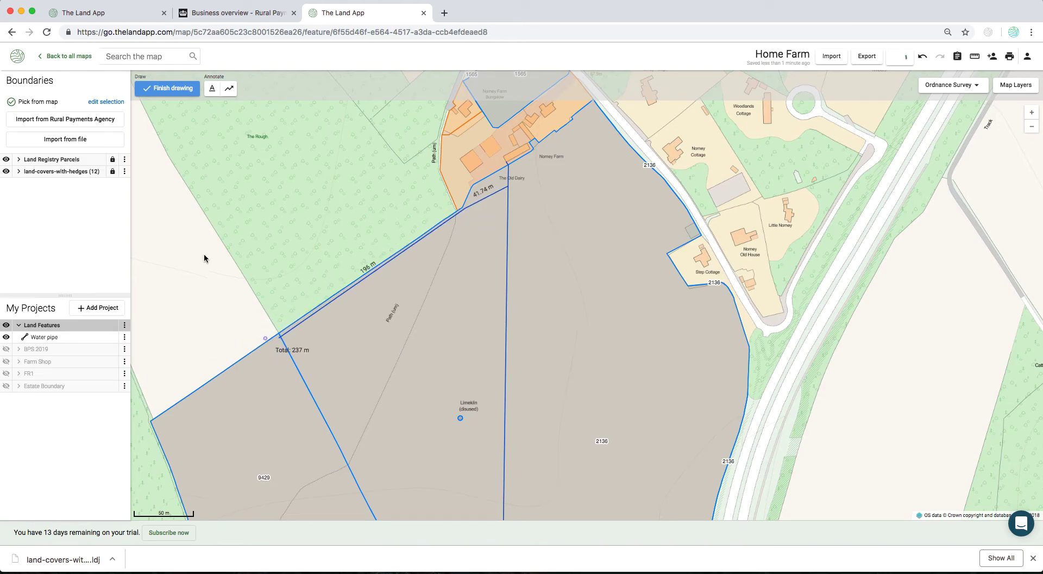
- Finish the current water pipe drawing and switch the base map to Bing Imagery
left_click(163, 92)
left_click(163, 91)
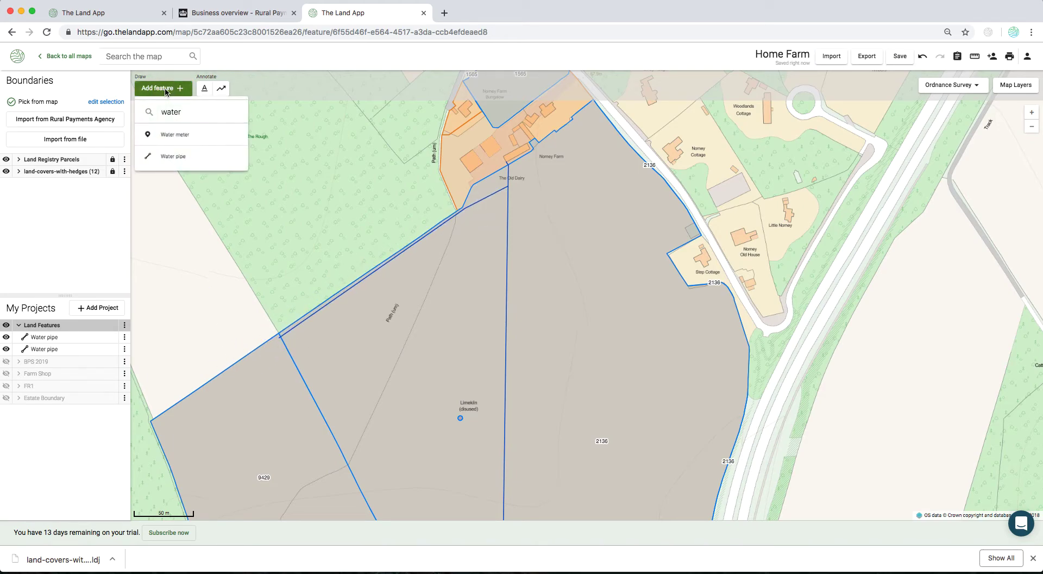
left_click(972, 85)
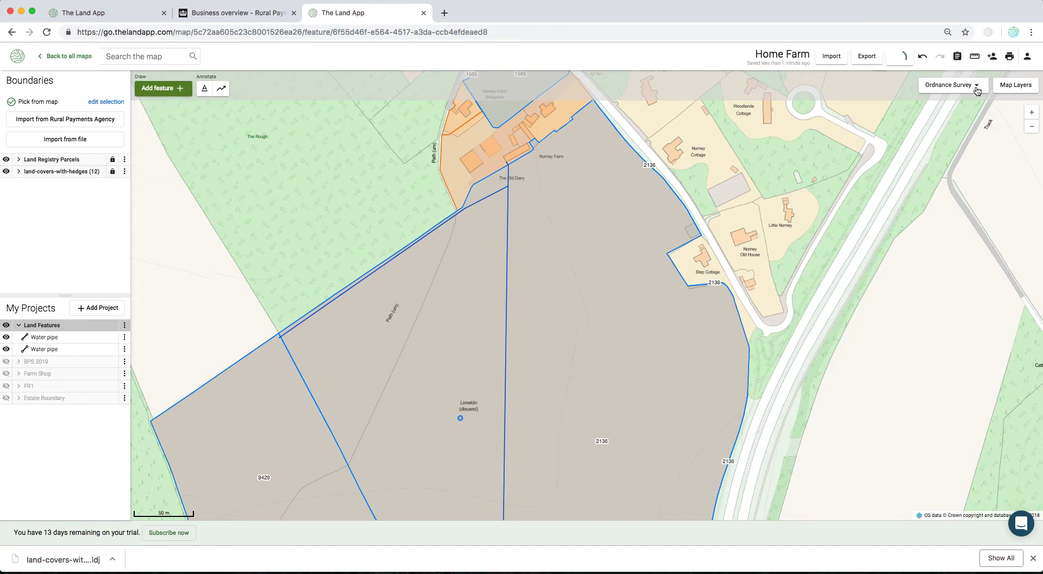
left_click(972, 86)
left_click(946, 126)
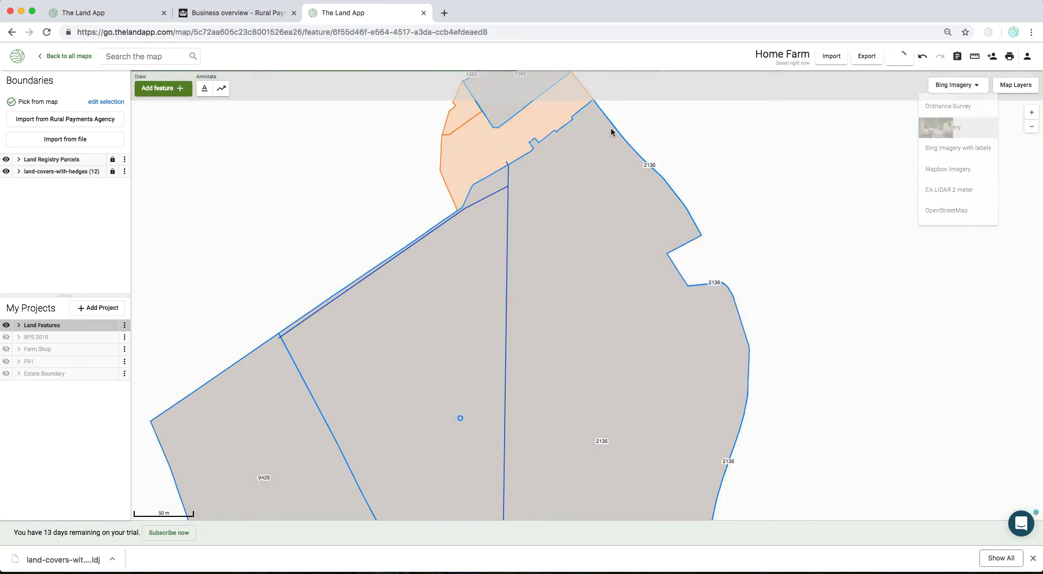
- Add Tree point features over the individual trees seen in field 2136, near the farm buildings and along the track below parcel 9429
left_click(181, 91)
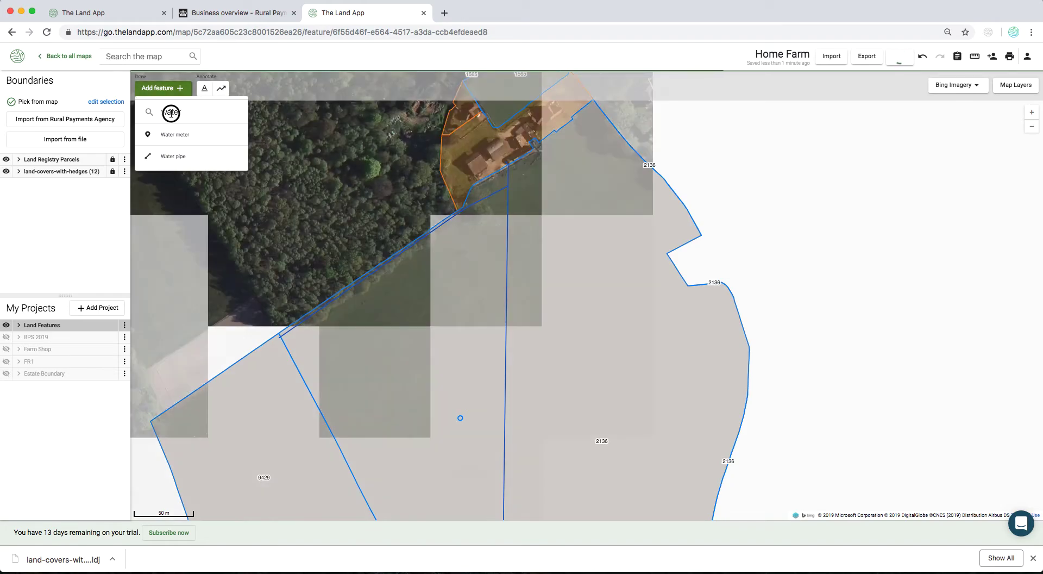
double_click(173, 111)
type("trough")
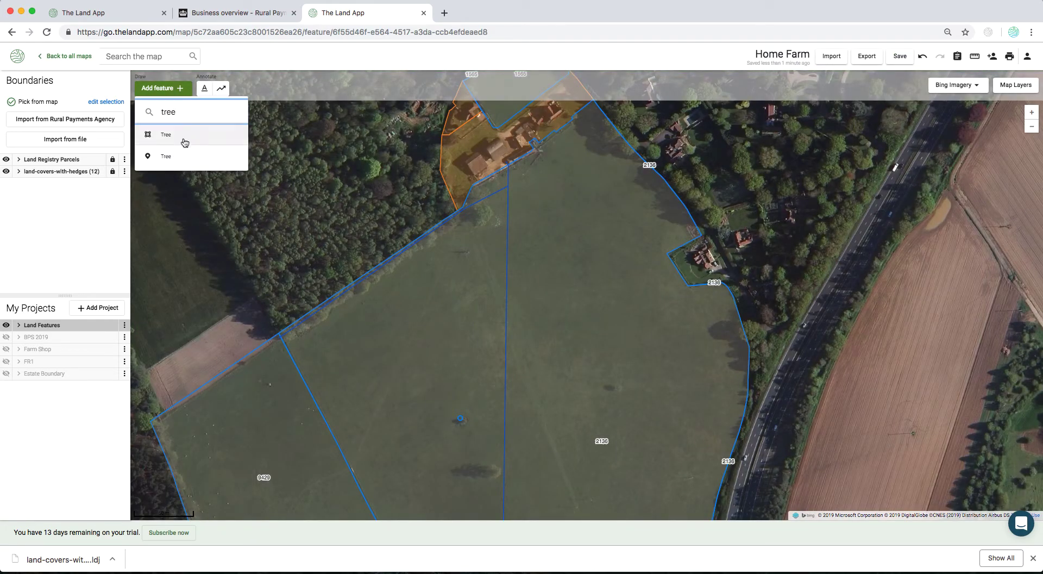
left_click(186, 159)
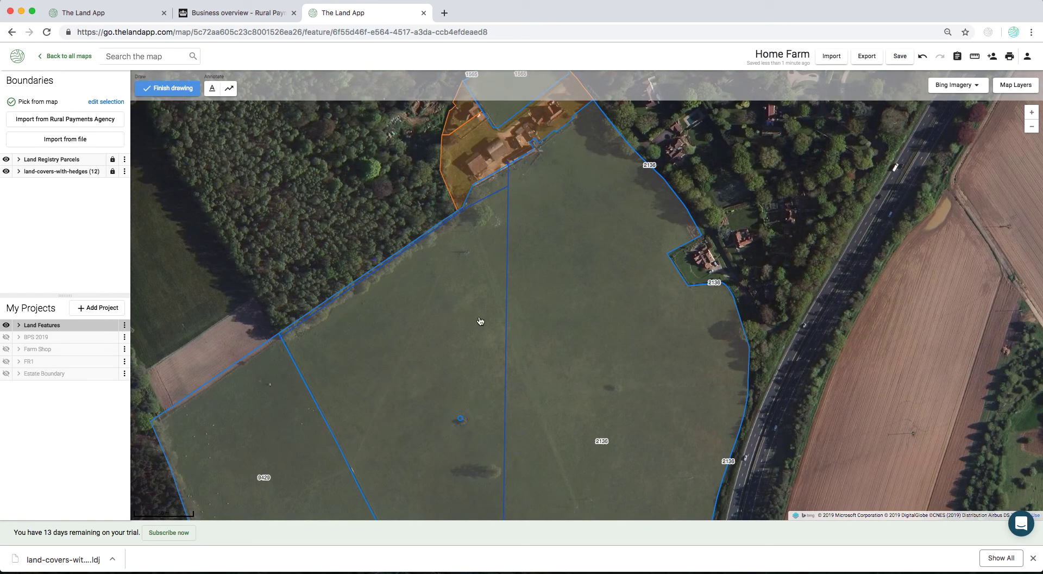
left_click(620, 390)
left_click_drag(540, 482, 433, 303)
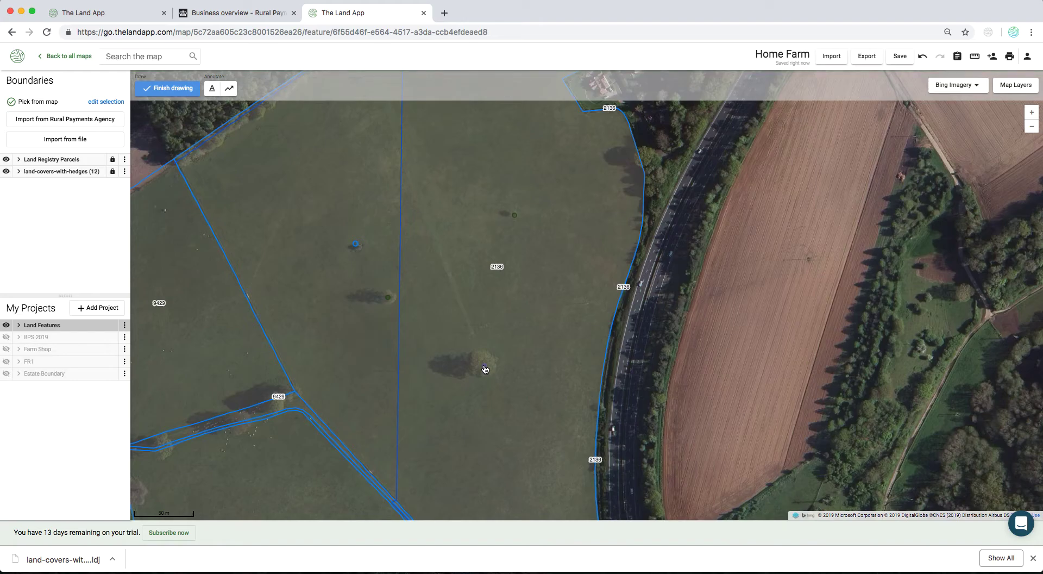
left_click(292, 396)
left_click(161, 447)
left_click_drag(340, 199, 340, 420)
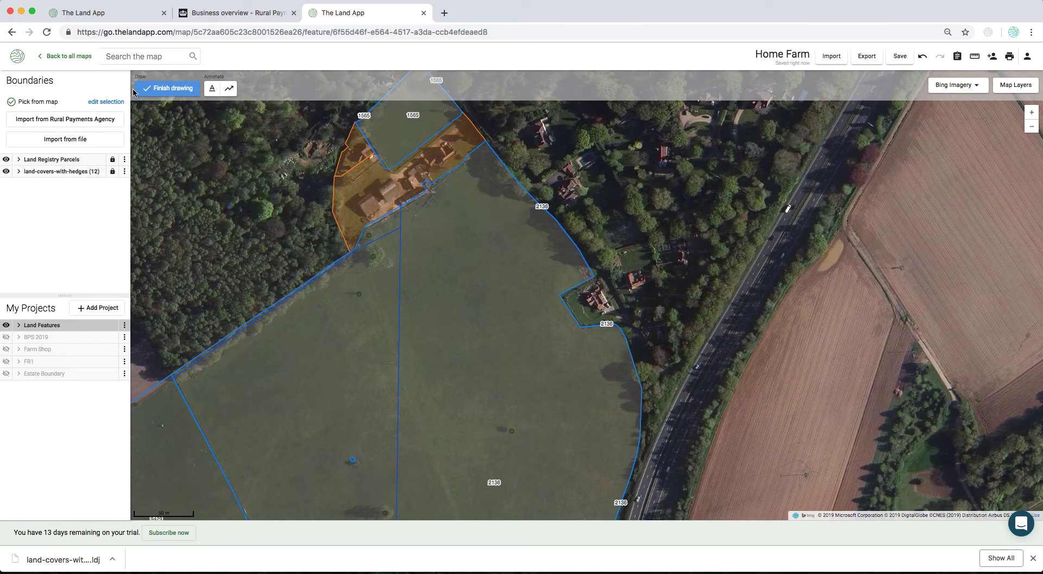
left_click(155, 90)
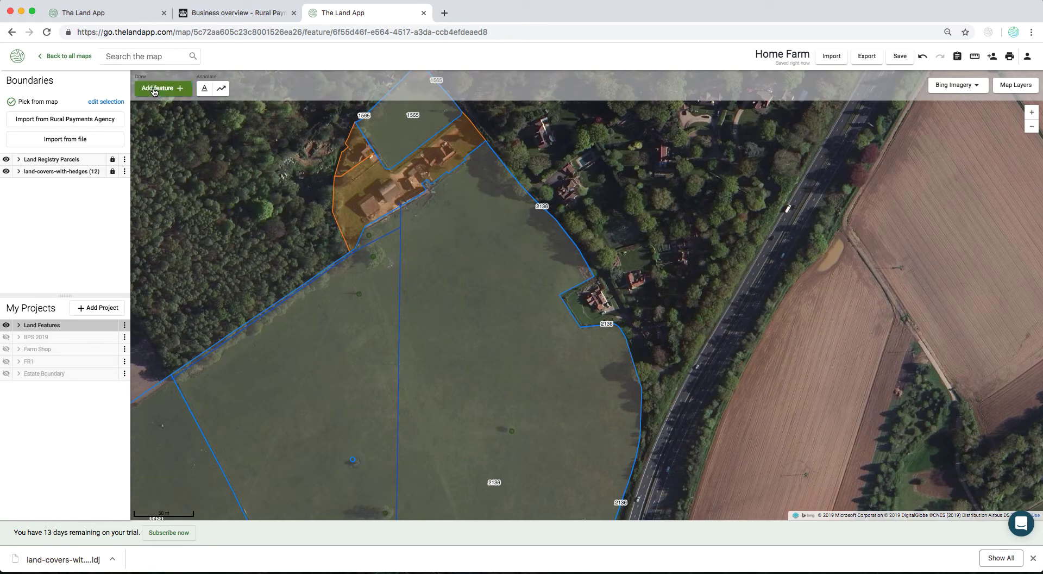
- Switch the base map back to Ordnance Survey and bring the tree-marked fields into view
left_click(953, 85)
left_click(955, 210)
left_click_drag(755, 311, 752, 268)
scroll(689, 343, "down", 3)
left_click_drag(705, 388, 657, 281)
- Look through the Infrastructure, Land use, Utility and Natural feature categories for the feature types that can be drawn
left_click(166, 89)
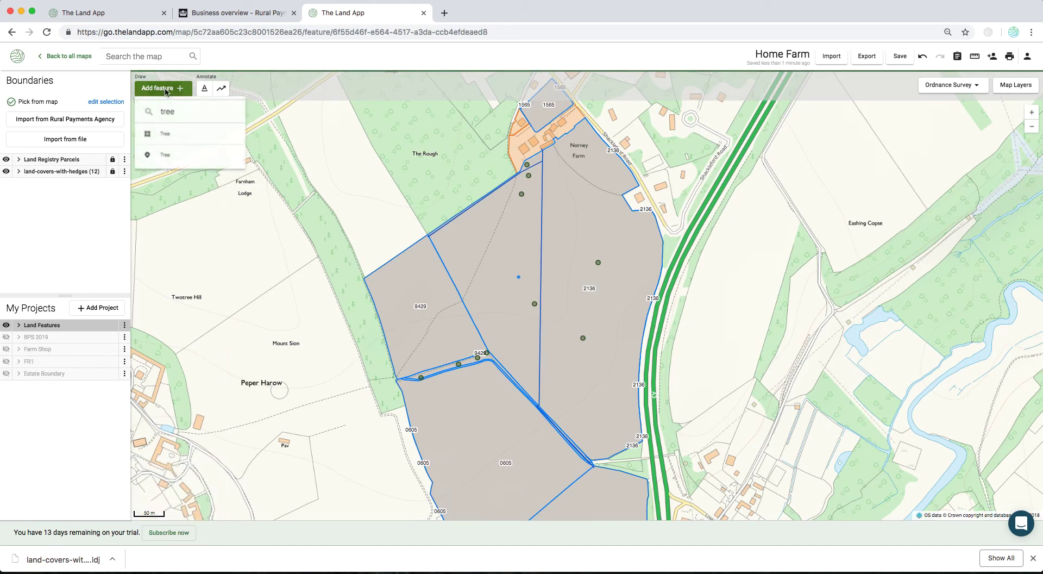
double_click(148, 111)
key("BackSpace")
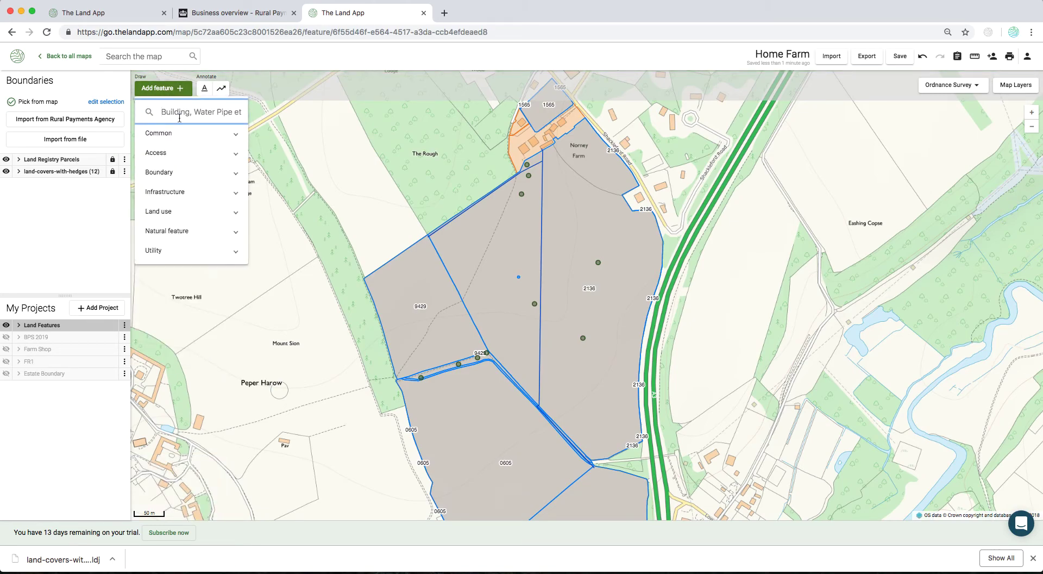
left_click(193, 195)
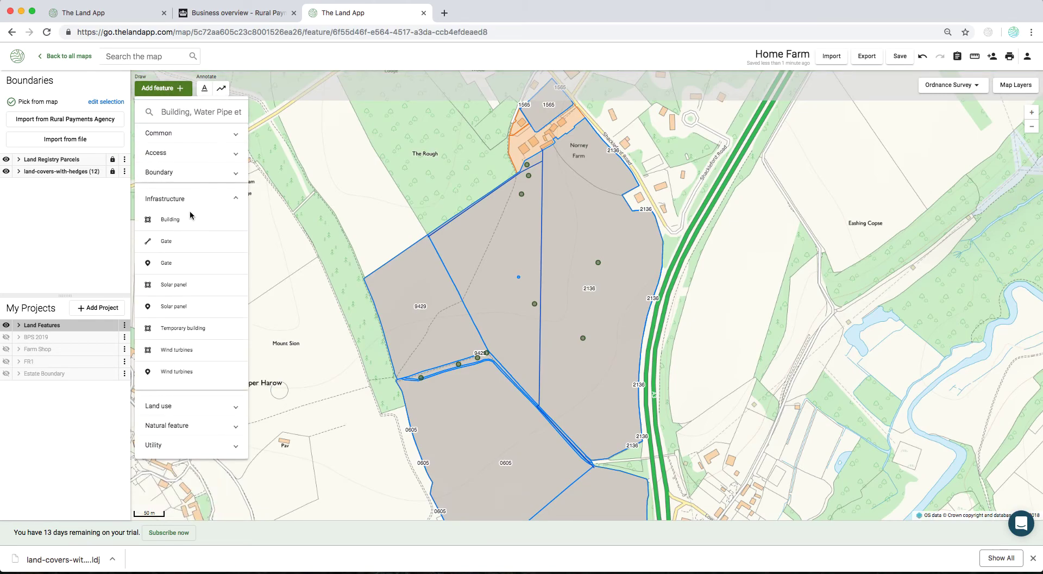
left_click(218, 409)
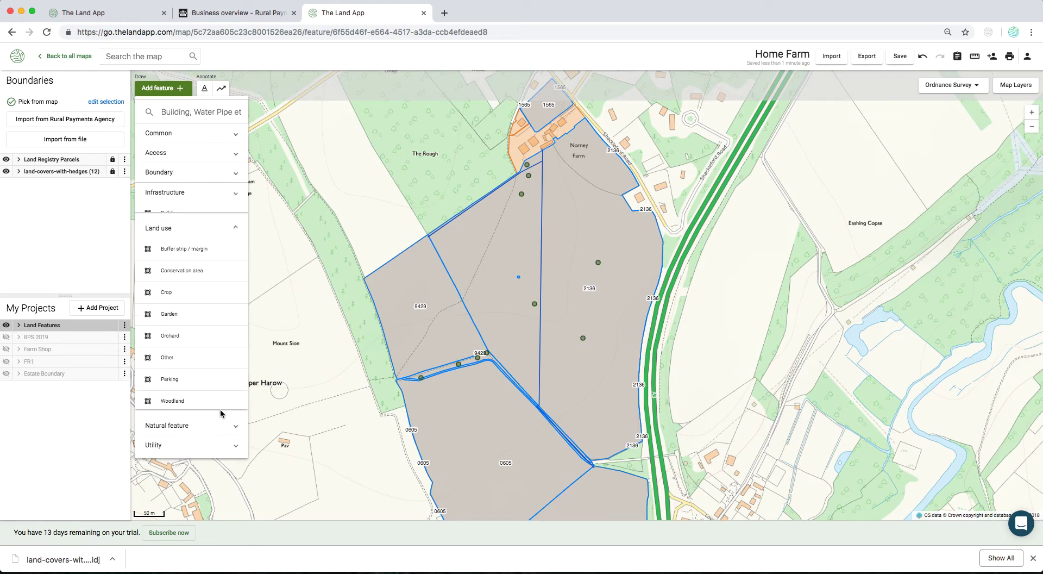
left_click(221, 443)
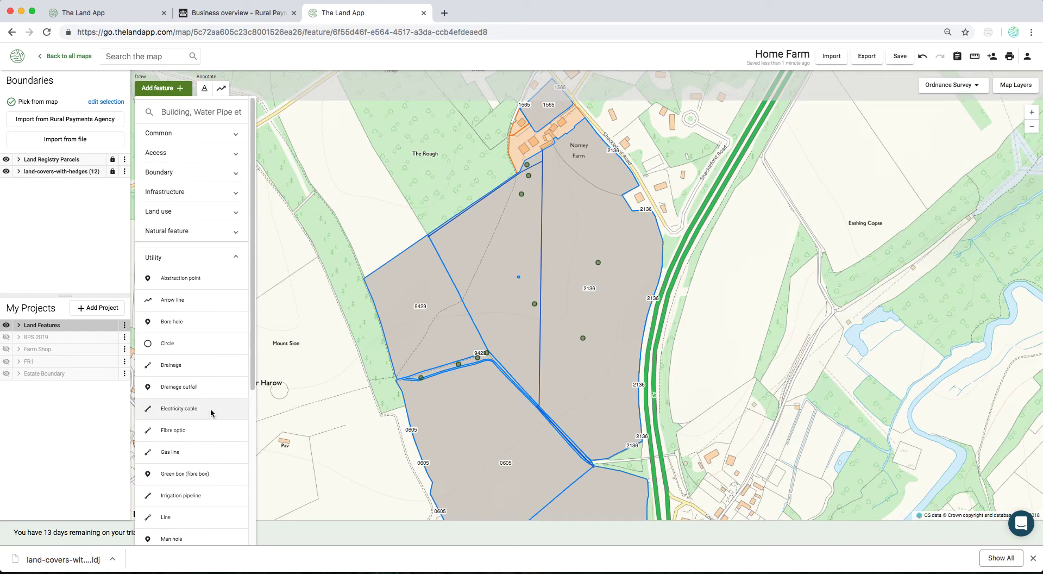
left_click(236, 251)
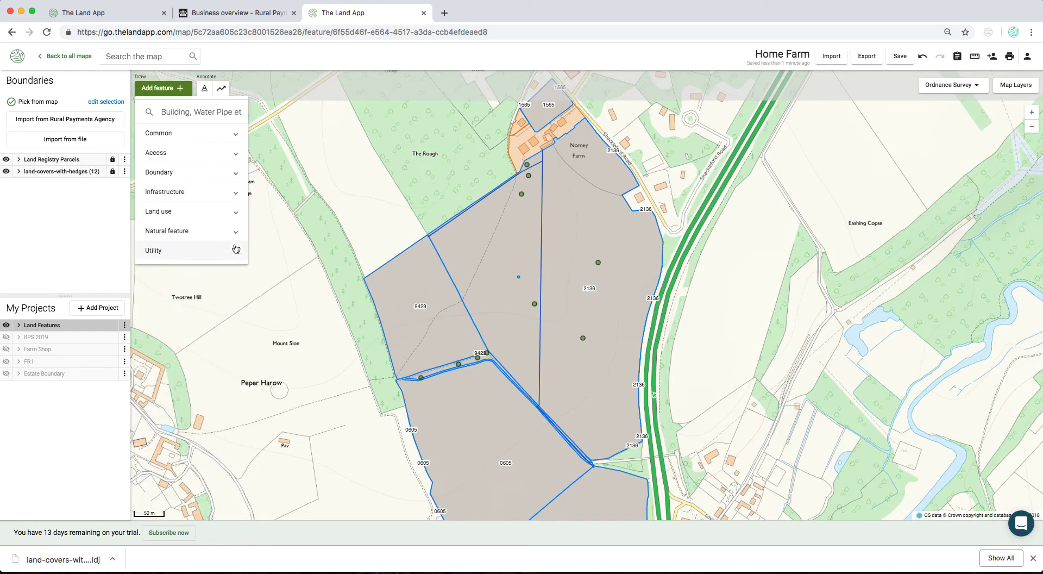
left_click(236, 231)
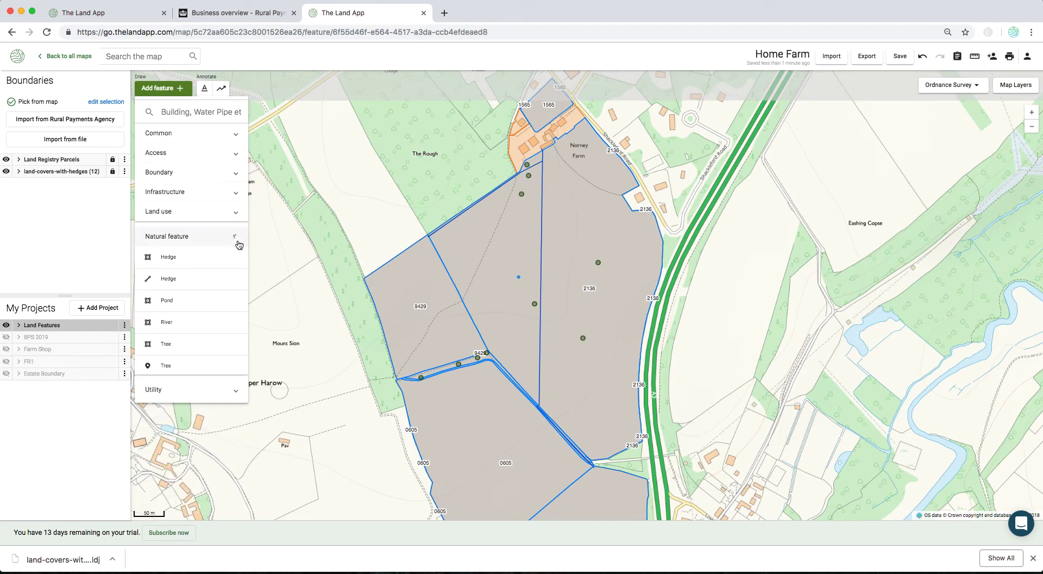
left_click(237, 243)
left_click(170, 93)
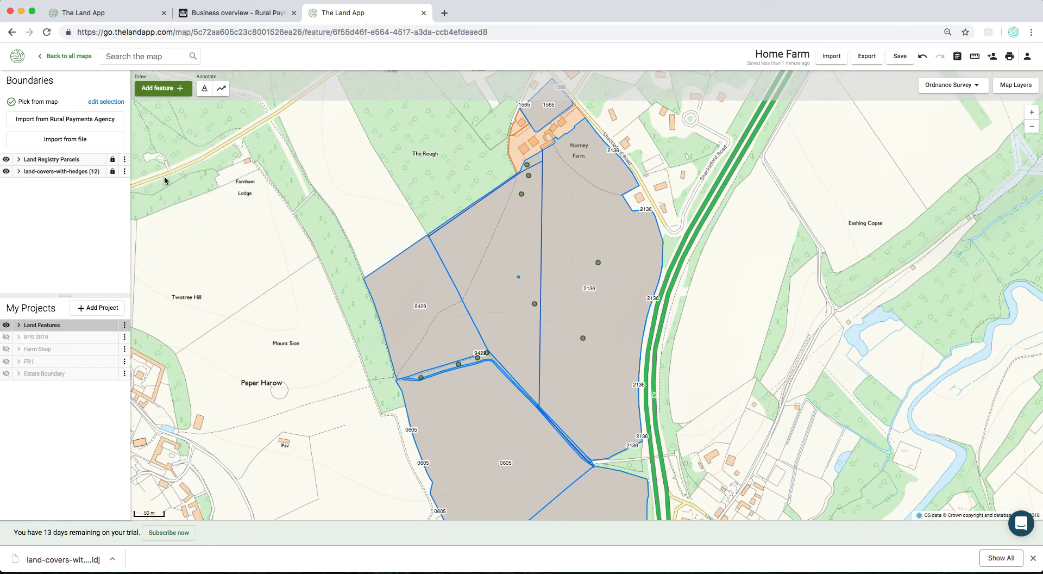
- Show the BPS 2019 project on the map and hide the Land Features project
left_click_drag(784, 255, 765, 246)
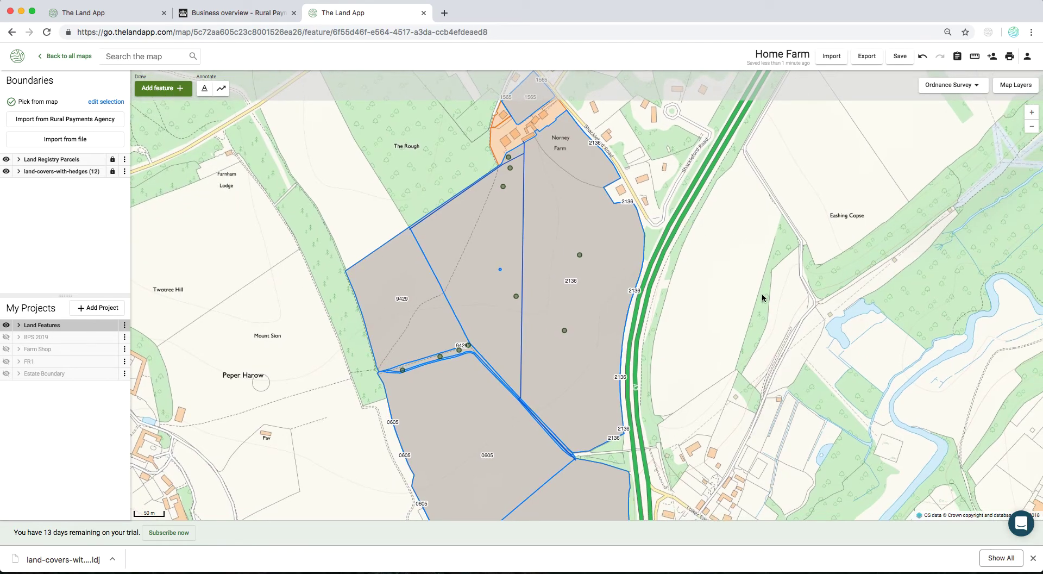
scroll(762, 298, "down", 1)
left_click_drag(761, 298, 583, 267)
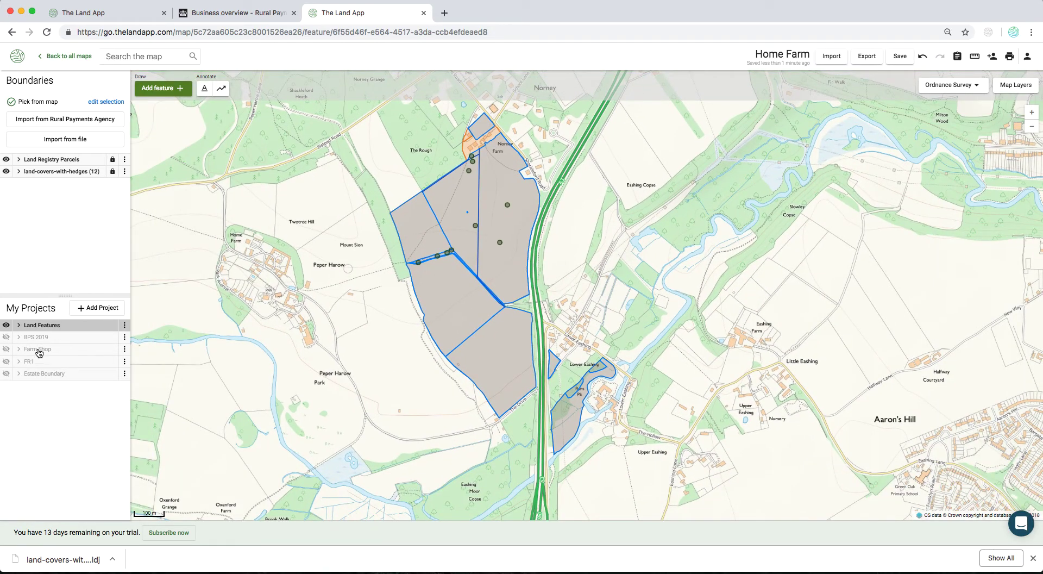
left_click(7, 337)
left_click(6, 326)
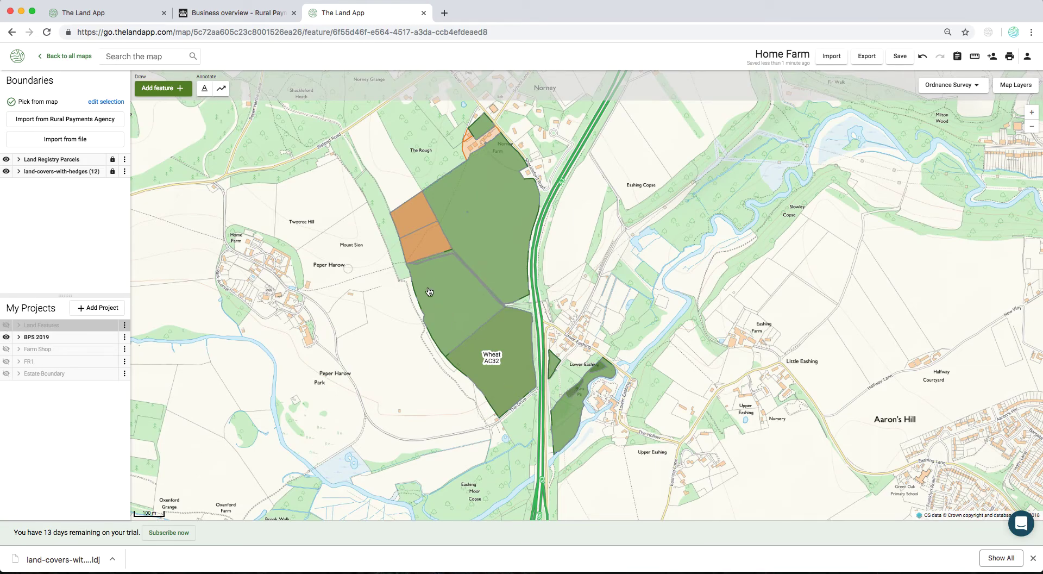
left_click_drag(587, 221, 589, 226)
- Create a custom project of your own and rename it Photo
left_click(94, 305)
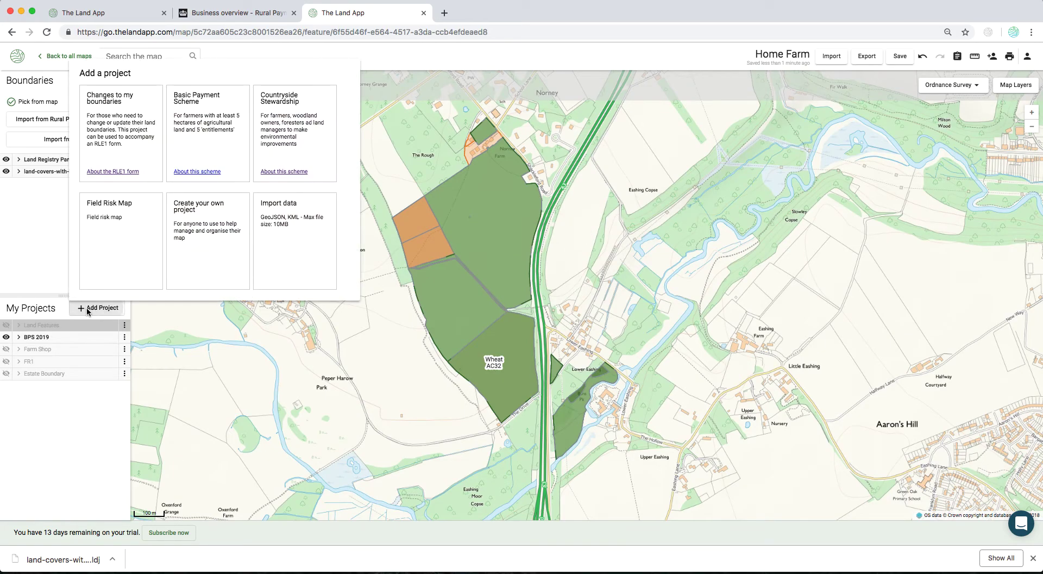
left_click(193, 222)
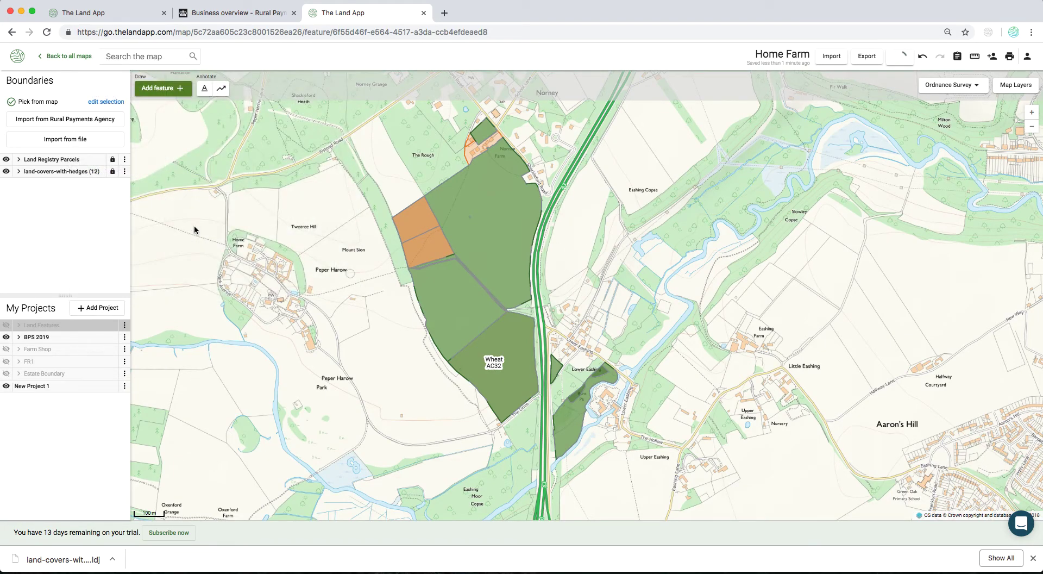
left_click(125, 386)
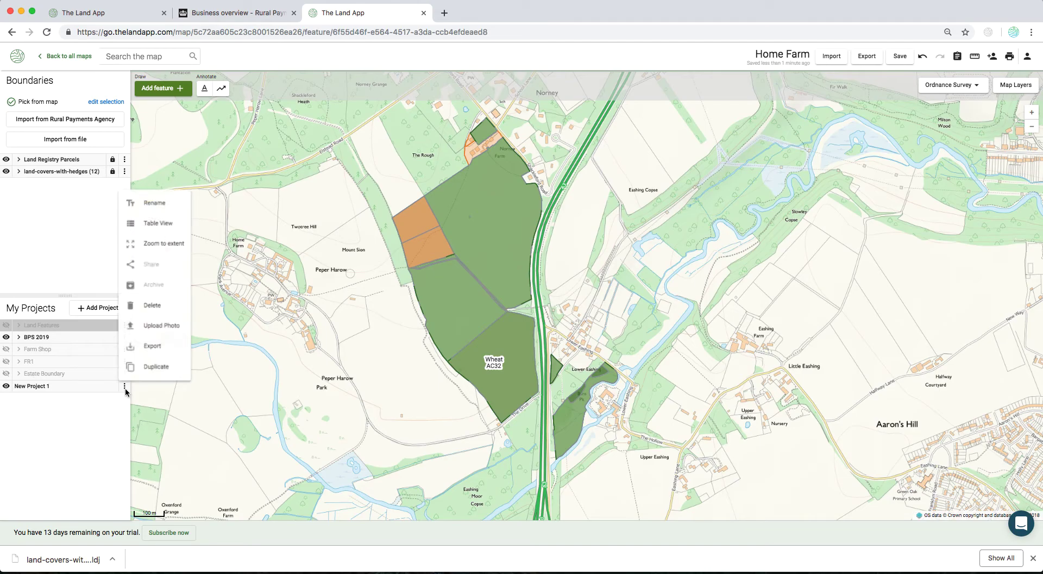
left_click(157, 201)
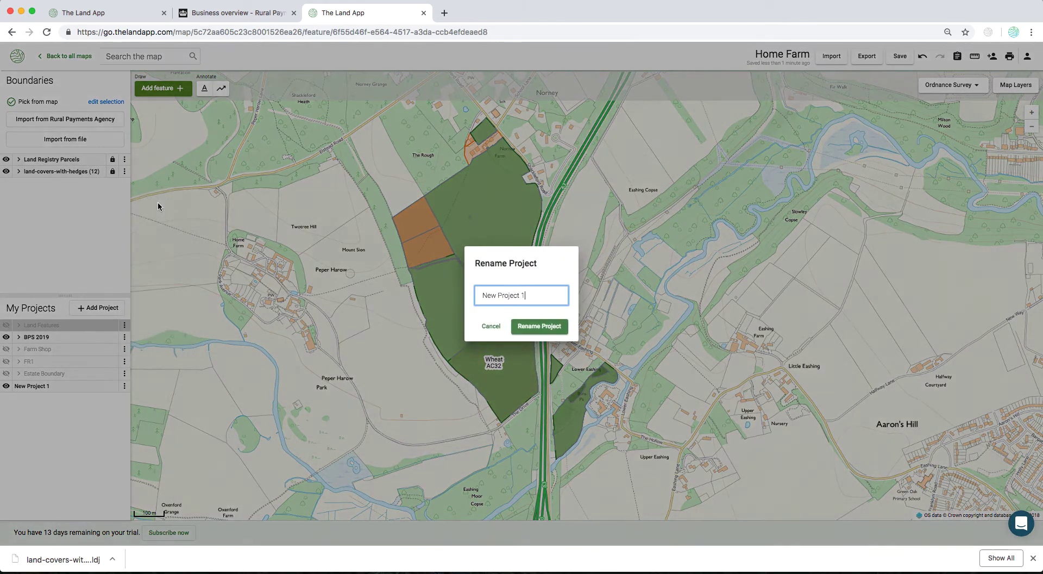
key("super+a")
key("BackSpace")
type("Ph")
left_click(555, 329)
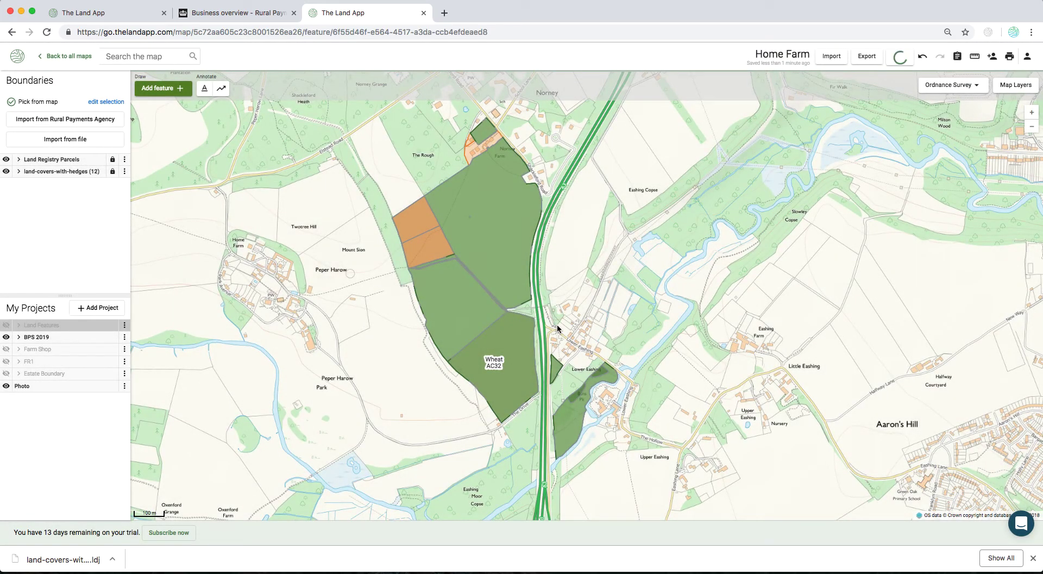
- Upload 20180325_114143.jpg from the Photos georeferenced folder to the Photo project
left_click(124, 386)
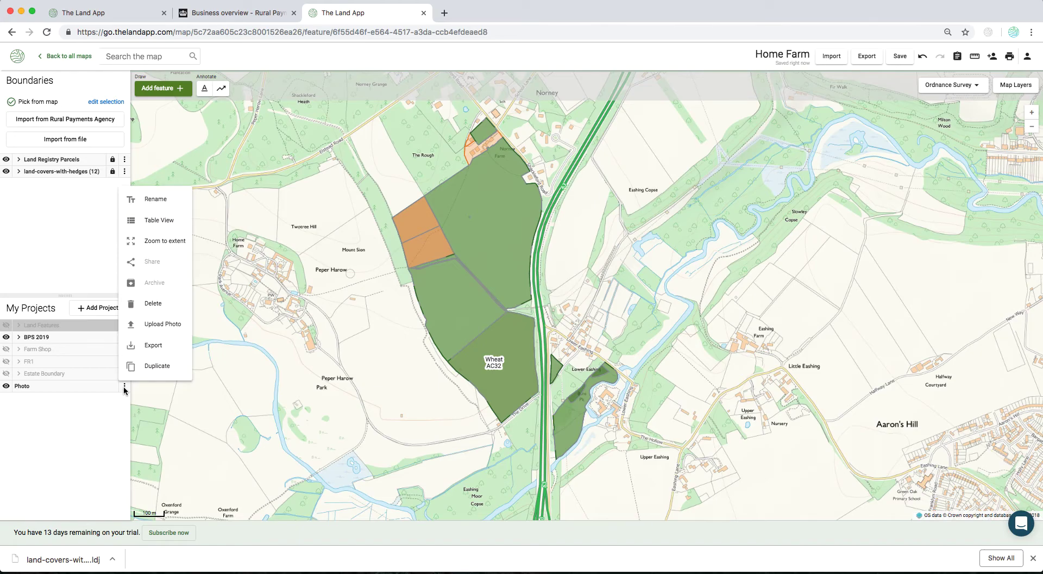
left_click(163, 324)
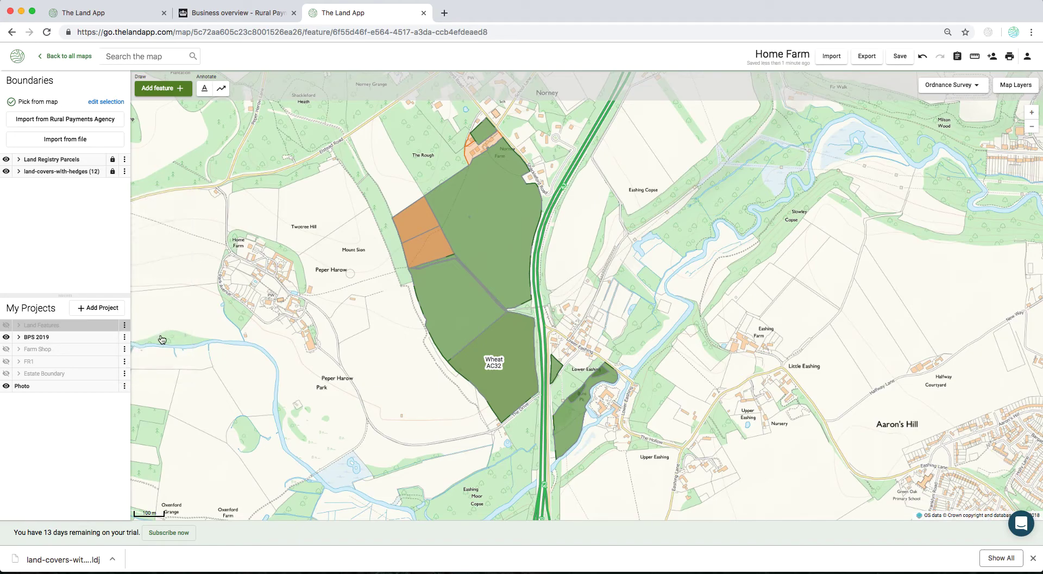
left_click(389, 110)
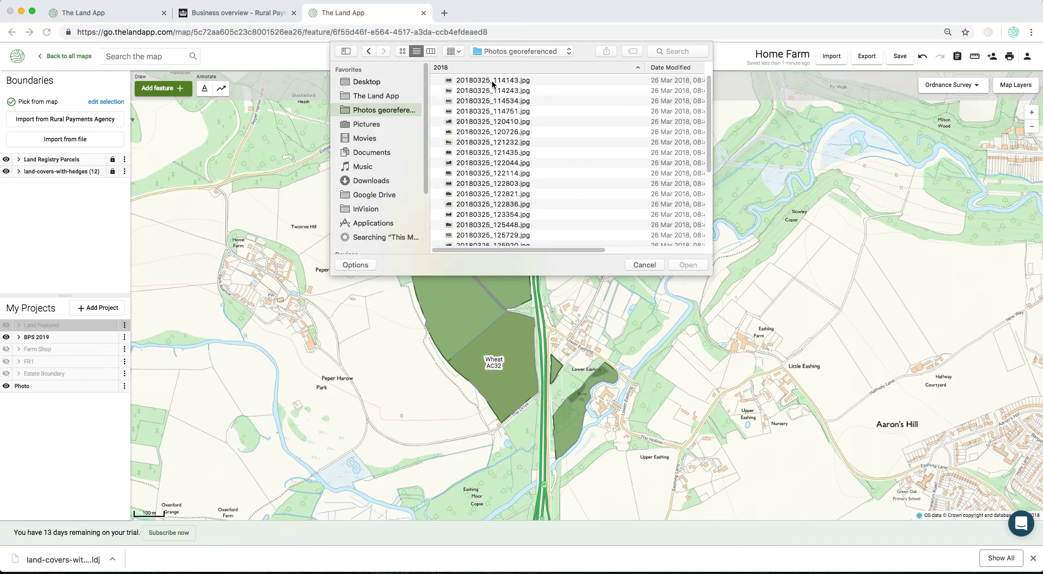
double_click(491, 80)
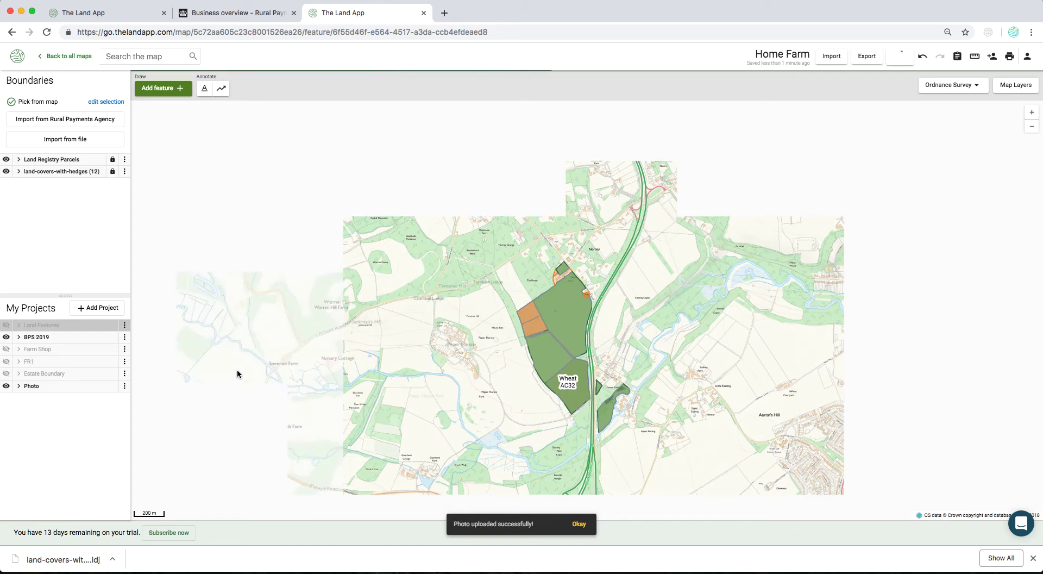
- Upload the georeferenced photos 20180325_114243.jpg and 20180325_114534.jpg to the Photo project
left_click(125, 385)
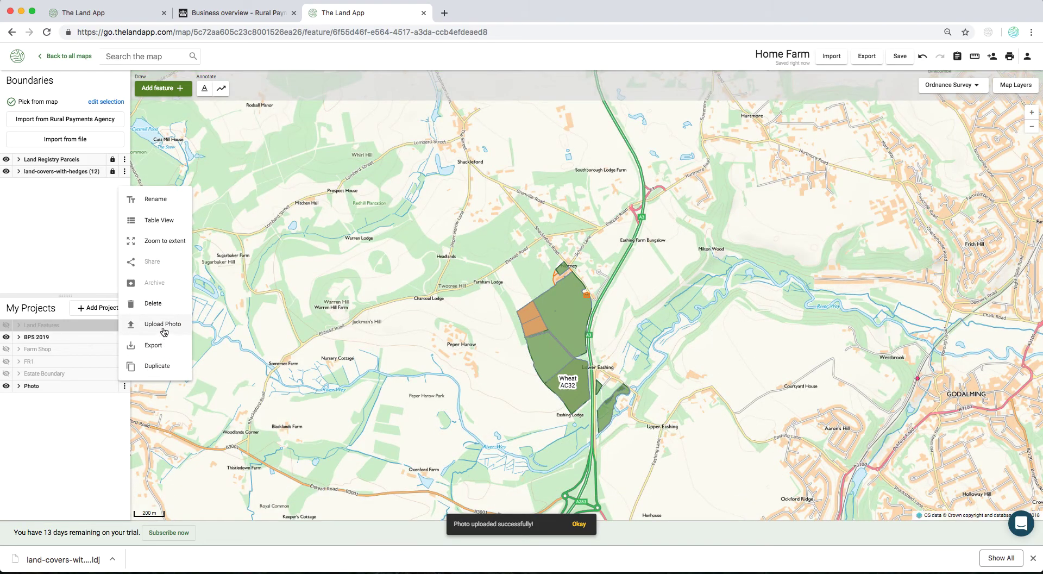
left_click(164, 326)
double_click(470, 93)
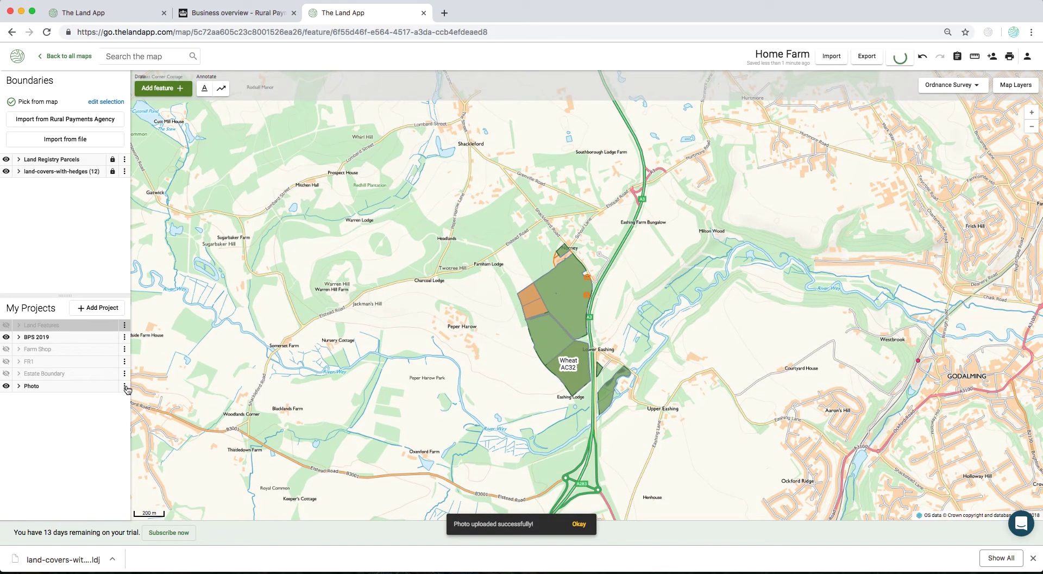
left_click(125, 386)
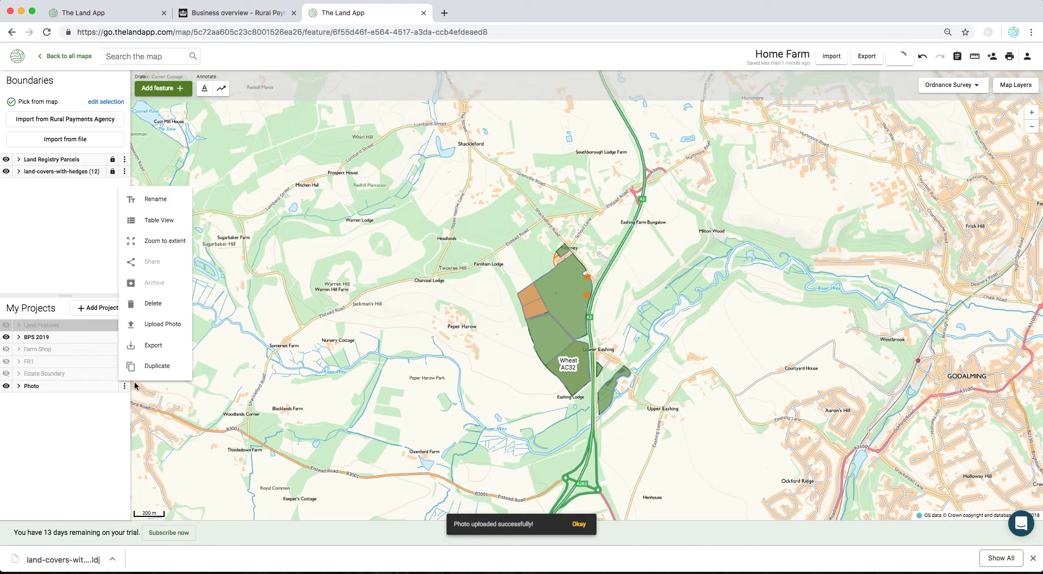
left_click(172, 326)
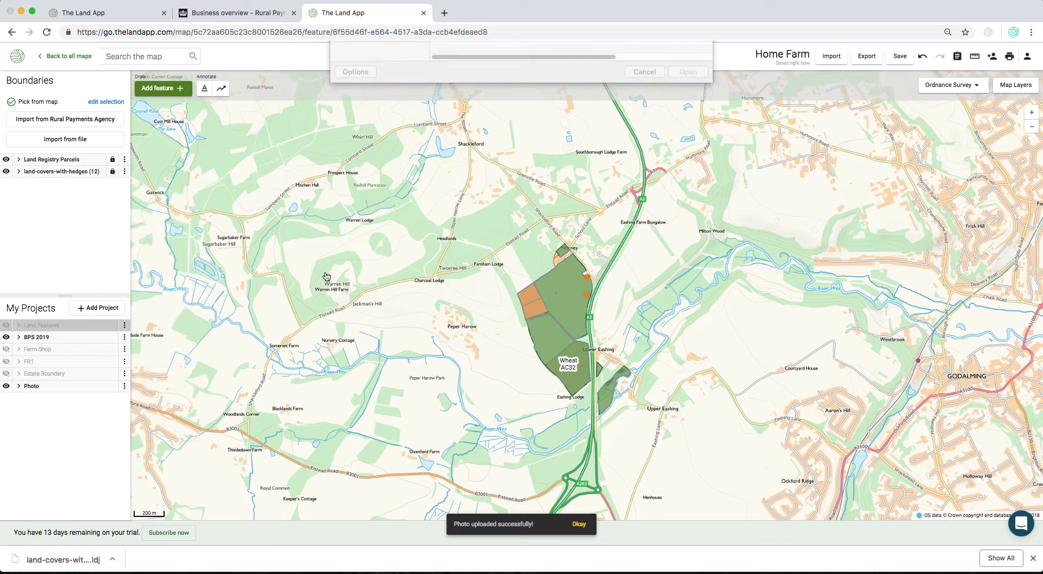
double_click(462, 103)
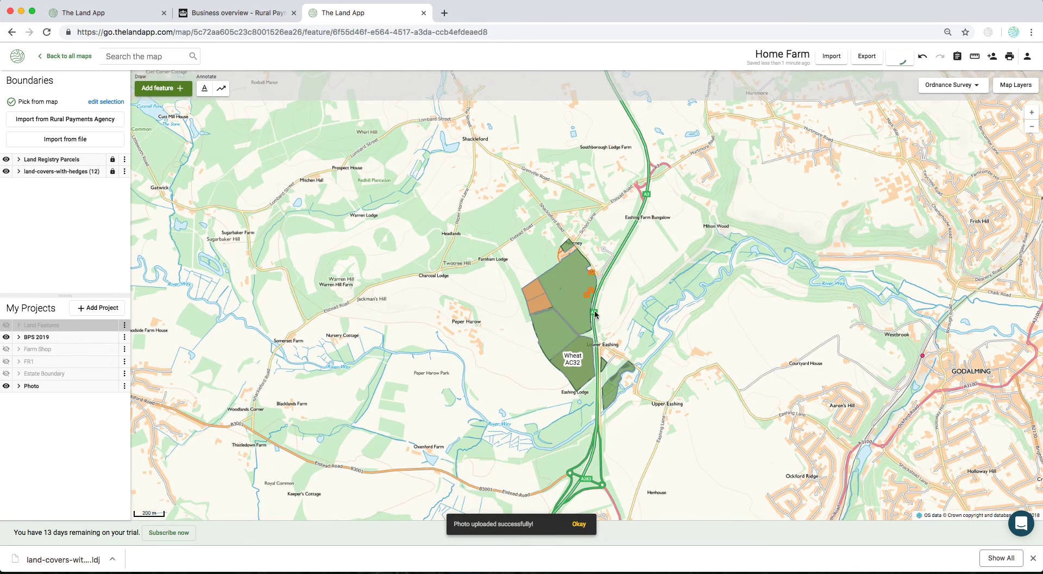
scroll(607, 296, "up", 2)
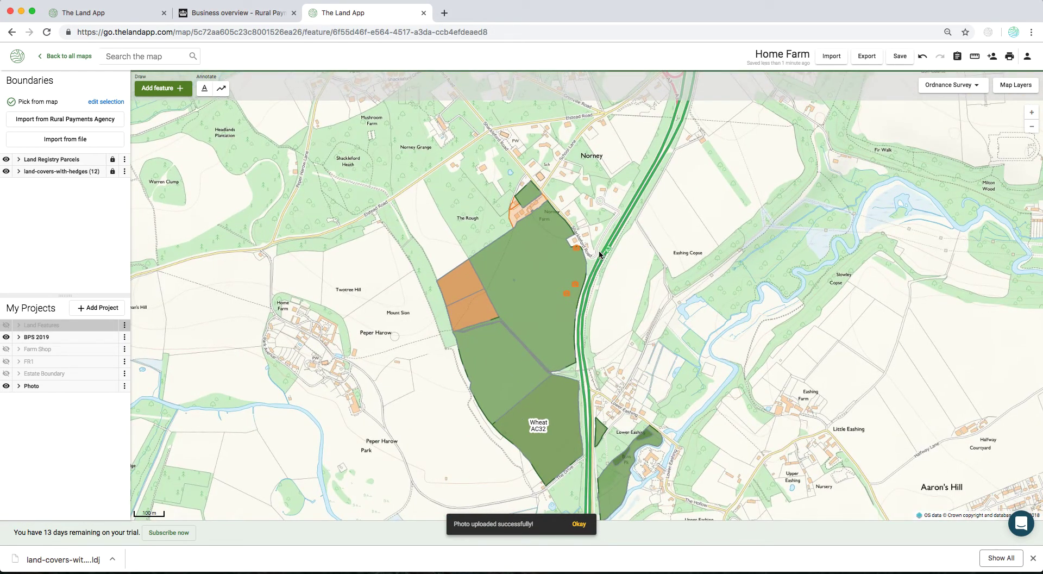
- Inspect the full-size photos attached to the northernmost and southernmost photo points on the map
scroll(601, 266, "up", 2)
left_click(553, 246)
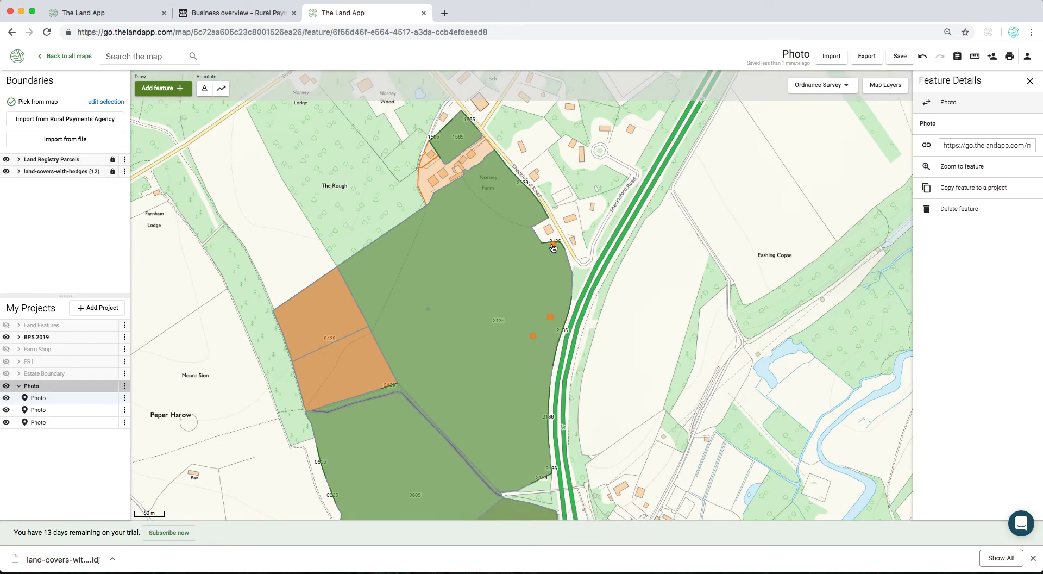
left_click(965, 152)
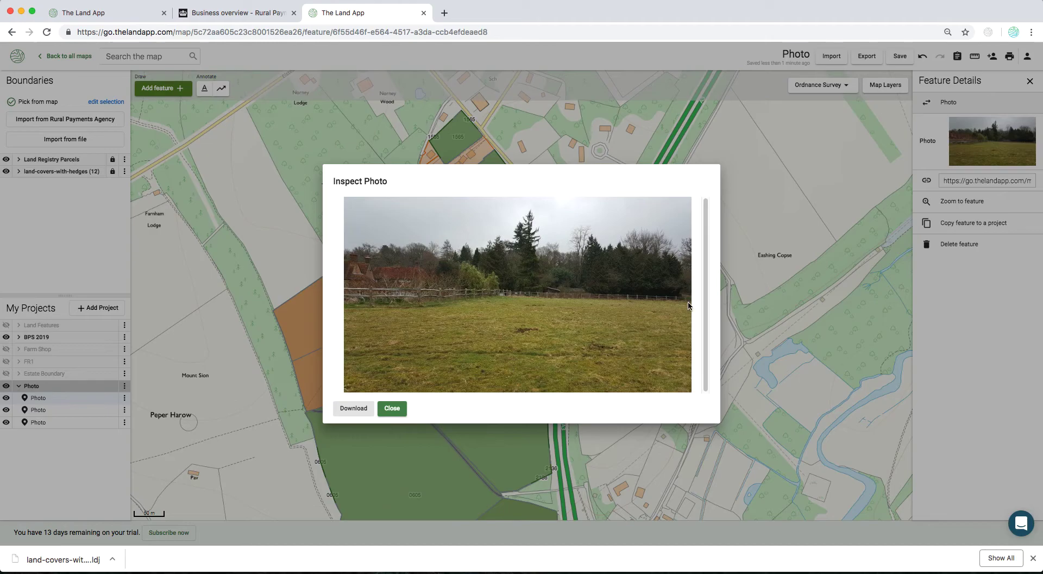
left_click(395, 410)
left_click(532, 336)
left_click(983, 148)
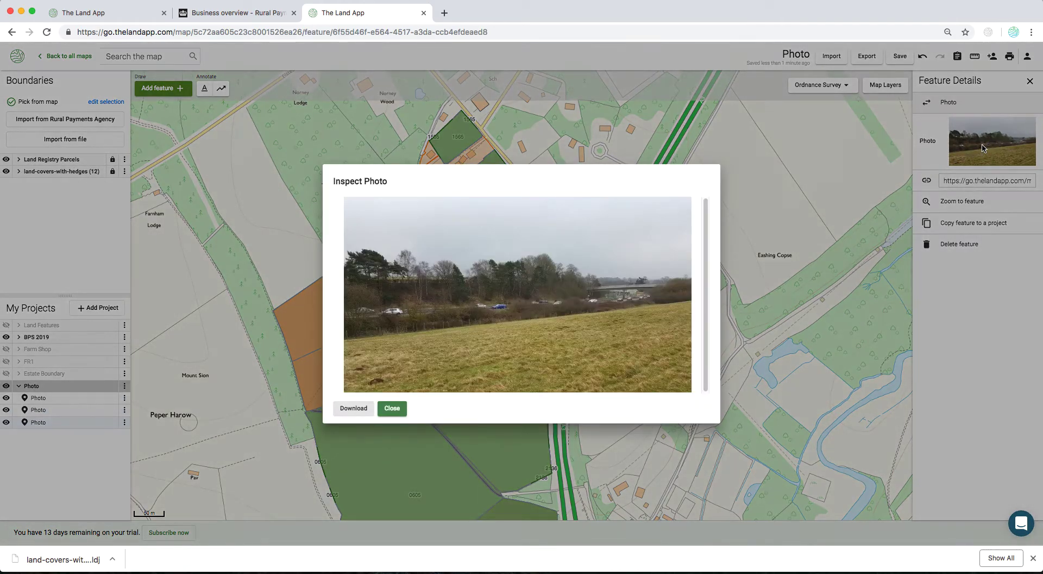
left_click(390, 412)
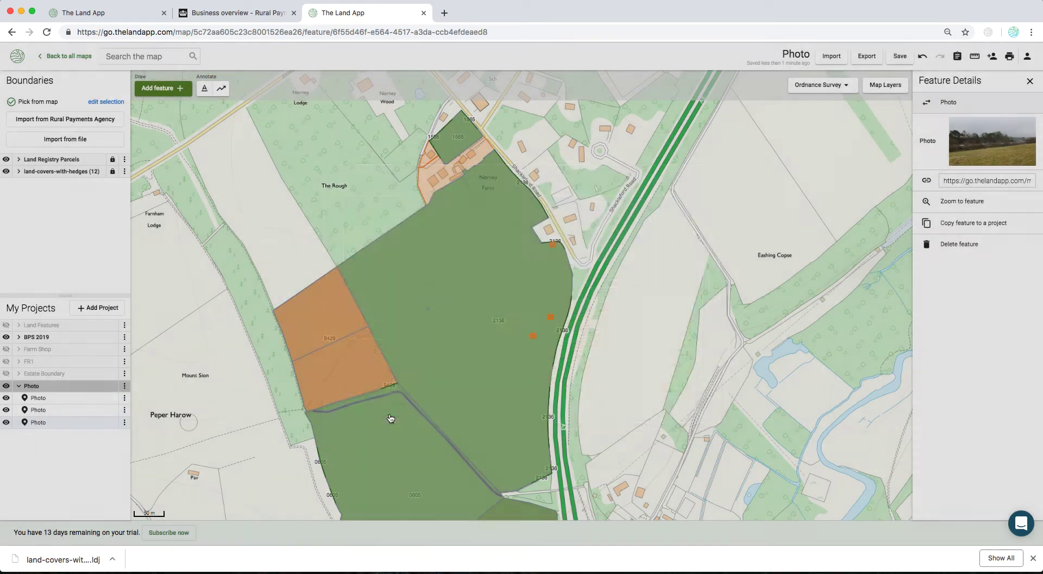
- Show the Farm Shop project on the map and inspect the full-size photo at the middle photo point
left_click(6, 349)
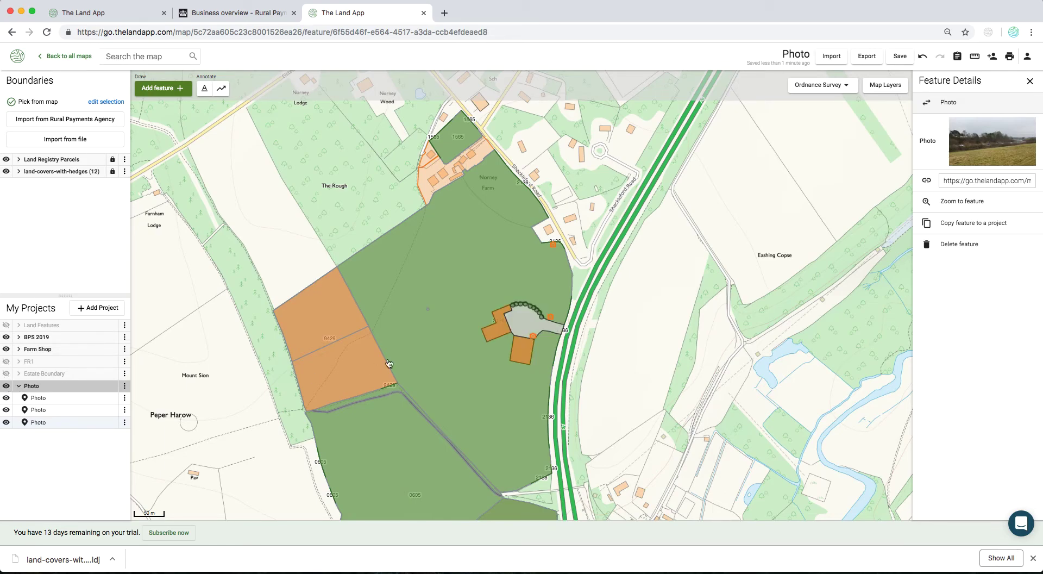
left_click(551, 317)
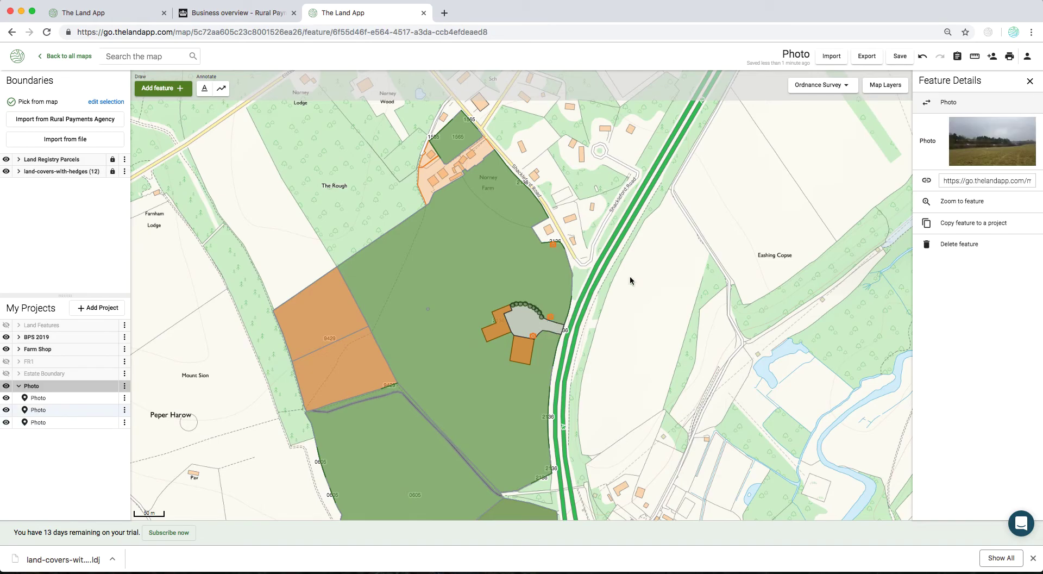
left_click(981, 162)
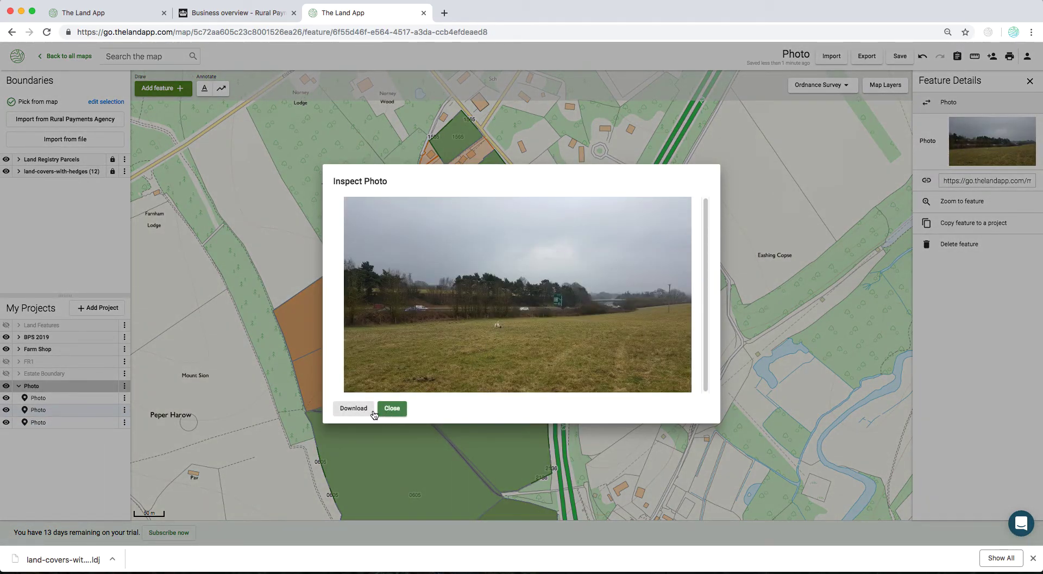
left_click(390, 415)
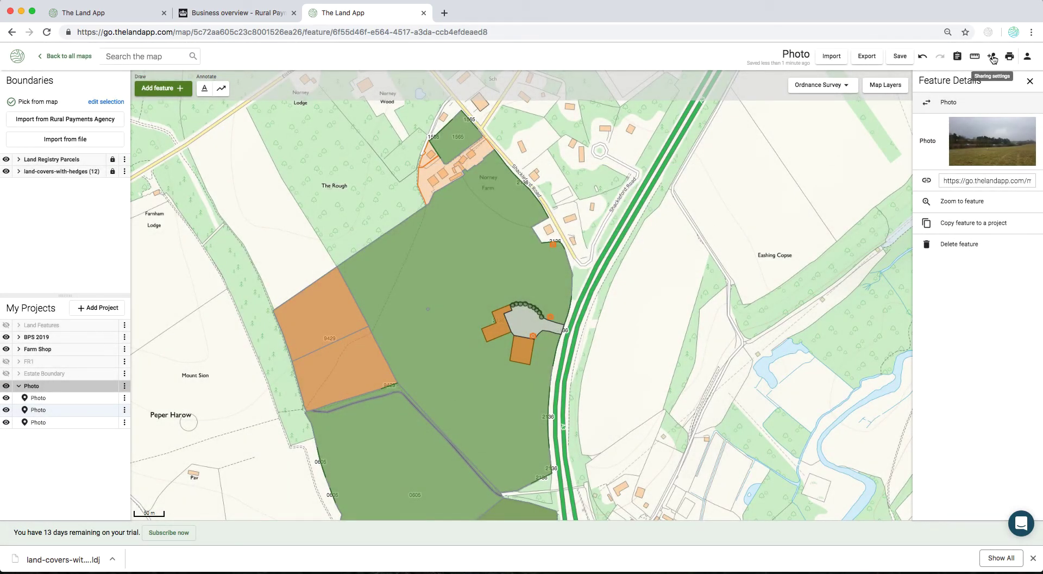
left_click(1031, 83)
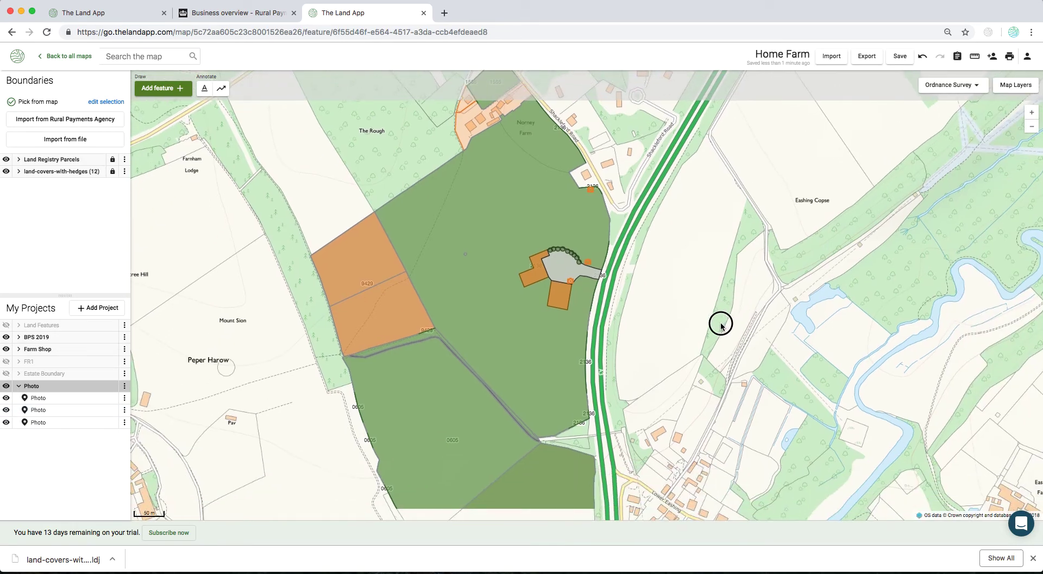
- Dismiss the browser's downloads bar, collapse the Photo project, and hide the Farm Shop and Photo projects
scroll(719, 370, "down", 5)
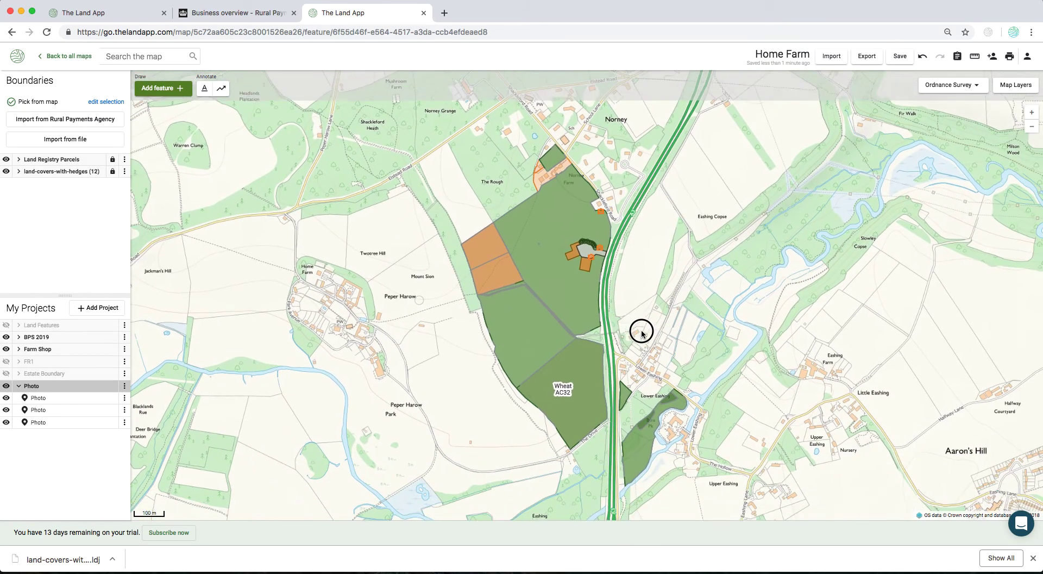
left_click_drag(691, 311, 667, 316)
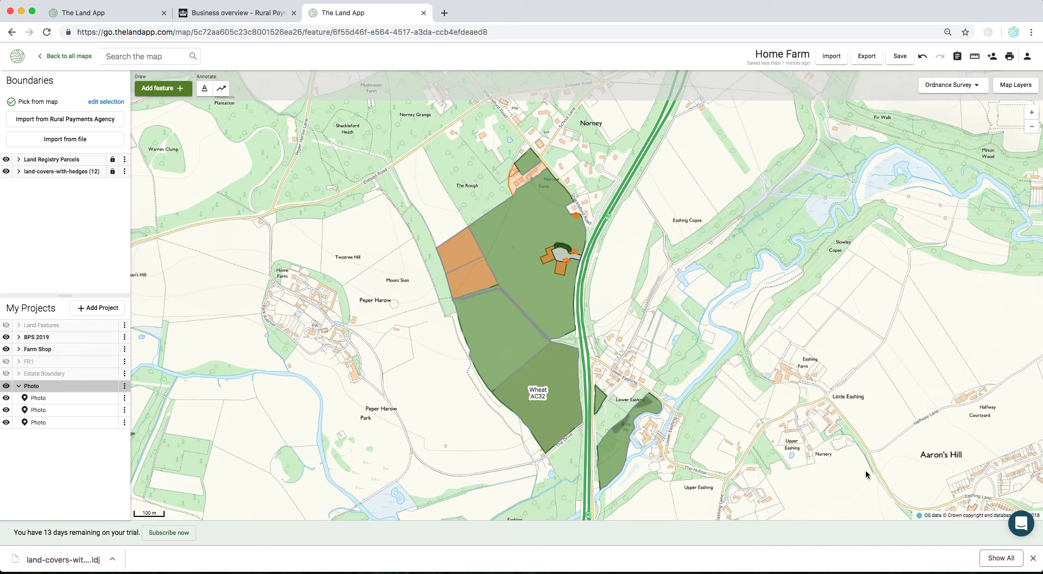
left_click(1032, 558)
left_click_drag(787, 382, 729, 373)
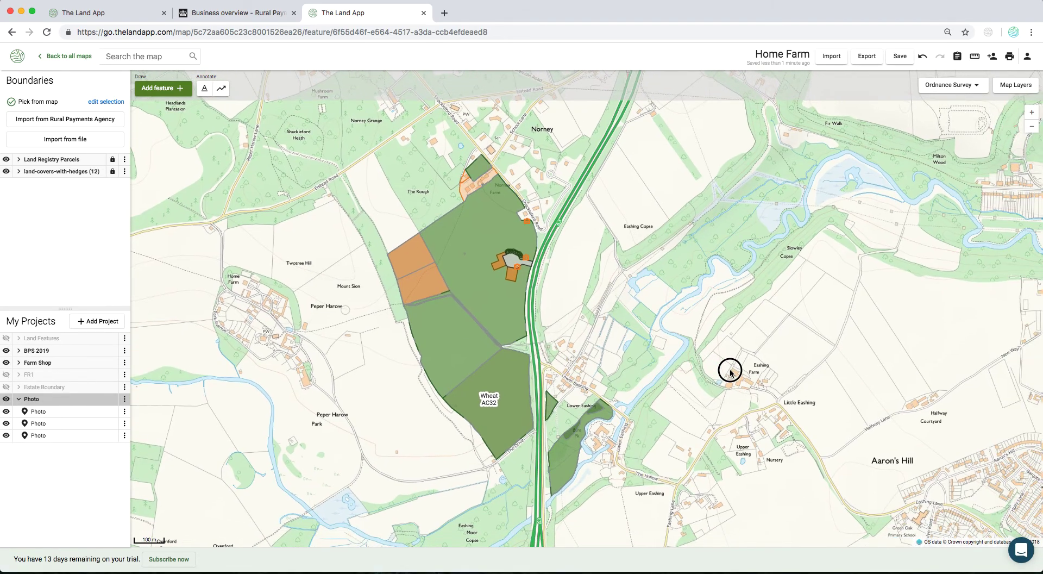
left_click(20, 399)
left_click(5, 362)
left_click(6, 398)
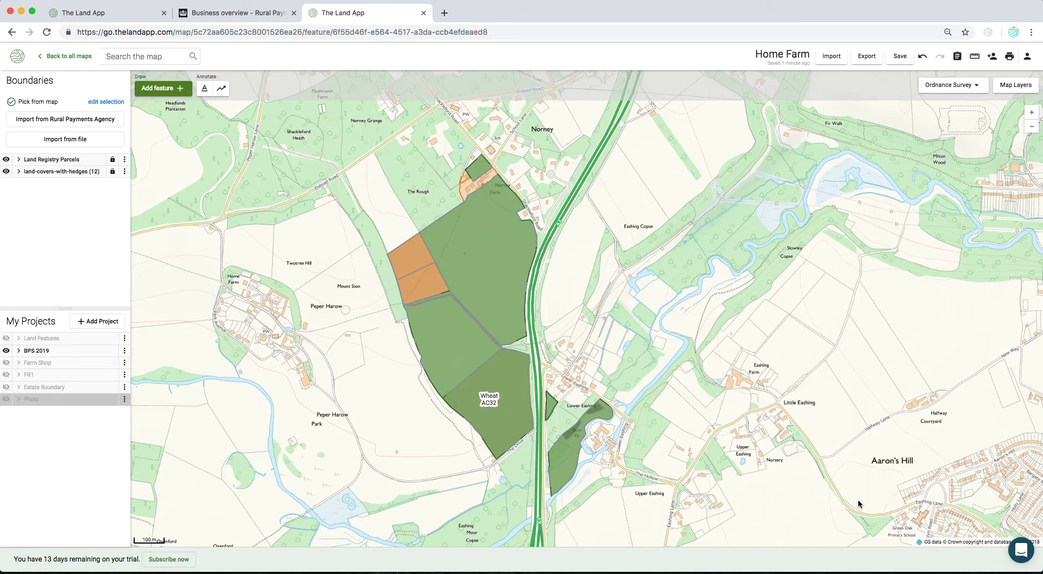
- Search the in-app help articles for "introduction" and close the support chat
left_click(1021, 556)
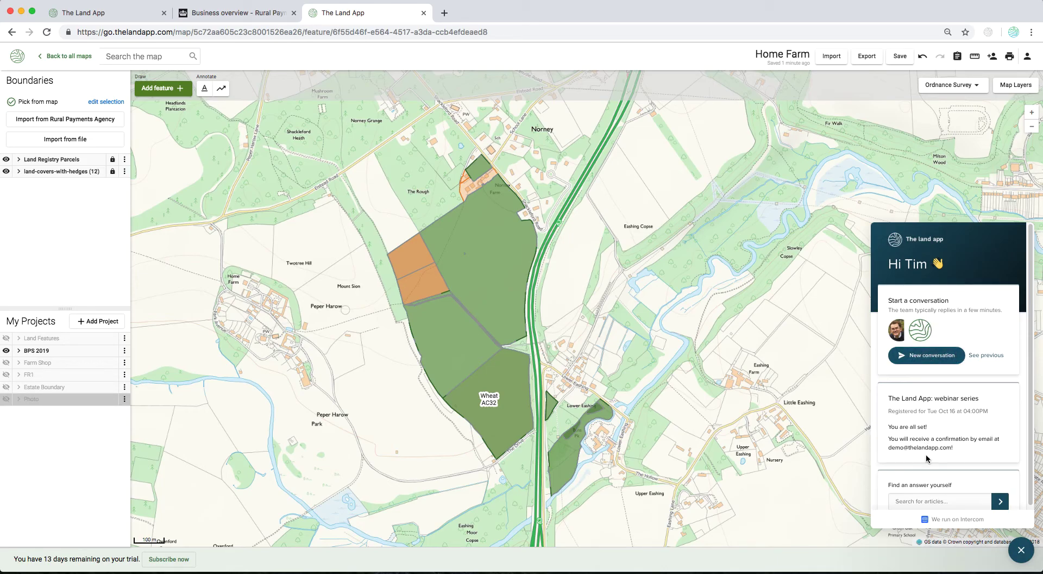
scroll(929, 480, "down", 2)
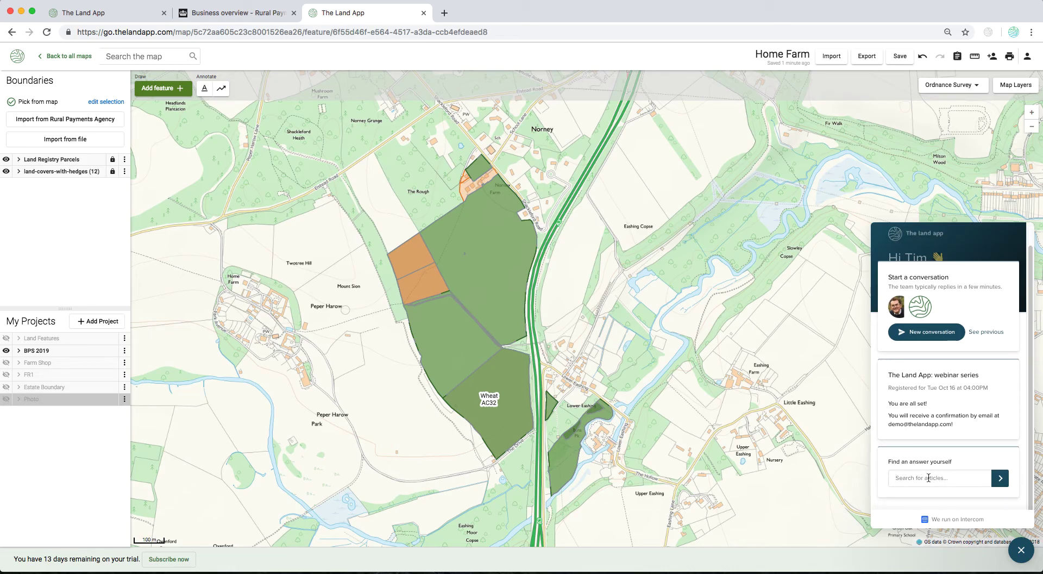
left_click(929, 477)
type("introduction")
left_click(999, 478)
scroll(980, 478, "down", 2)
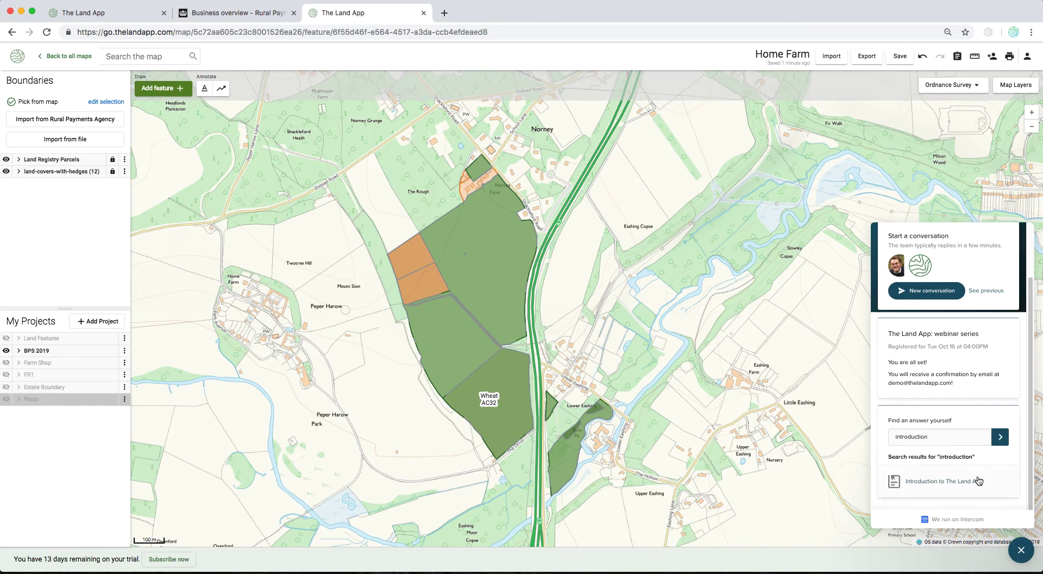
scroll(975, 481, "up", 3)
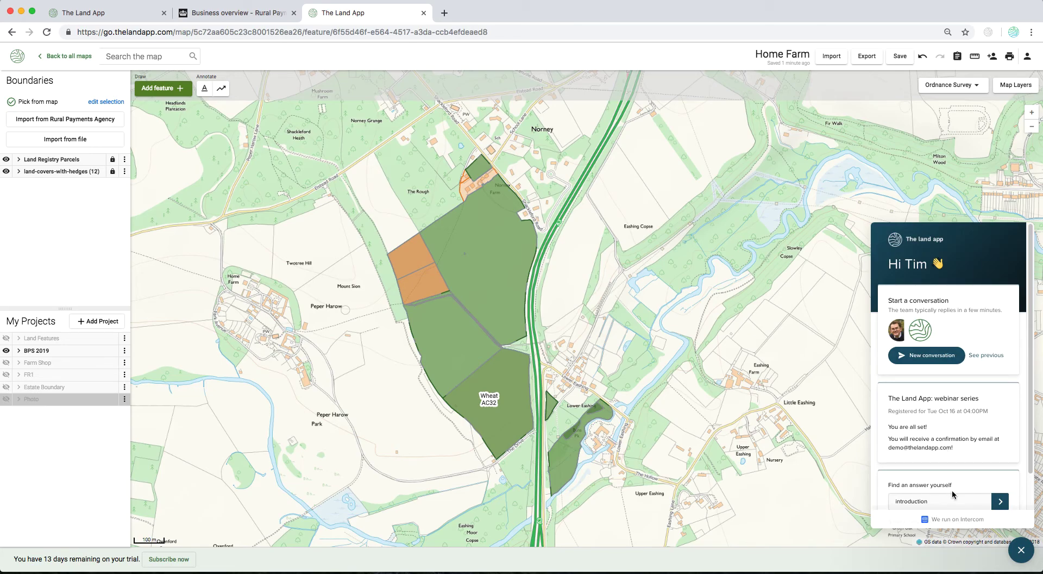
left_click(1019, 549)
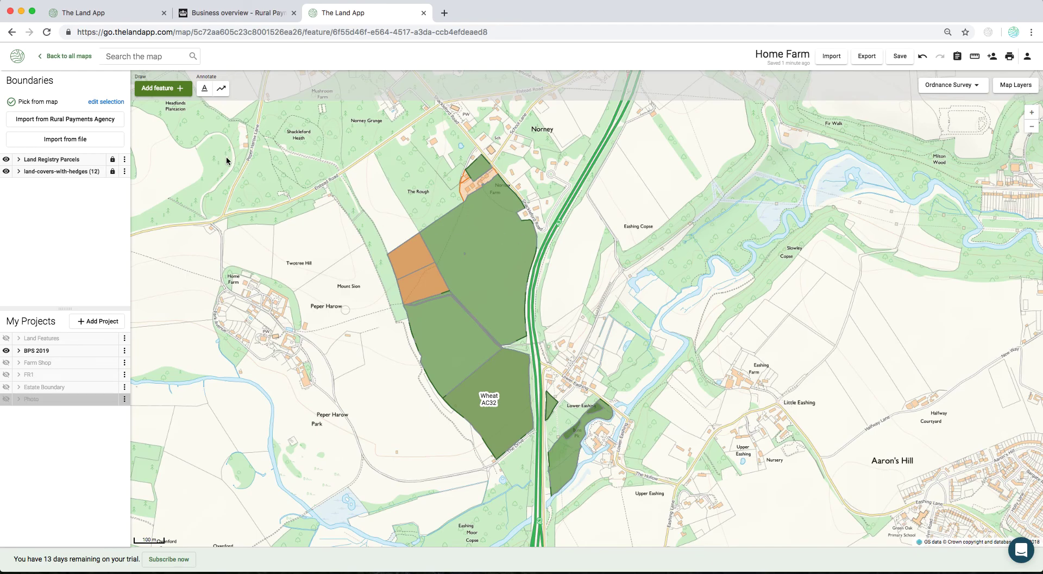
- Return to the Maps Dashboard and sign out of the account
left_click(67, 57)
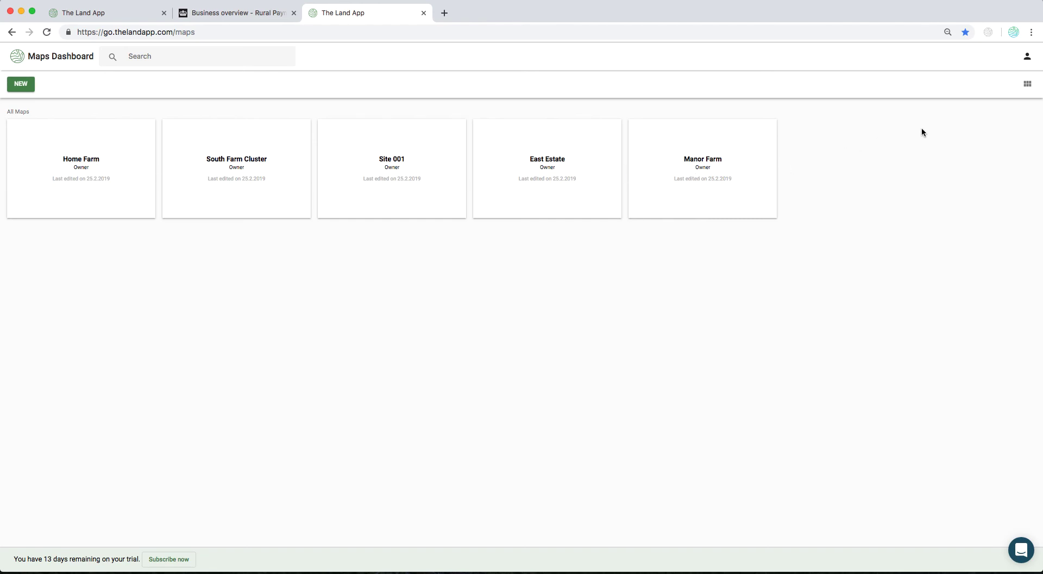
left_click(1027, 61)
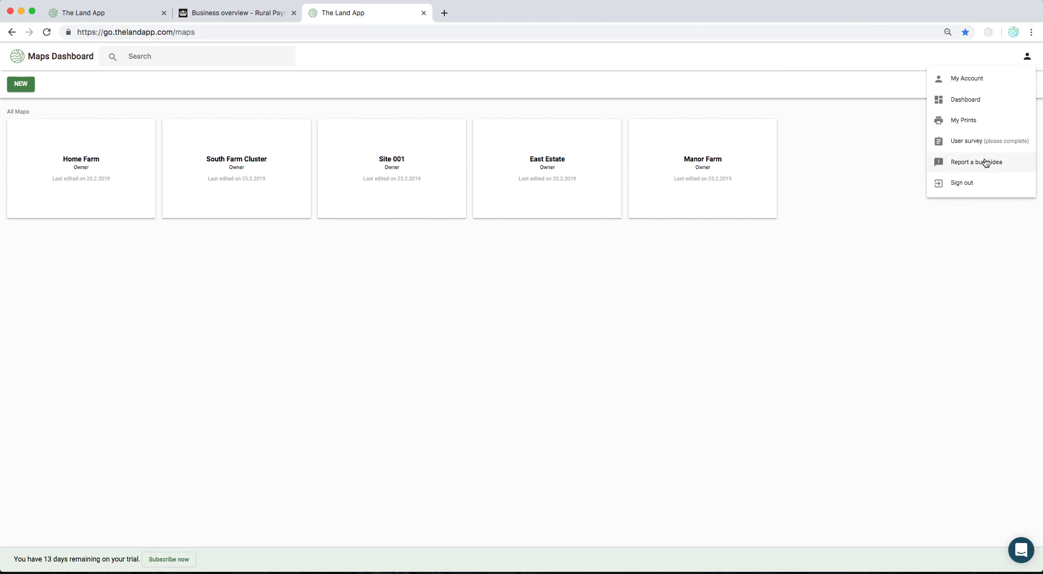
left_click(962, 183)
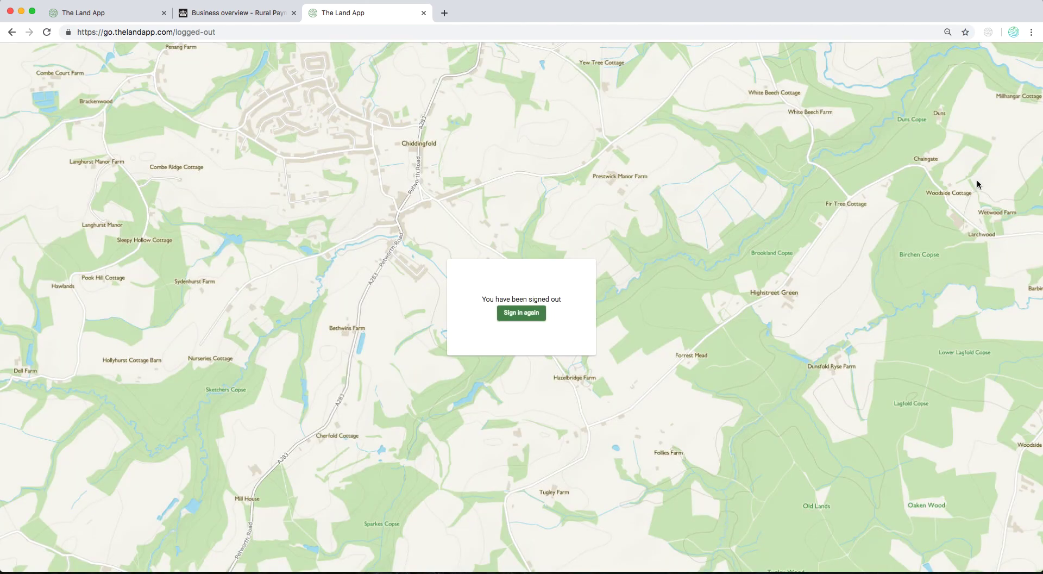